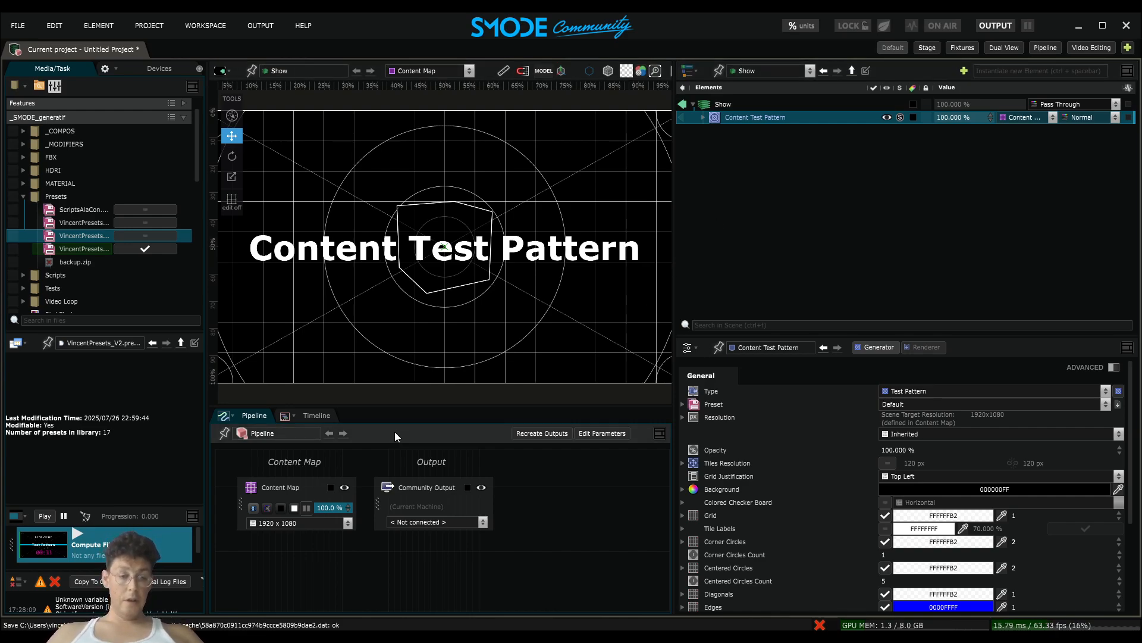
Widen the media browser so full file names fit, select VincentPresets_V3.presets and show its file options
left_click_drag(207, 296, 253, 297)
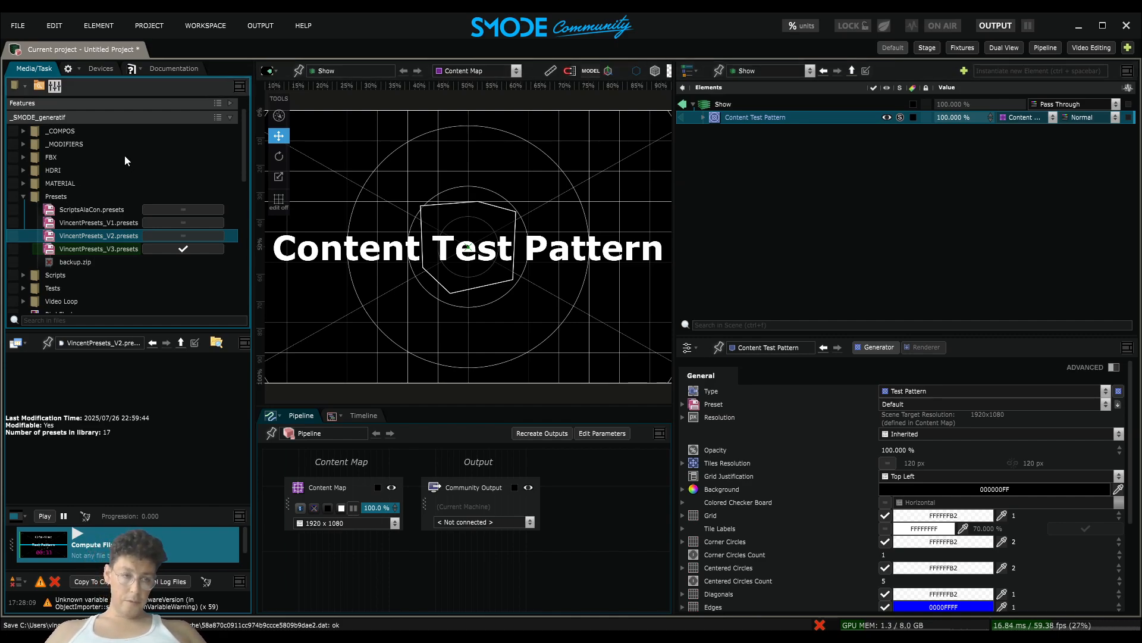
scroll(66, 194, "up", 2)
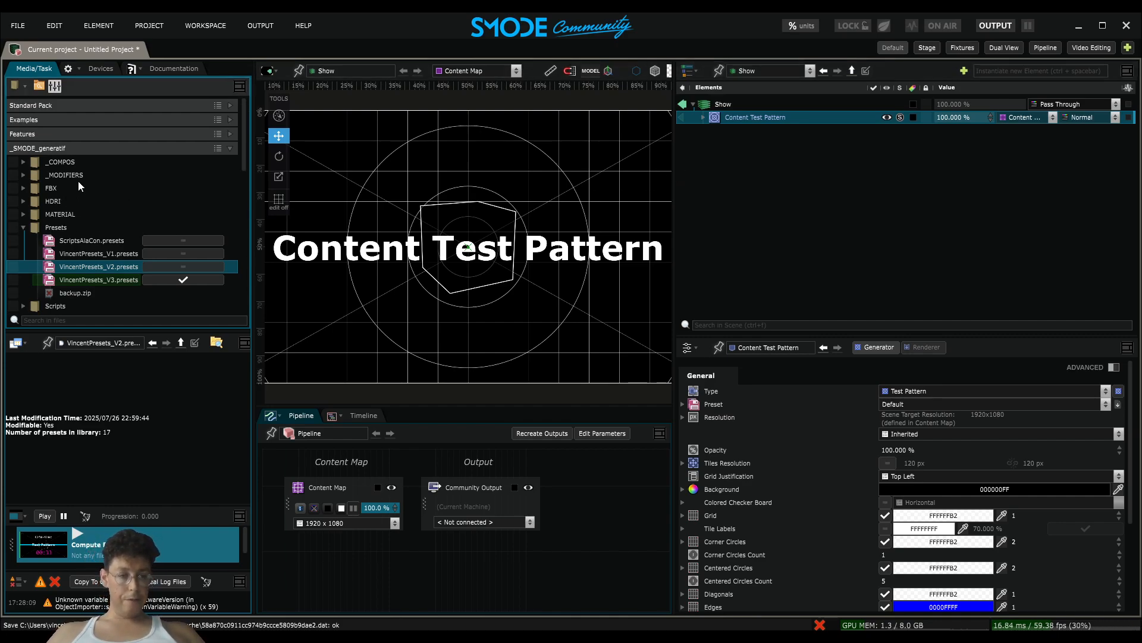
left_click(97, 280)
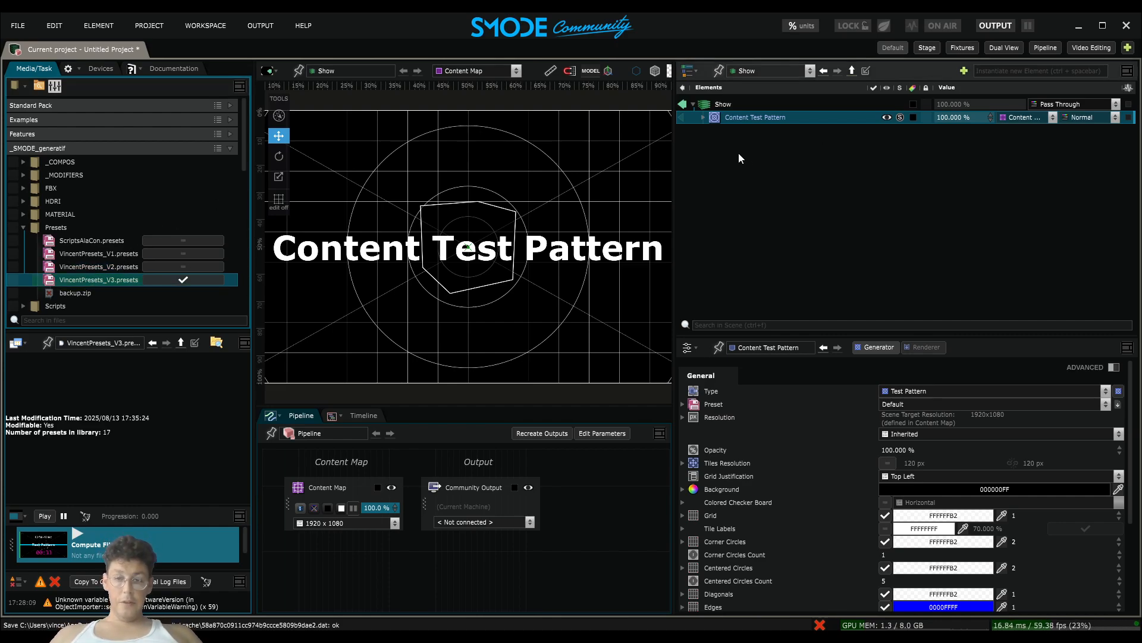
right_click(99, 269)
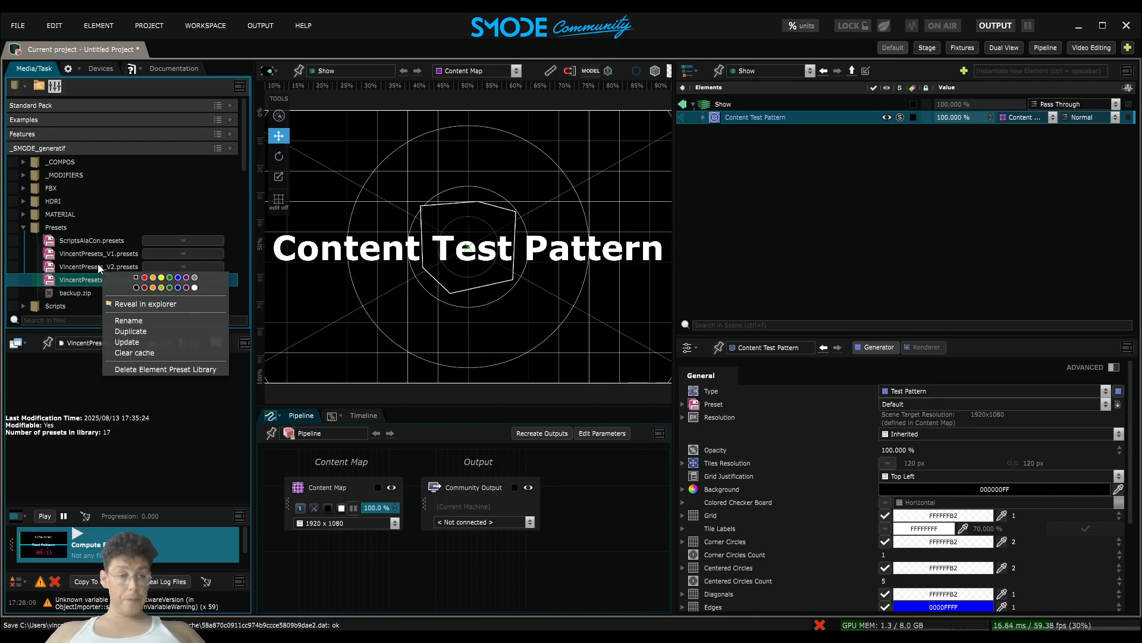
Expand the Presets folder of the Standard Pack and reveal the Legacy-Advanced Presets library in the file explorer
left_click(27, 106)
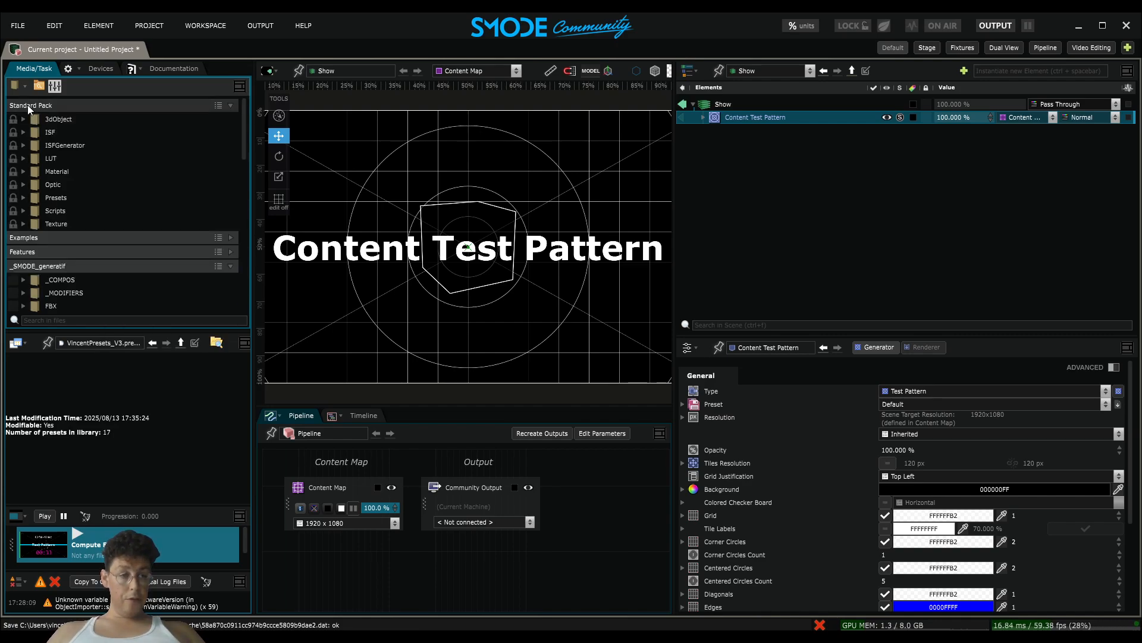
left_click(23, 198)
left_click(92, 199)
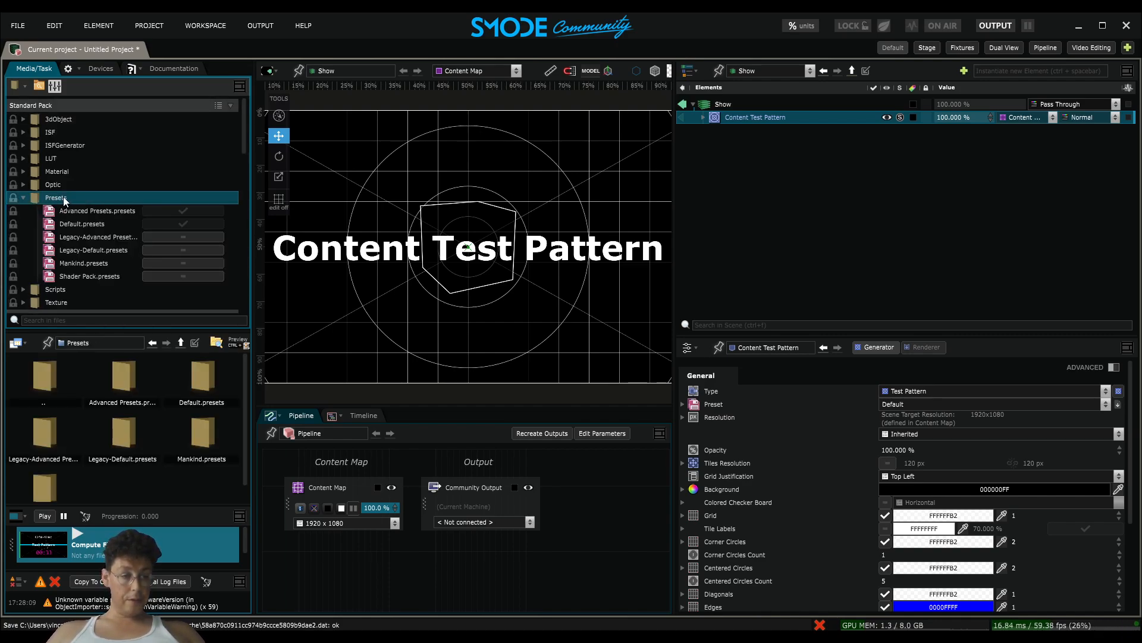
left_click(73, 237)
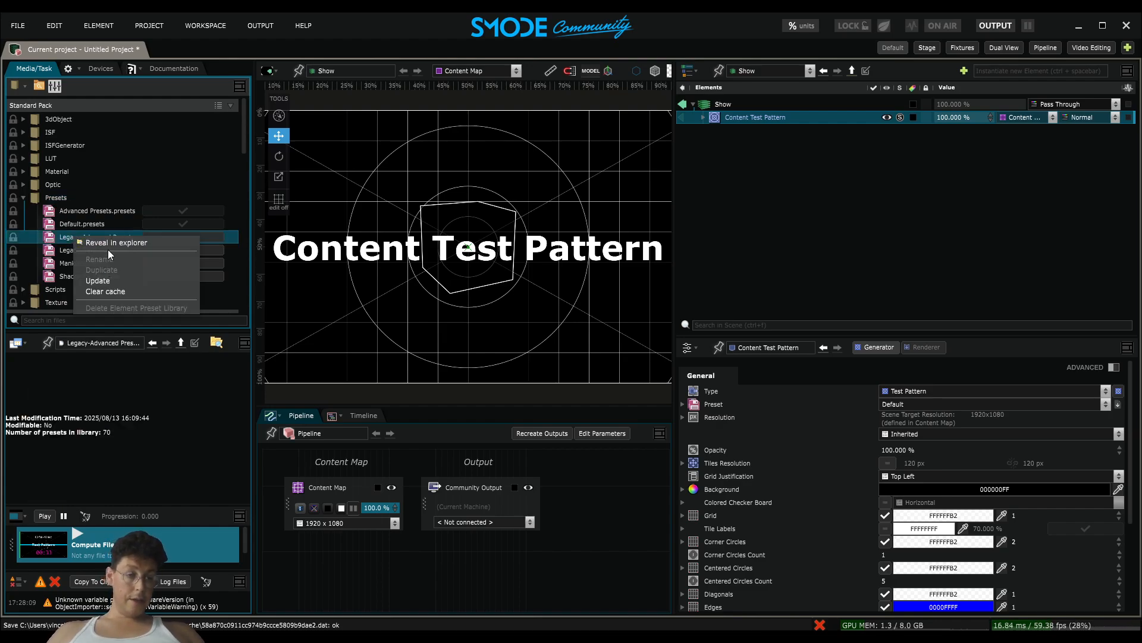
double_click(111, 240)
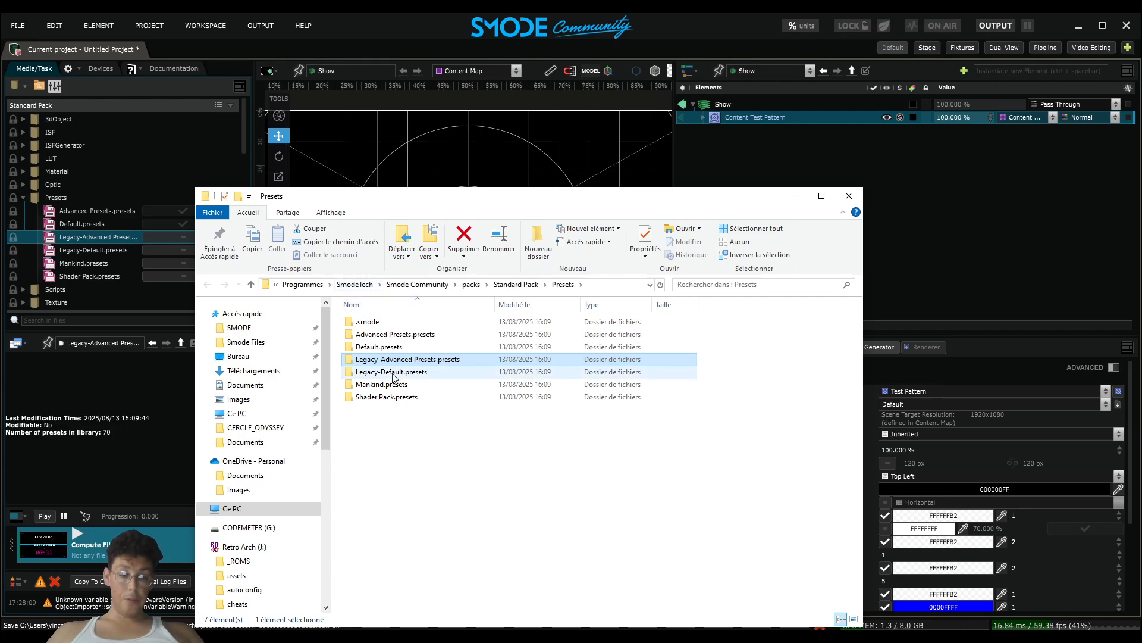
Open the Legacy-Advanced Presets.presets folder, widen its name column and open BitoneColorFunction.preset in Notepad++
double_click(423, 360)
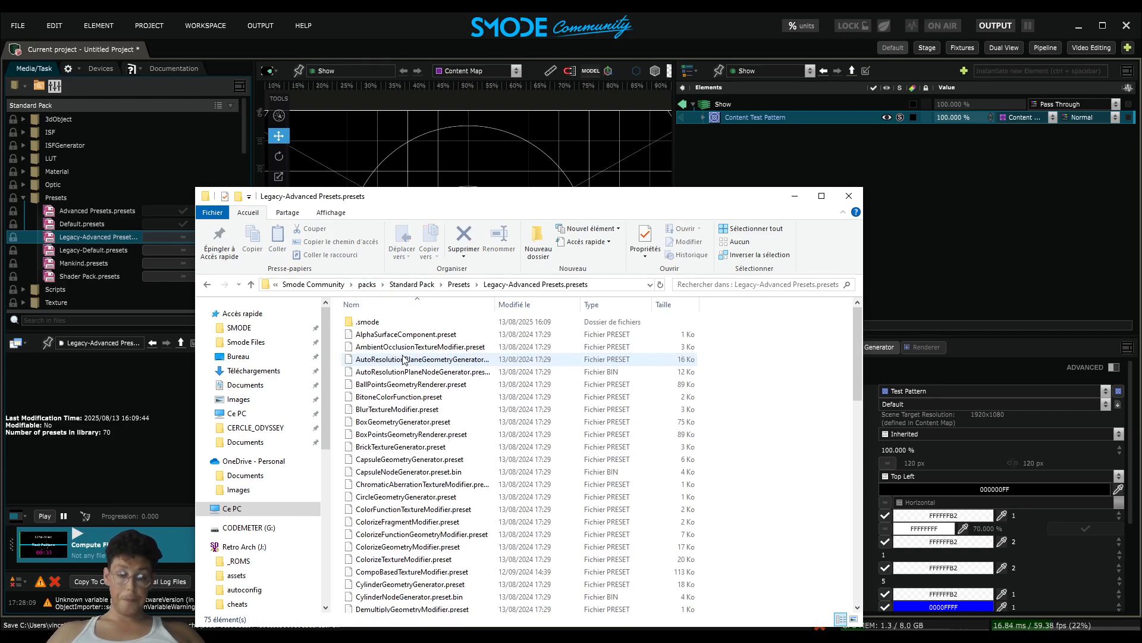
left_click(413, 360)
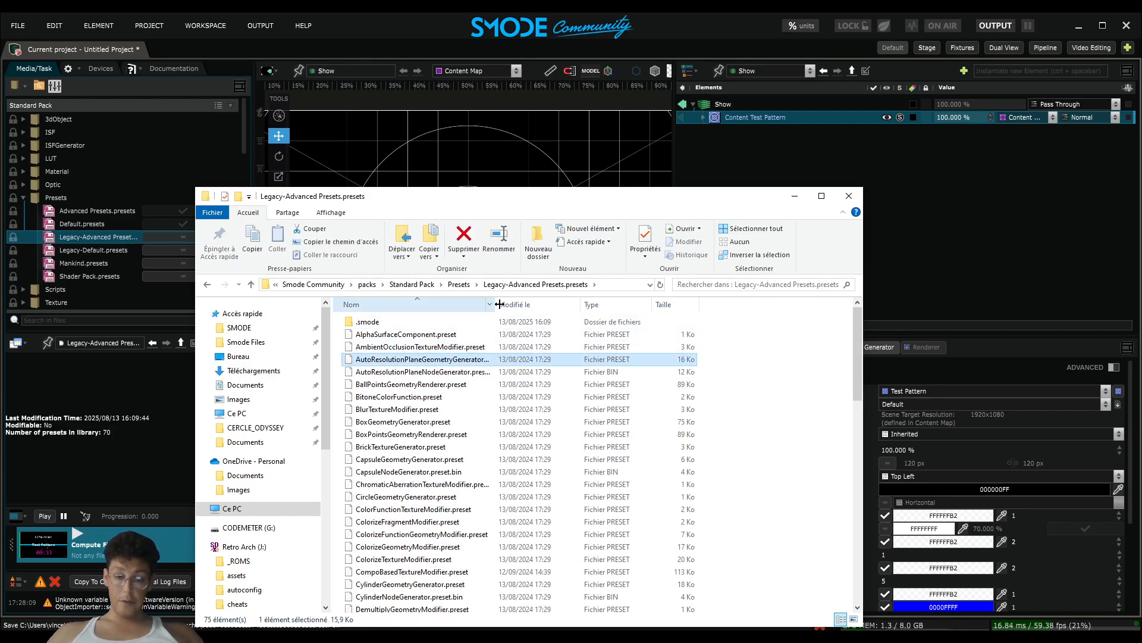
left_click_drag(521, 304, 600, 304)
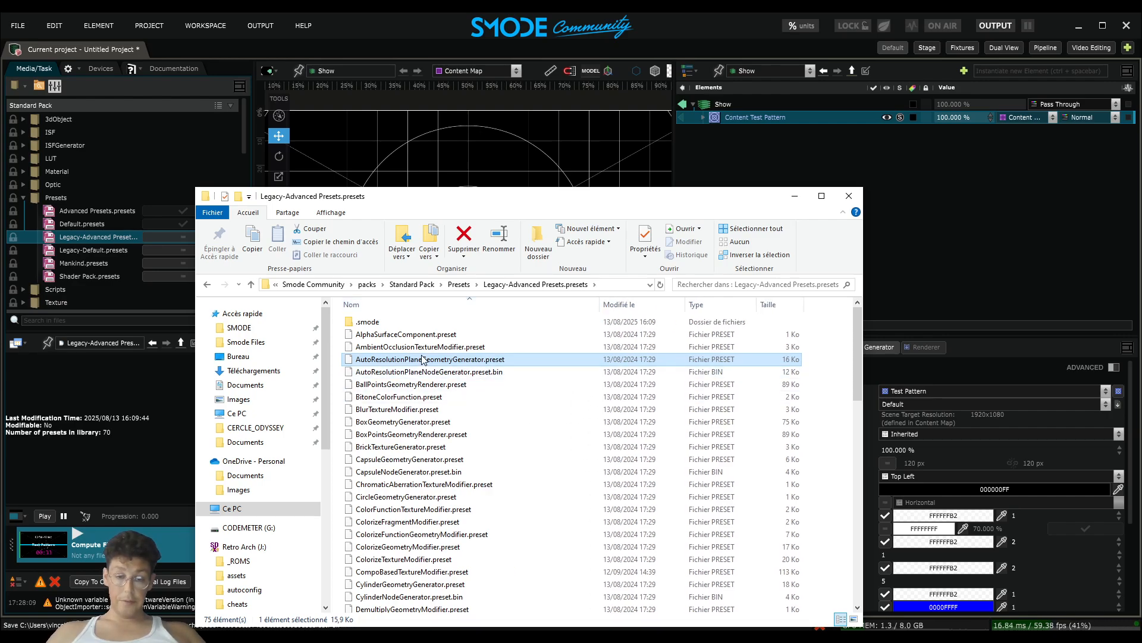
left_click(409, 396)
right_click(409, 396)
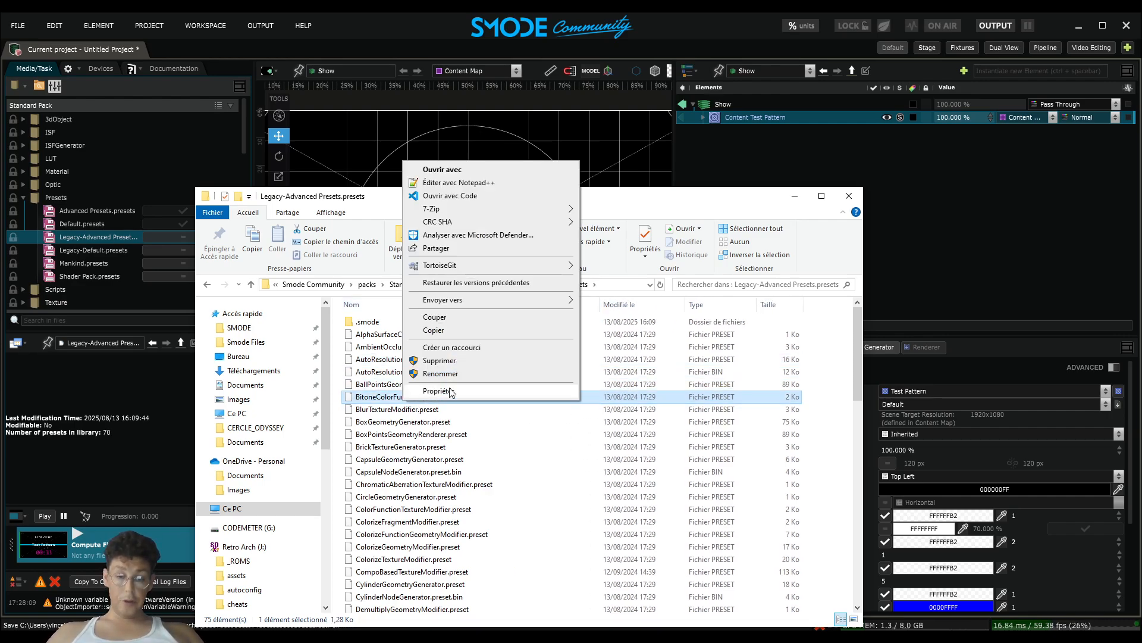
left_click(502, 183)
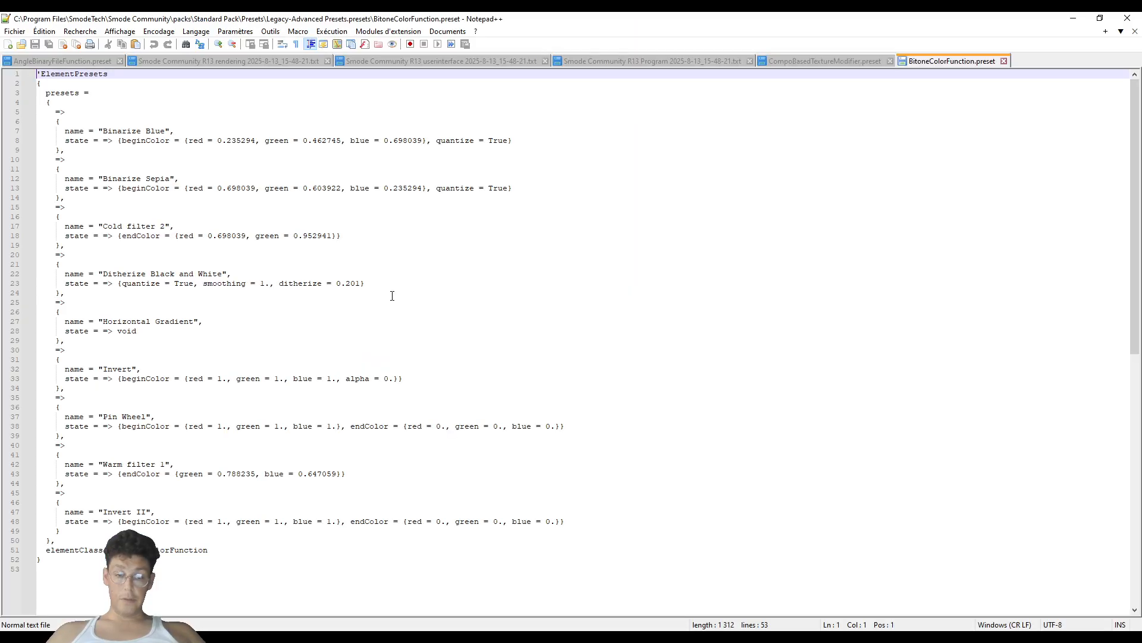
Read through the preset definitions in BitoneColorFunction.preset and close the text editor and the folder window
scroll(213, 305, "down", 7)
scroll(215, 296, "up", 7)
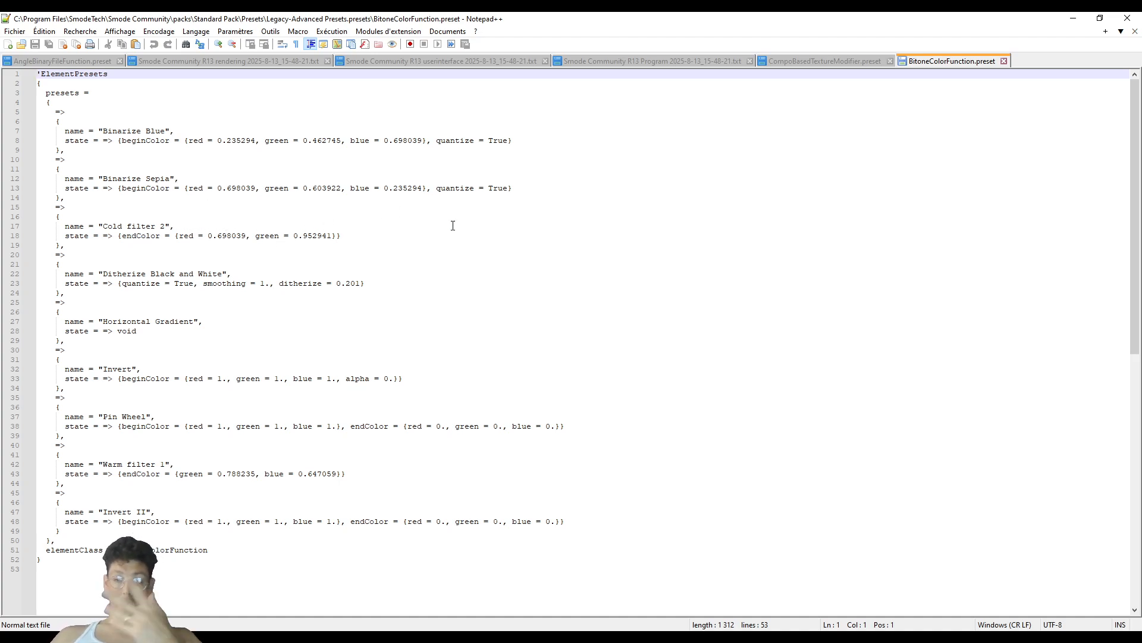
left_click(1127, 19)
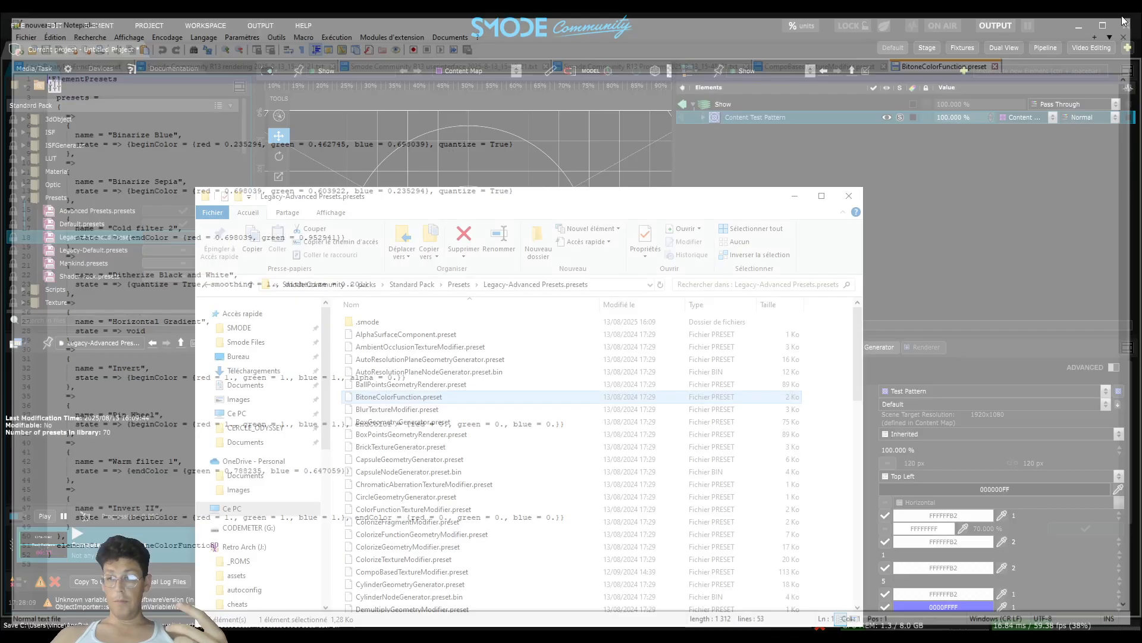
left_click(849, 196)
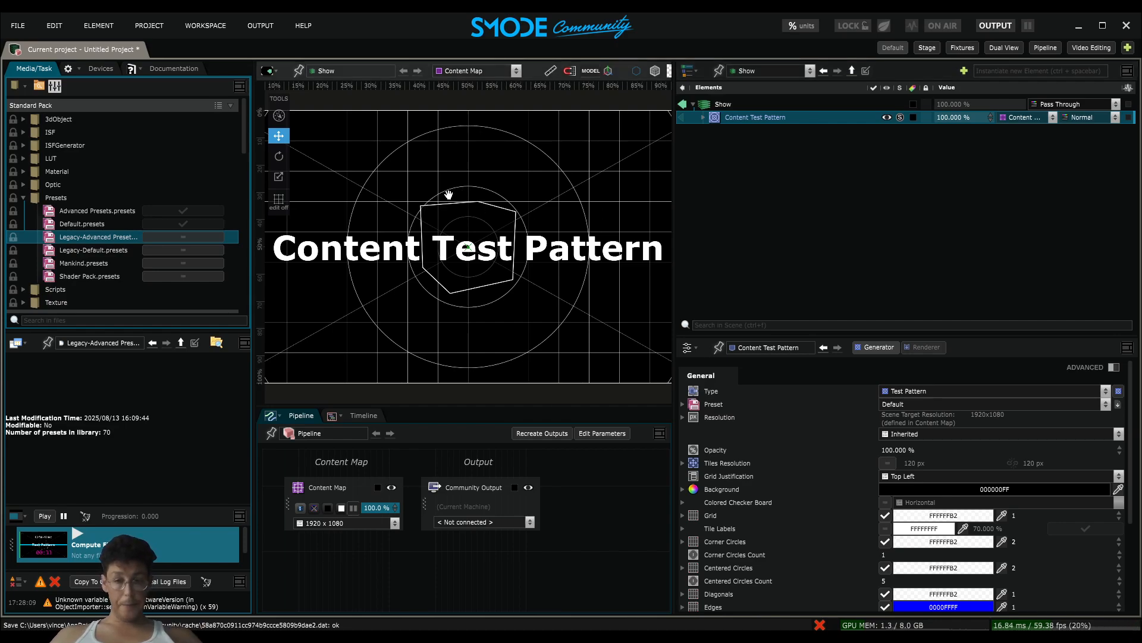
Group the Content Test Pattern layer into a compo and expand it in the element tree
left_click(761, 113)
key("ctrl+g")
left_click(704, 117)
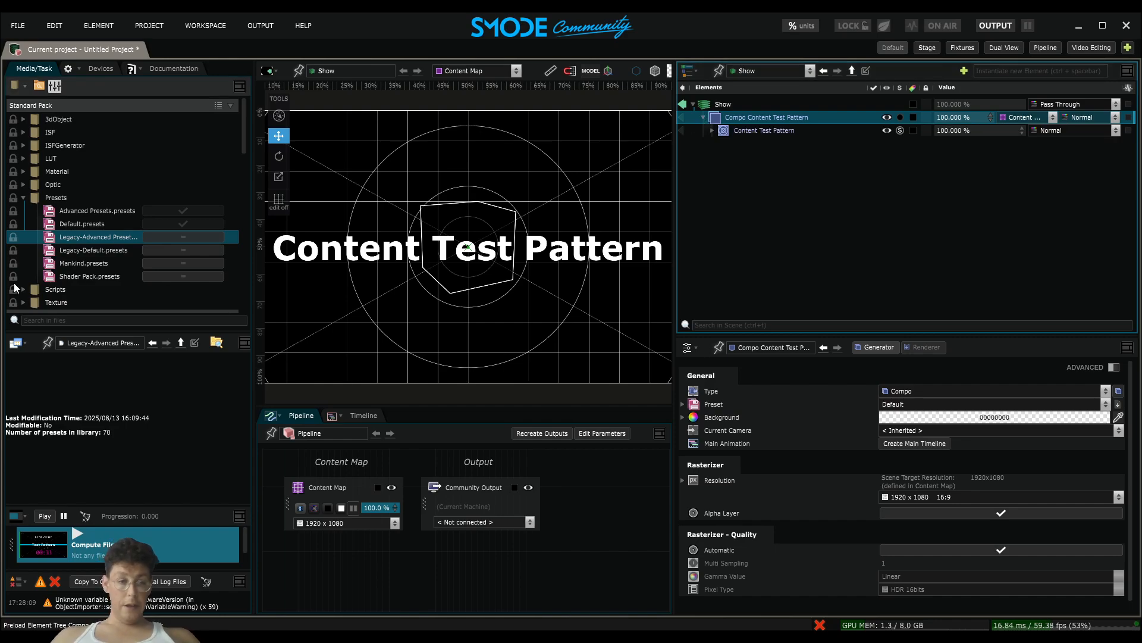
Include the Legacy-Advanced, Legacy-Default, Mankind and Shader Pack preset libraries and add a 3D Particles layer with the Confetti preset to the compo
left_click_drag(162, 236, 188, 277)
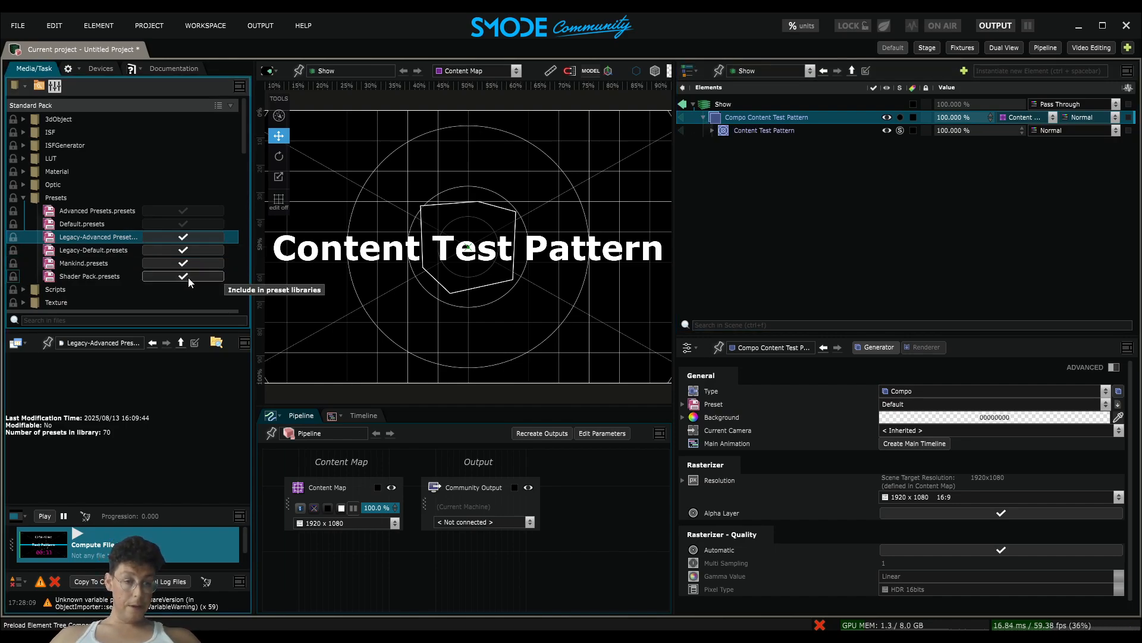
right_click(761, 117)
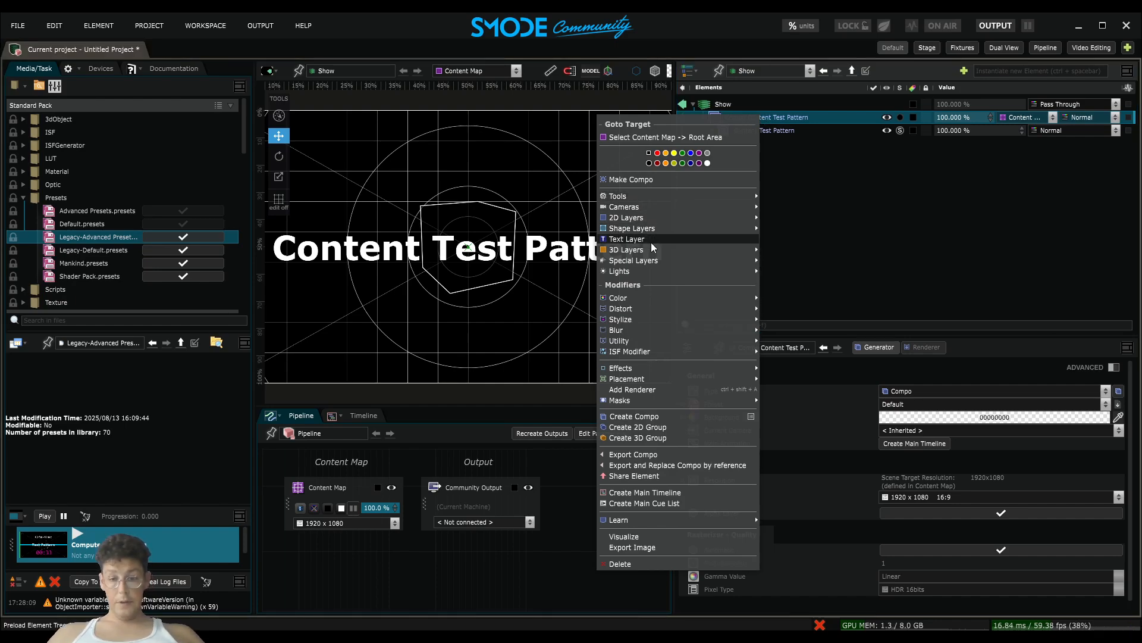
mouse_move(650, 248)
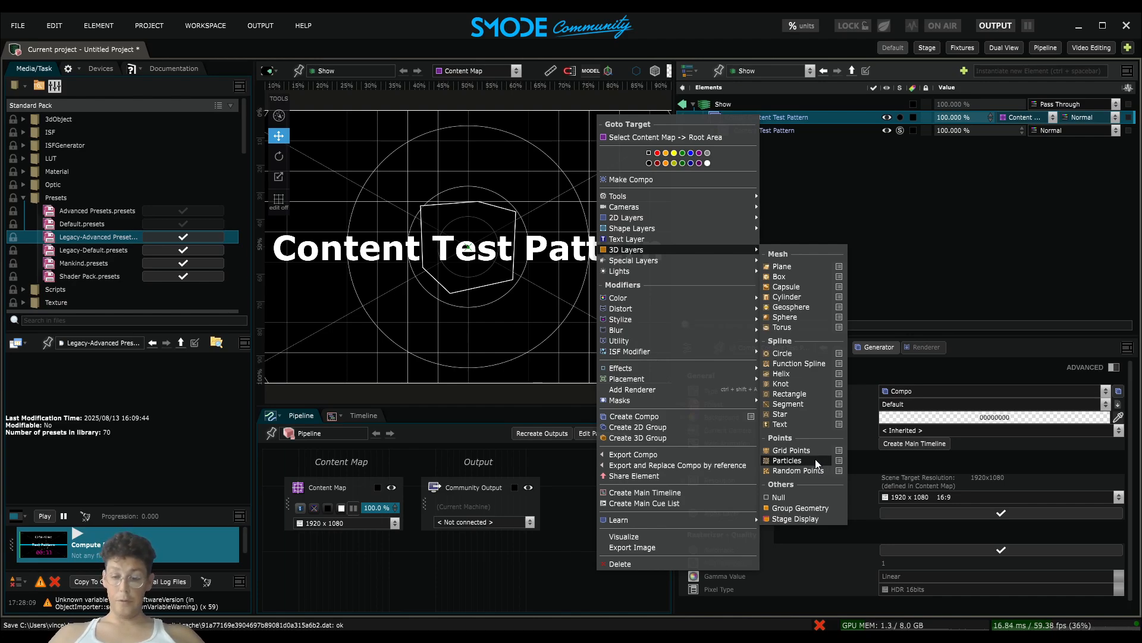
mouse_move(815, 459)
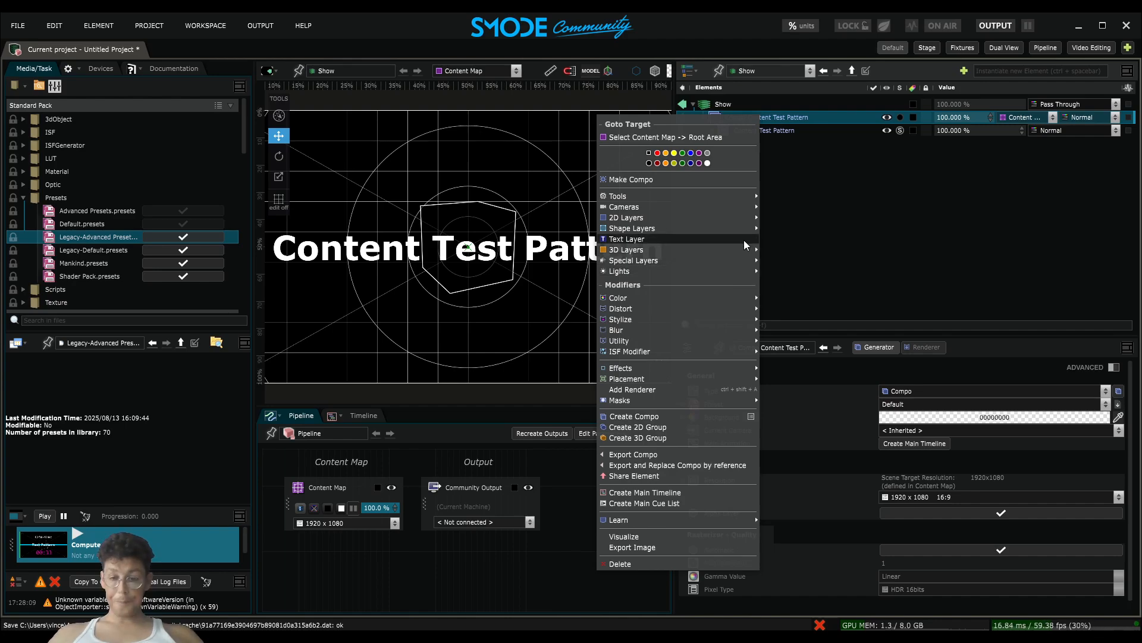
mouse_move(744, 249)
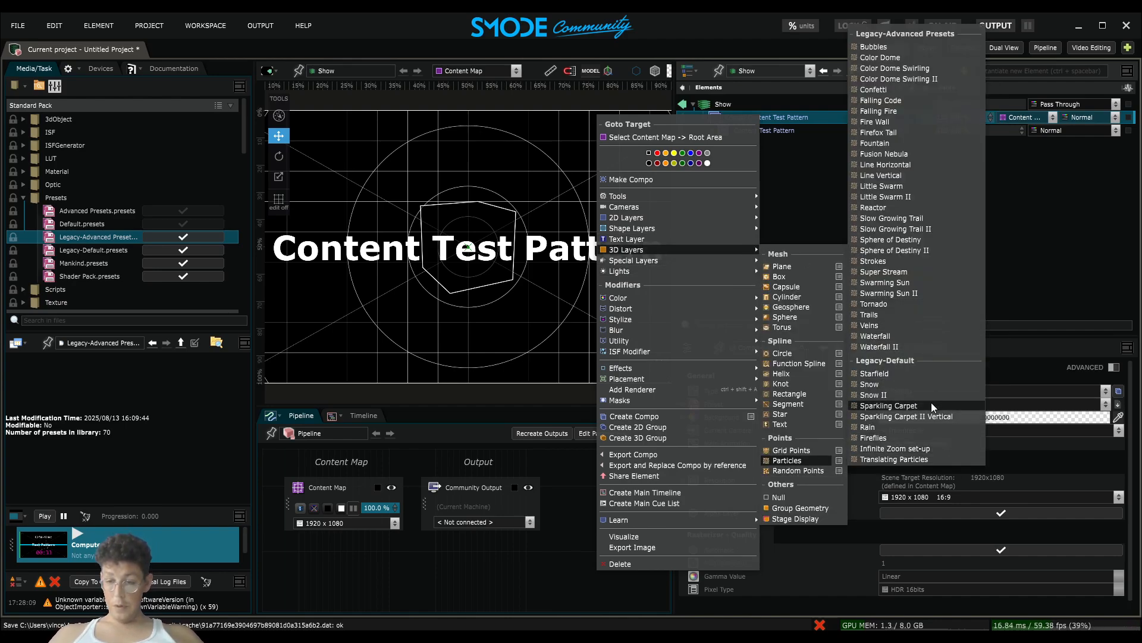
left_click(867, 89)
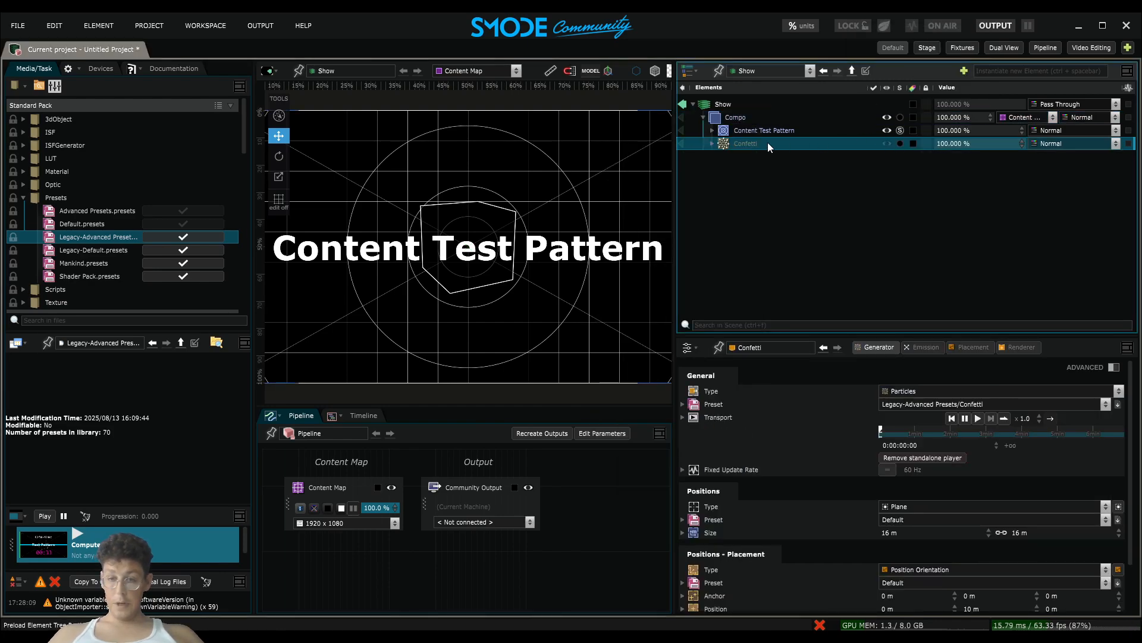
Take the Content Test Pattern layer out of solo and show the Compo in the viewport
left_click(736, 131)
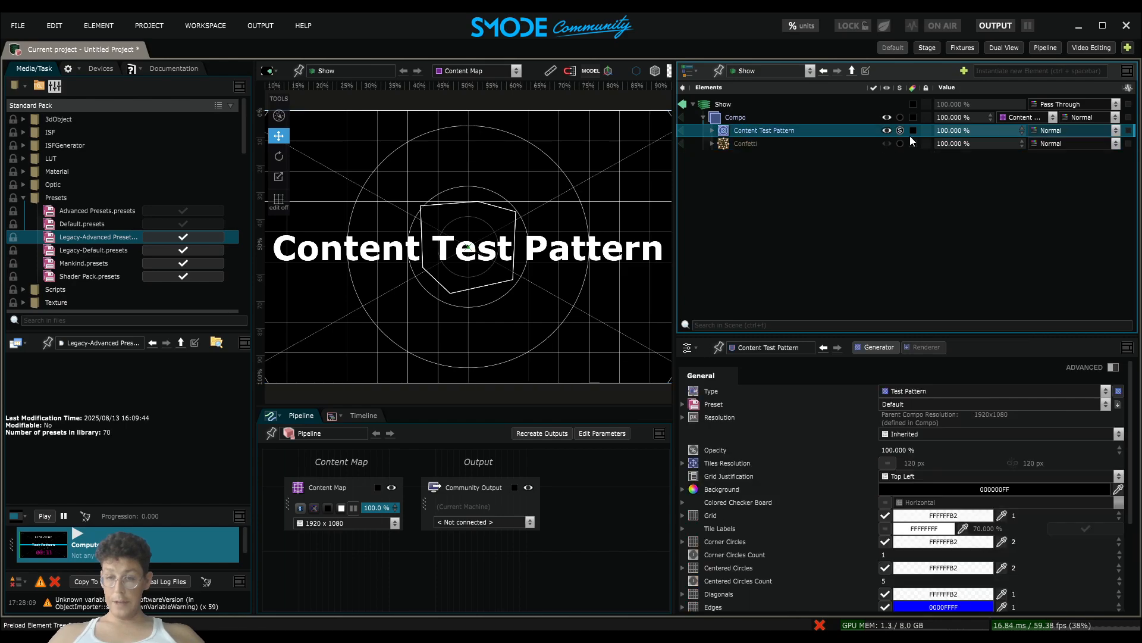
left_click(901, 130)
left_click(684, 119)
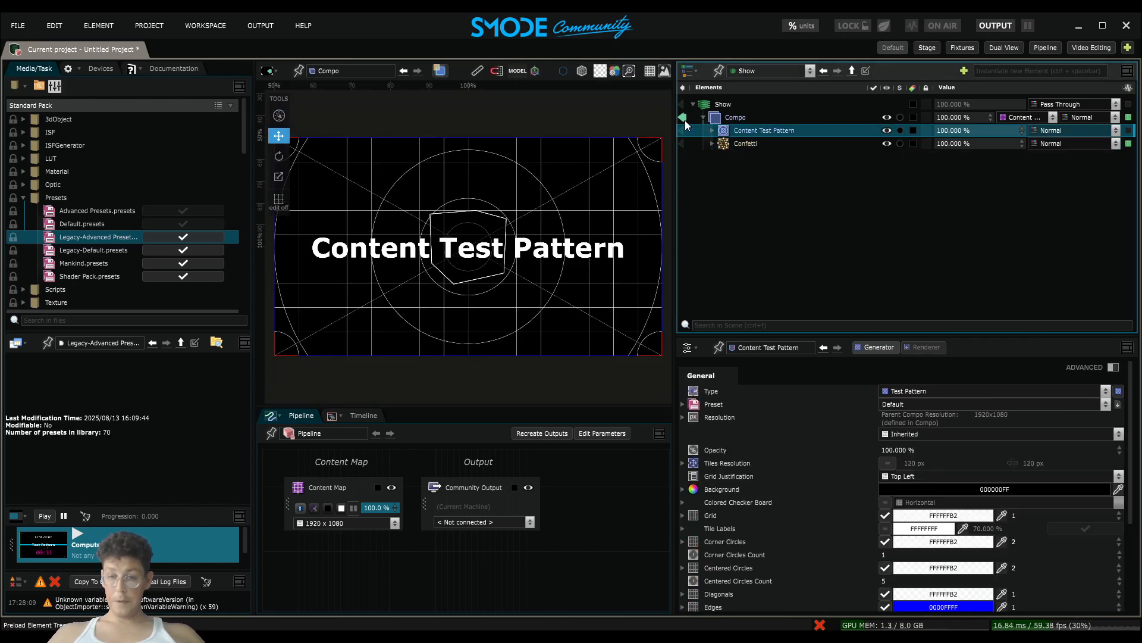
Hide the Content Test Pattern layer and turn off the Compo's Alpha Layer option
left_click(734, 118)
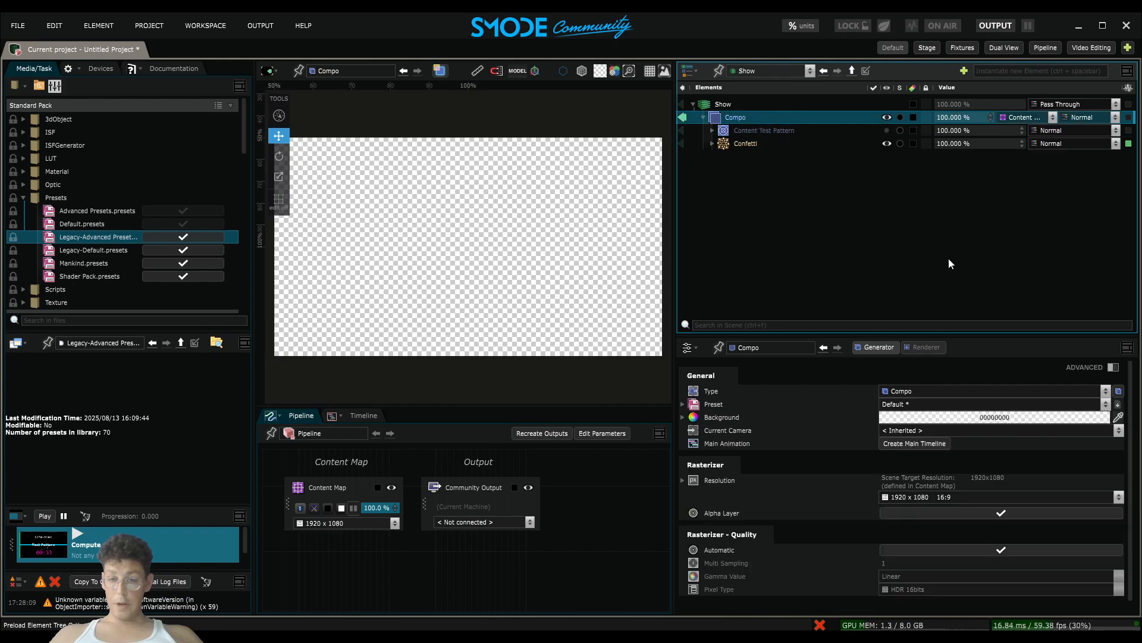
left_click(1018, 512)
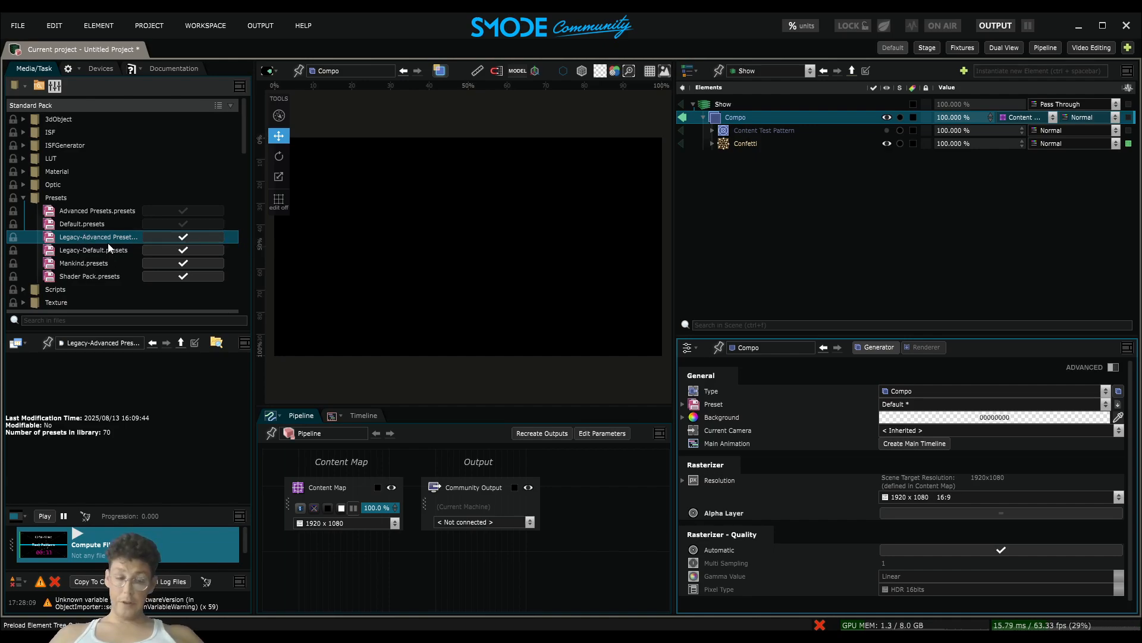
Delete the Opacity modifier from the Confetti particles, undo the deletion to compare, and delete the modifier again
left_click(716, 144)
left_click(755, 185)
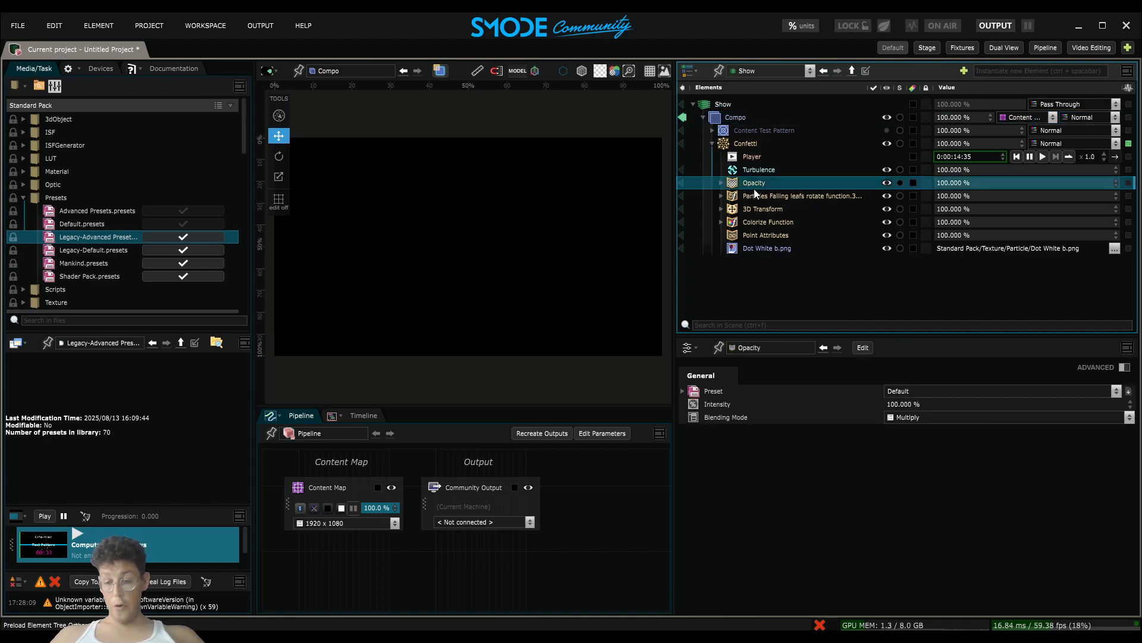
key("Delete")
key("Return")
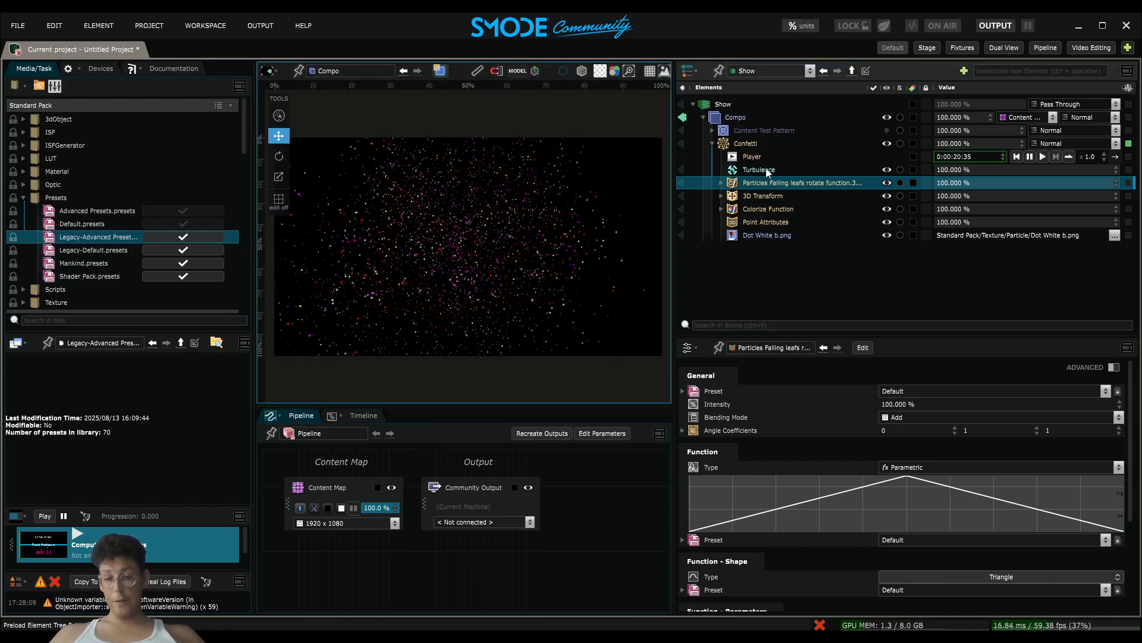
key("ctrl+z")
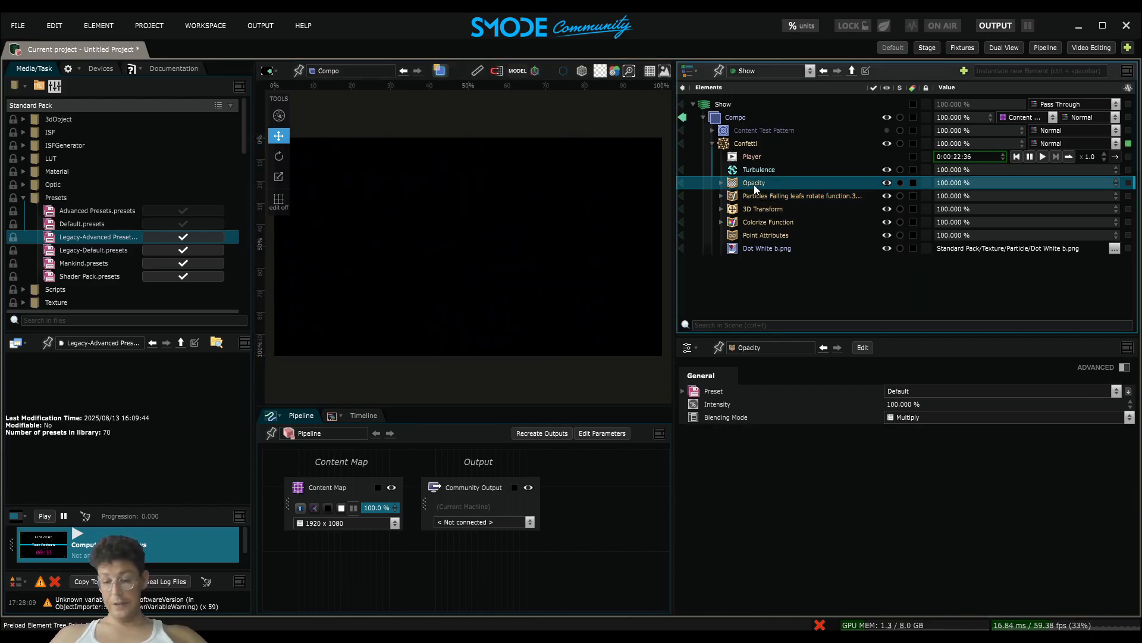
key("Delete")
key("Return")
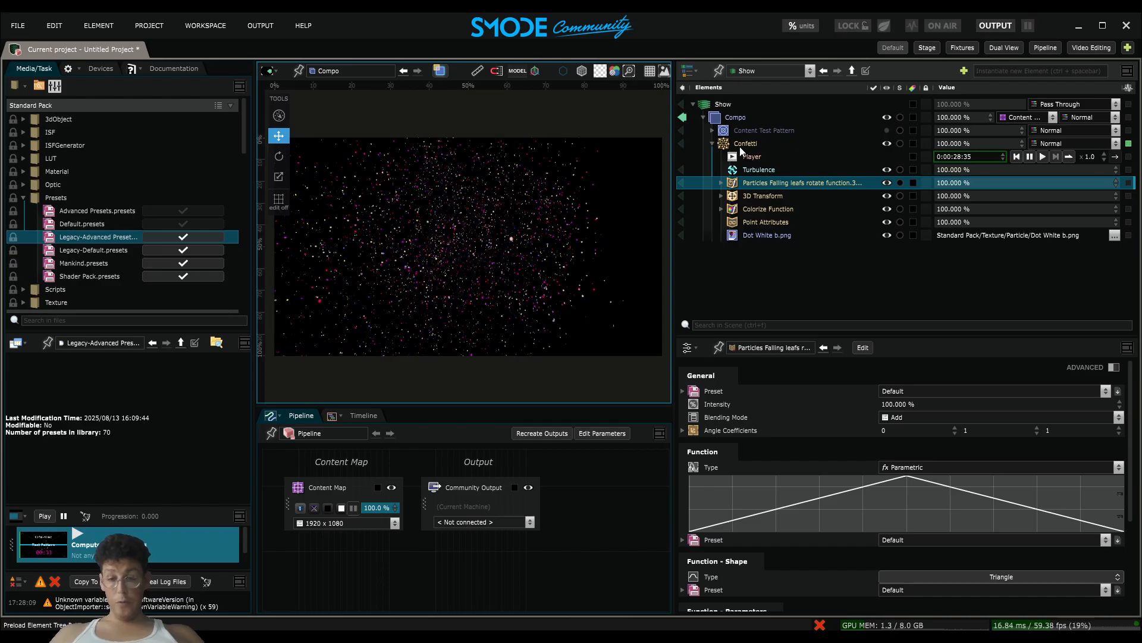
Collapse the Confetti layer, add a 2D compo with the Plexus preset from VincentPresets_V3 to the show and display it in the viewport
left_click(724, 118)
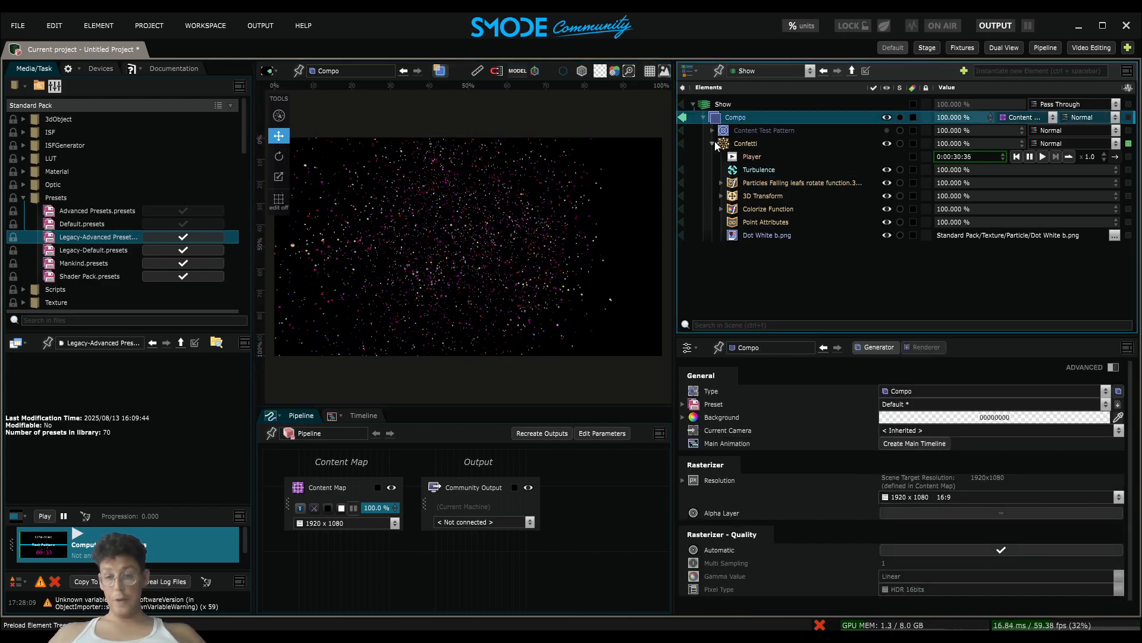
left_click(713, 143)
right_click(725, 198)
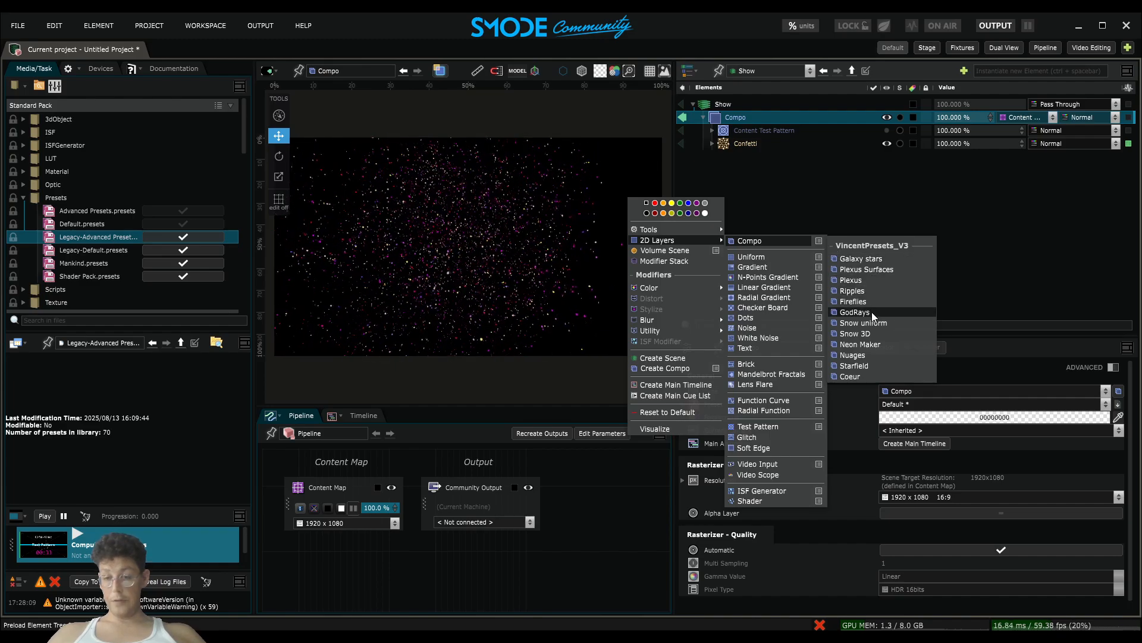
left_click(879, 279)
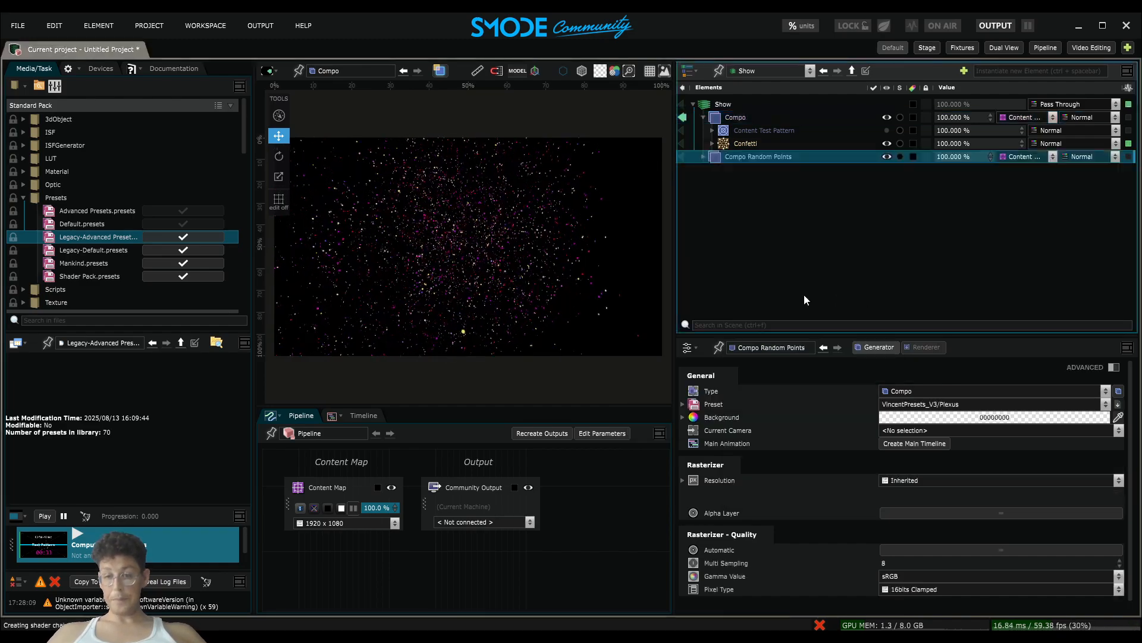
left_click(683, 156)
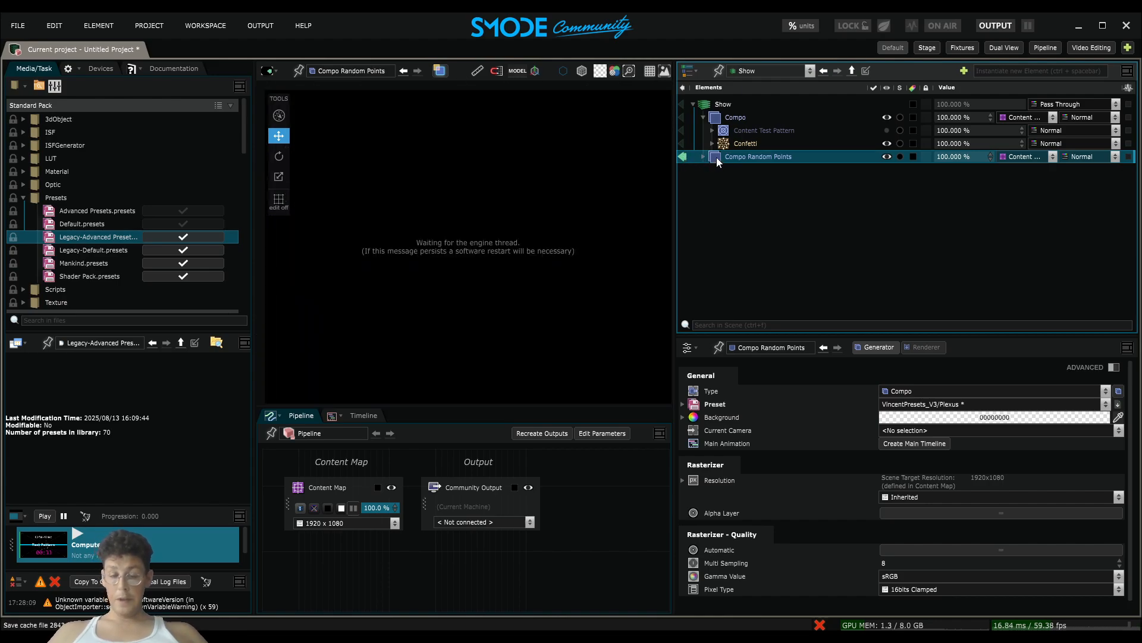
Expand the Compo Random Points layer and delete the other Compo, which holds the test pattern and Confetti, from the show
left_click(704, 156)
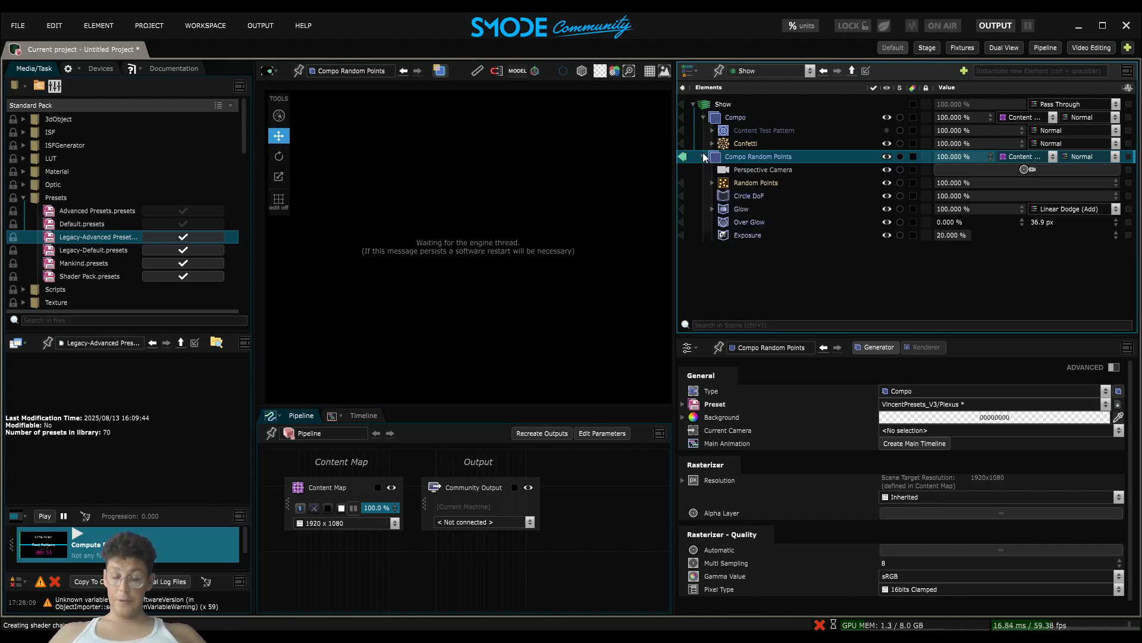
left_click(730, 119)
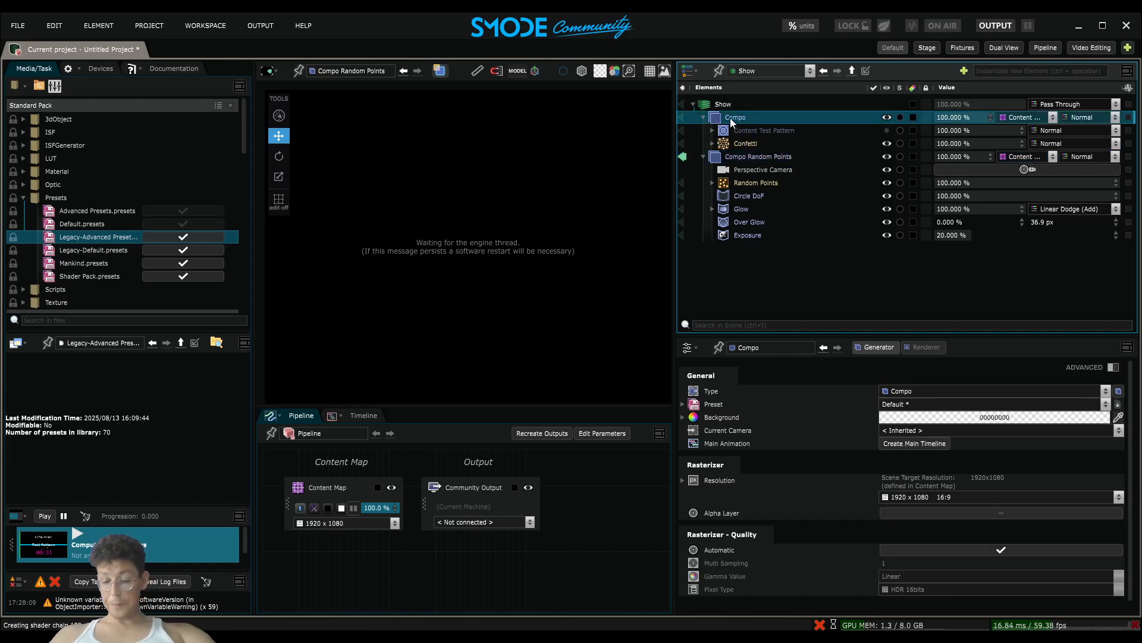
key("Delete")
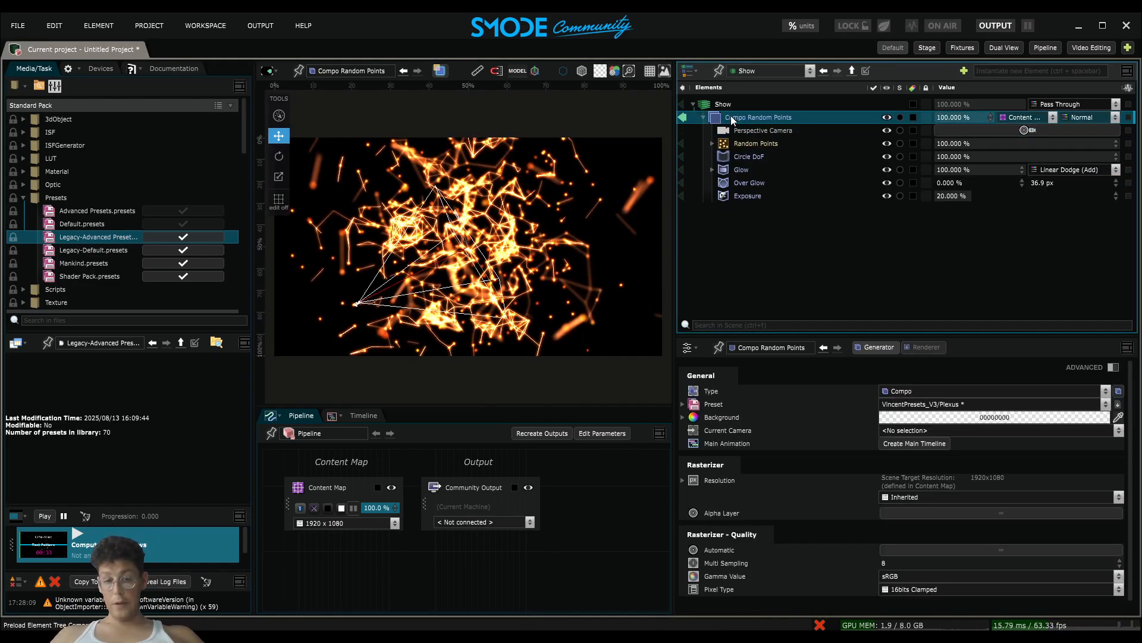
Enable viewport control of the Perspective Camera in Compo Random Points and move it around inside the Plexus network
left_click(743, 131)
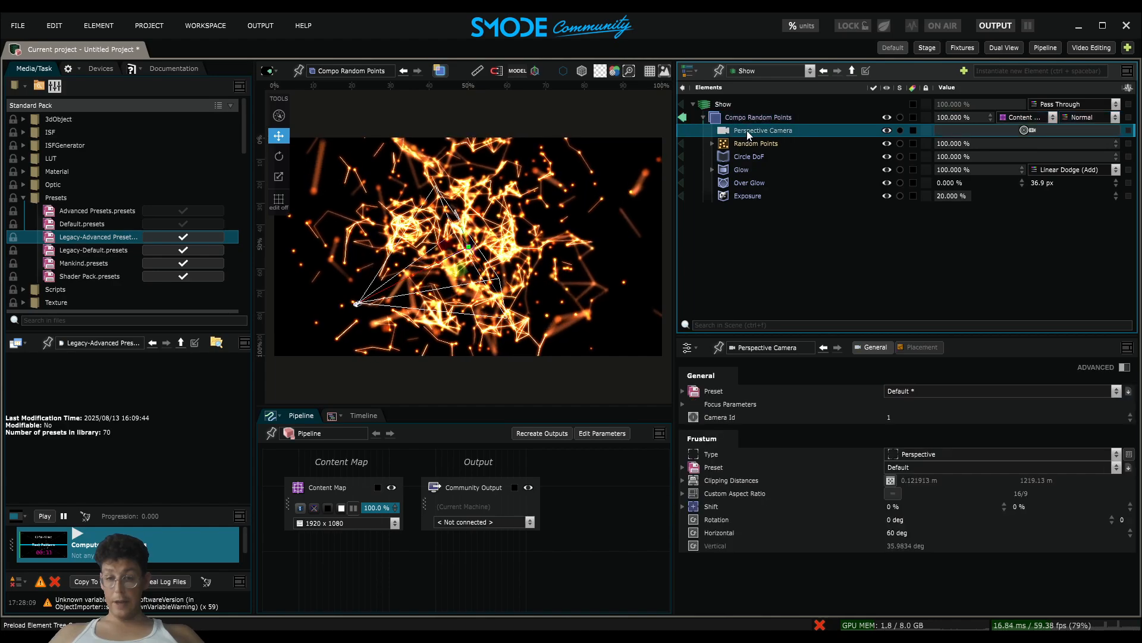
left_click(1022, 129)
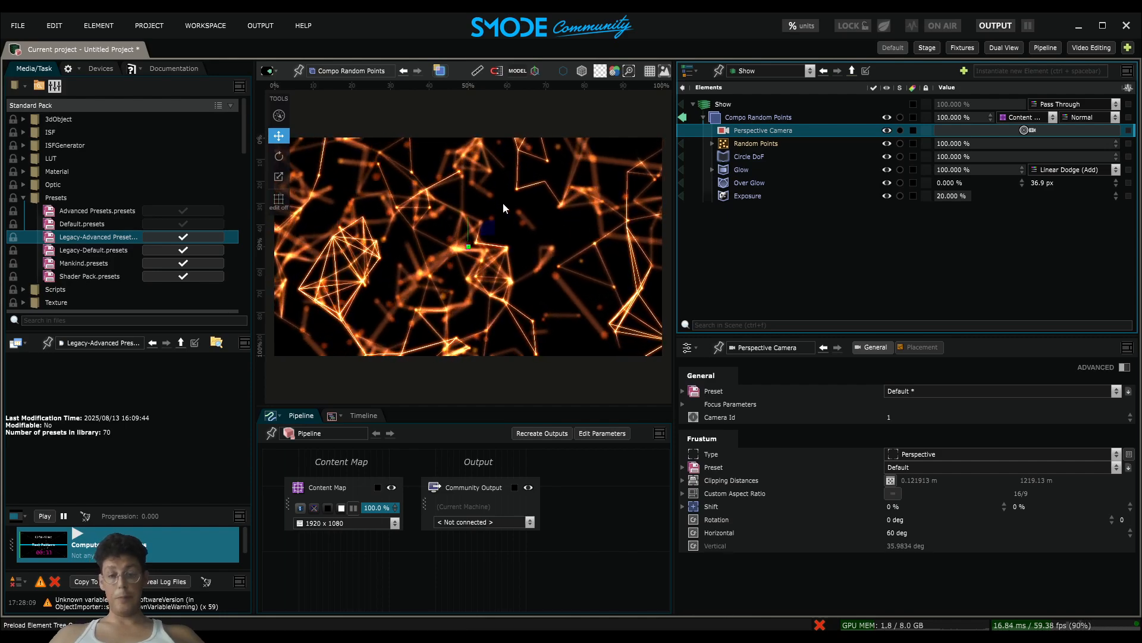
scroll(502, 202, "down", 1)
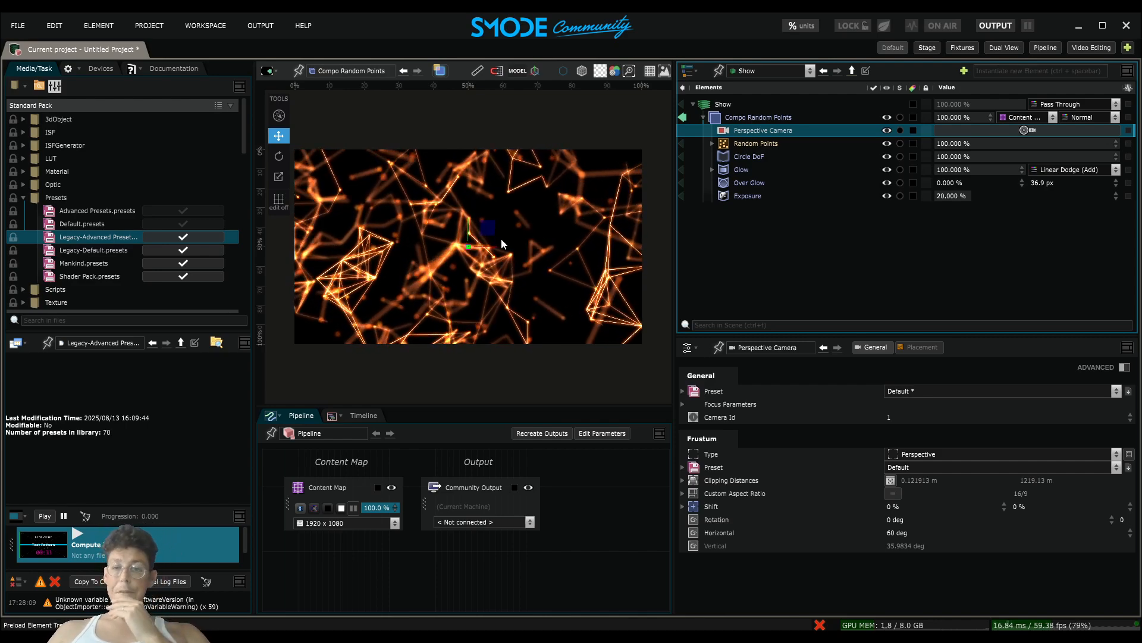
Delete the Compo Random Points layer from the show
left_click(749, 118)
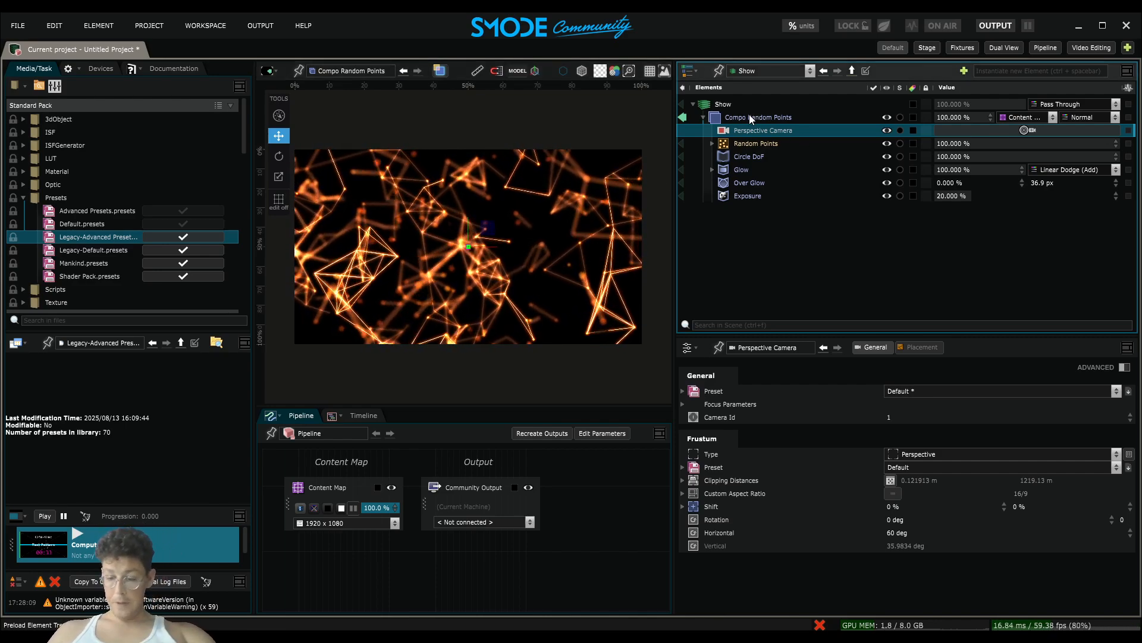
key("Delete")
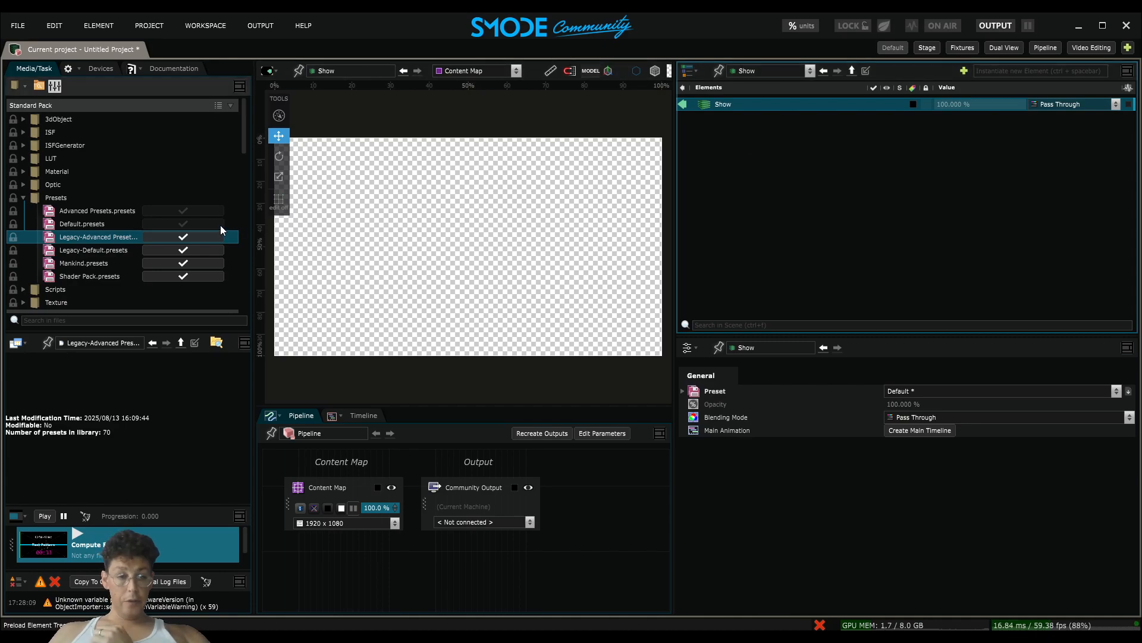
Exclude the Legacy-Advanced, Legacy-Default, Mankind and Shader Pack files of the Standard Pack from the preset libraries
left_click(183, 239)
left_click(186, 263)
left_click(186, 276)
left_click(183, 251)
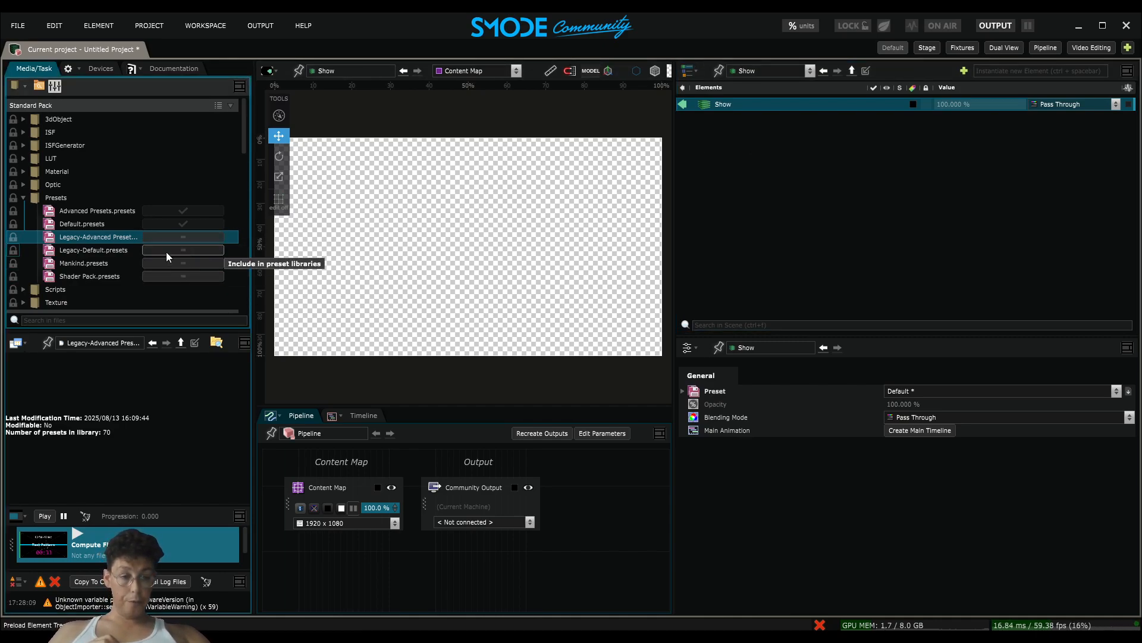
Create a new preset library named tralala_preset in the Presets folder of _SMODE_generatif and select it
left_click(27, 197)
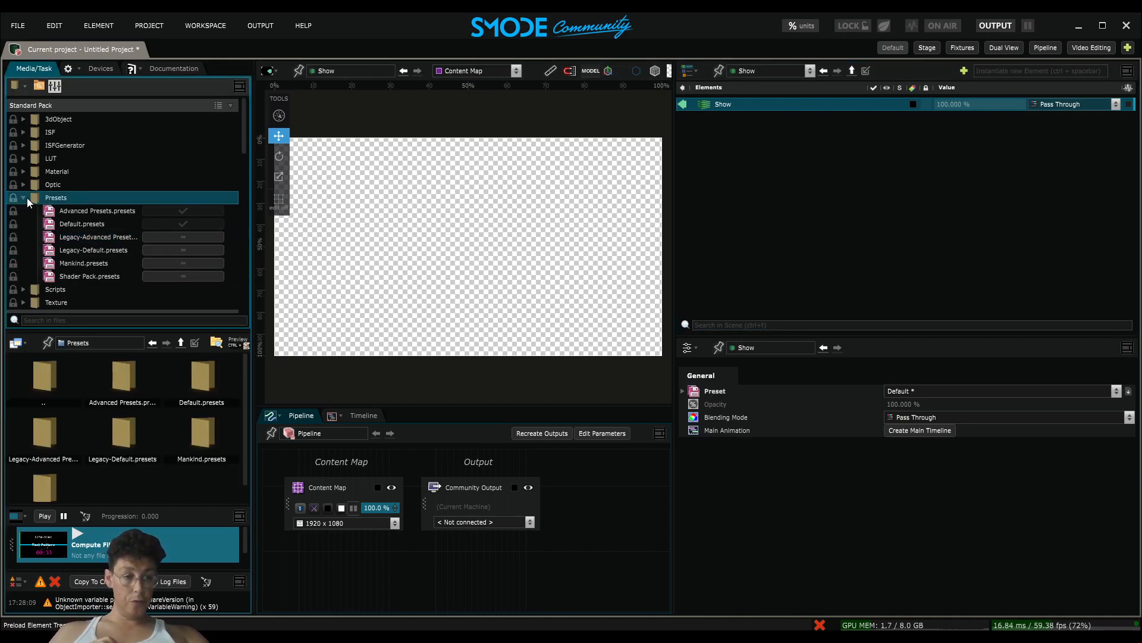
left_click(23, 199)
scroll(49, 197, "down", 4)
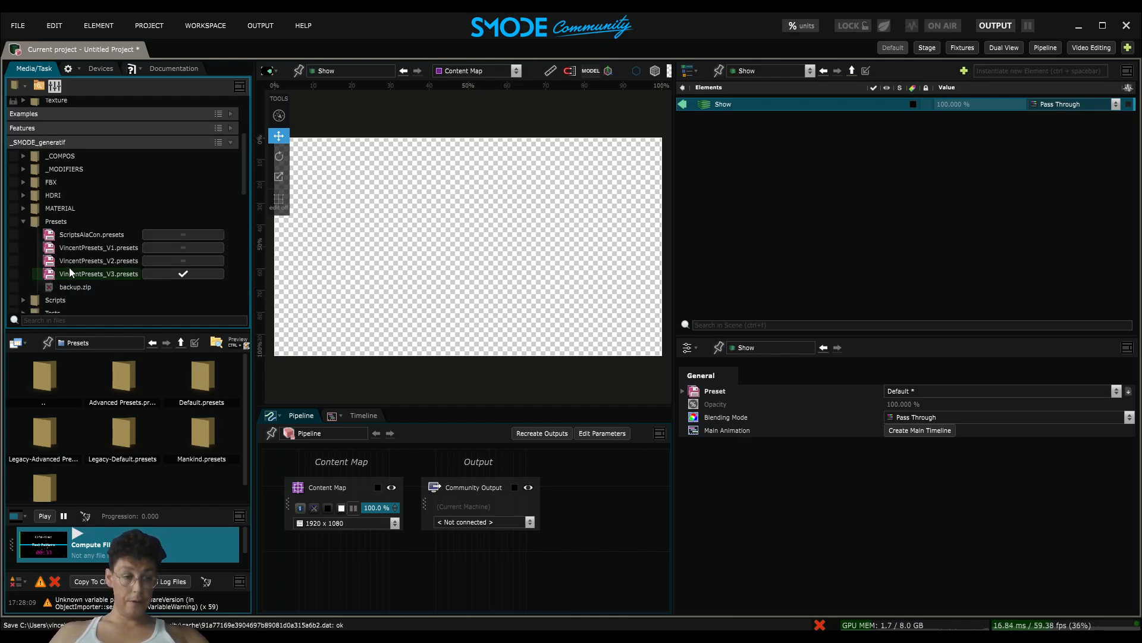
left_click(52, 222)
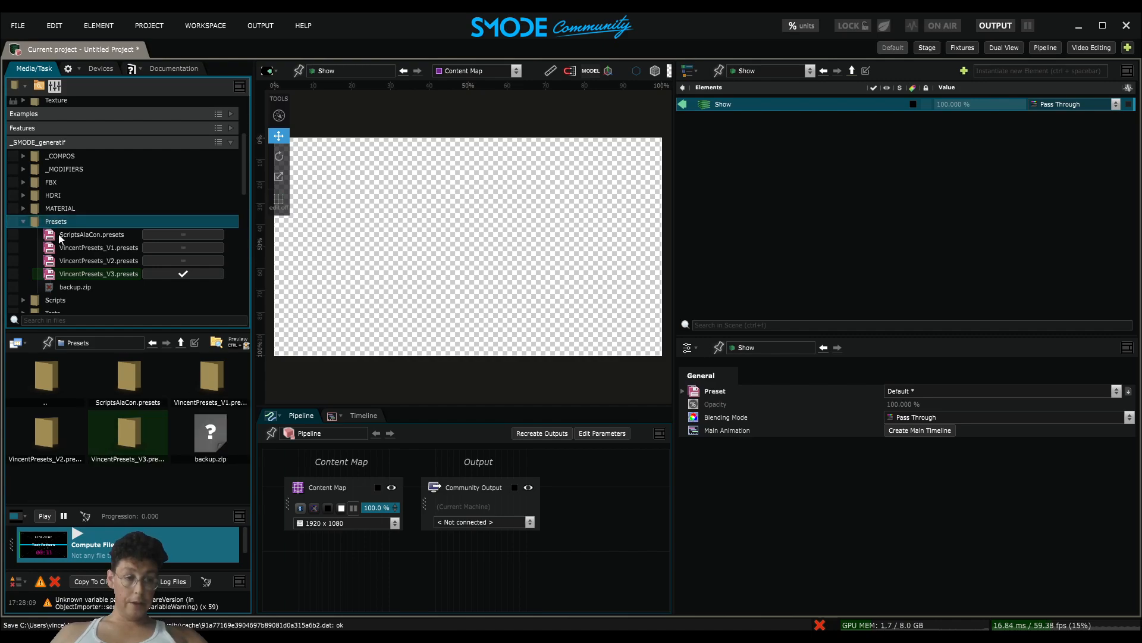
scroll(58, 223, "down", 1)
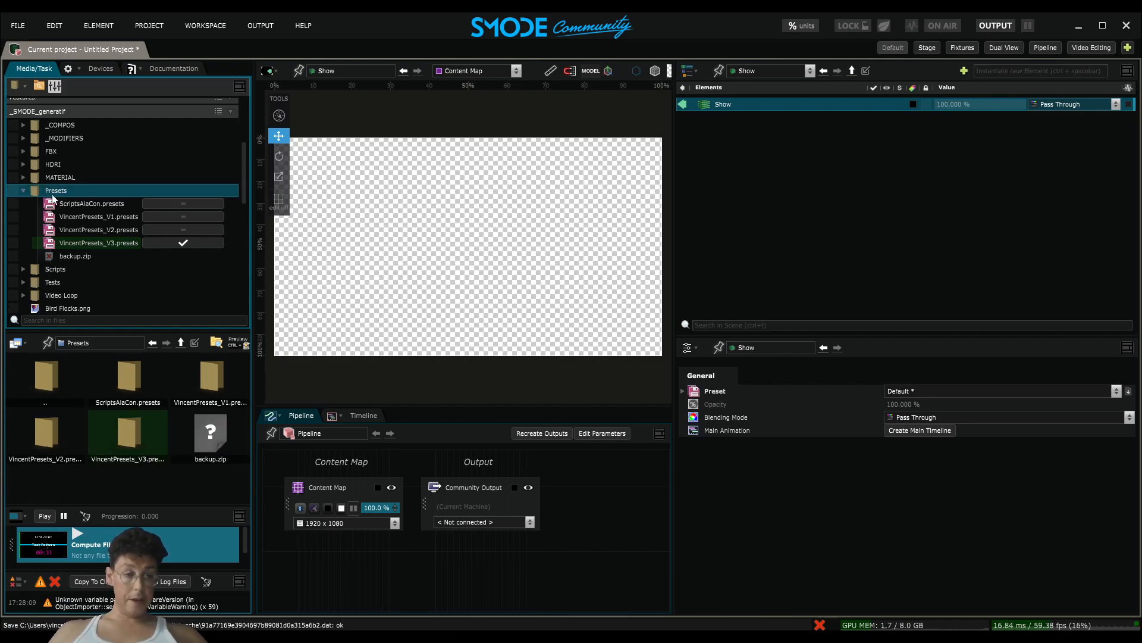
right_click(51, 194)
left_click(89, 255)
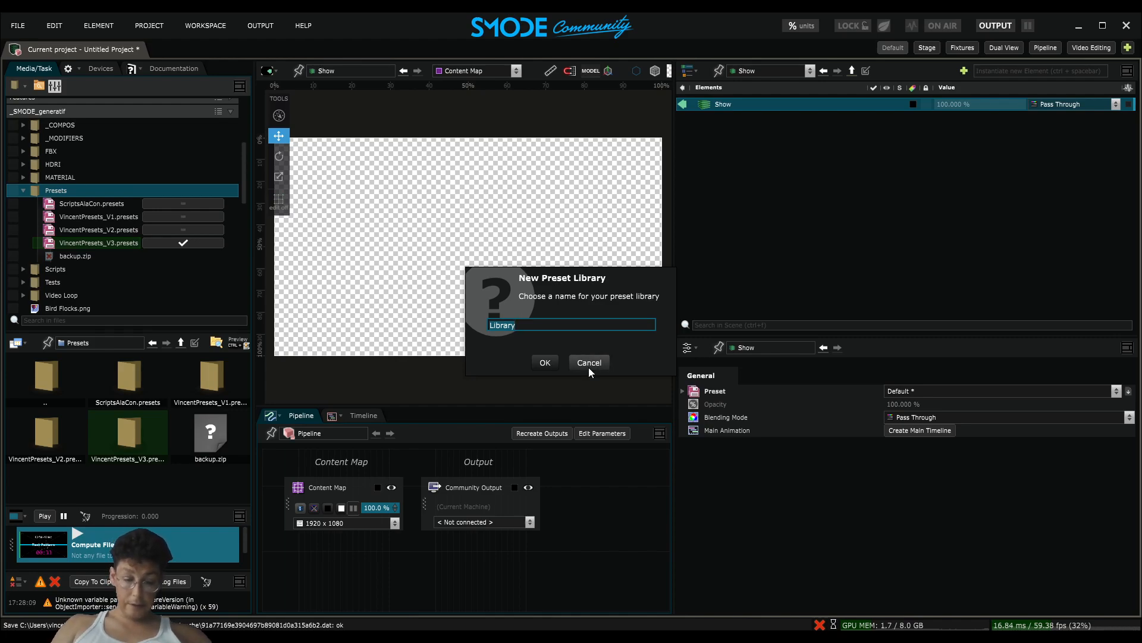
type("tralala_preset")
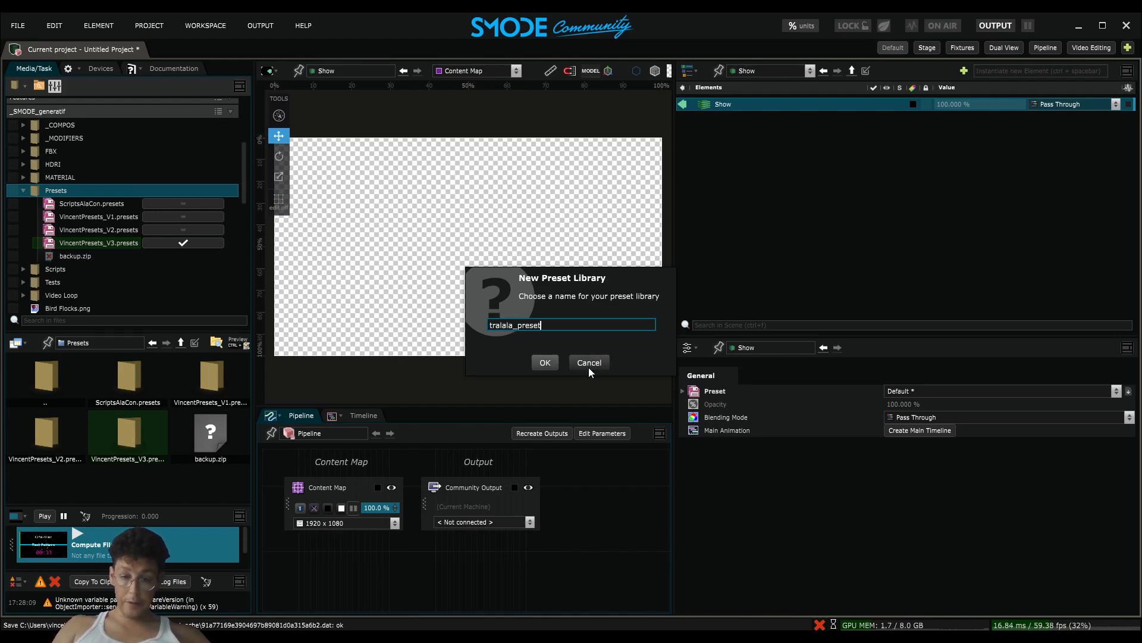
key("Return")
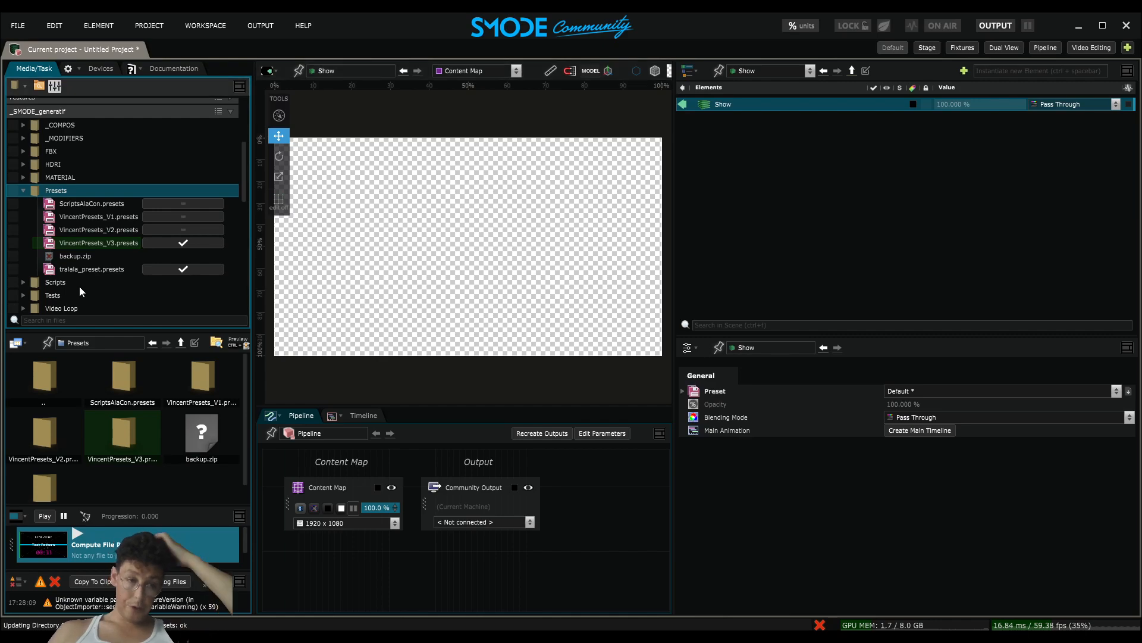
left_click(70, 268)
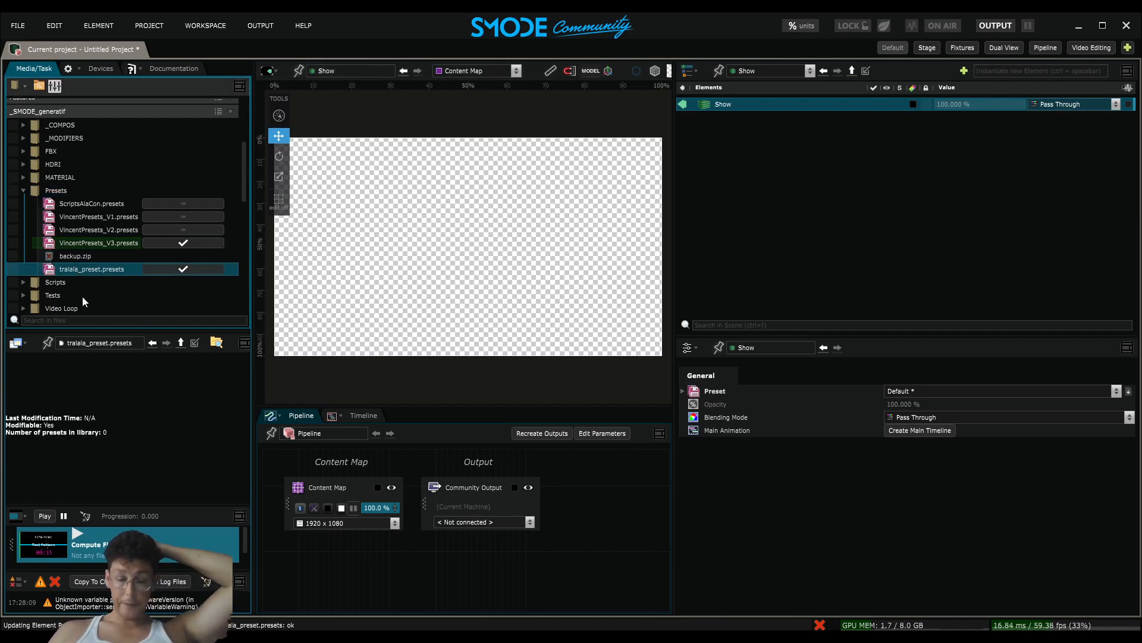
Add a 2D Checker Board layer to the show and set its even color to red (FF0000FF)
right_click(726, 130)
mouse_move(712, 174)
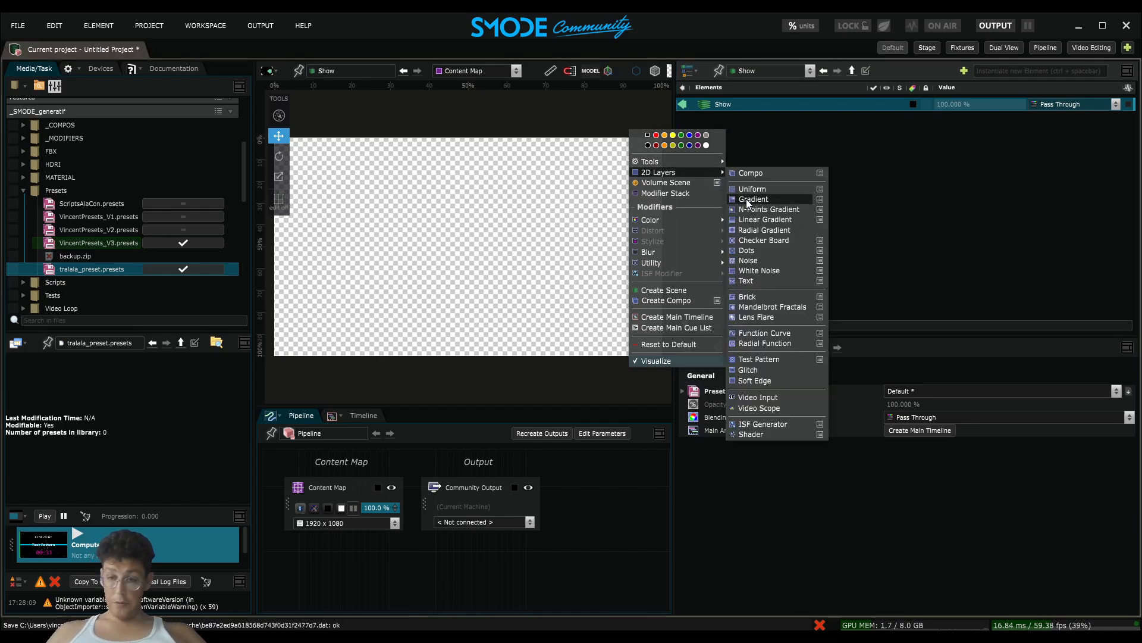
left_click(759, 239)
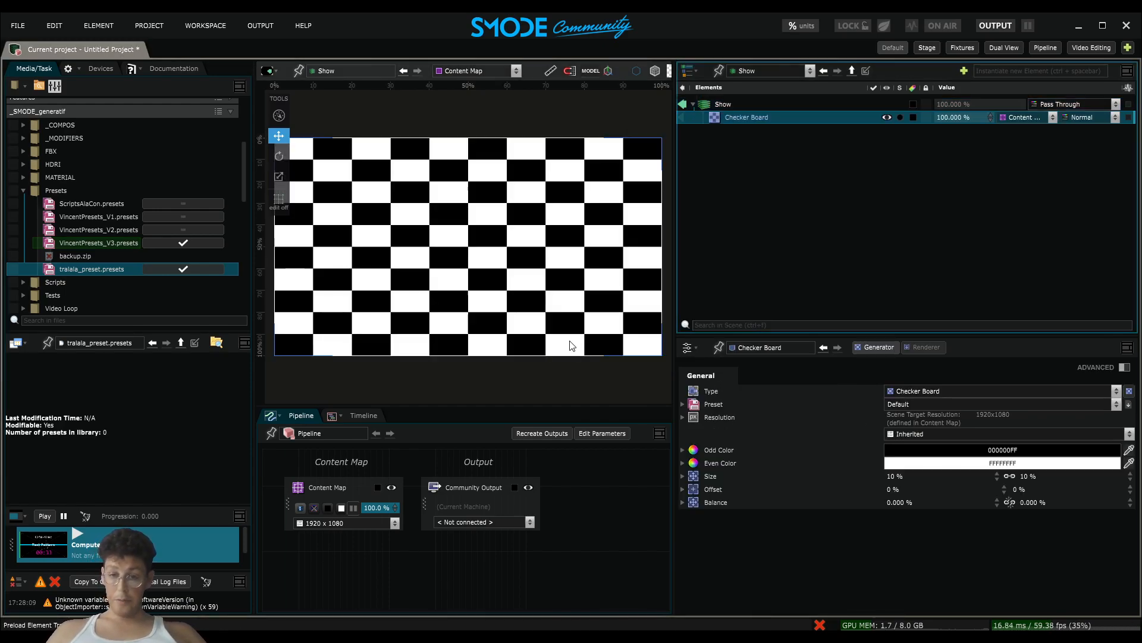
left_click(976, 466)
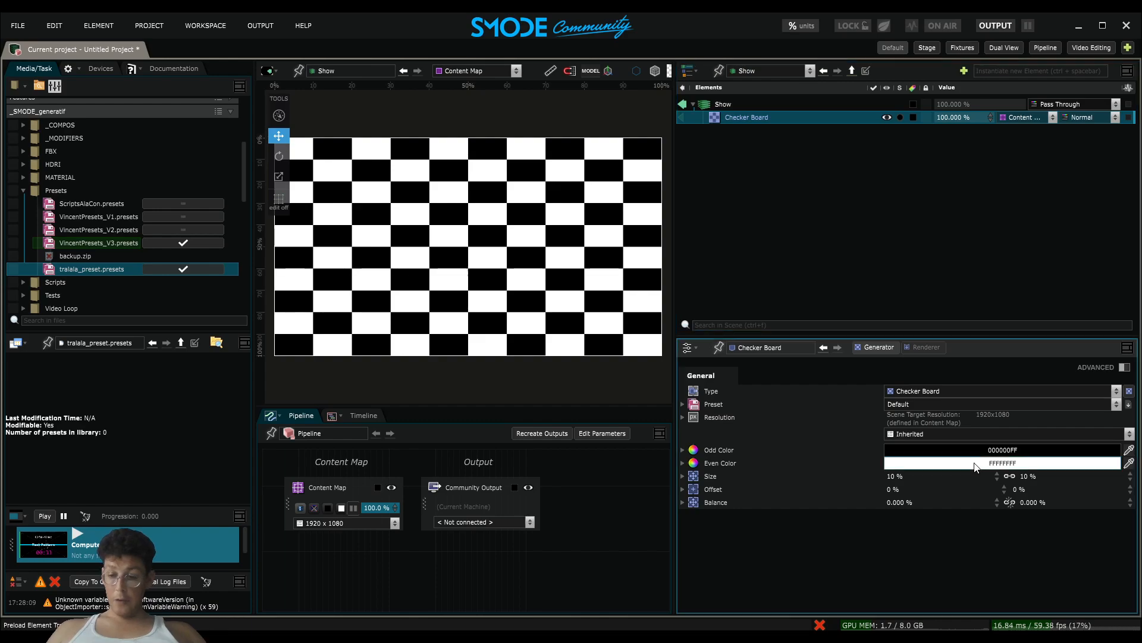
left_click_drag(865, 516, 763, 490)
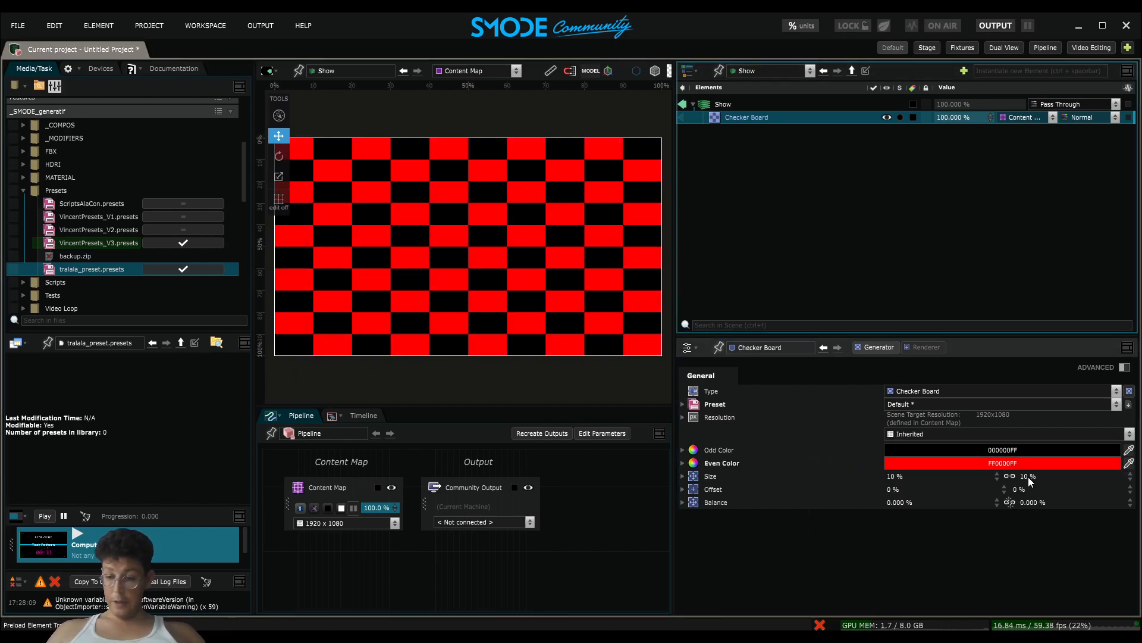
Set the Checker Board's size to 56.7 % by 12.6 % with unlinked axes and its second balance value to 60.2 %
left_click_drag(1028, 477, 905, 504)
left_click(1010, 477)
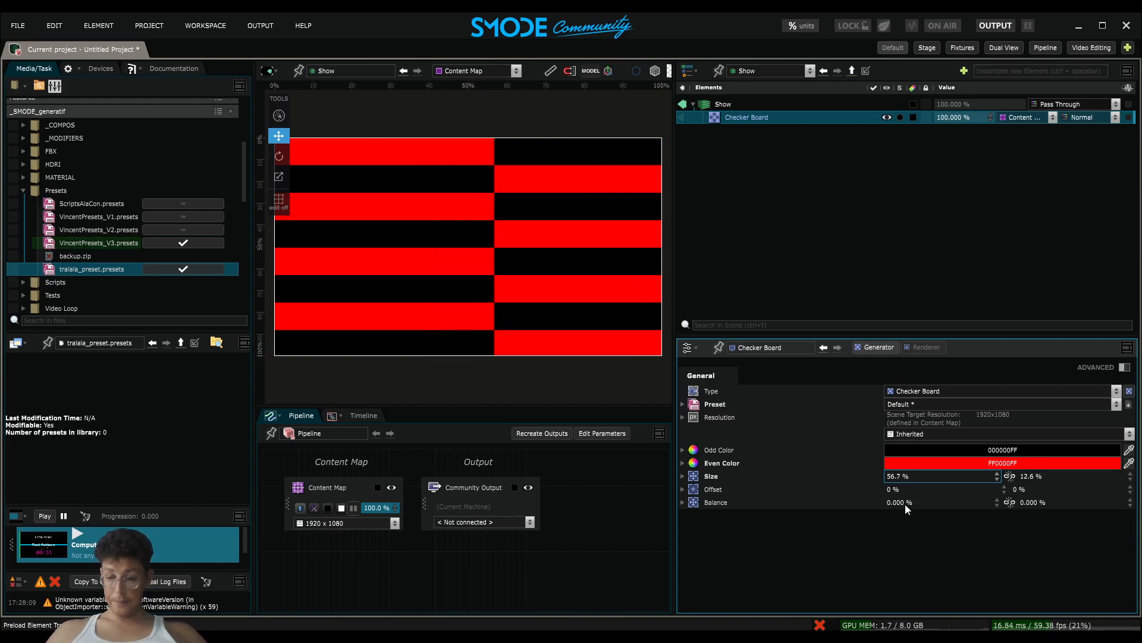
left_click_drag(1045, 506, 1108, 505)
scroll(419, 220, "down", 1)
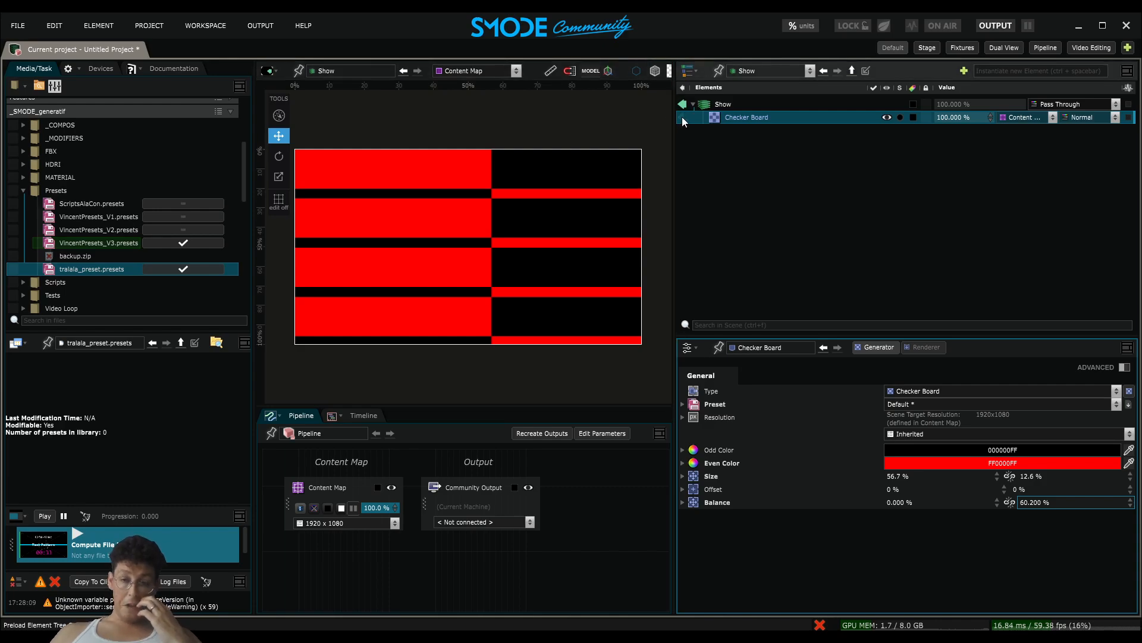
Review the list of presets available for the Checker Board generator and leave its current preset in place
left_click(731, 117)
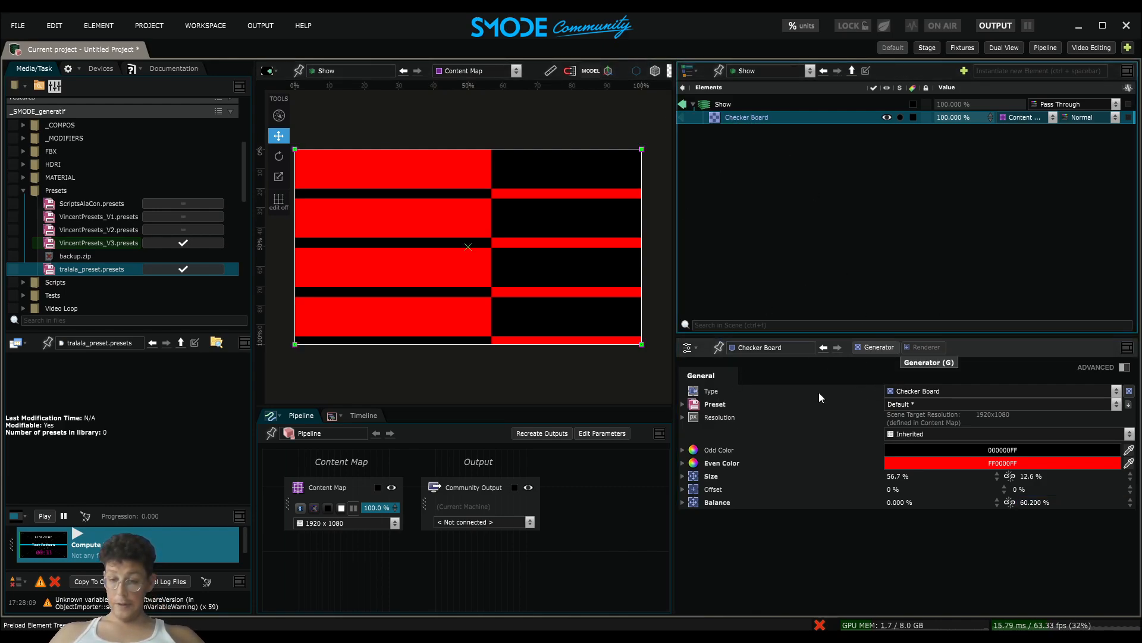
left_click(771, 405)
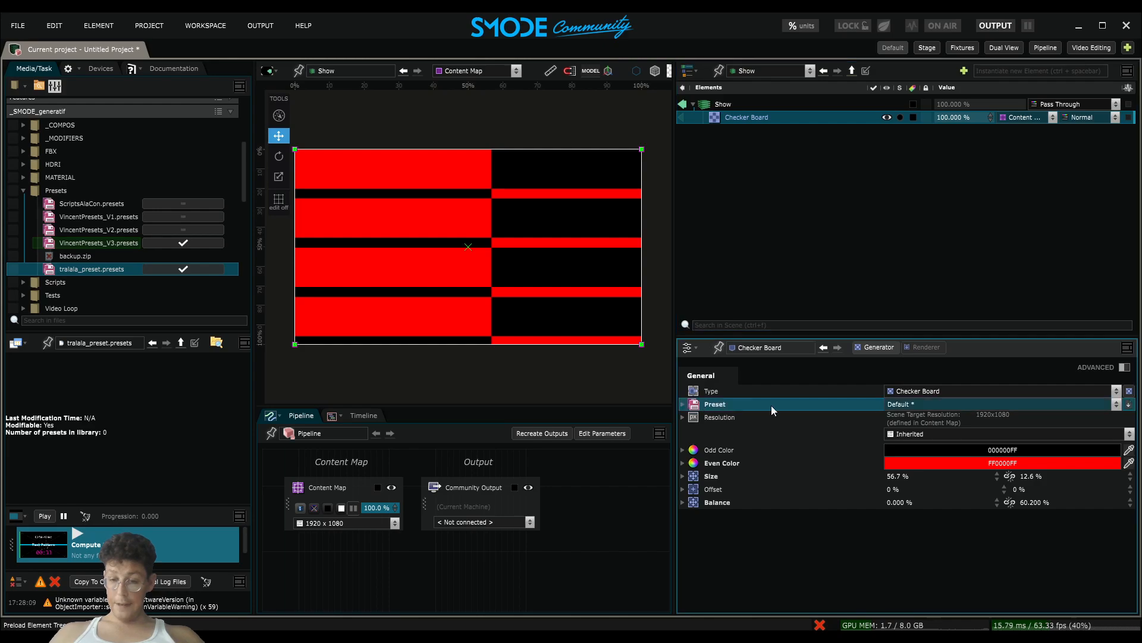
left_click(931, 407)
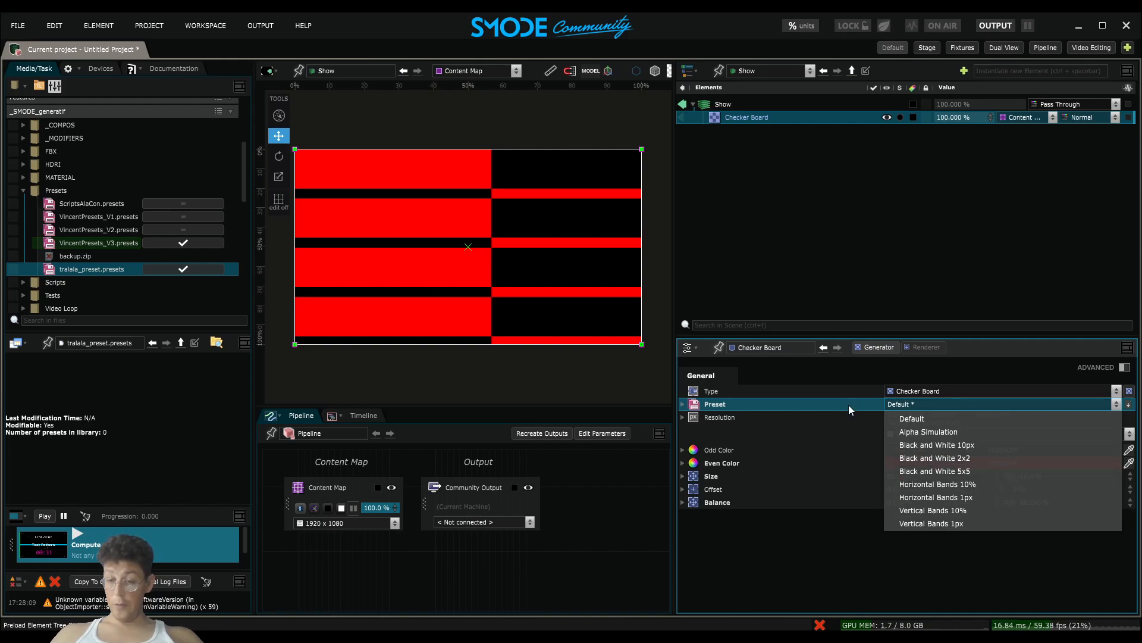
left_click(713, 405)
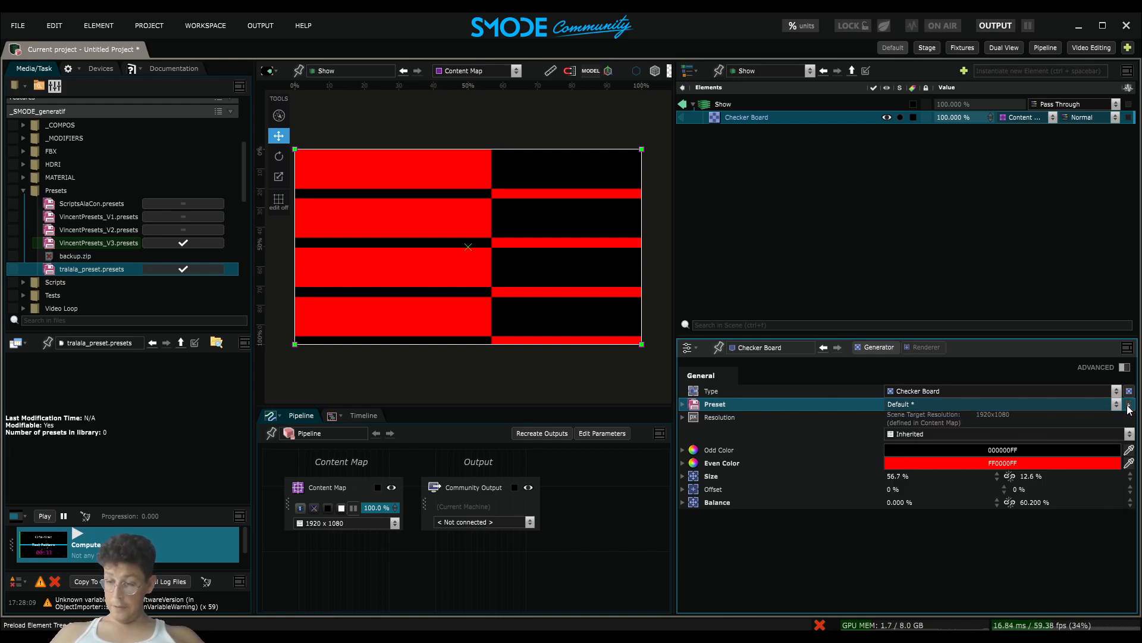
Check which library is offered for saving the Checker Board preset, cancel the save, and inspect the VincentPresets_V3 library
left_click(1130, 406)
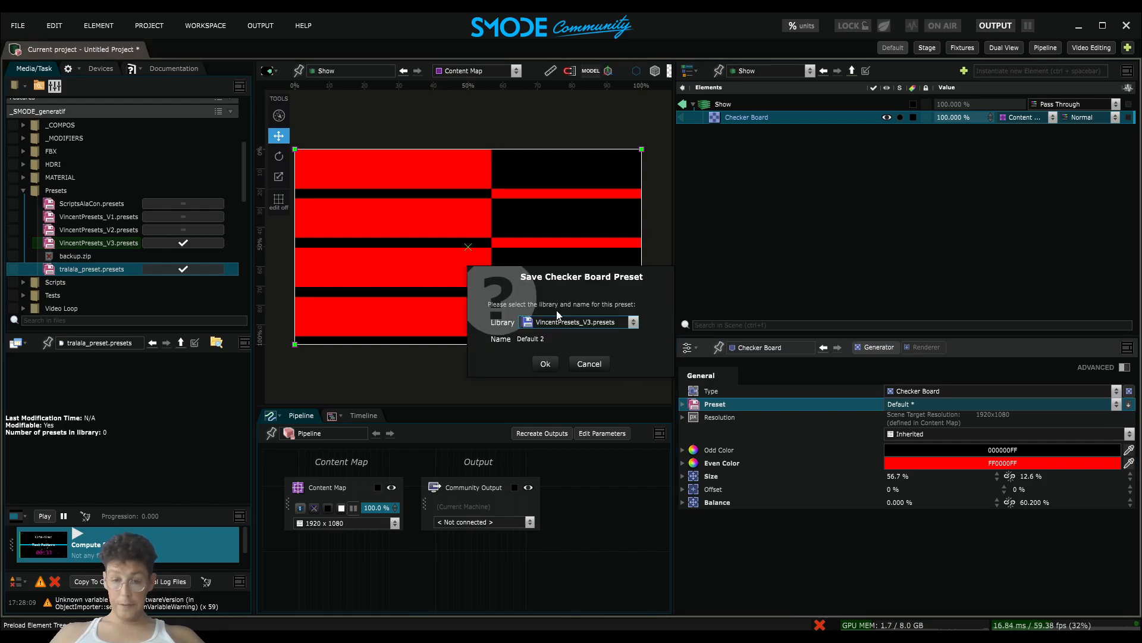
left_click(571, 325)
left_click(570, 324)
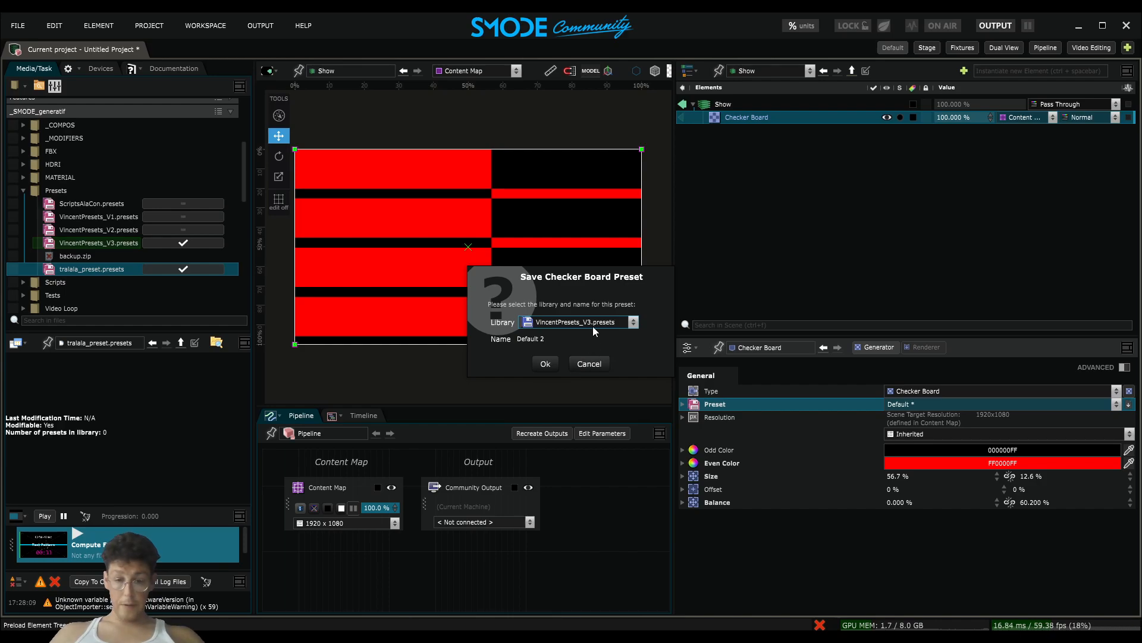
left_click(589, 369)
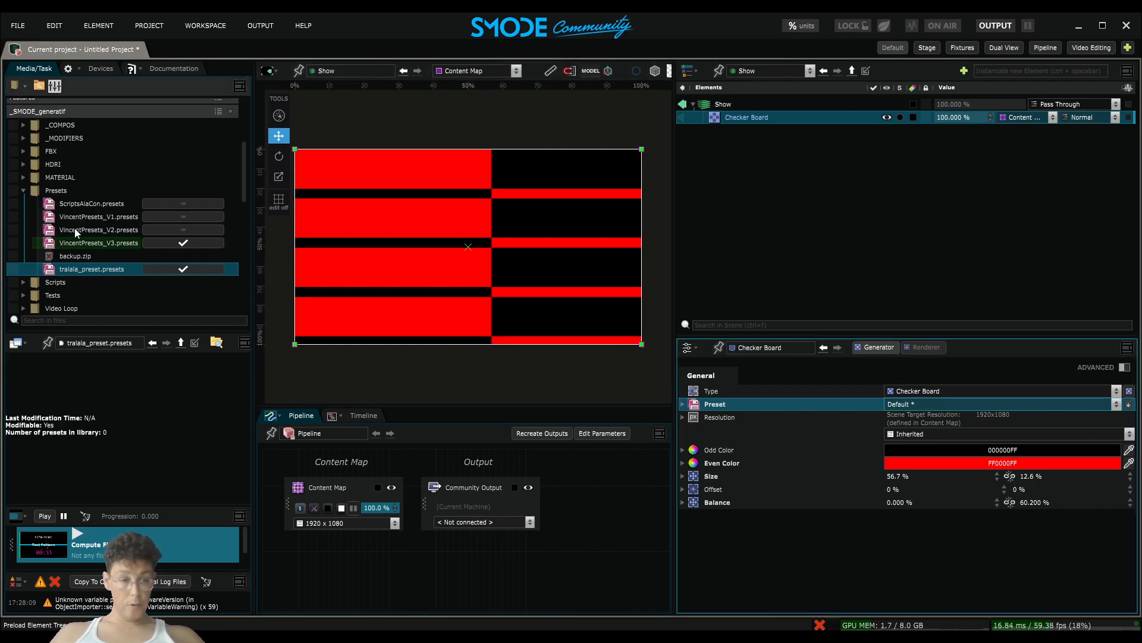
left_click(126, 243)
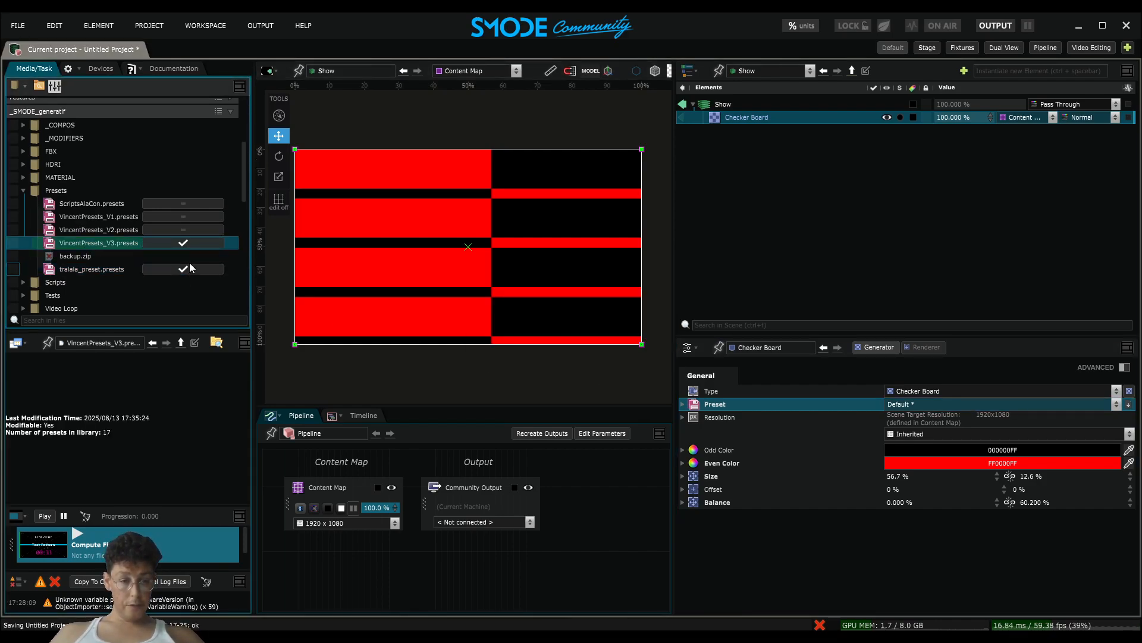
left_click(183, 243)
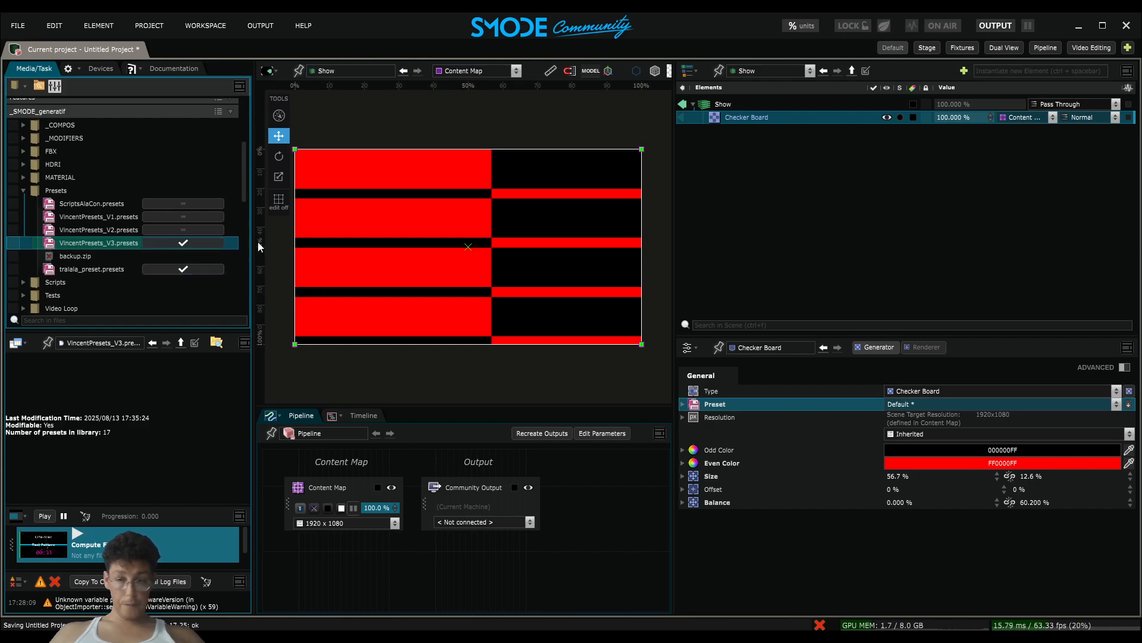
Save the customized Checker Board settings as a preset named "red checker" in the tralala_preset library
left_click(1129, 405)
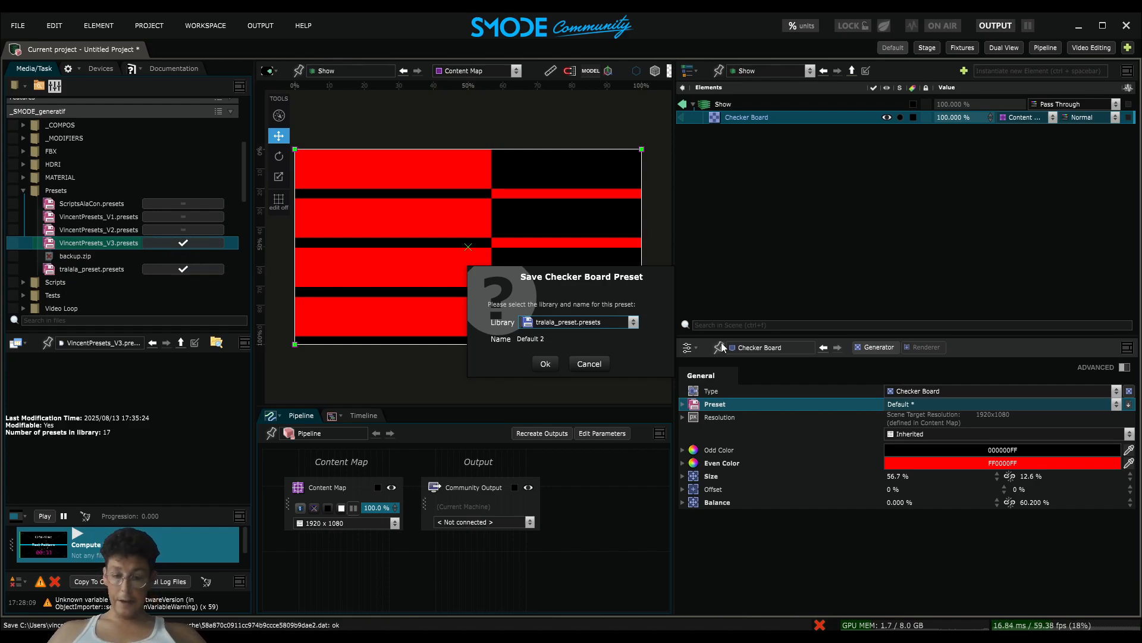
left_click(553, 337)
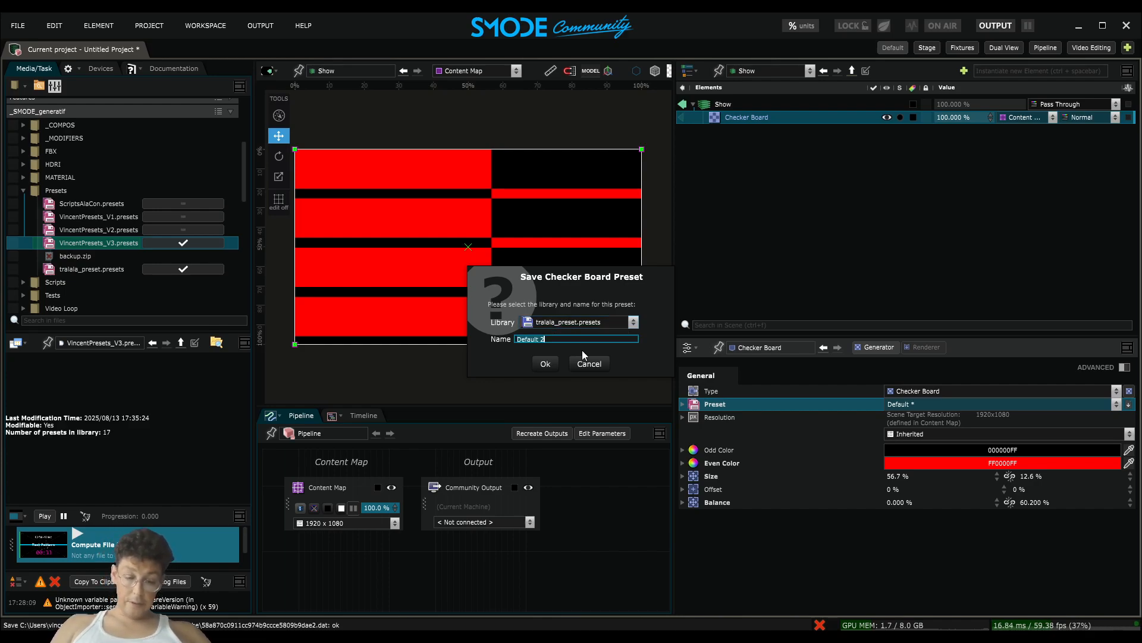
type("red check")
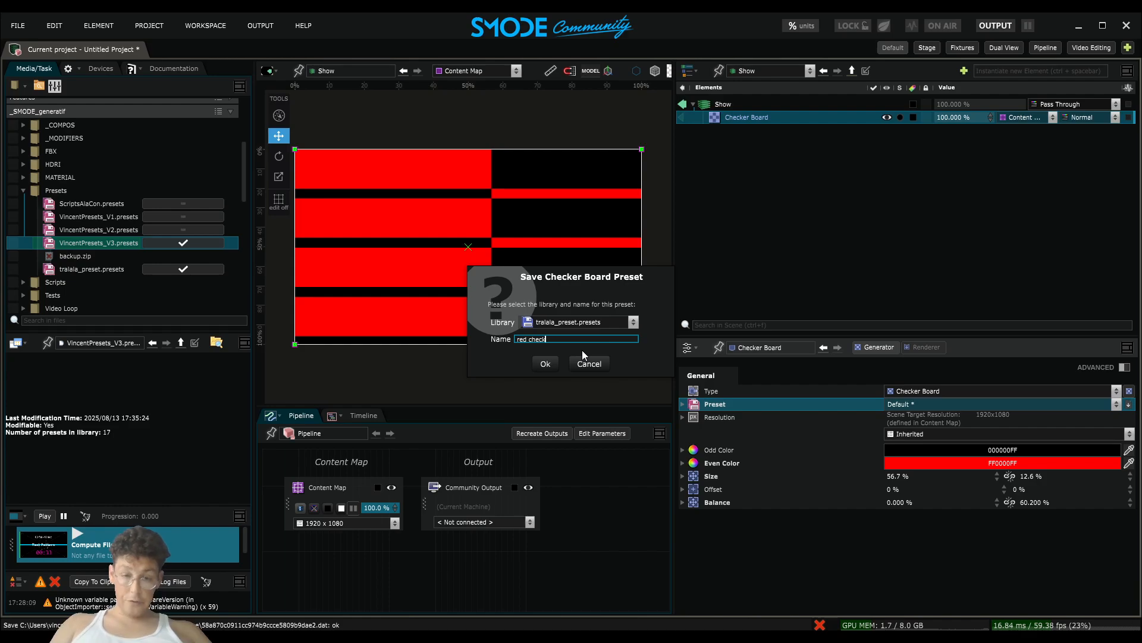
type("e")
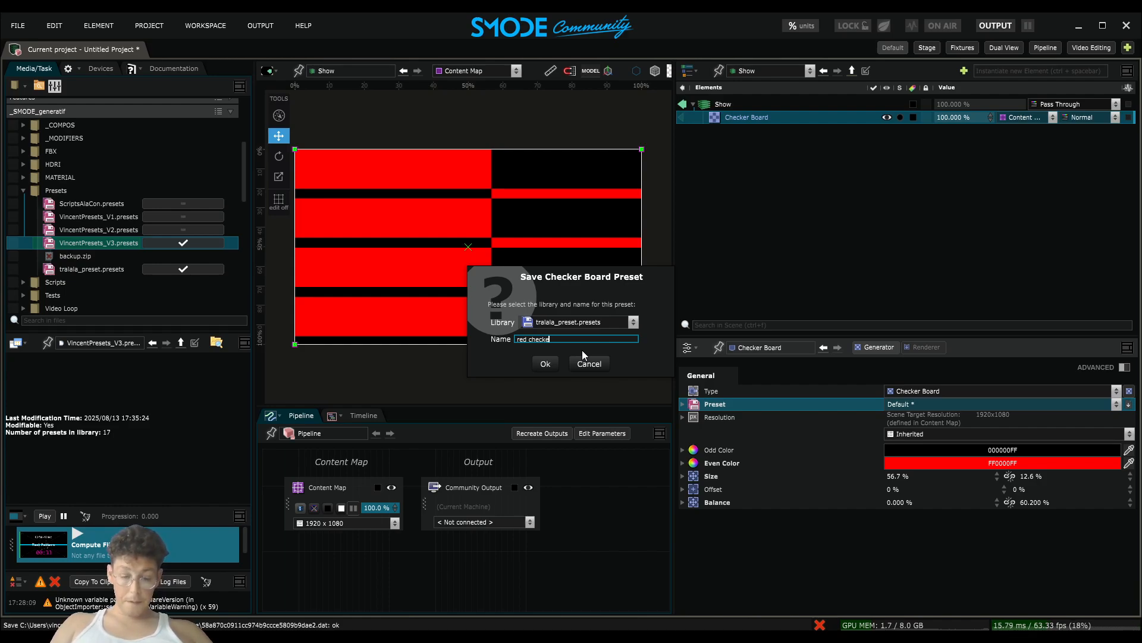
type("r")
key("Return")
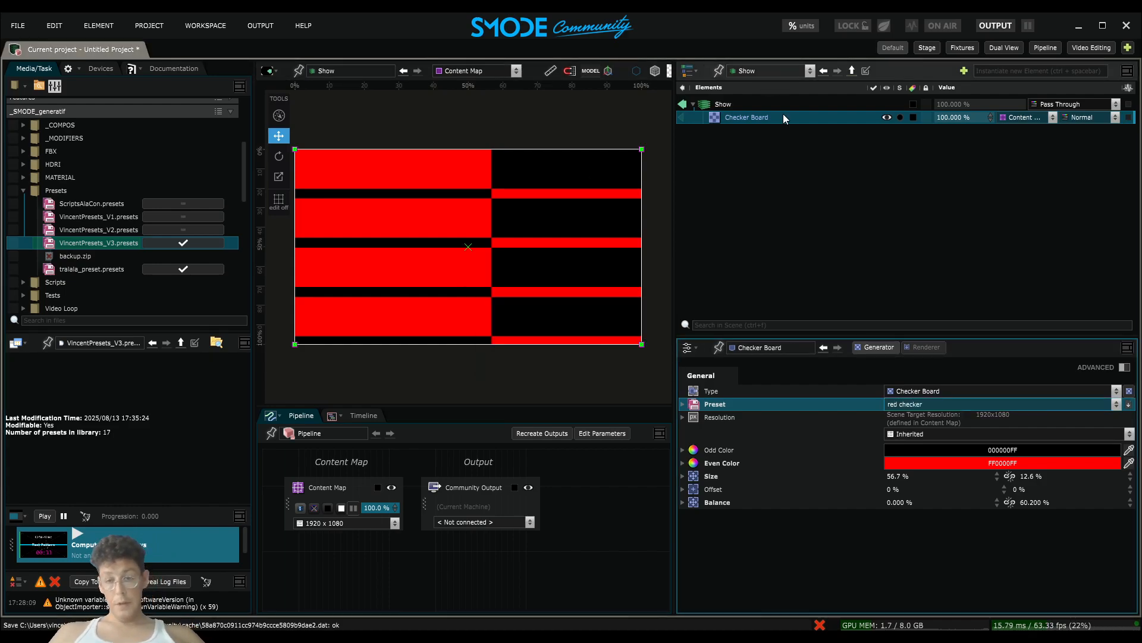
Delete the Checker Board layer and add a 2D Checker Board layer from the tralala_preset "red checker" preset
left_click(761, 113)
key("Delete")
key("Return")
right_click(726, 135)
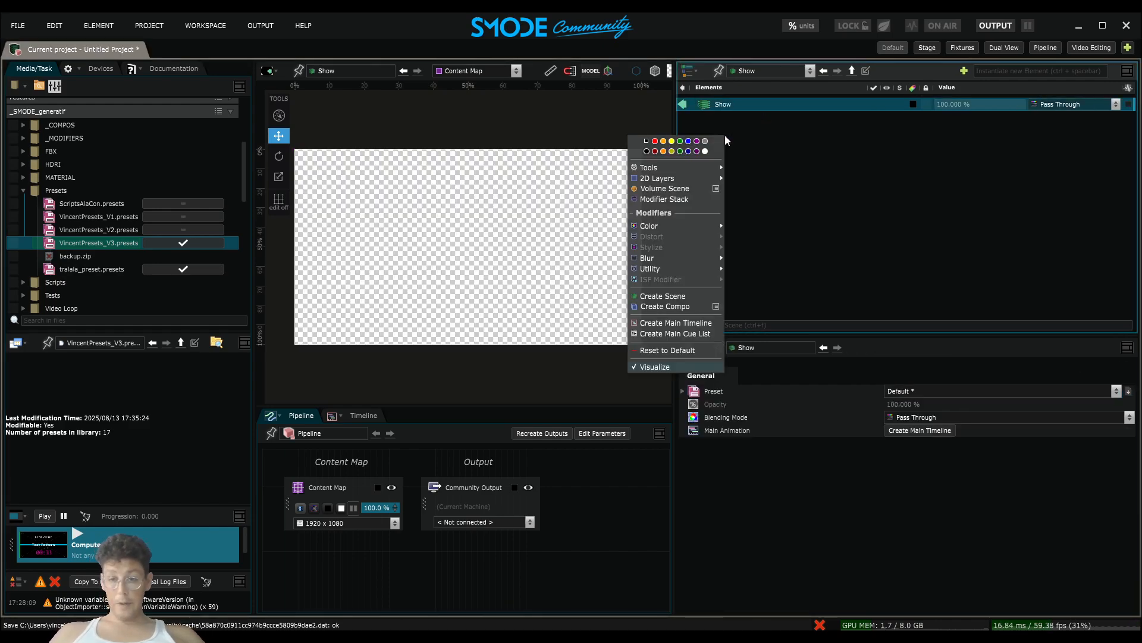
mouse_move(702, 175)
mouse_move(813, 279)
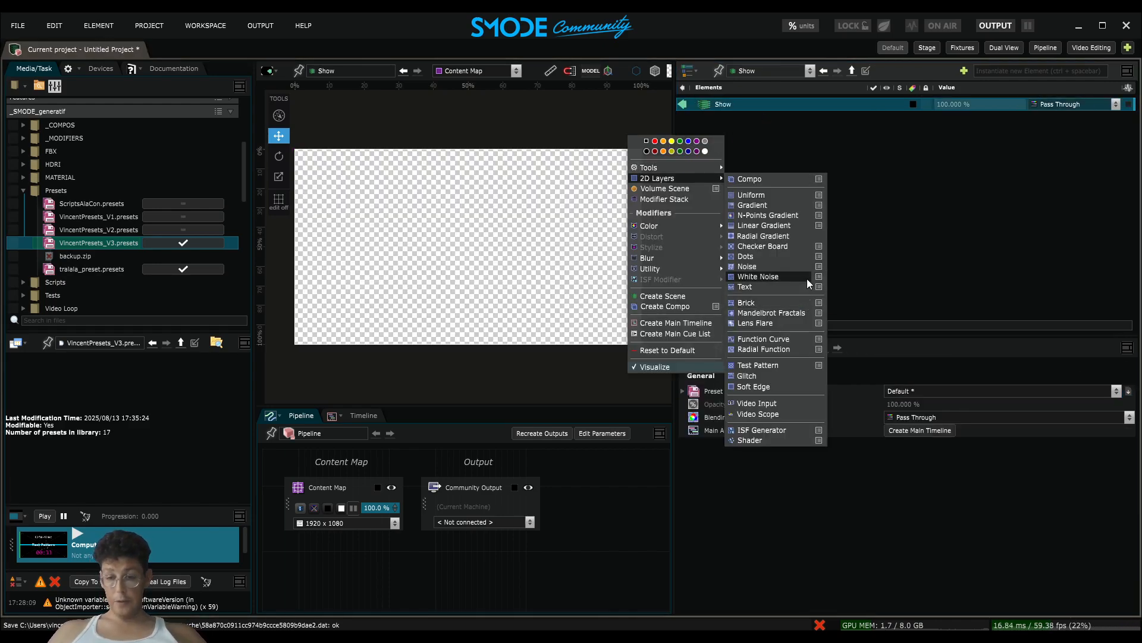
mouse_move(807, 245)
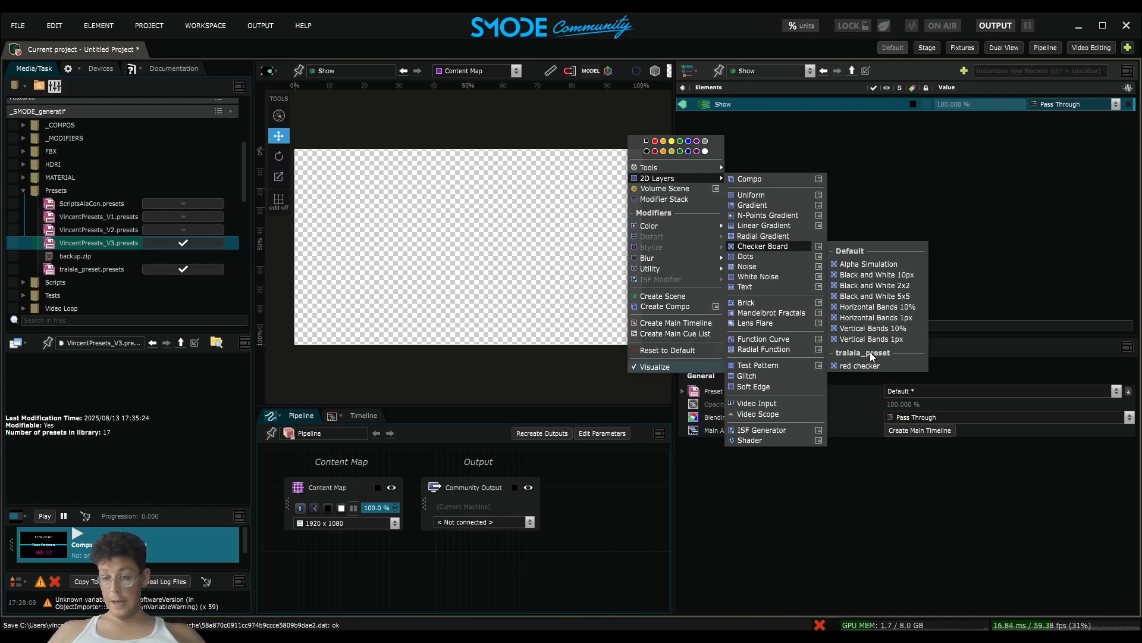
left_click(857, 364)
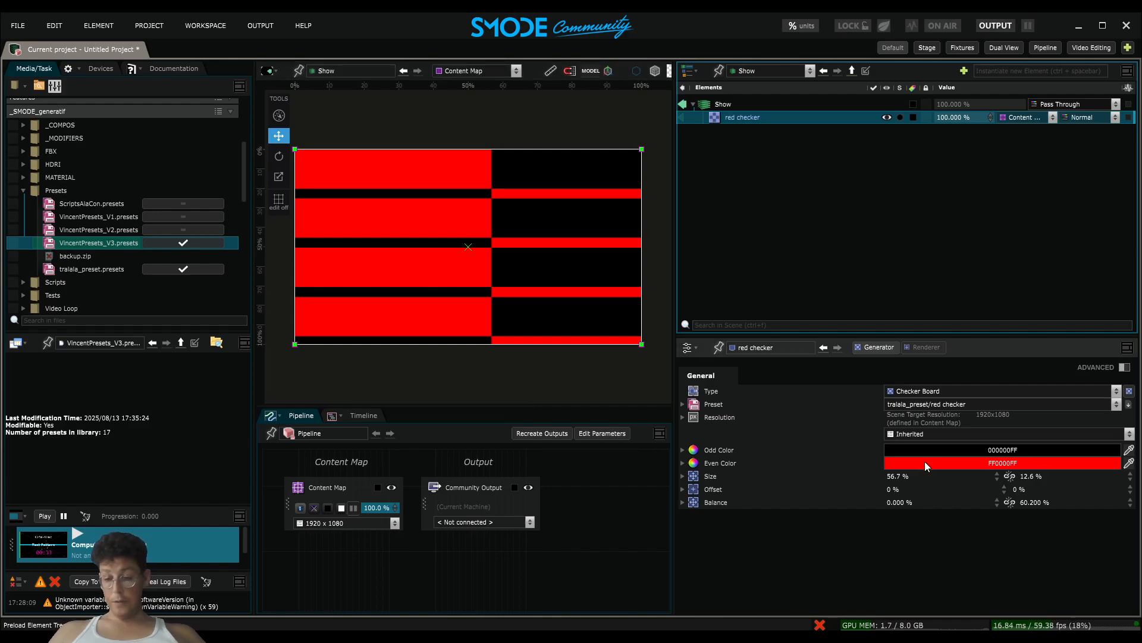
Add a Displace distort modifier to the red checker layer and set its distance to 489.5 px
right_click(733, 117)
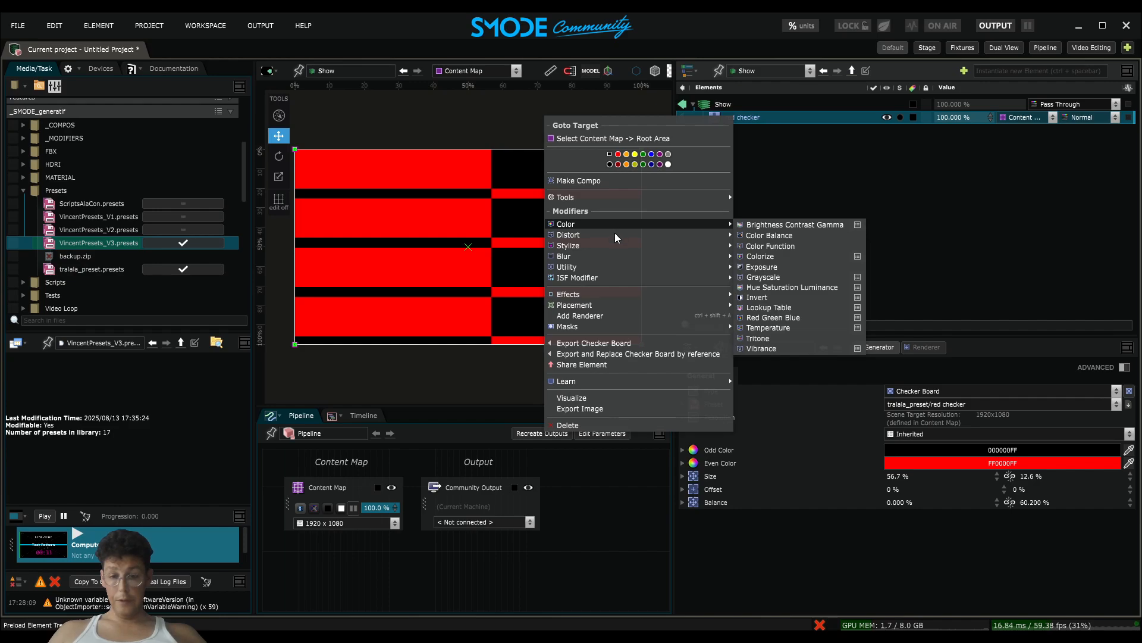
mouse_move(613, 235)
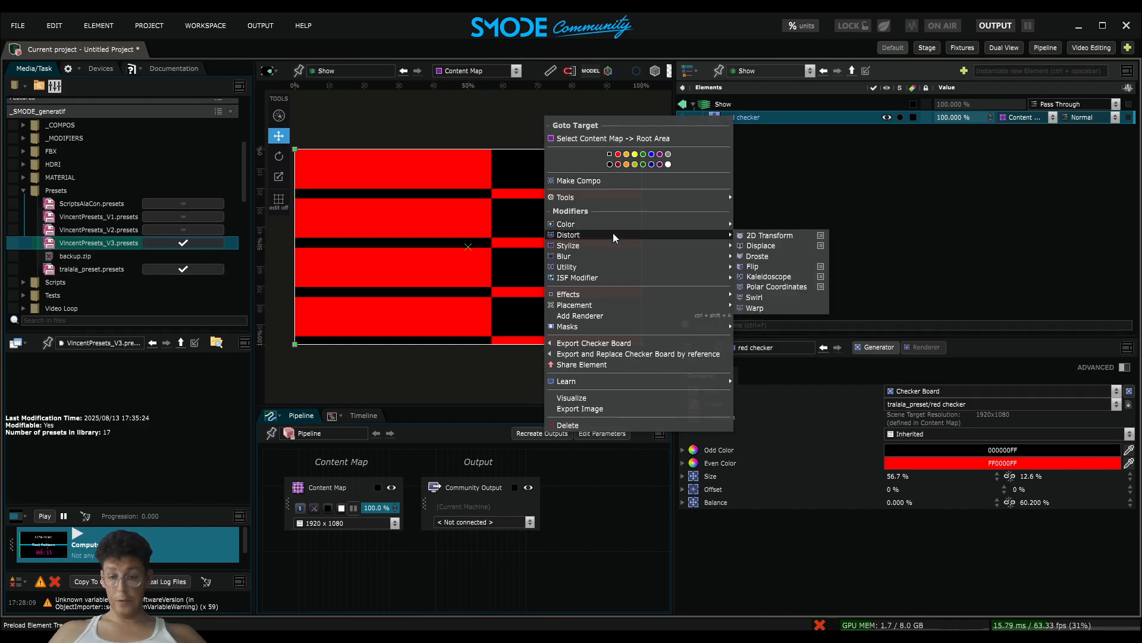
left_click(776, 242)
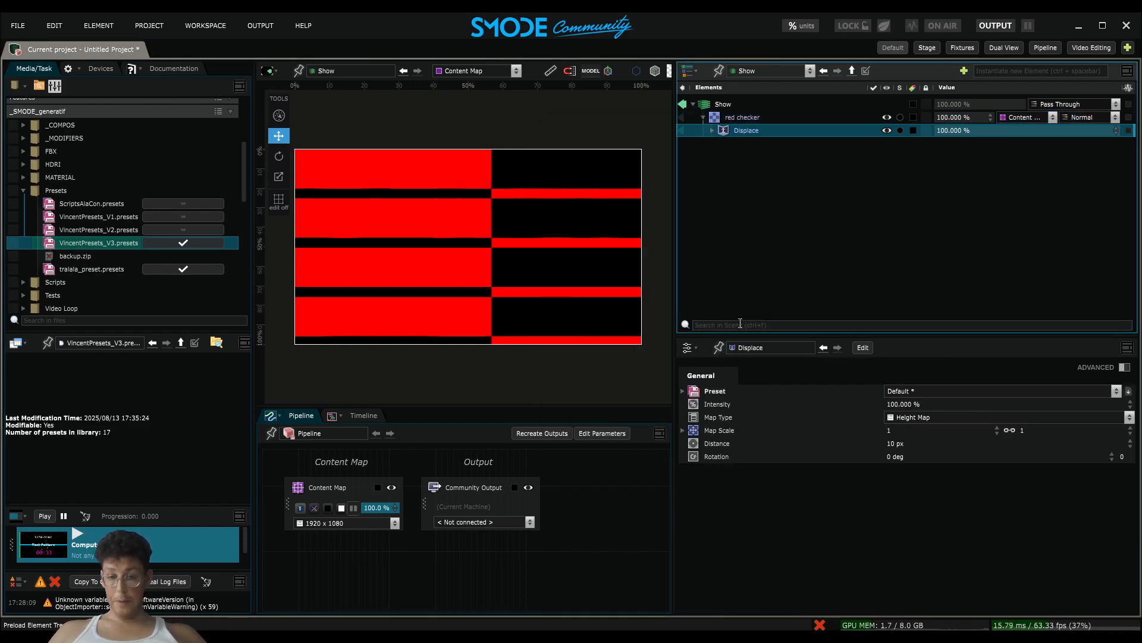
left_click(712, 131)
left_click_drag(944, 443, 944, 357)
Override the existing "red checker" preset with the displaced version of the red checker layer
left_click(748, 117)
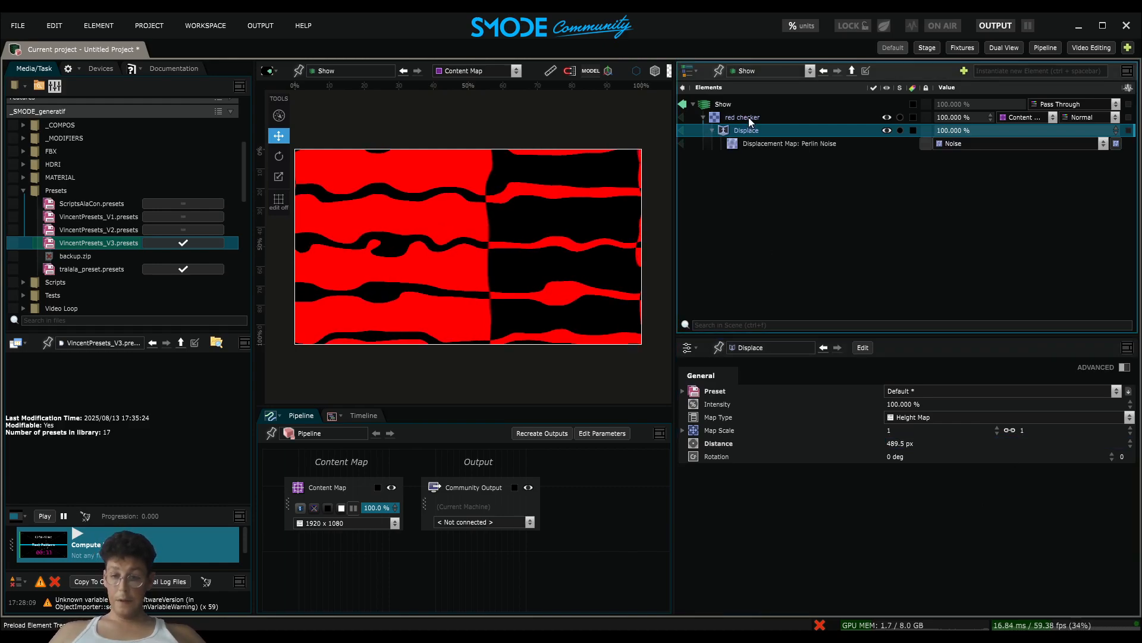
left_click(1129, 405)
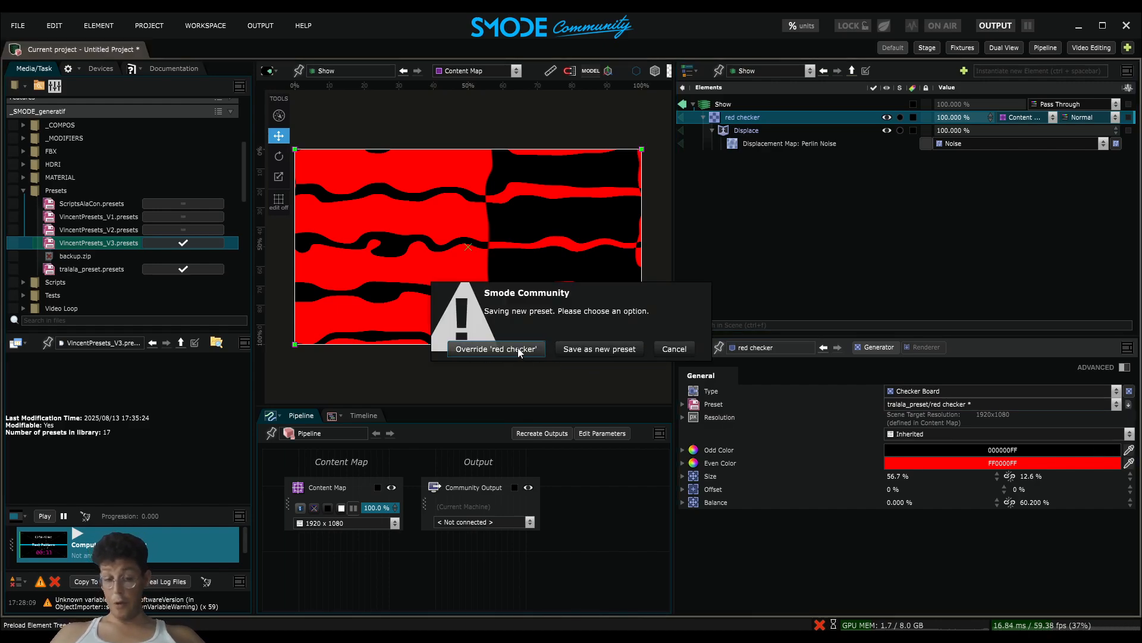
left_click(516, 354)
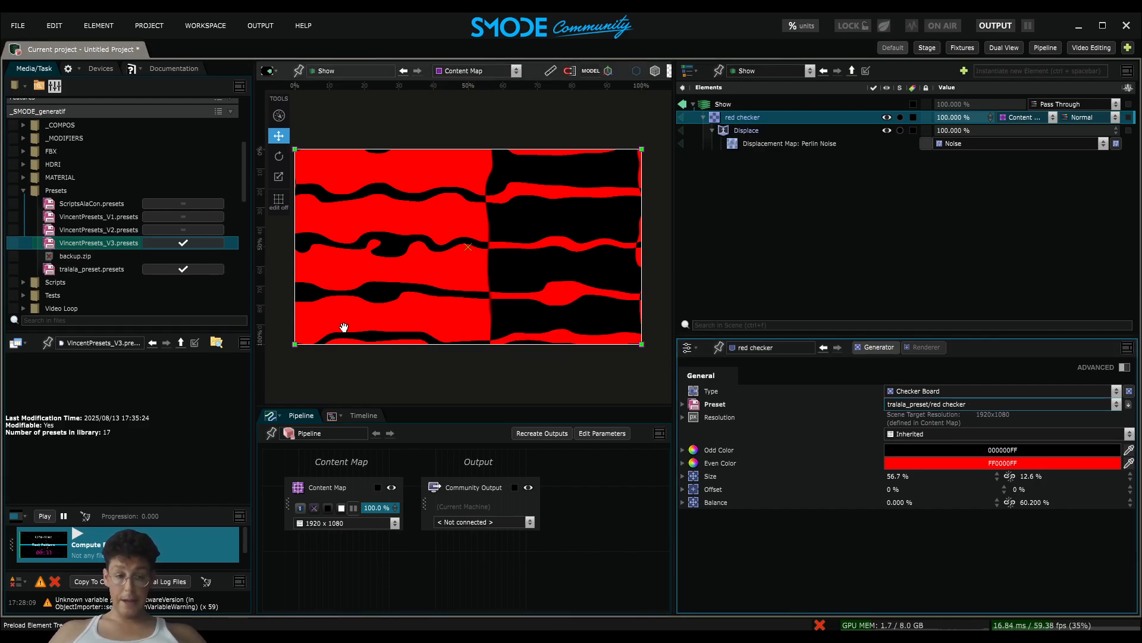
Set the red checker layer's even color to green (00FF04FF) and play its Perlin Noise displacement map standalone at speed 2.18
left_click(996, 468)
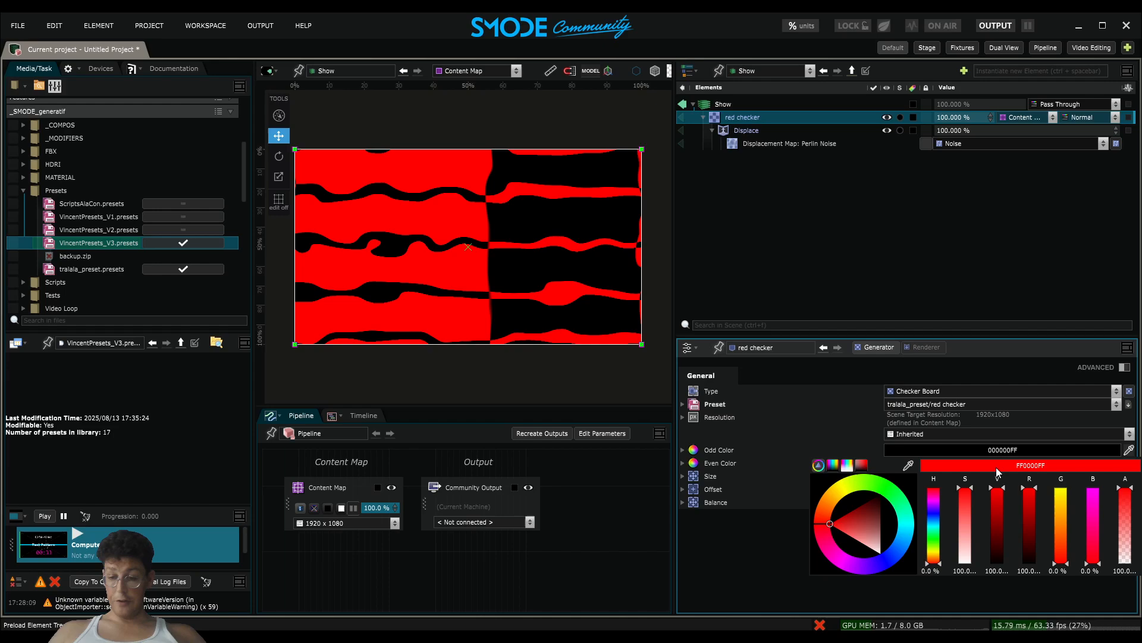
left_click(889, 500)
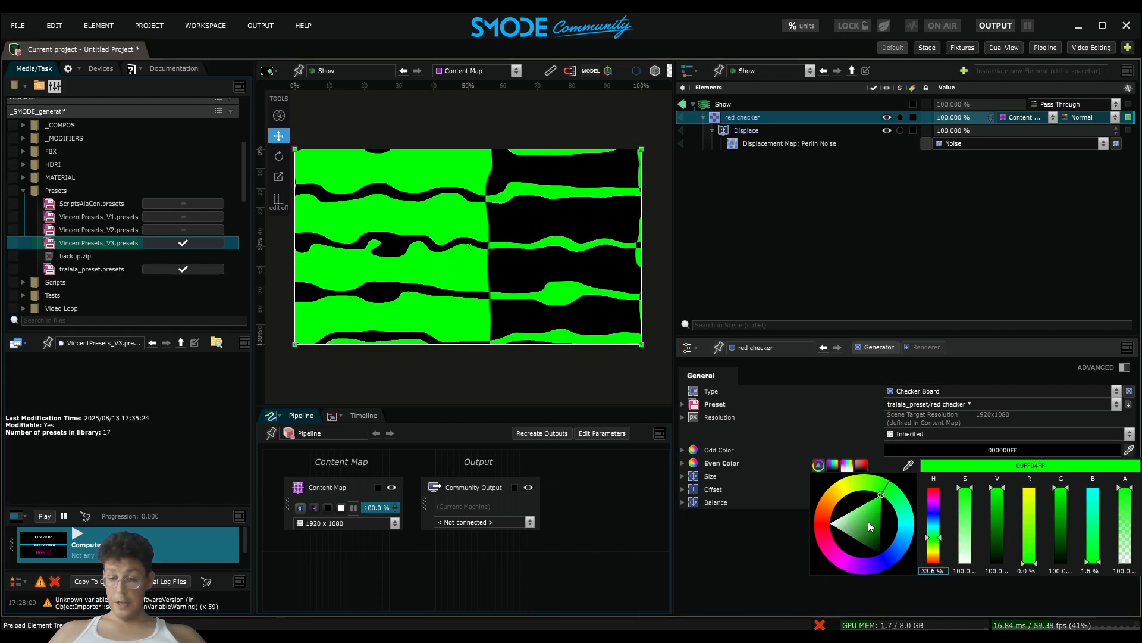
left_click(752, 145)
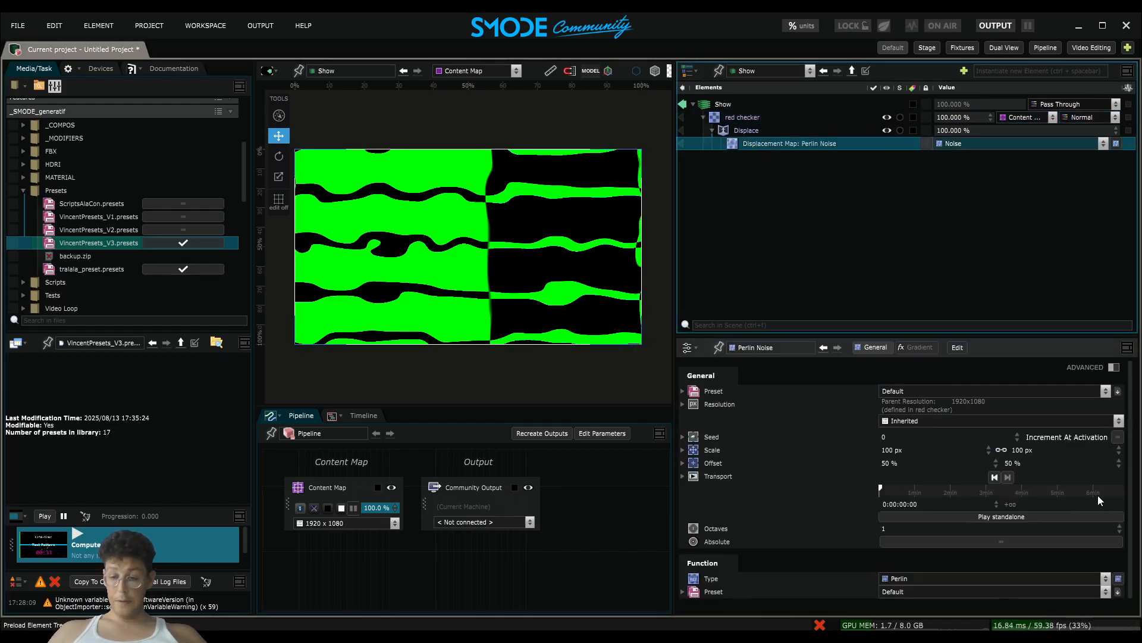
left_click(1032, 517)
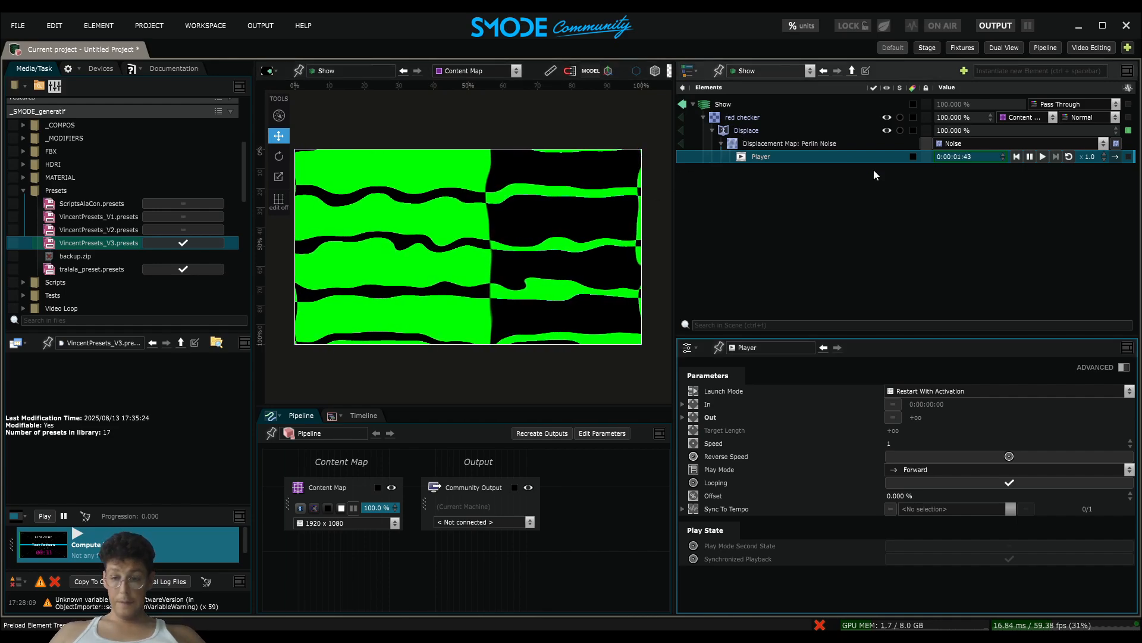
left_click_drag(1104, 154, 1104, 119)
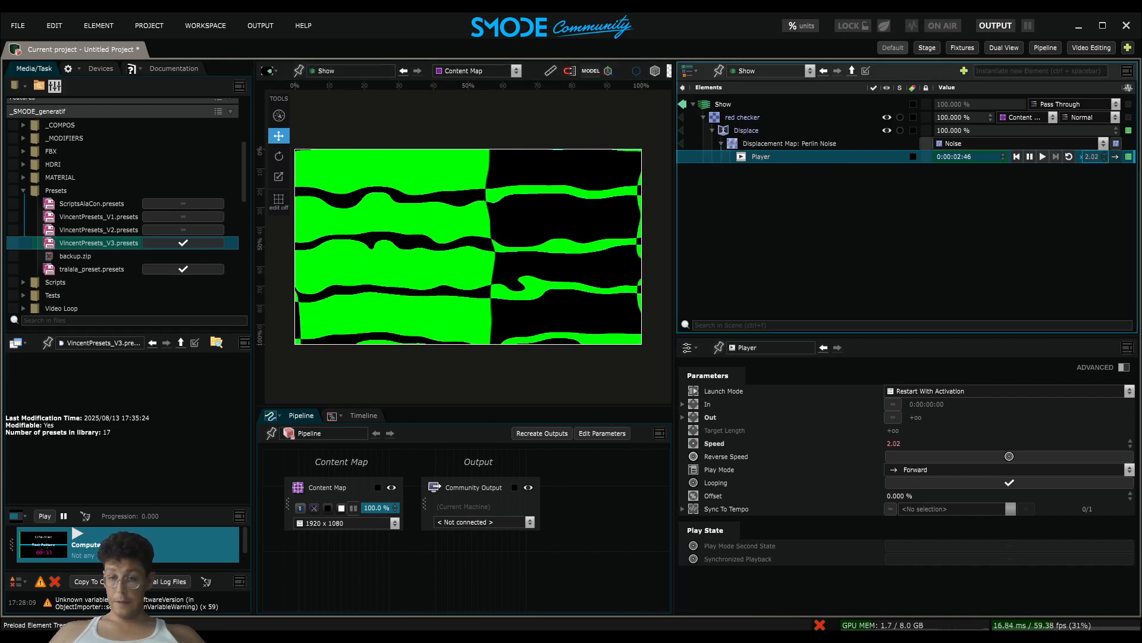
Save the modified red checker layer as a new preset named "green animated checker" in the tralala_preset library
left_click(737, 119)
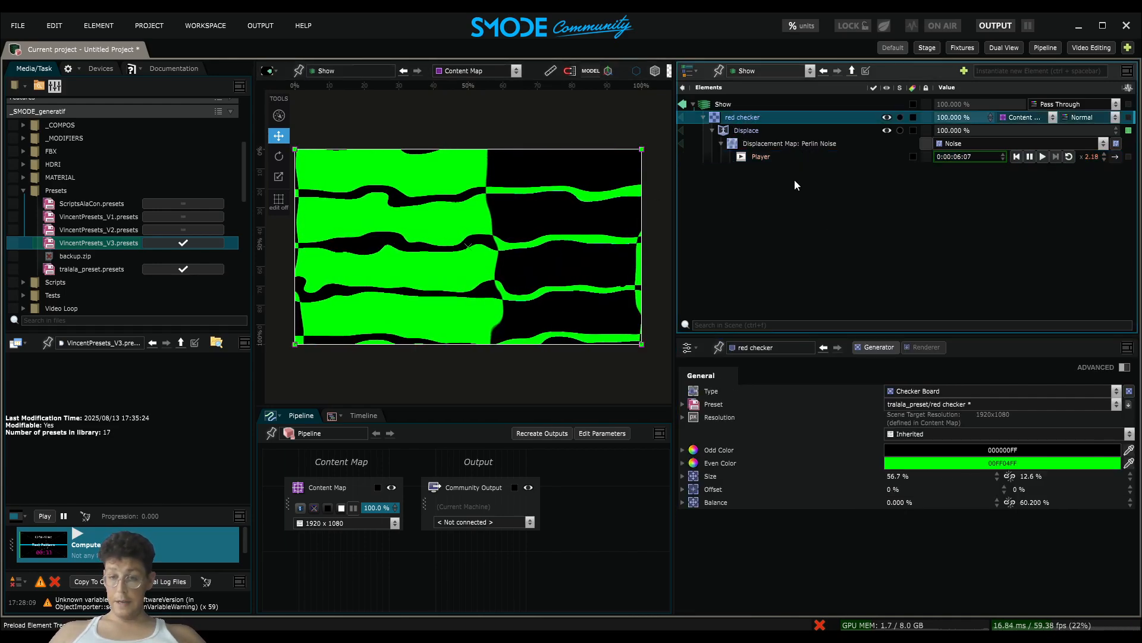
left_click(1128, 404)
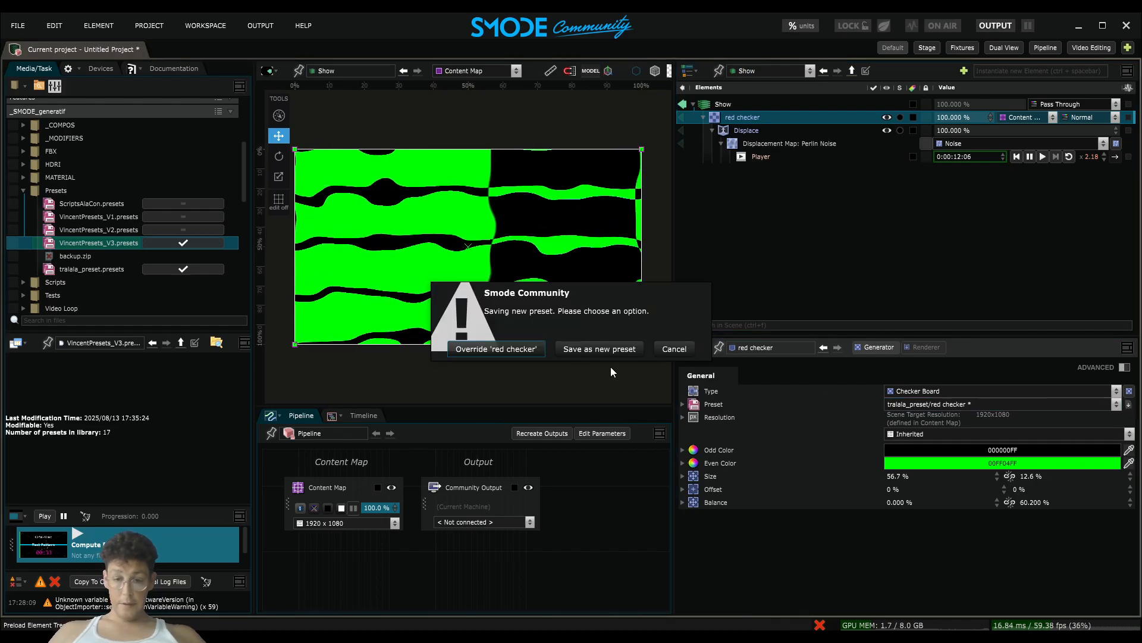
left_click(608, 349)
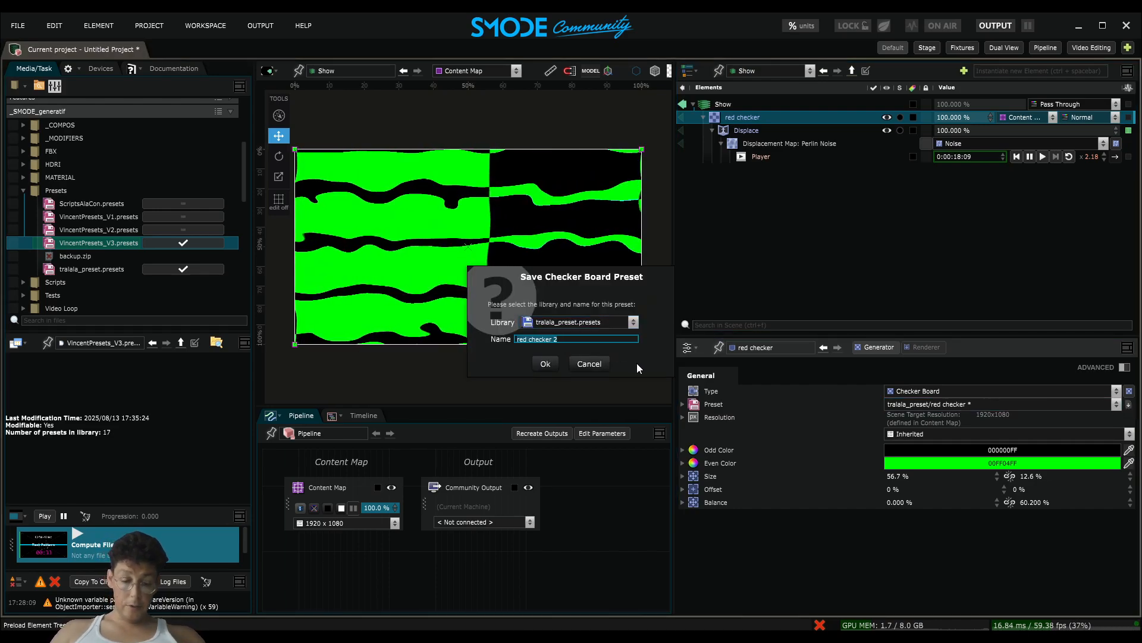
type("gree")
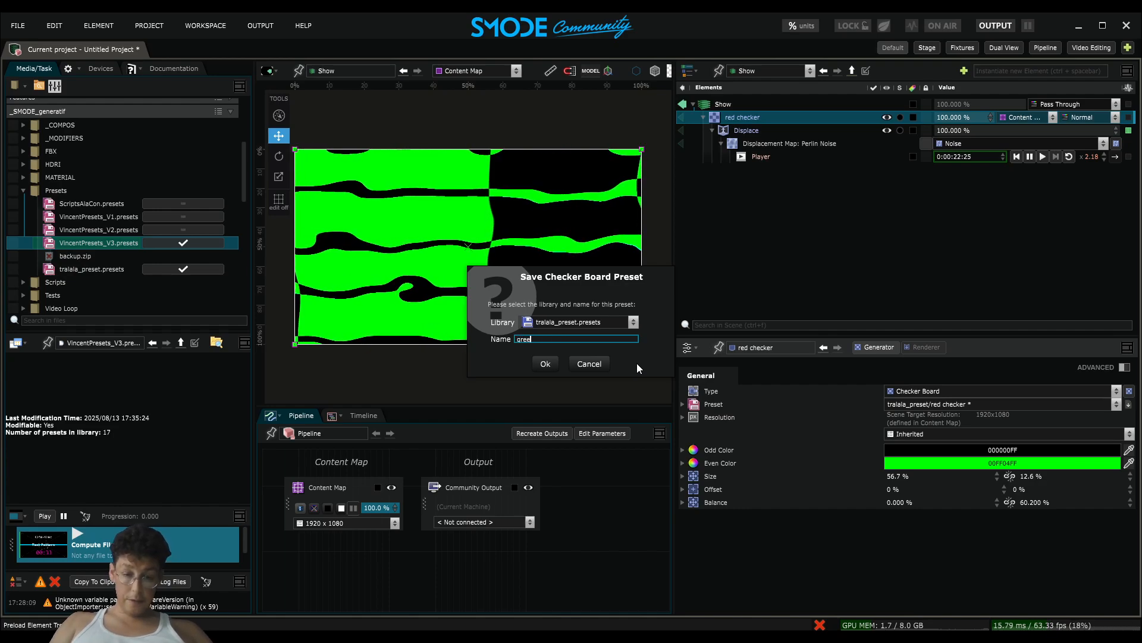
type("n animated checker")
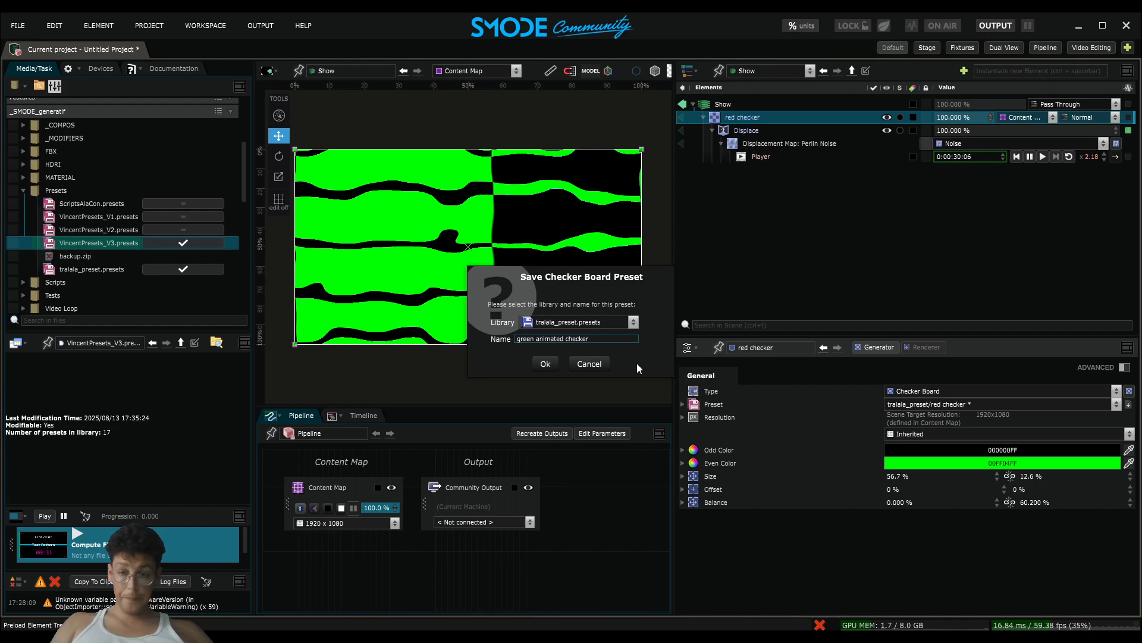
key("Return")
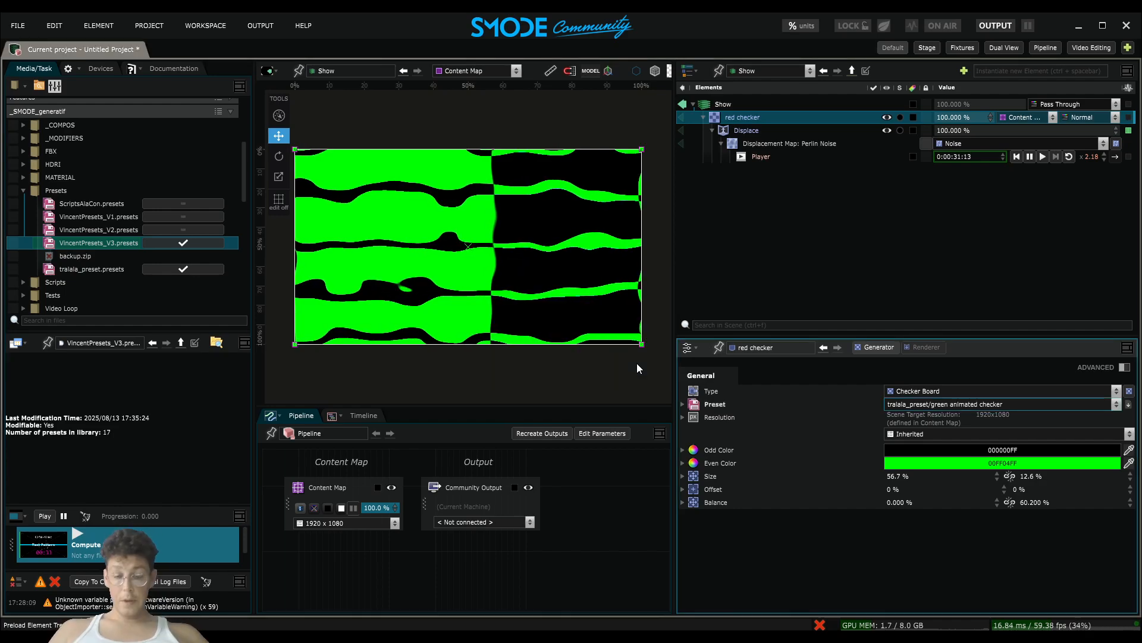
Delete the green animated layer and add a fresh 2D Checker Board layer from the updated "red checker" preset
key("Delete")
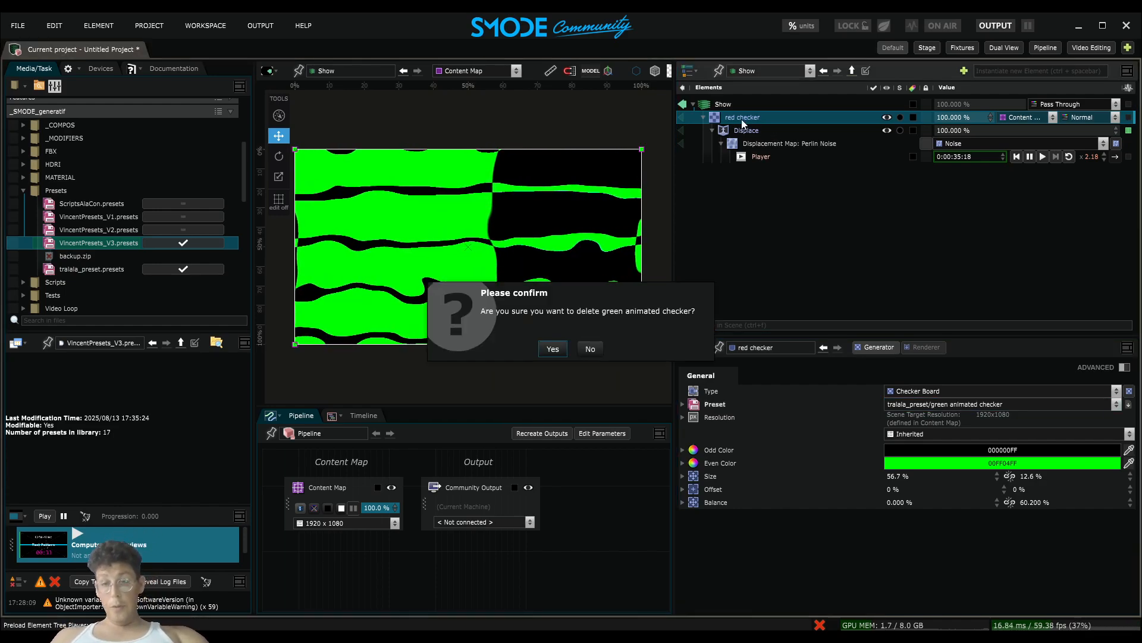
key("Return")
right_click(730, 141)
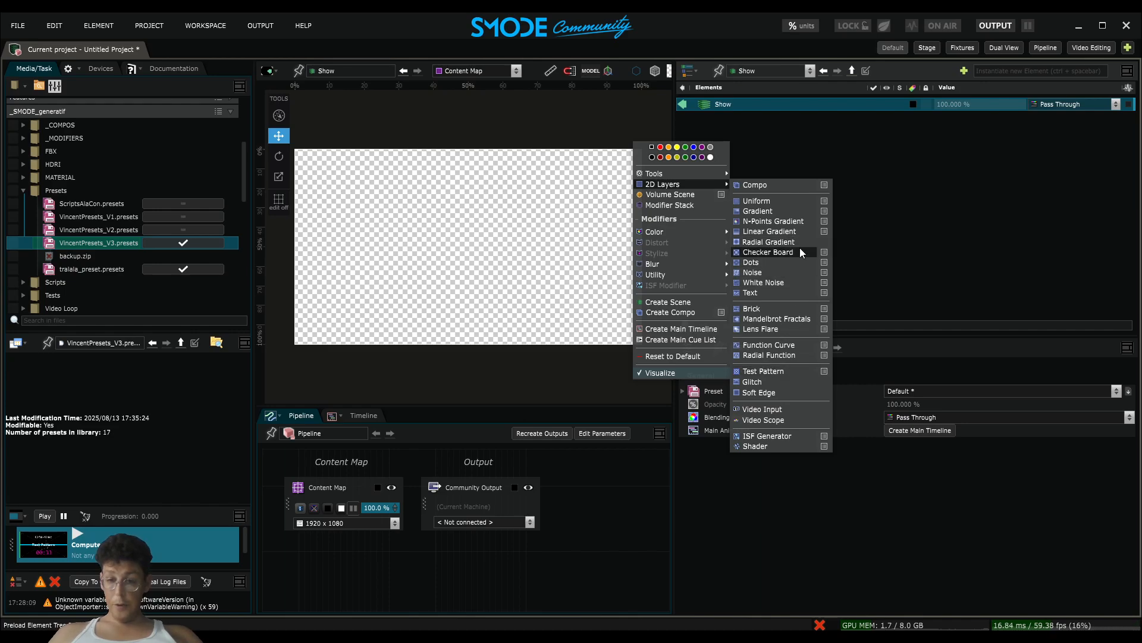
mouse_move(800, 252)
left_click(875, 373)
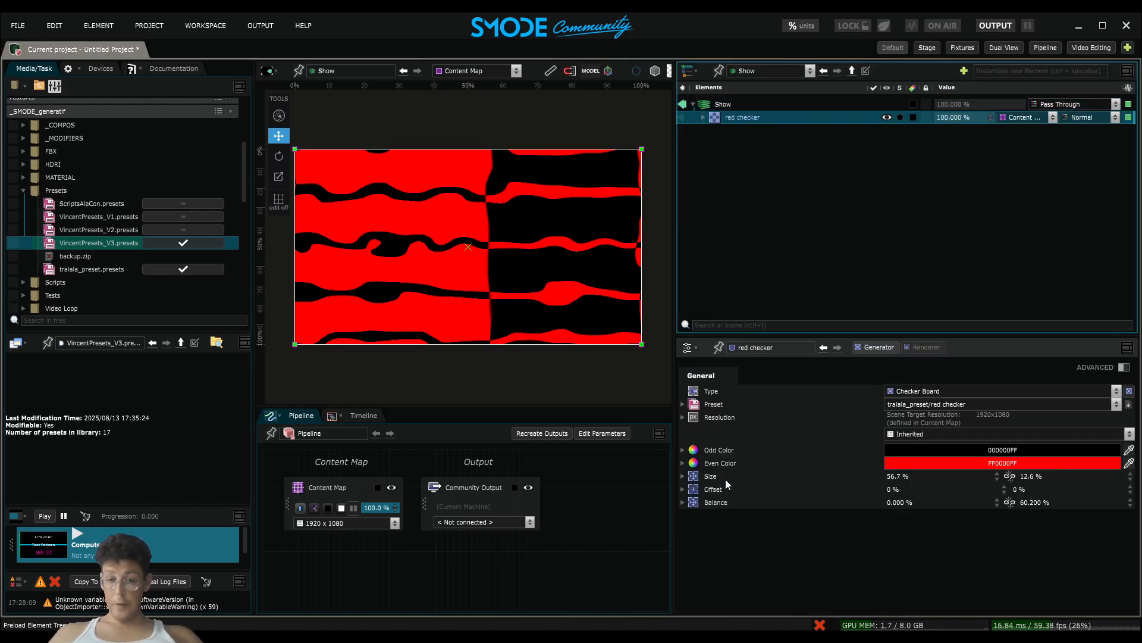
Add a second 2D Checker Board layer to the show from the tralala_preset "green animated checker" preset
right_click(727, 148)
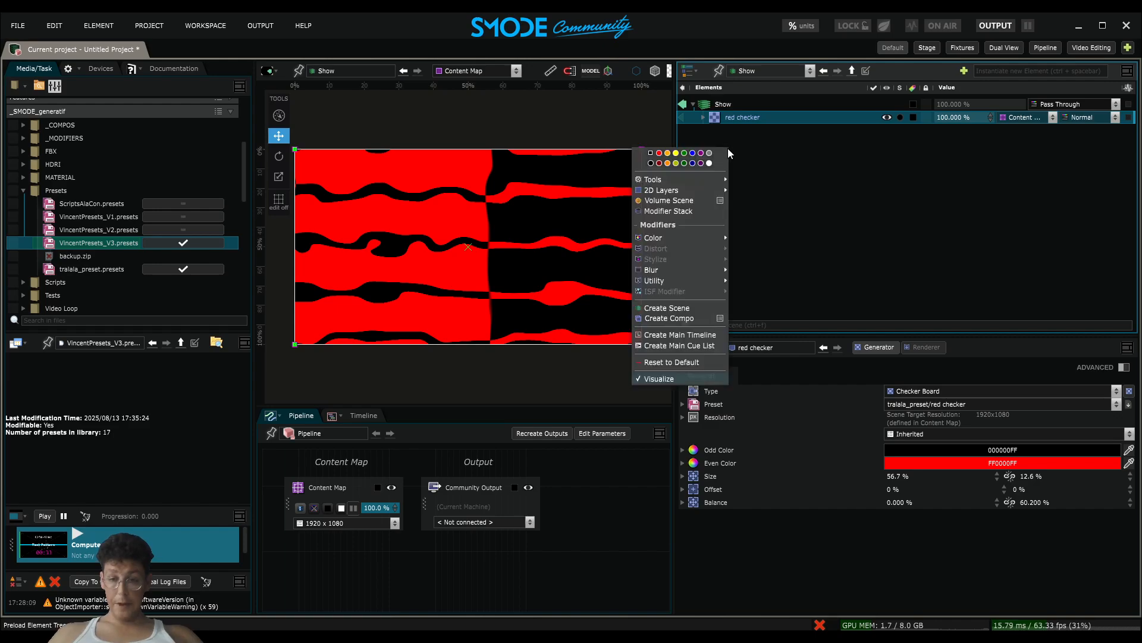
mouse_move(699, 192)
mouse_move(779, 226)
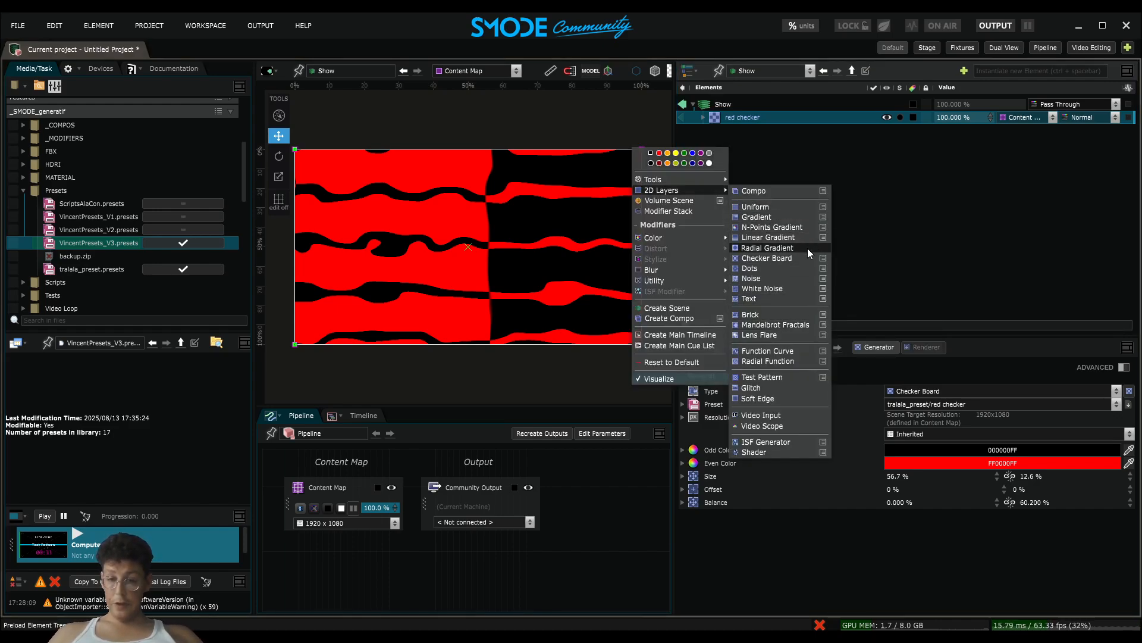
mouse_move(803, 258)
left_click(863, 388)
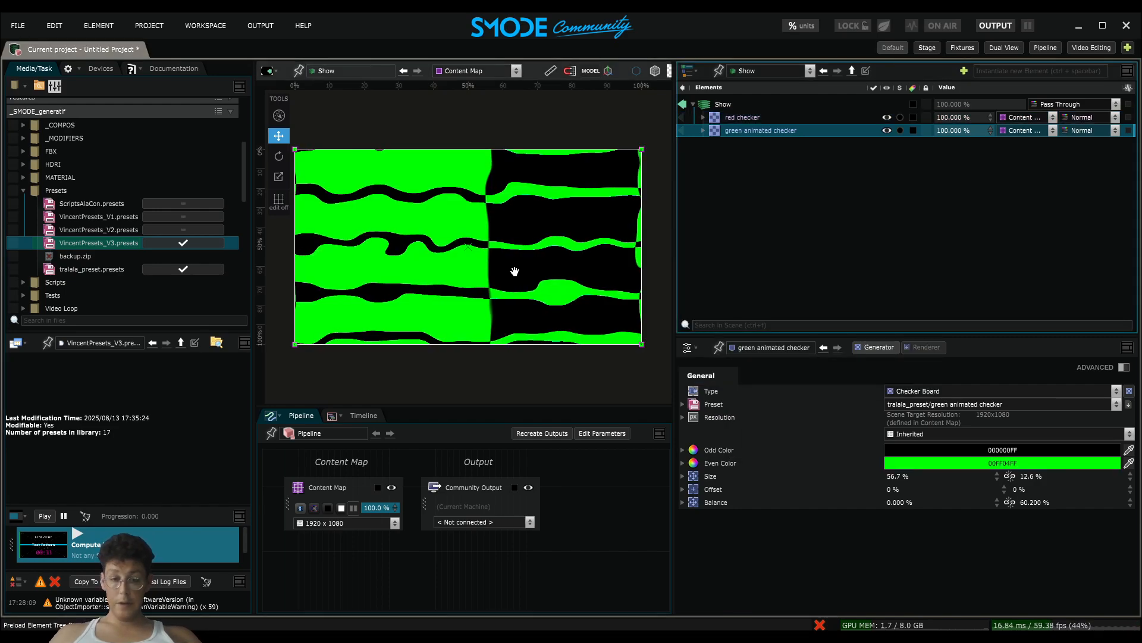
Examine the modifiers nested under the red checker and green animated checker layers, including the green layer's displacement map
left_click(703, 118)
left_click(702, 143)
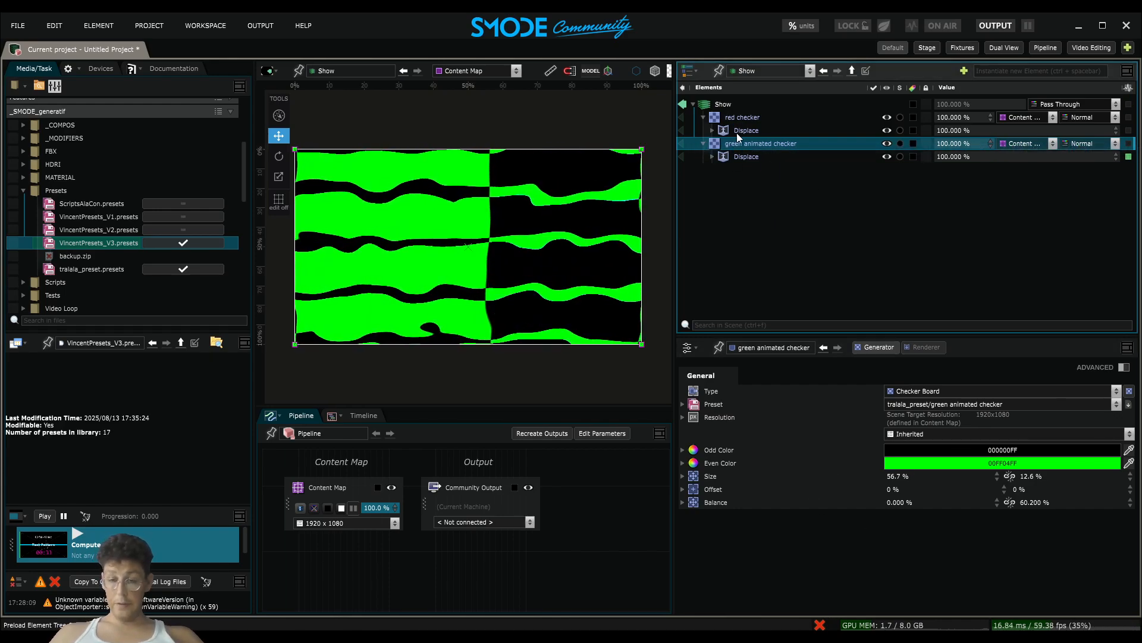
left_click(713, 156)
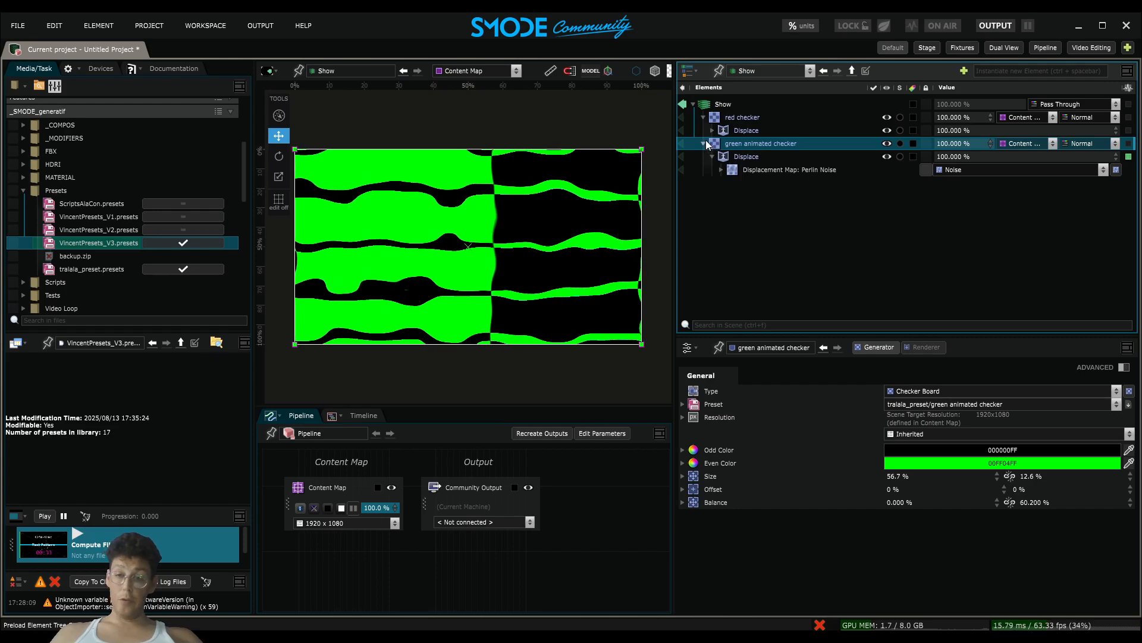
left_click(704, 143)
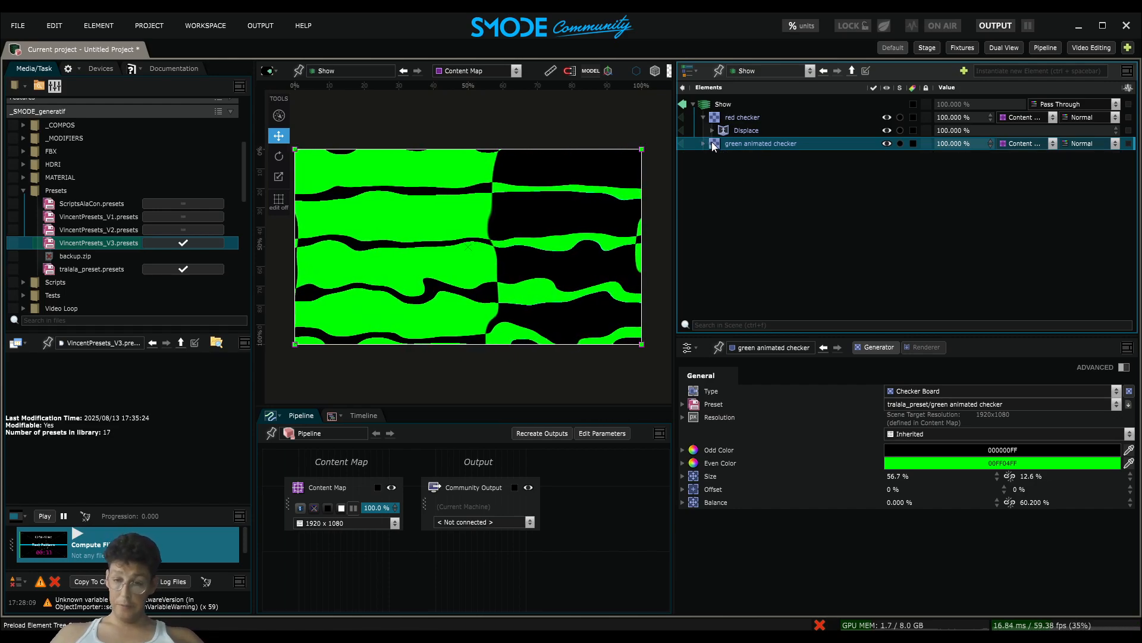
Delete the red checker layer from the show
left_click(704, 117)
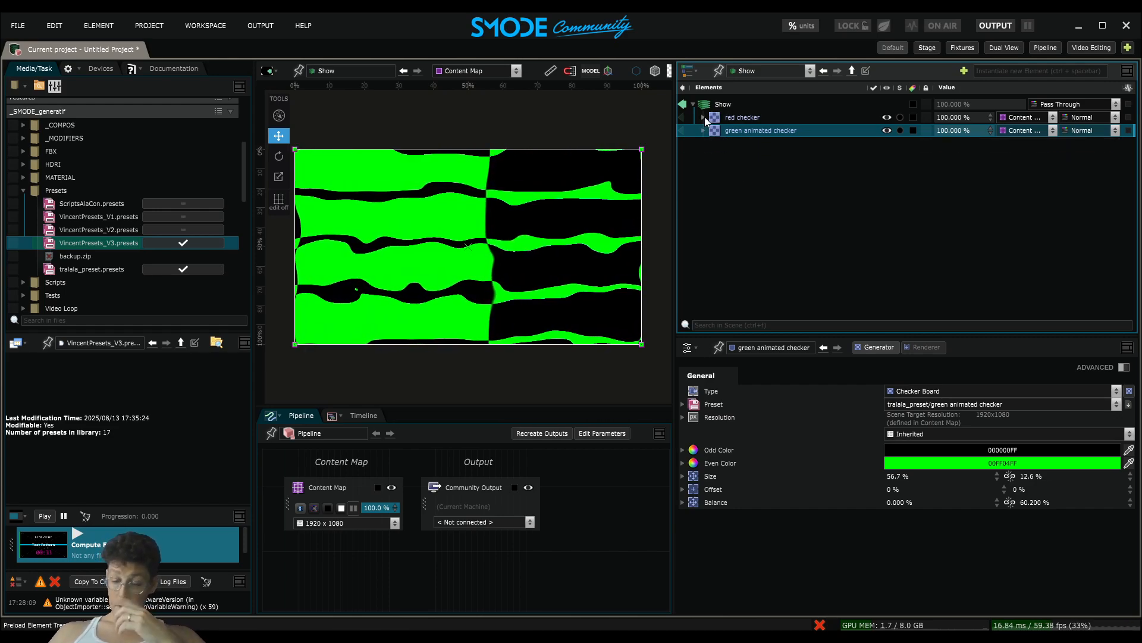
left_click(722, 119)
key("Delete")
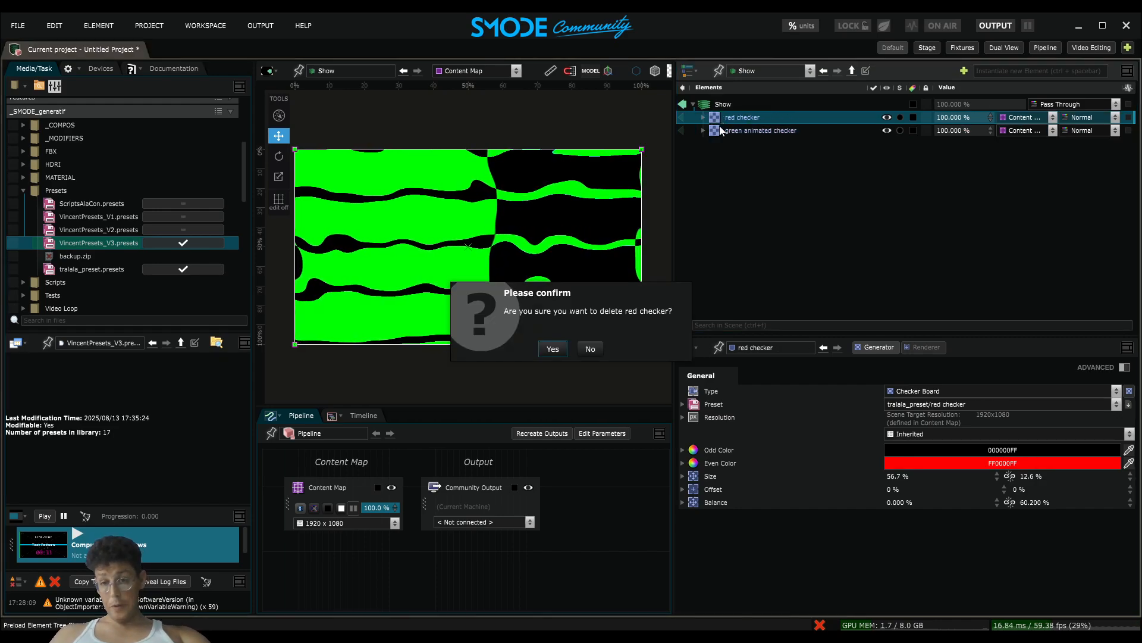
key("Return")
Add an Animations bank and a Parameters bank to the green animated checker layer
left_click(704, 117)
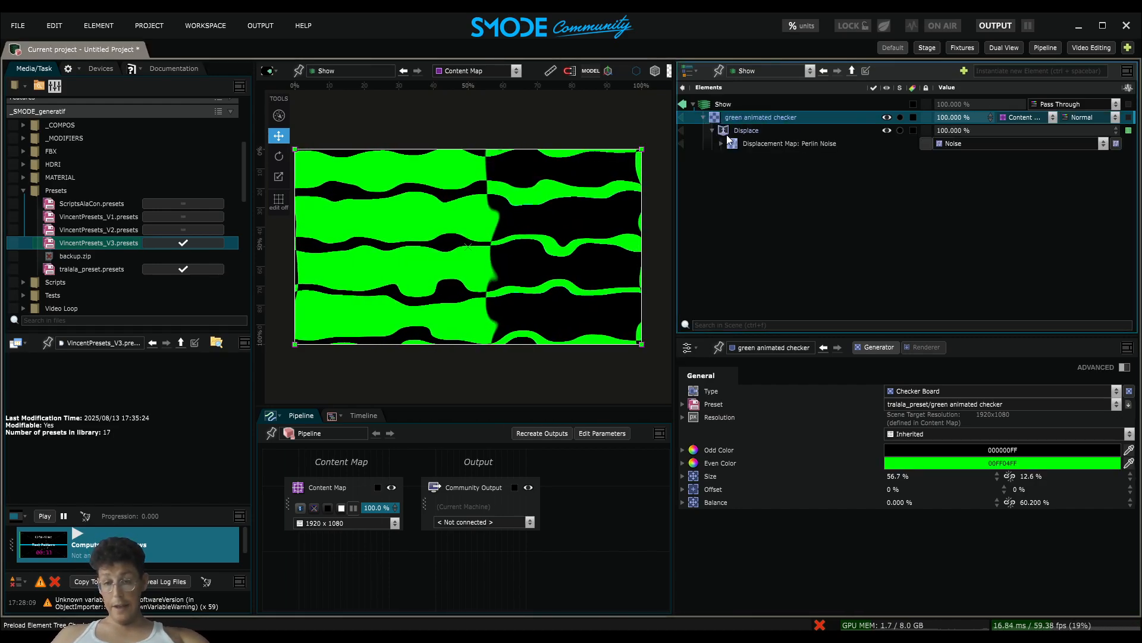
left_click(721, 144)
left_click(733, 144)
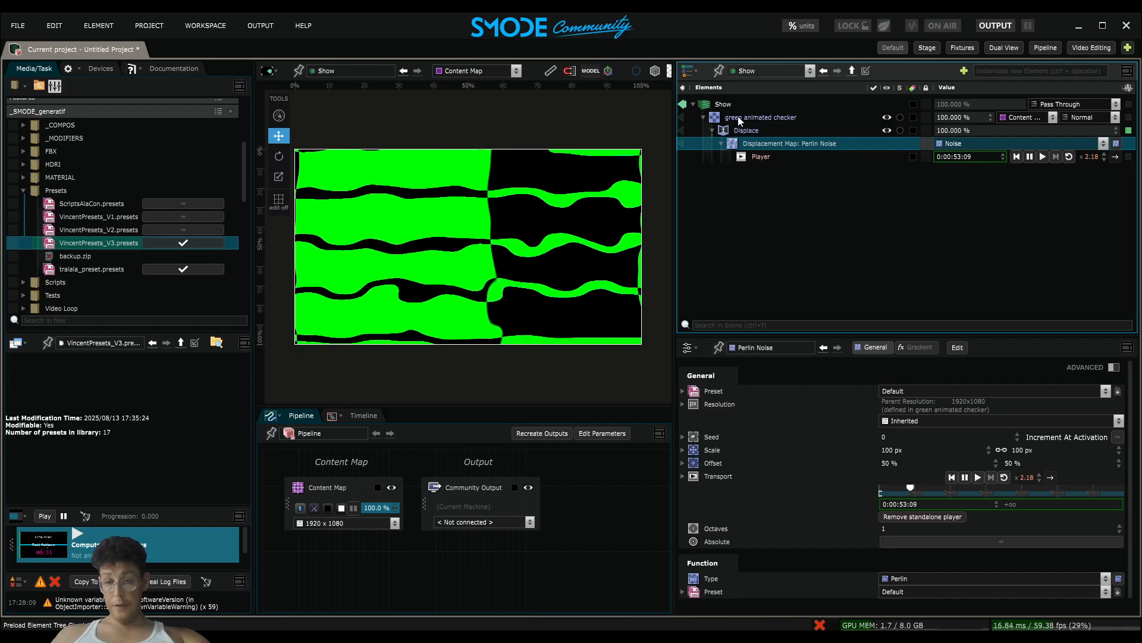
right_click(737, 117)
mouse_move(619, 196)
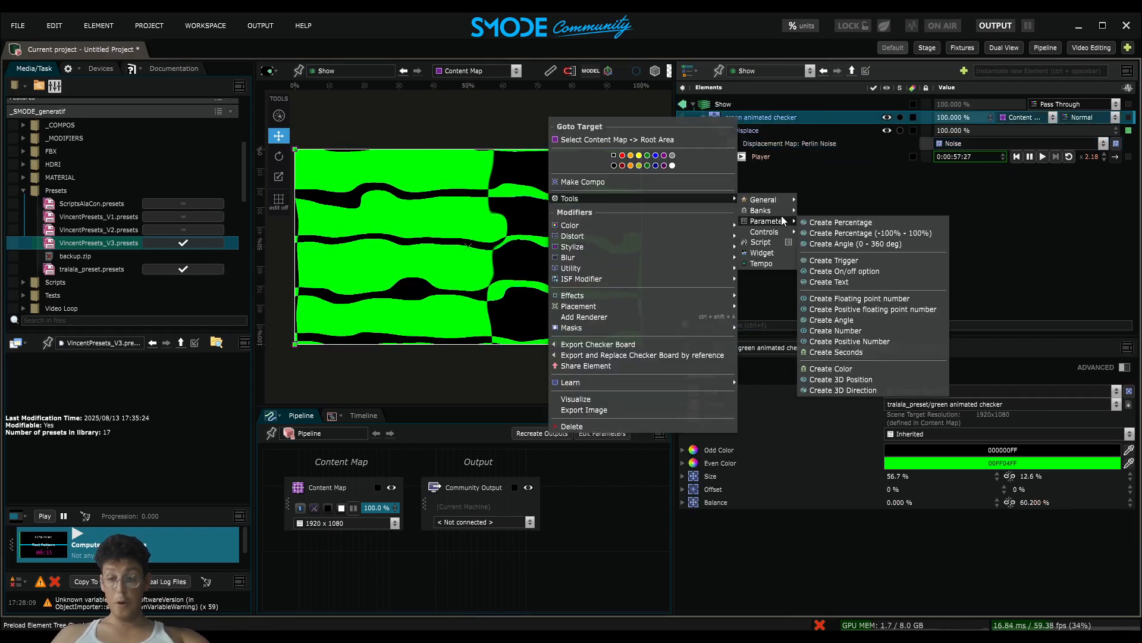
mouse_move(659, 196)
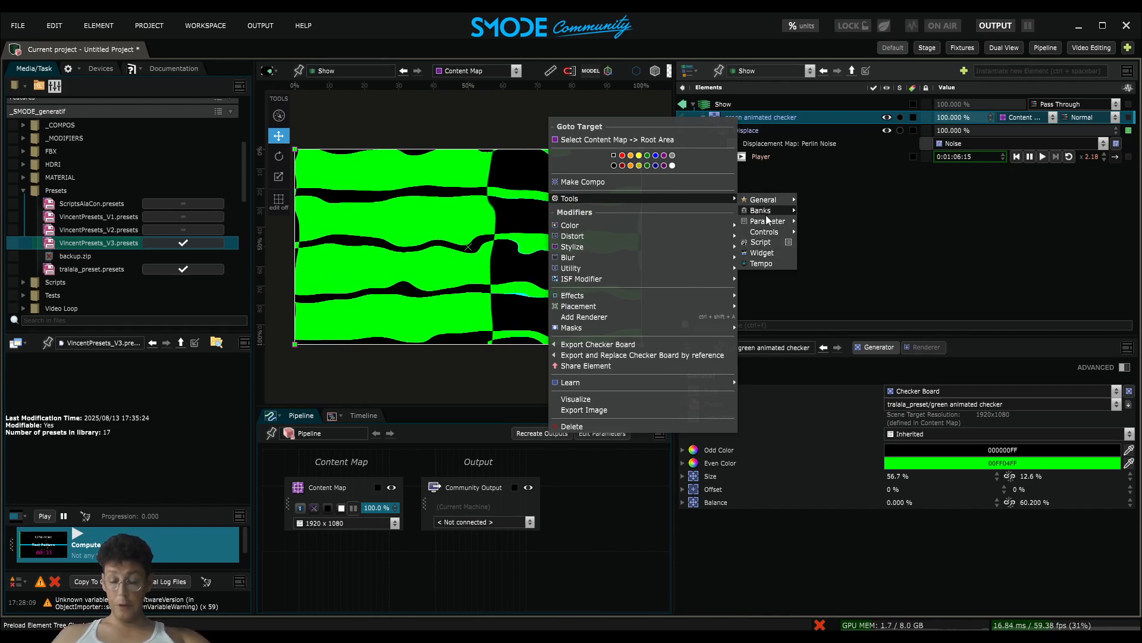
mouse_move(771, 233)
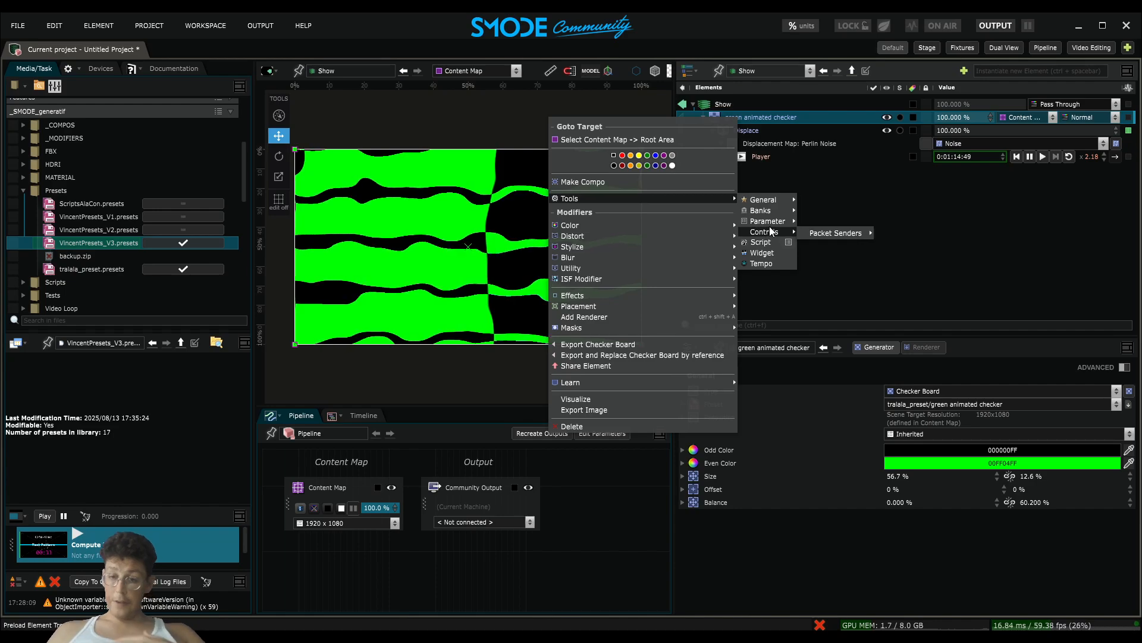
mouse_move(777, 211)
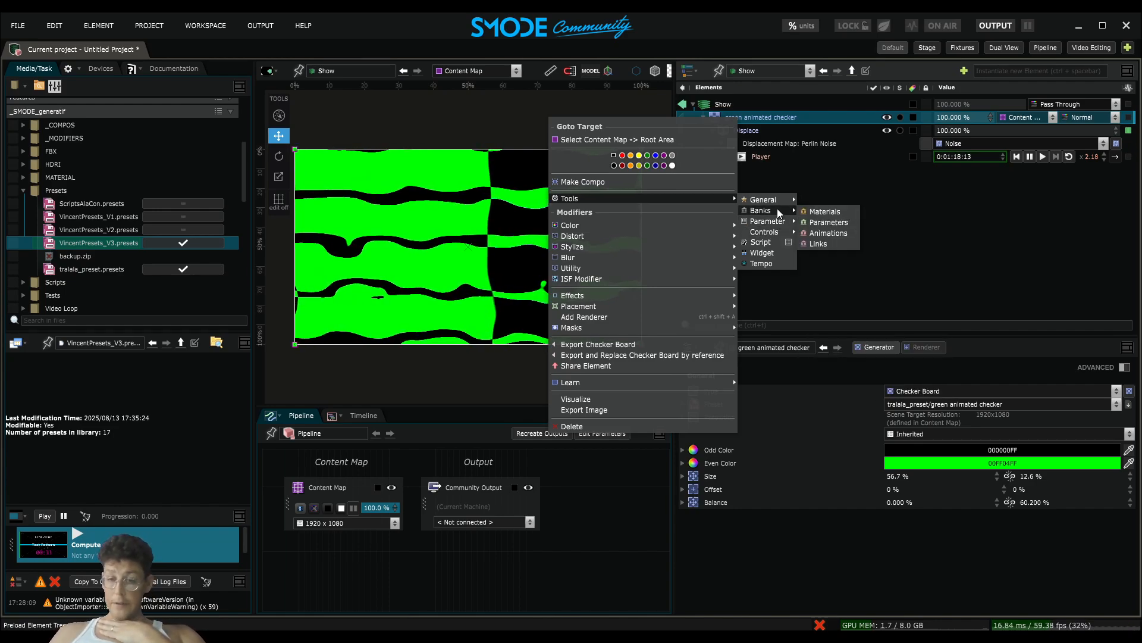
left_click(829, 233)
right_click(742, 116)
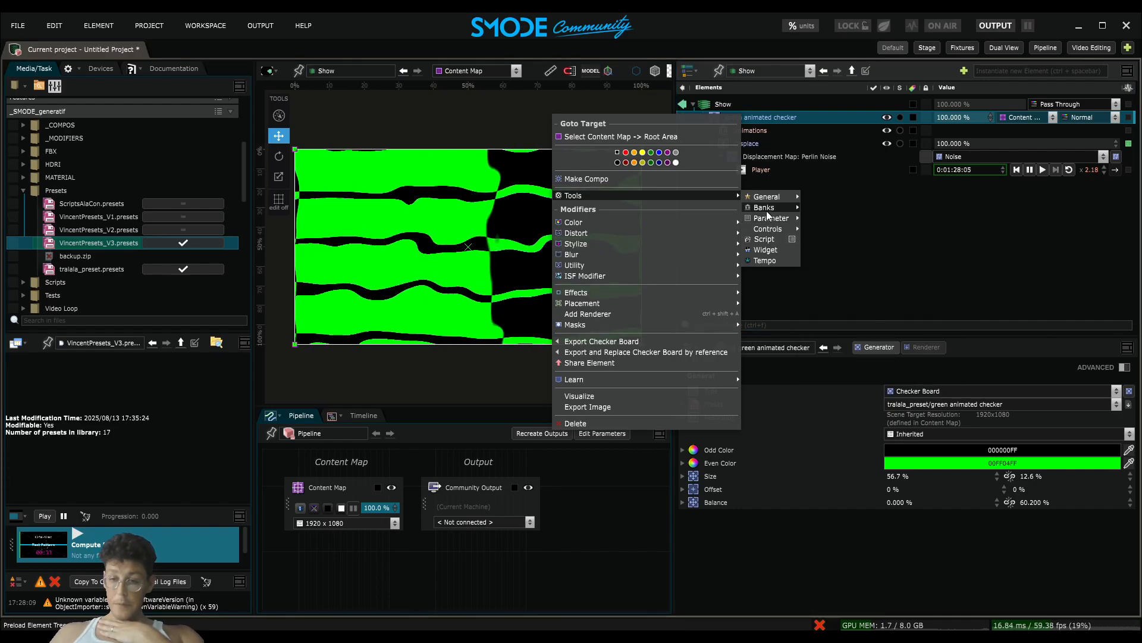
mouse_move(766, 209)
left_click(834, 222)
Move the Perlin Noise out of the Displace modifier and put it back as its displacement map
left_click_drag(748, 170, 818, 262)
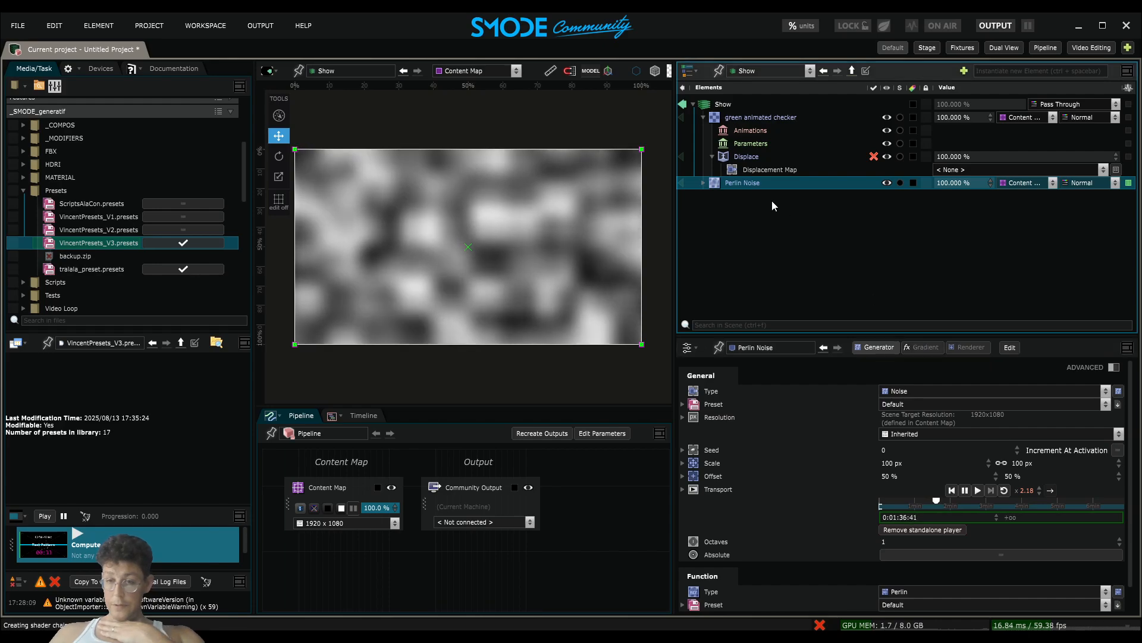
left_click_drag(745, 184, 746, 172)
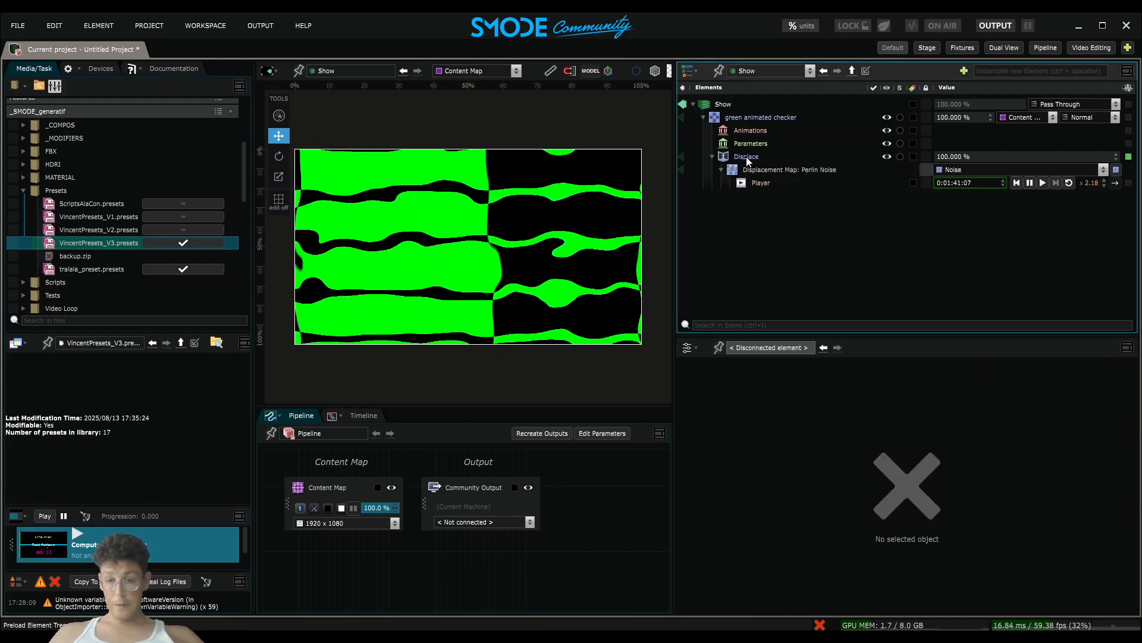
left_click(746, 156)
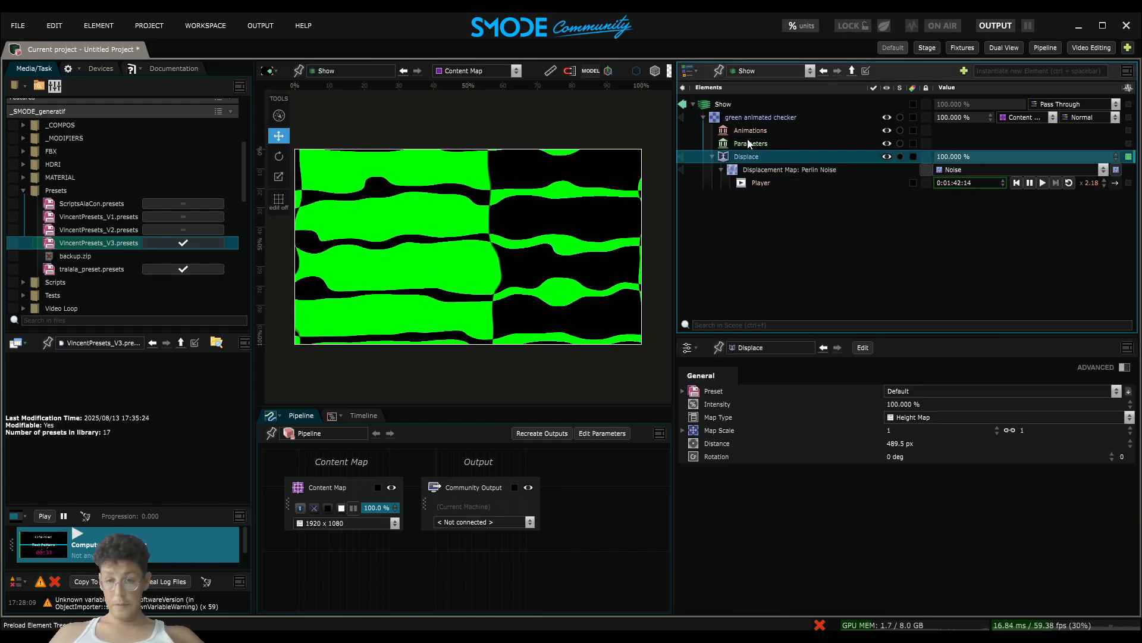
Expose the Mid Point of the Perlin Noise gradient in the Parameters bank and set it to 77.2%
left_click(773, 171)
left_click(919, 347)
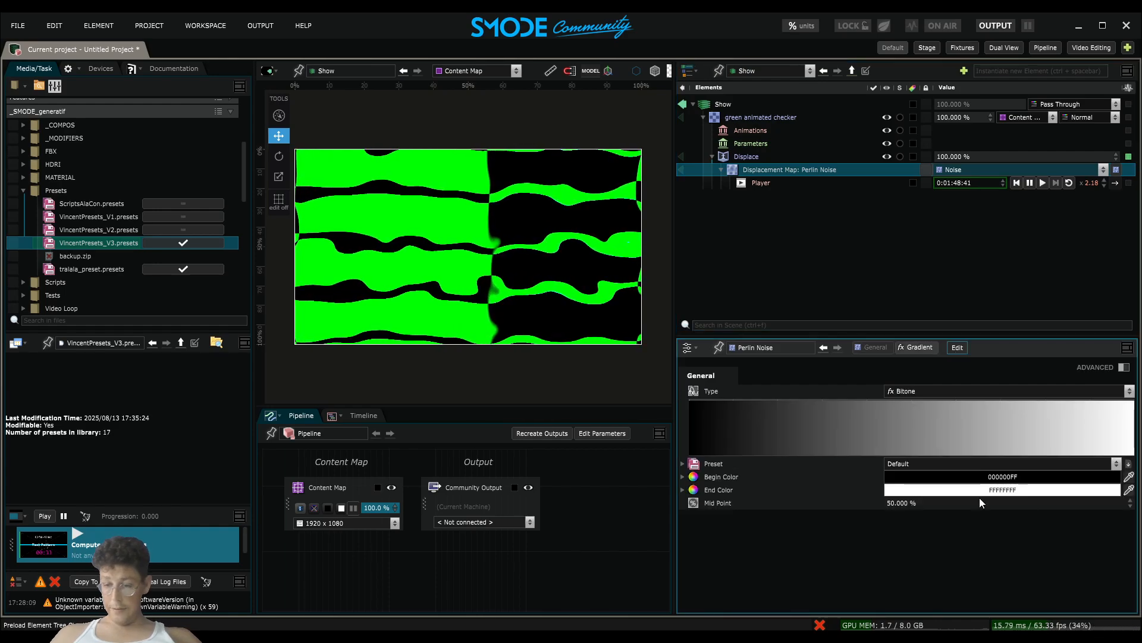
right_click(904, 505)
left_click(851, 434)
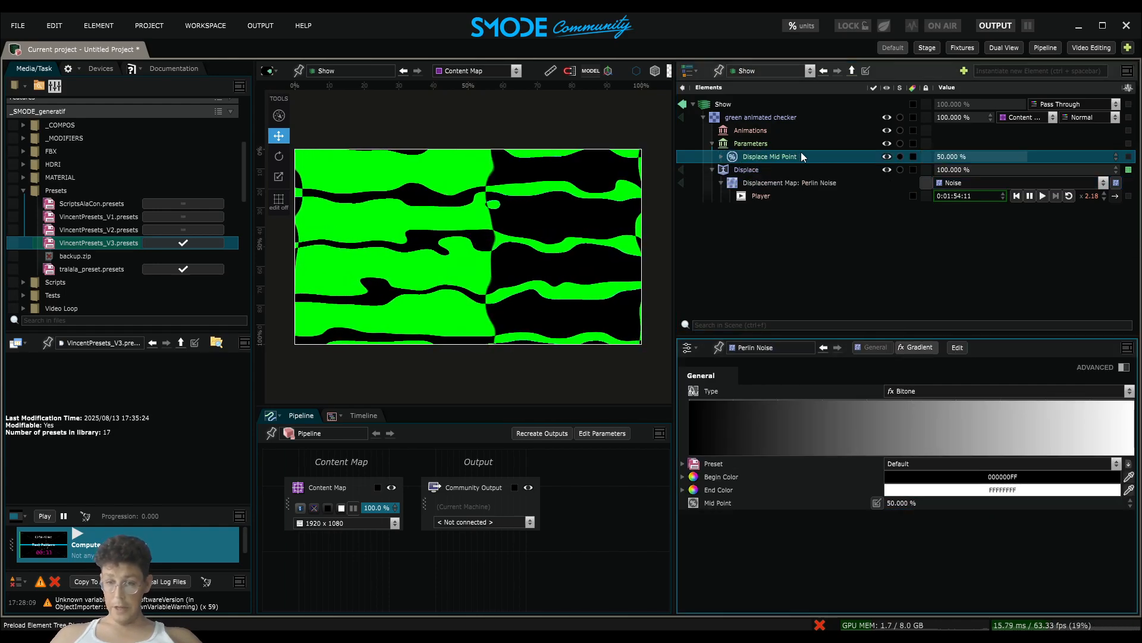
left_click_drag(963, 157, 1077, 156)
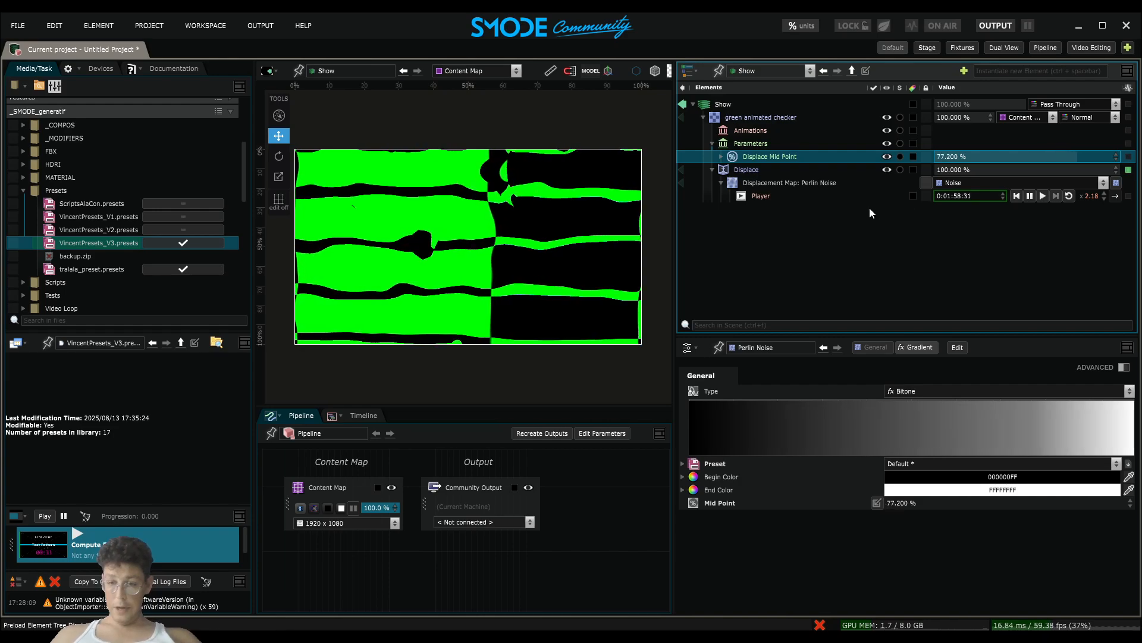
Create a linear loop animation on the horizontal offset of the Perlin Noise displacement map
left_click(814, 176)
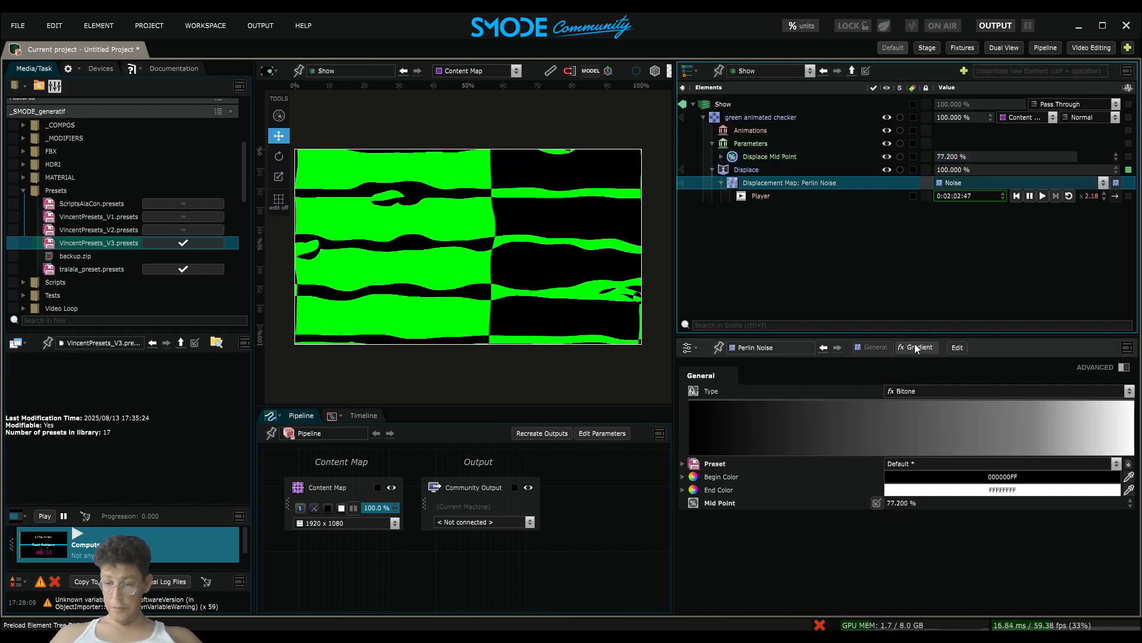
left_click(888, 348)
left_click_drag(928, 463, 932, 463)
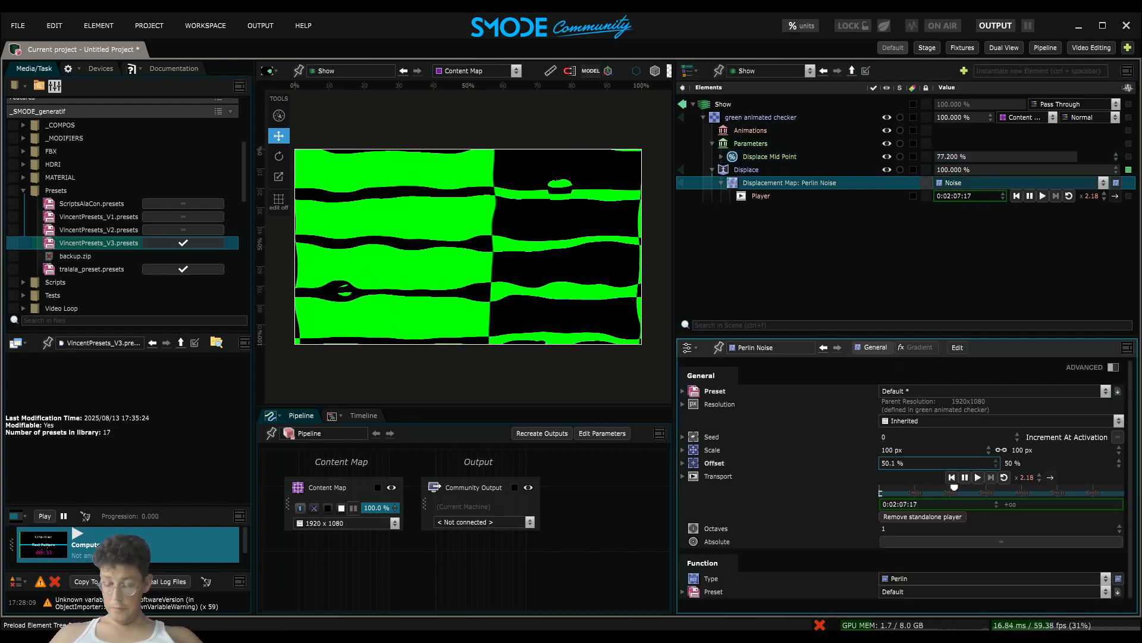
right_click(748, 463)
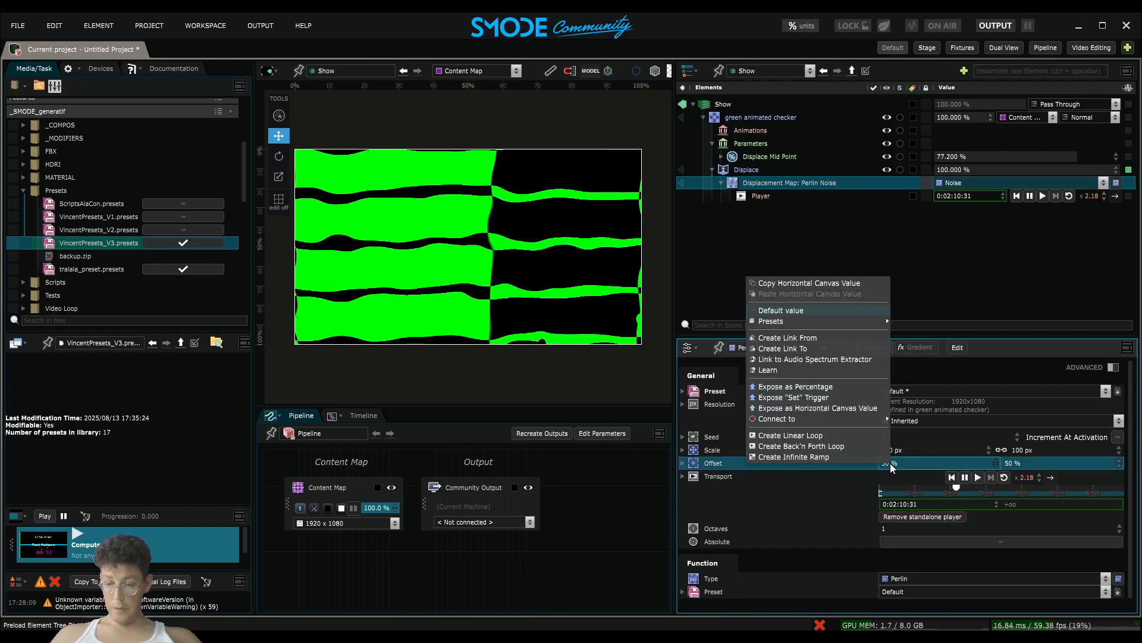
left_click(848, 438)
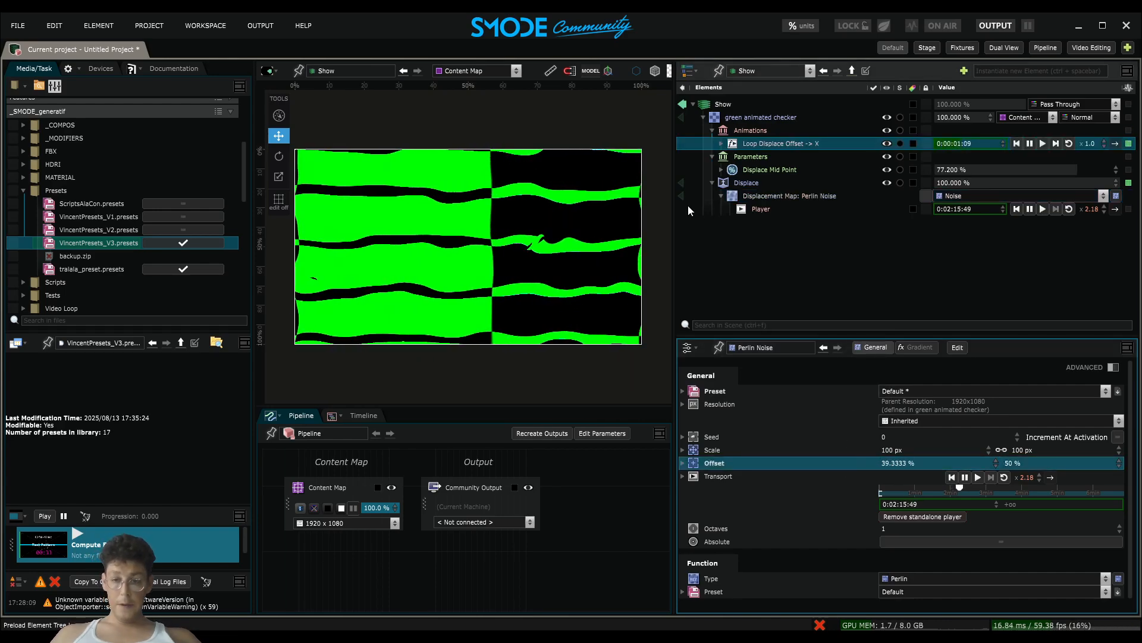
Override the tralala_preset "green animated checker" preset with the modified green animated checker layer
left_click(754, 119)
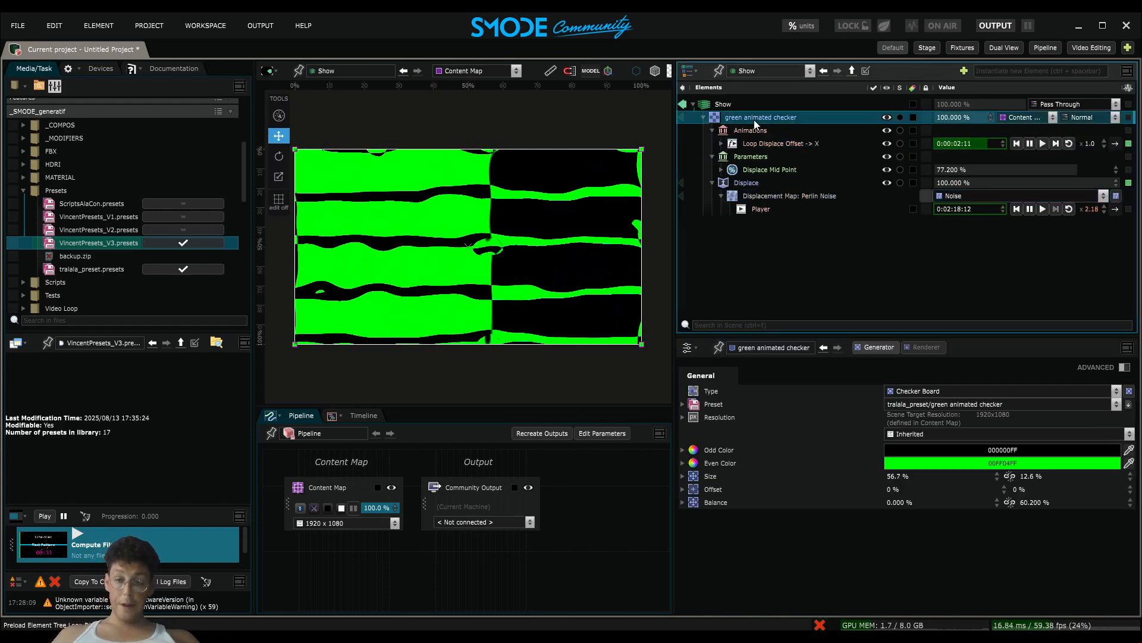
left_click(1128, 404)
left_click(514, 349)
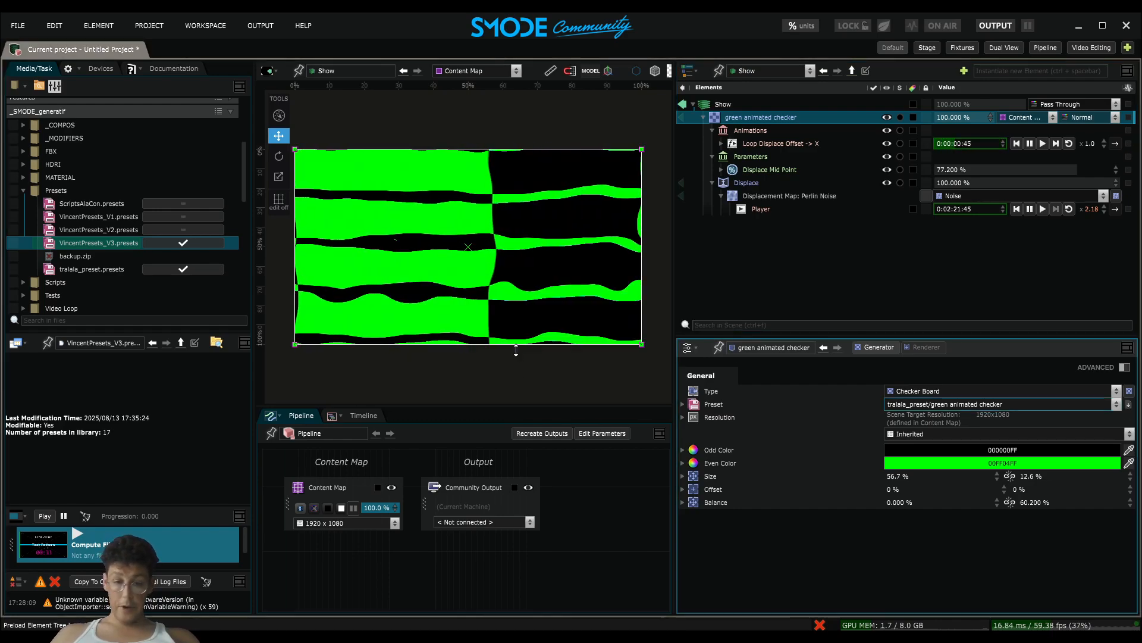
Delete the green animated checker layer and add a fresh 2D Checker Board layer from the "green animated checker" preset
left_click(729, 128)
left_click(727, 119)
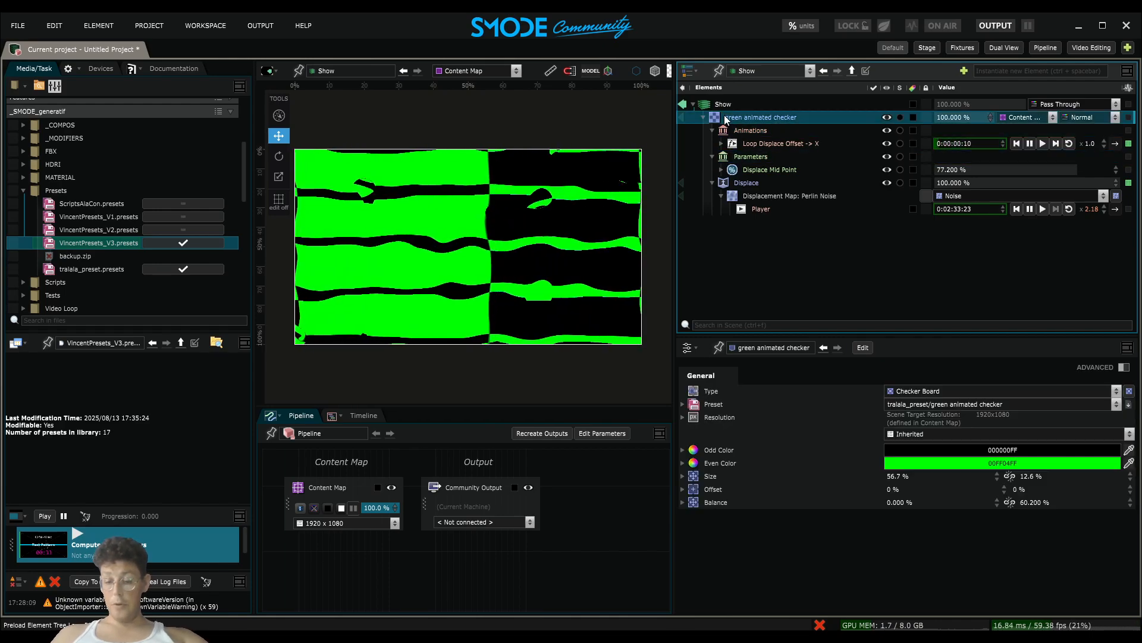
key("Delete")
key("Return")
right_click(716, 130)
mouse_move(692, 167)
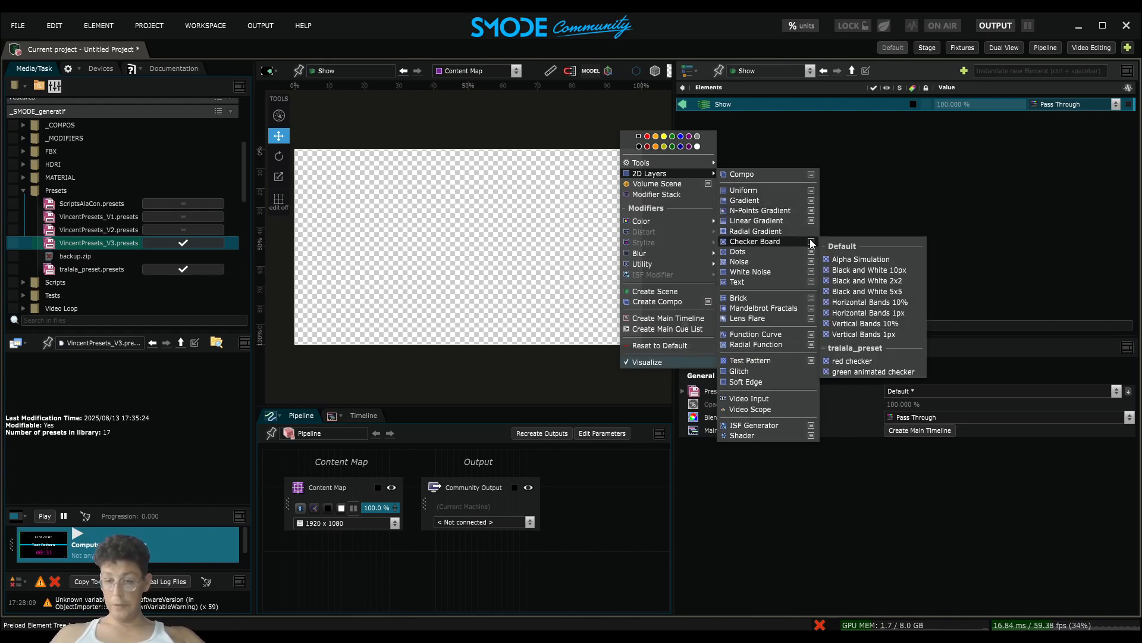
mouse_move(811, 243)
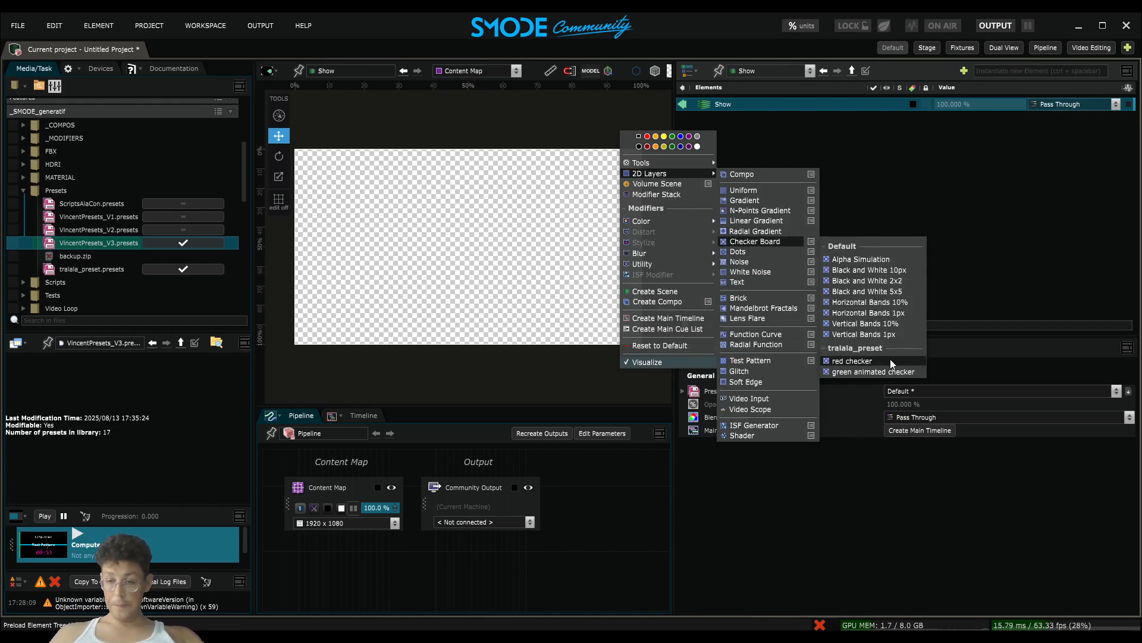
left_click(876, 373)
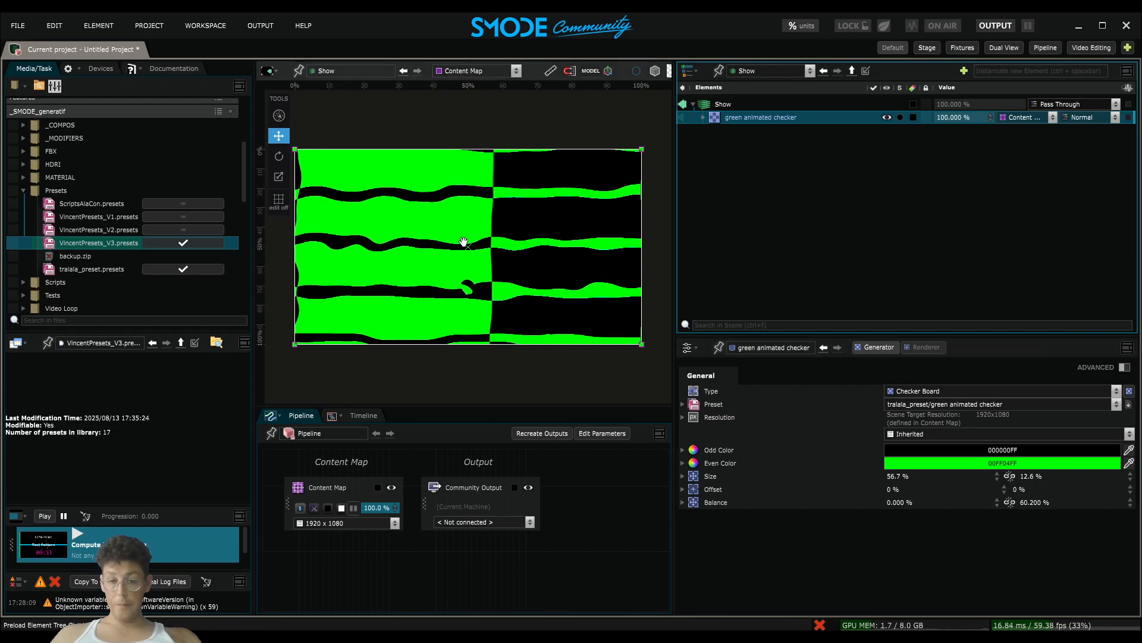
Examine which banks and modifiers are nested under the fresh green animated checker layer and its Displace modifier
left_click(734, 115)
left_click(703, 117)
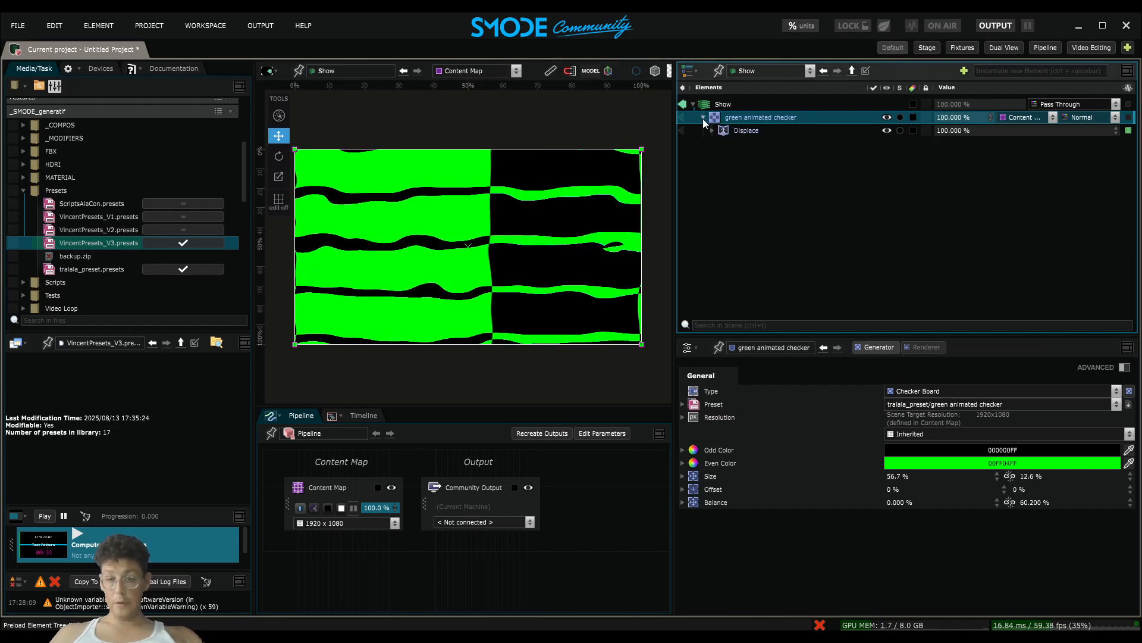
left_click(722, 129)
left_click(712, 130)
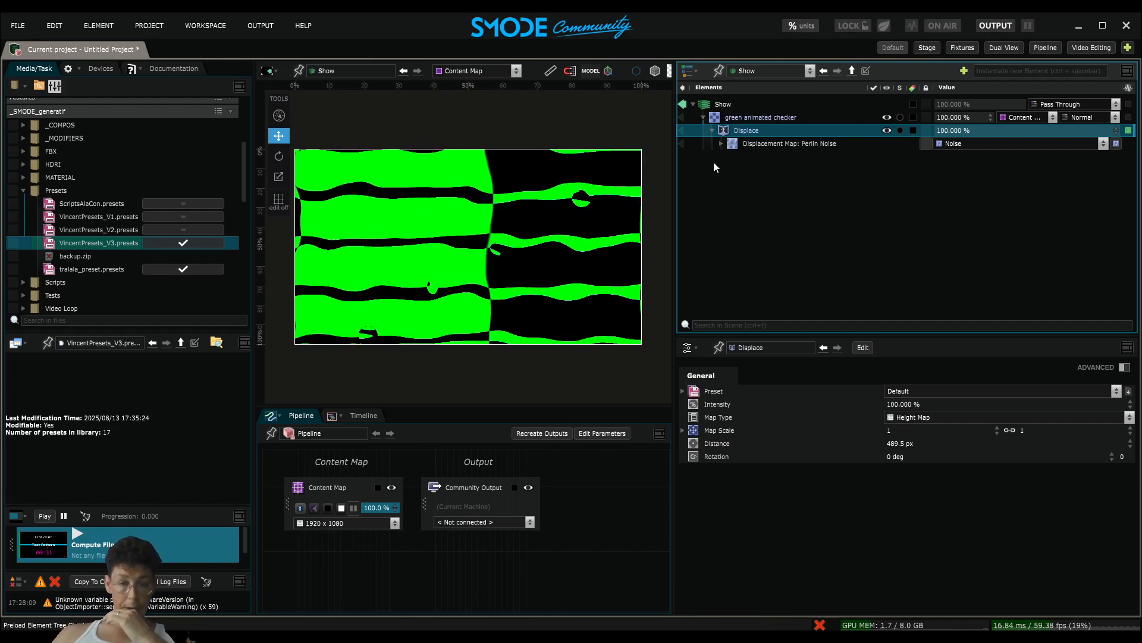
left_click(713, 130)
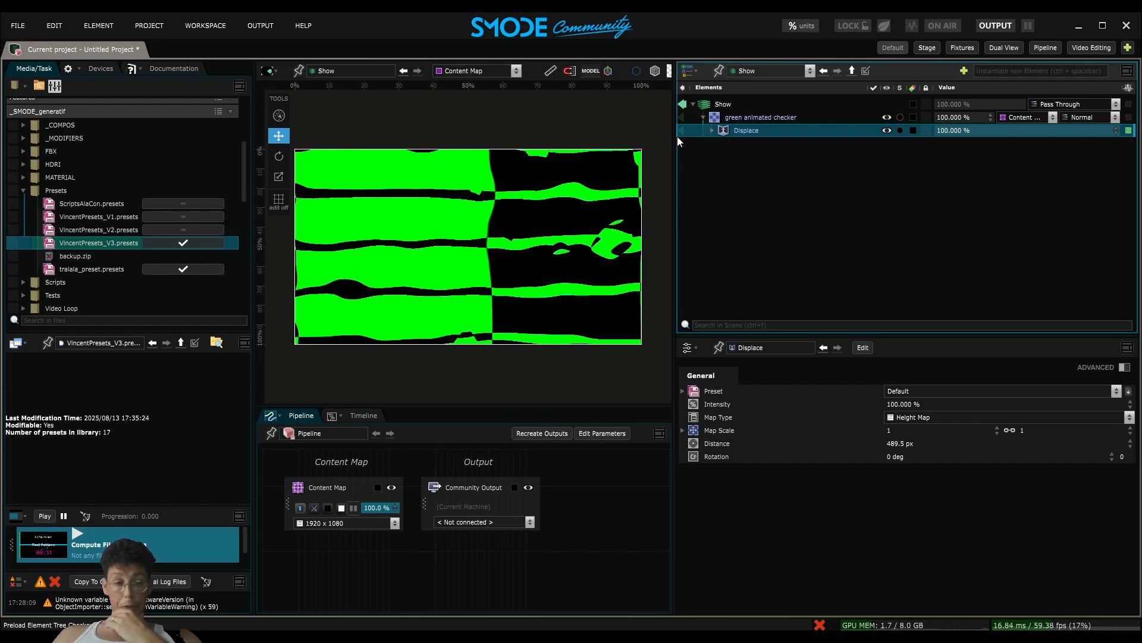
Inspect the tralala_preset.presets library and the Checker Board presets it offers for new 2D layers
left_click(66, 269)
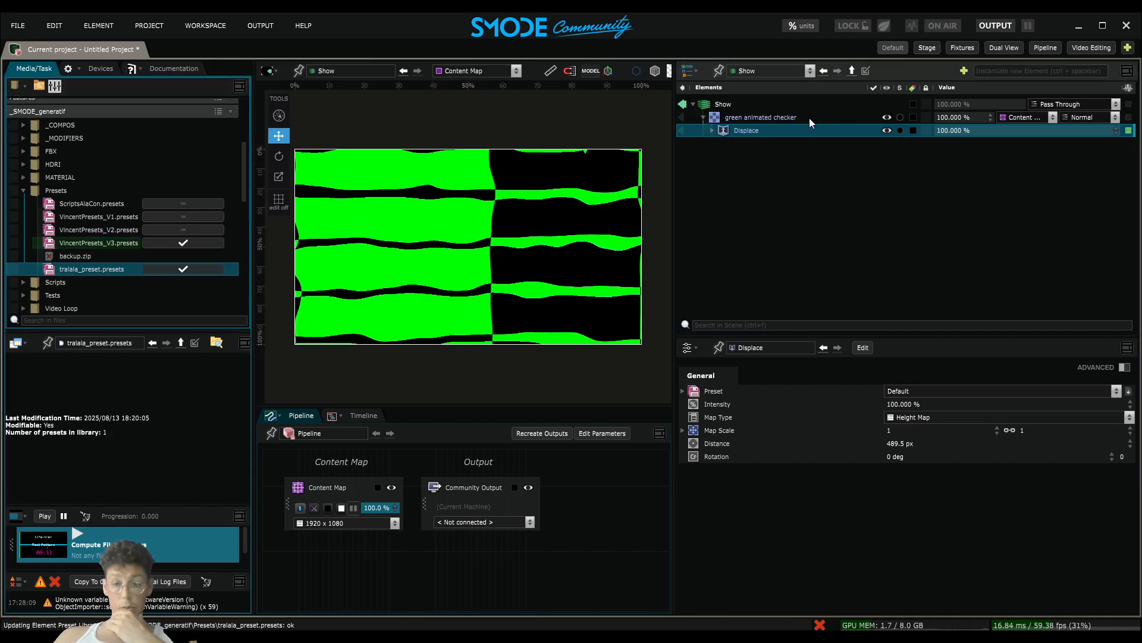
right_click(729, 173)
mouse_move(679, 216)
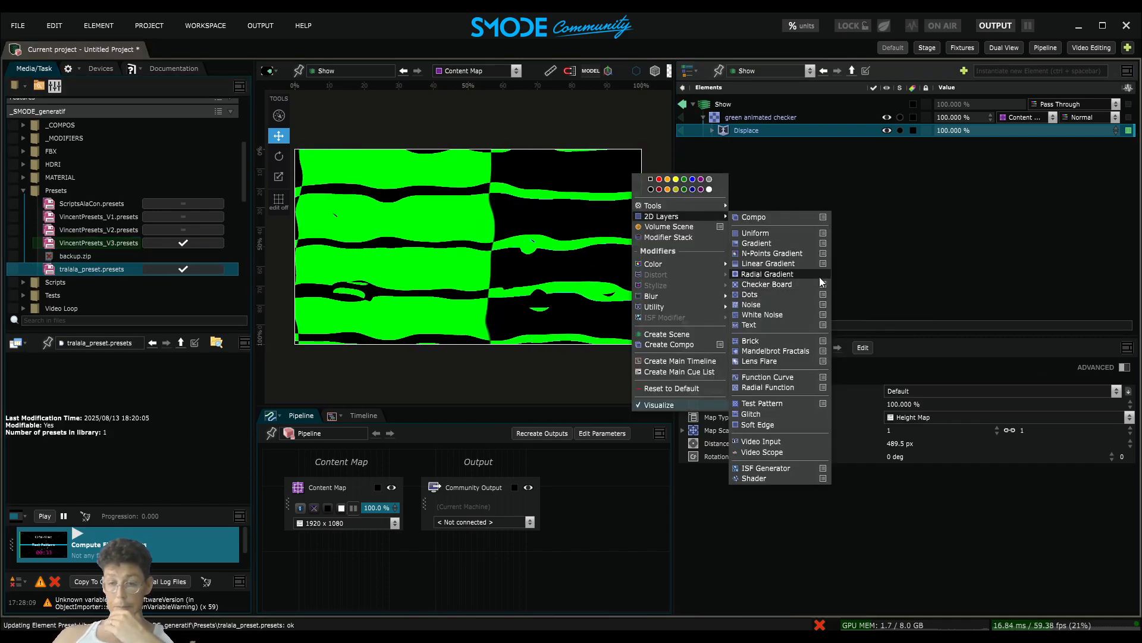
mouse_move(820, 286)
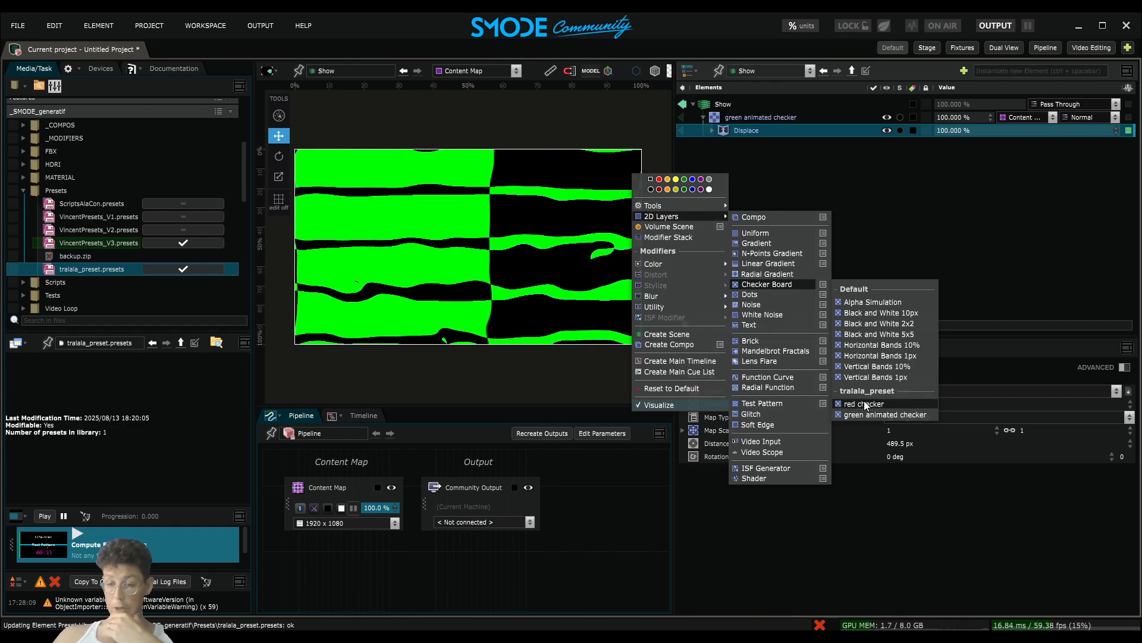
left_click(909, 161)
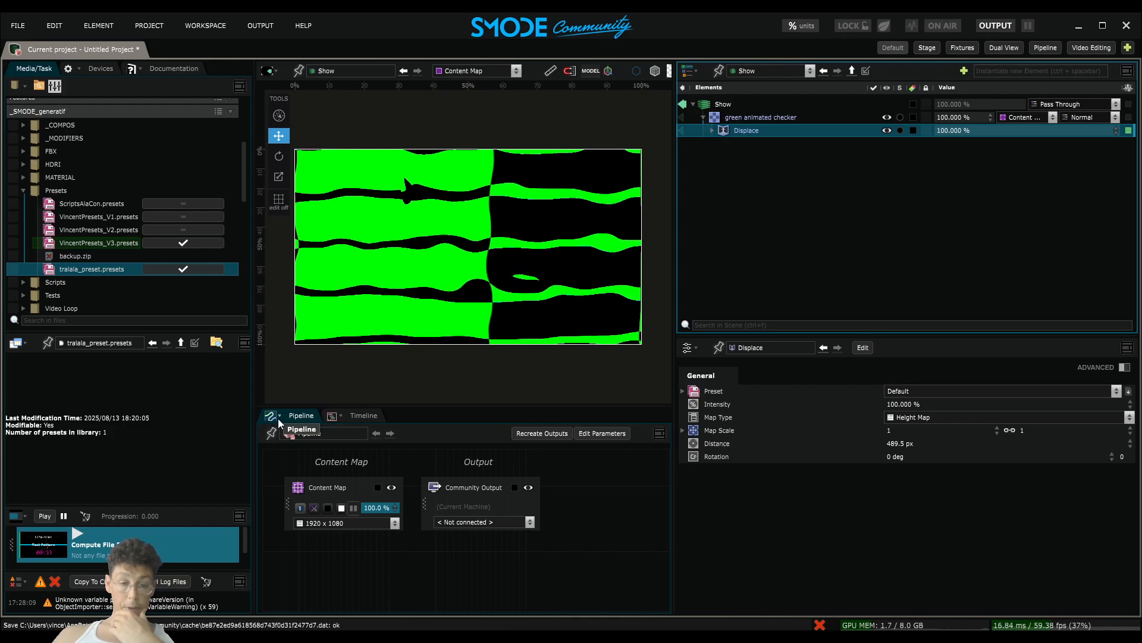
Replace the Timeline view with the Preset Editor and bring it to the front
left_click(335, 415)
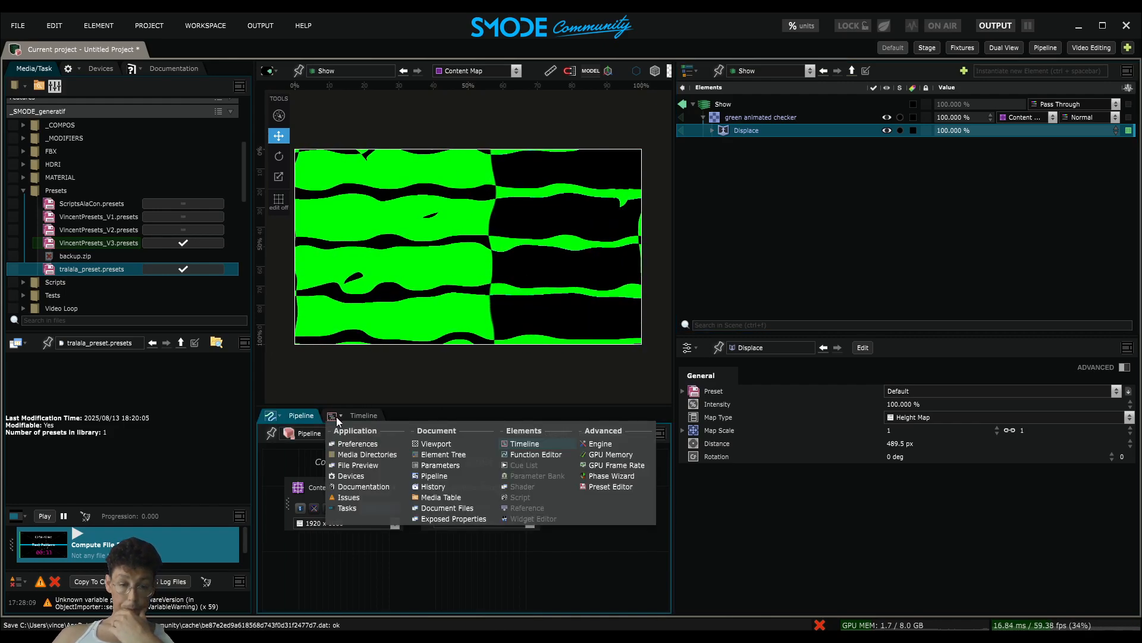
left_click(597, 486)
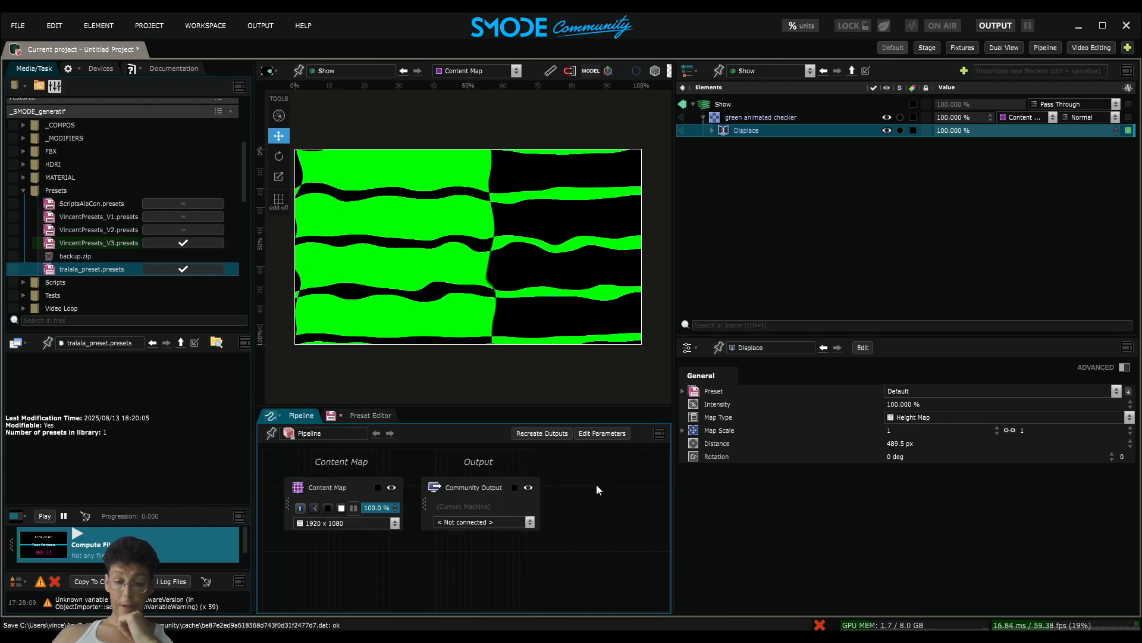
left_click(359, 413)
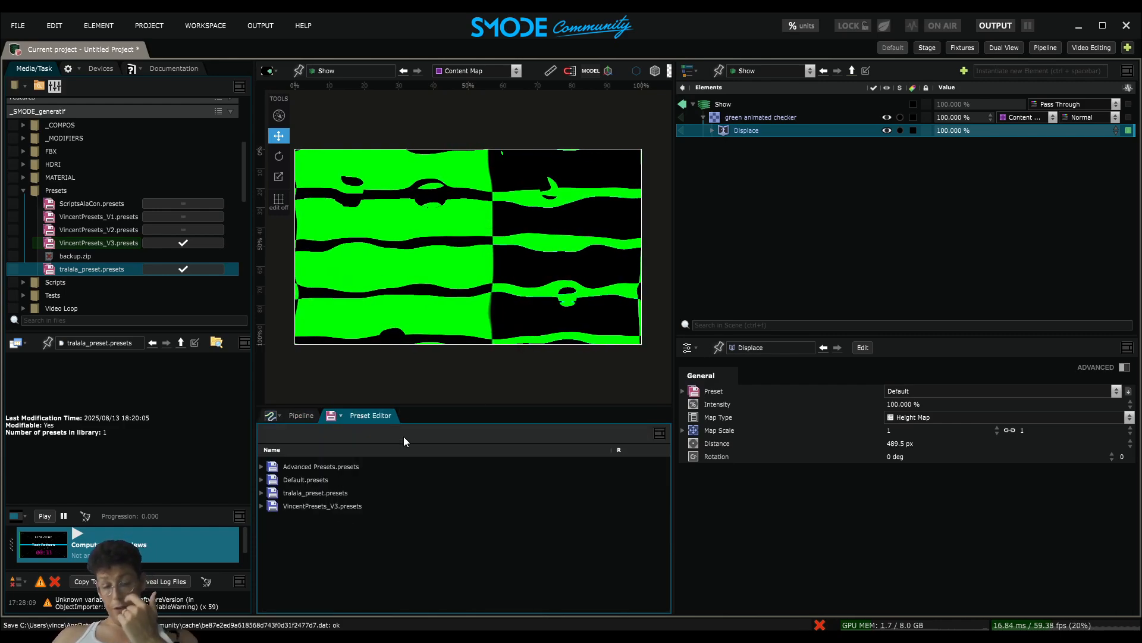
Enlarge the Preset Editor pane and inspect the element types stored in the VincentPresets_V3.presets library
left_click_drag(483, 407, 483, 333)
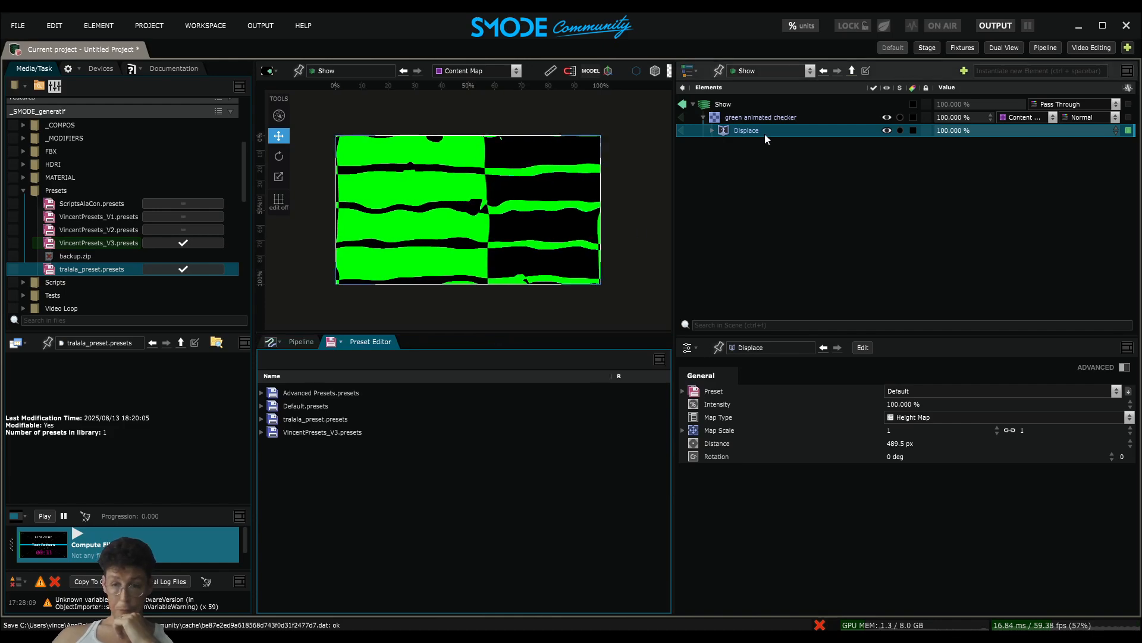
scroll(462, 223, "up", 3)
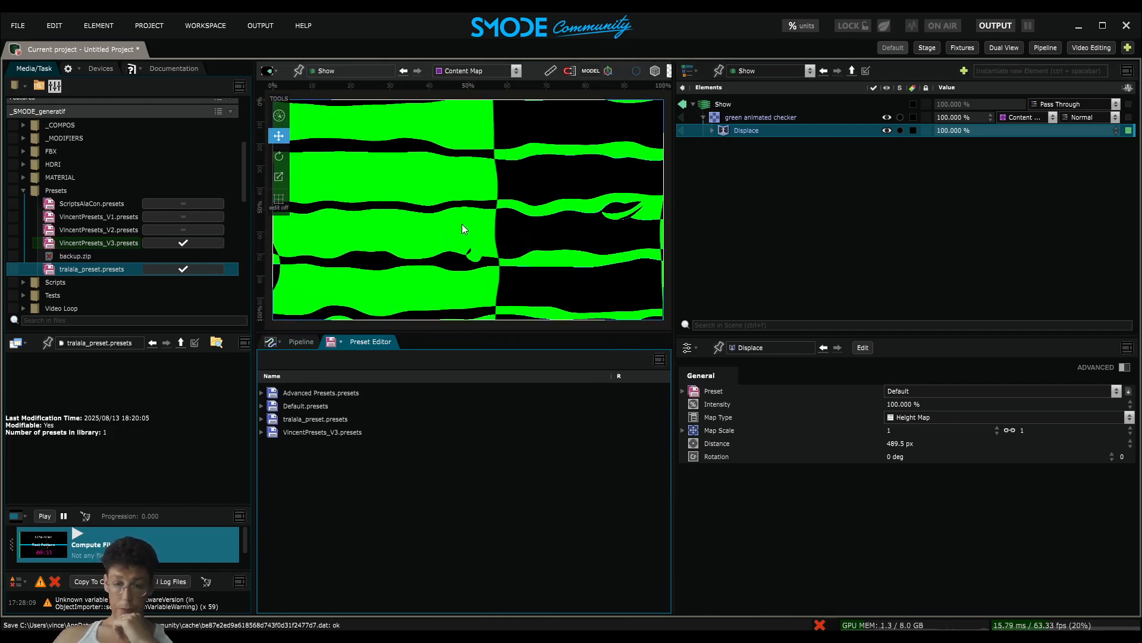
left_click(262, 432)
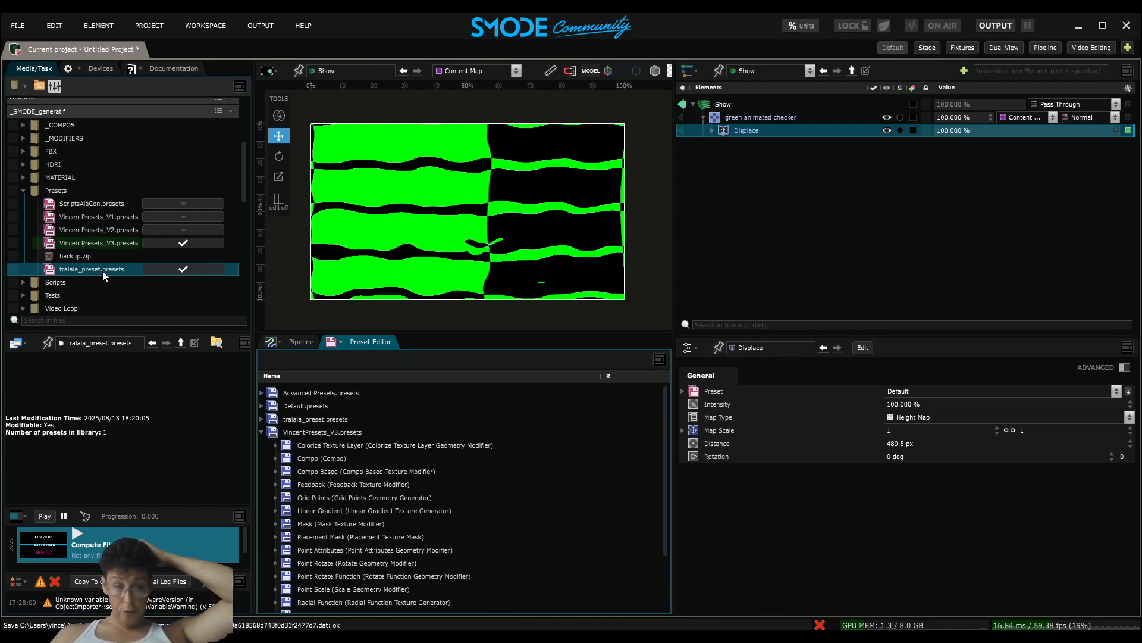
left_click(260, 432)
Delete the "red checker" preset from the Checker Board group of tralala_preset.presets
left_click(261, 419)
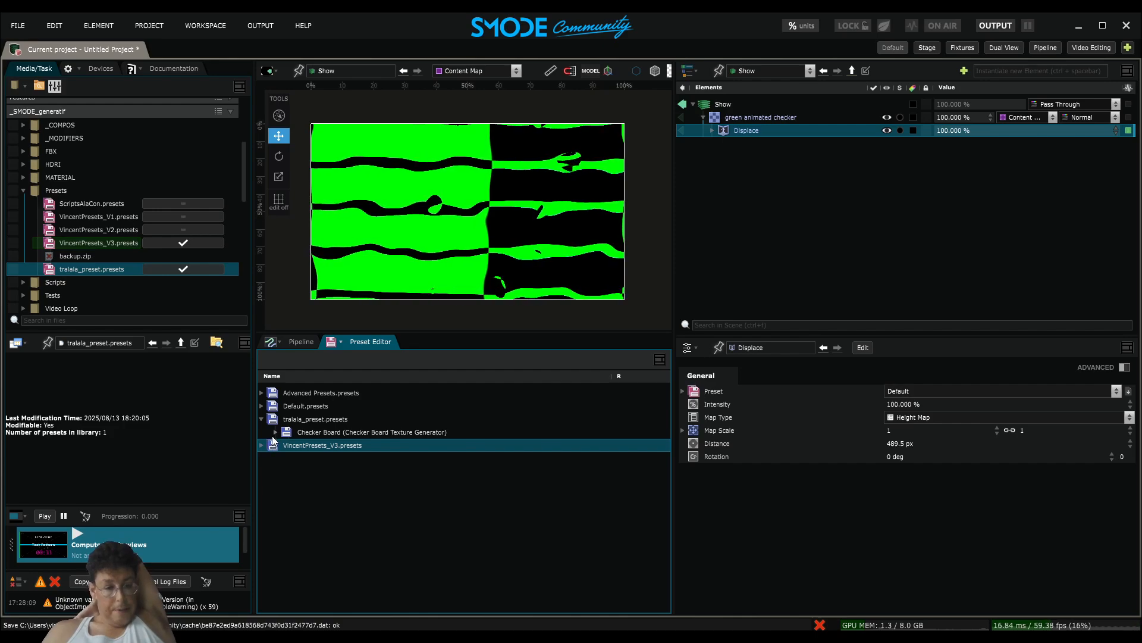
left_click(275, 434)
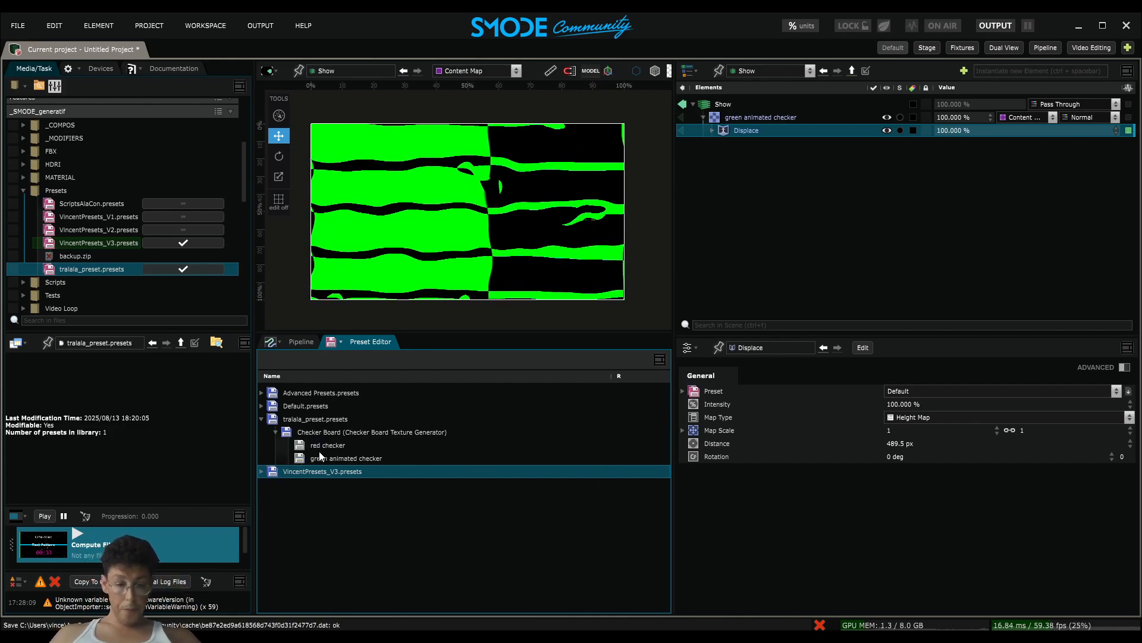
left_click(323, 446)
key("Delete")
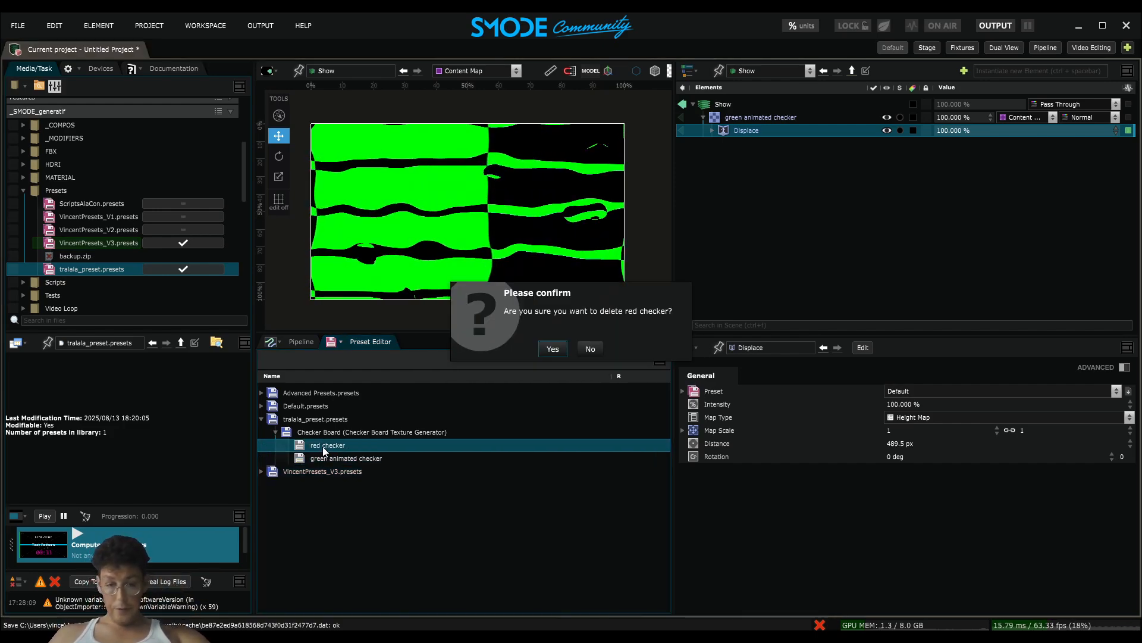
key("Return")
Delete the green animated checker layer from Show and check which Checker Board presets are offered for new 2D layers
left_click(722, 115)
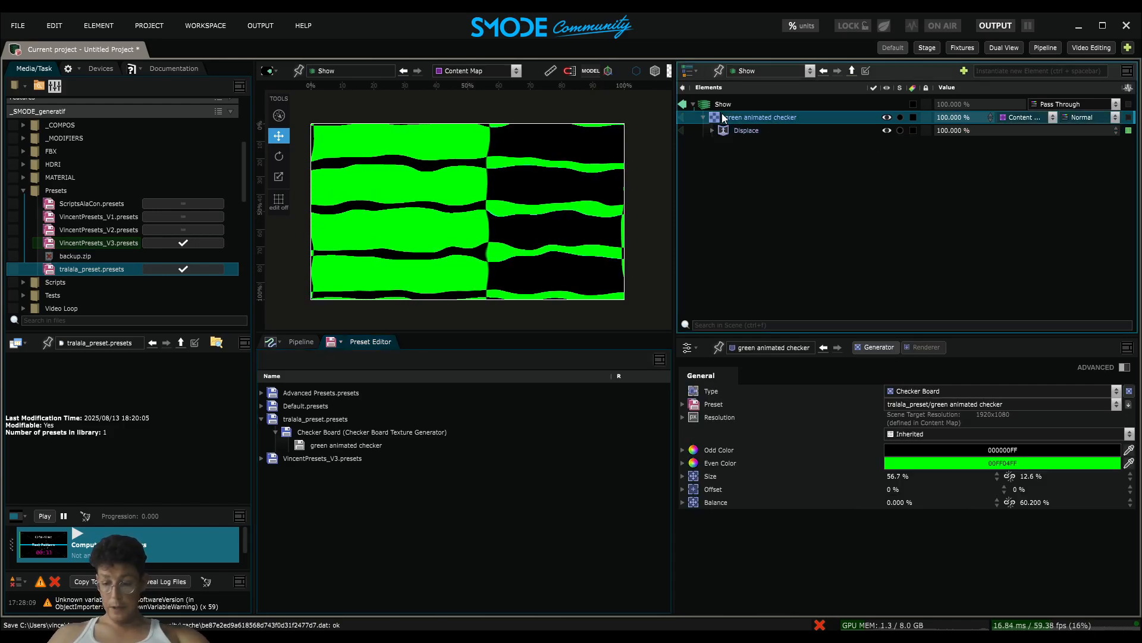
key("Delete")
key("Return")
right_click(730, 141)
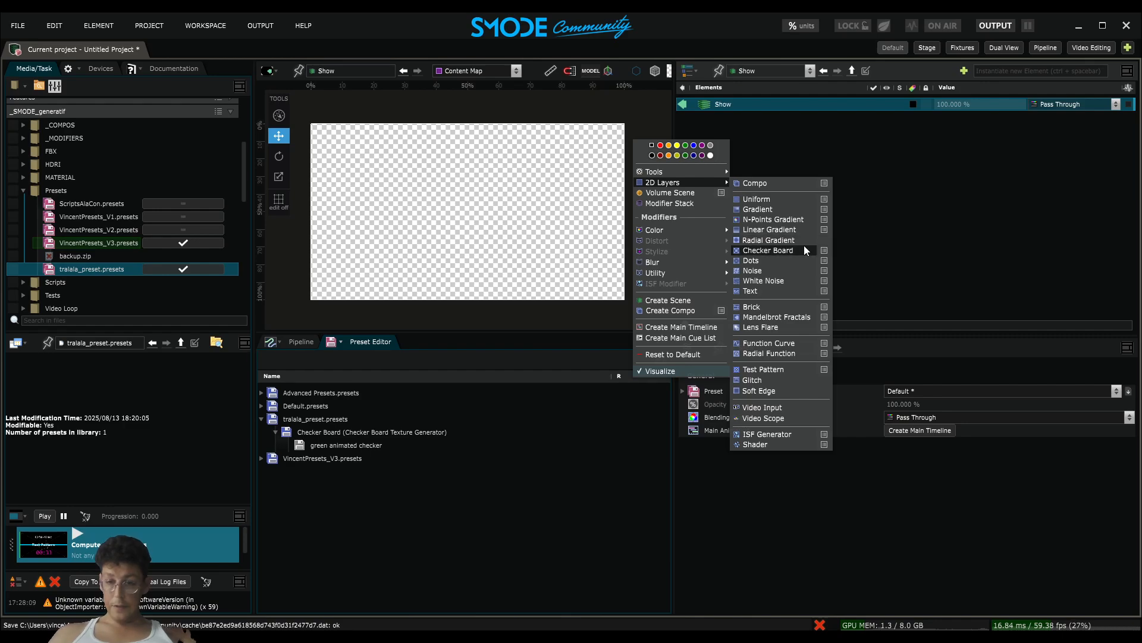
mouse_move(820, 251)
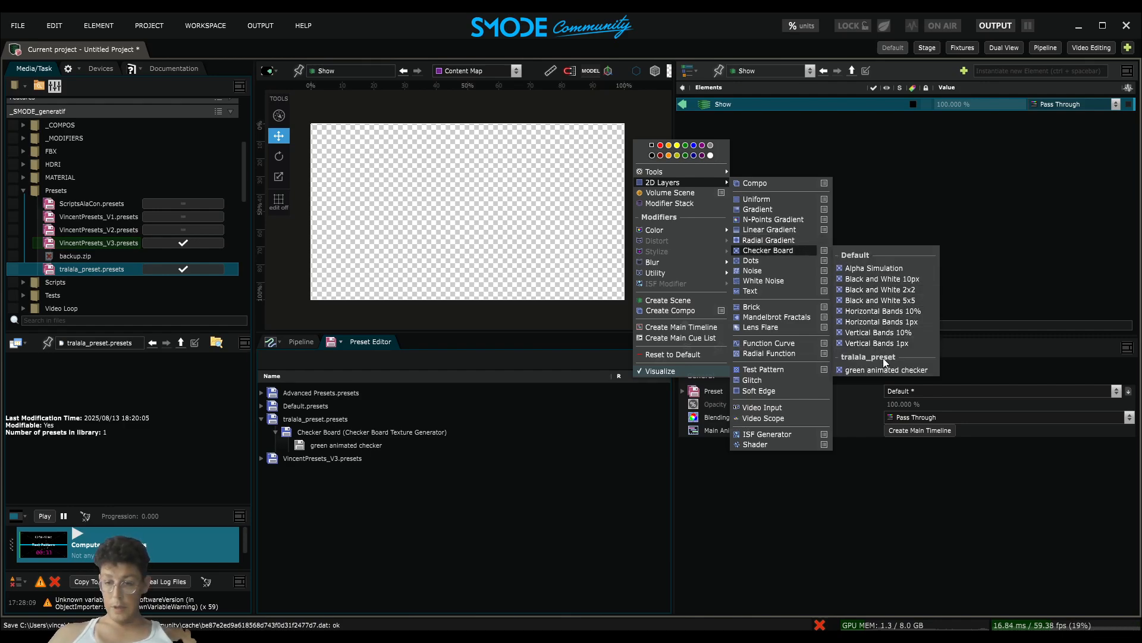
Rename the "green animated checker" preset as "oh la la" and check its name among the Checker Board presets for new layers
left_click(362, 444)
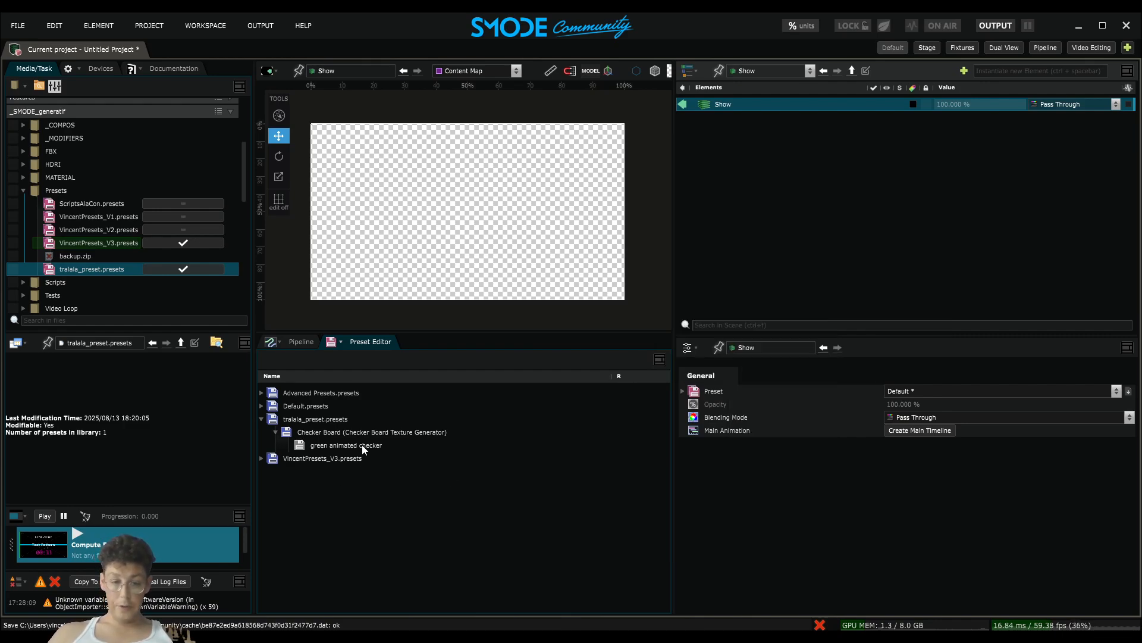
double_click(363, 445)
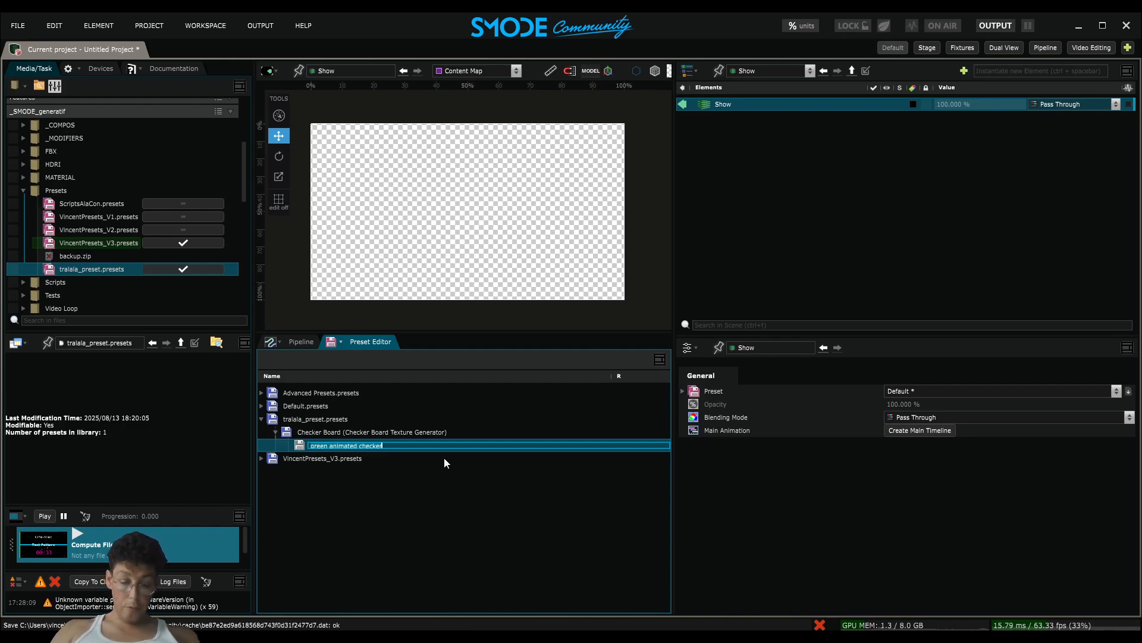
type("oh la la")
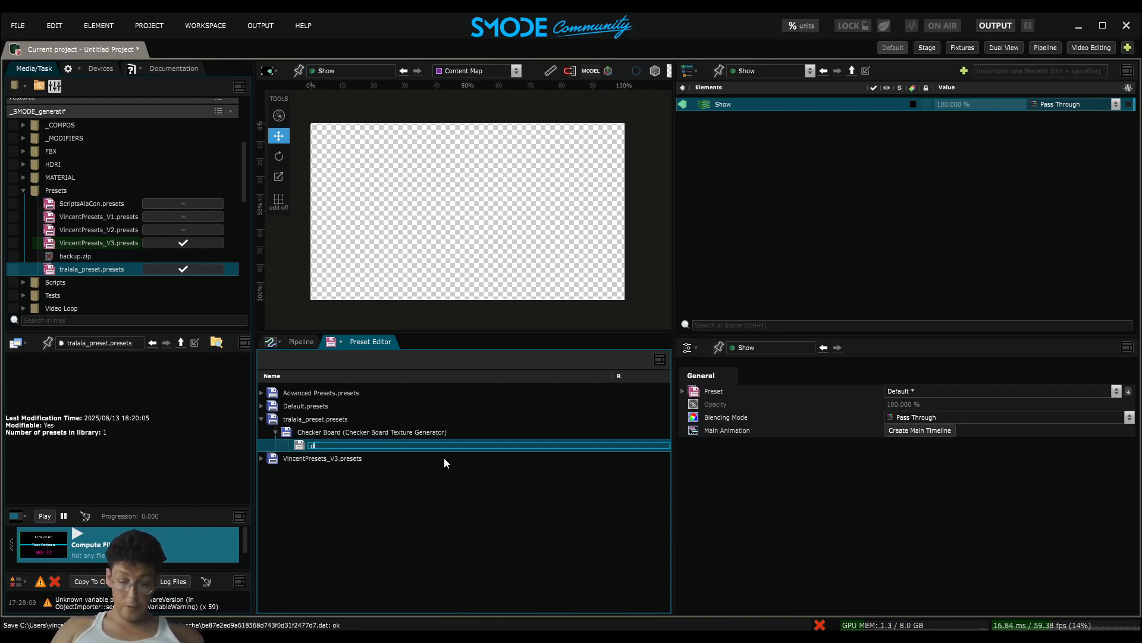
key("Return")
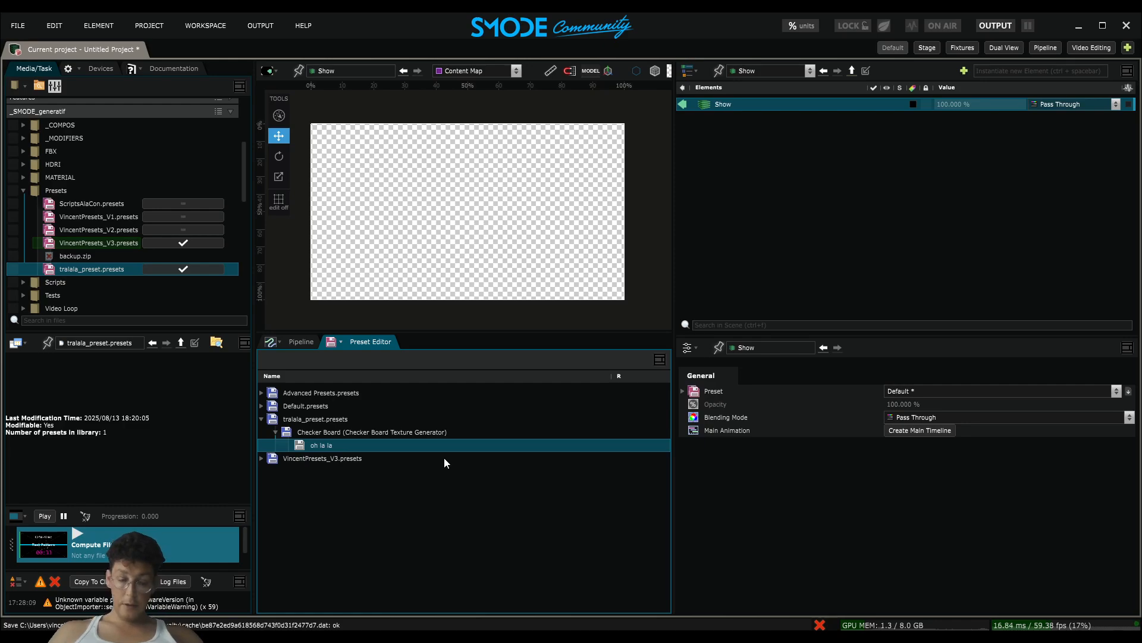
right_click(726, 139)
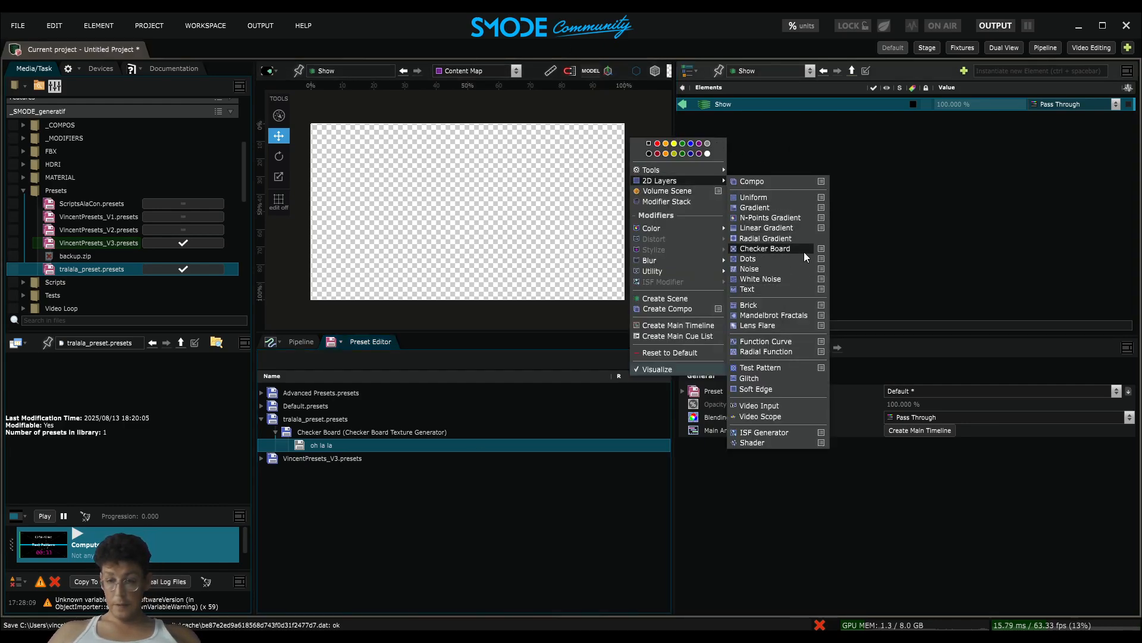
mouse_move(803, 250)
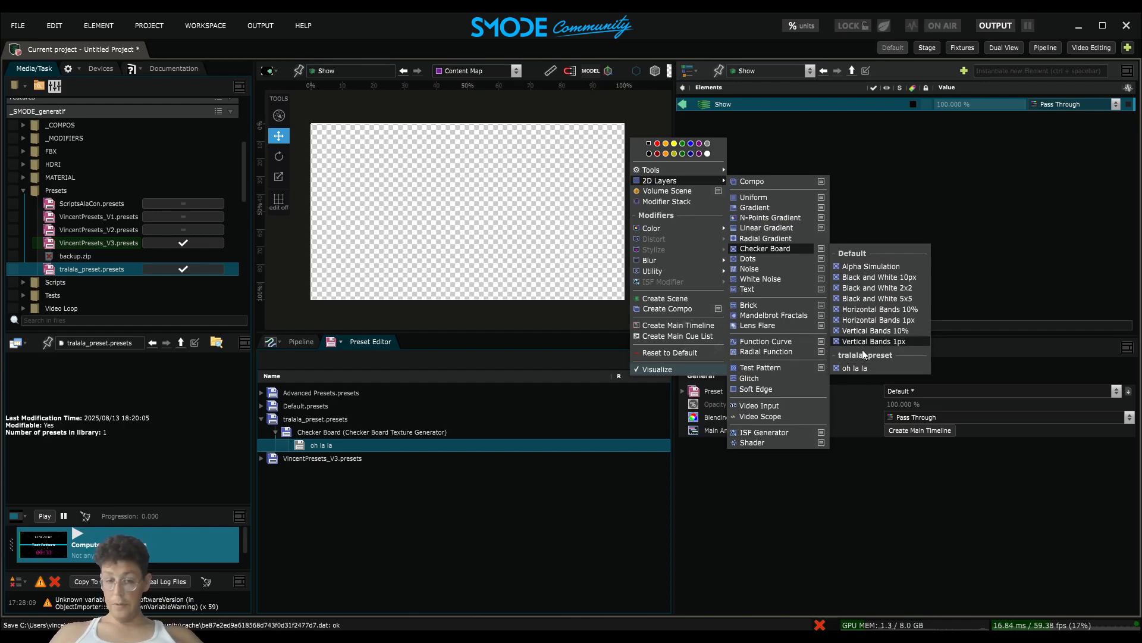
Delete the "oh la la" preset from the Checker Board group in the tralala_preset.presets library
left_click(429, 452)
left_click(331, 444)
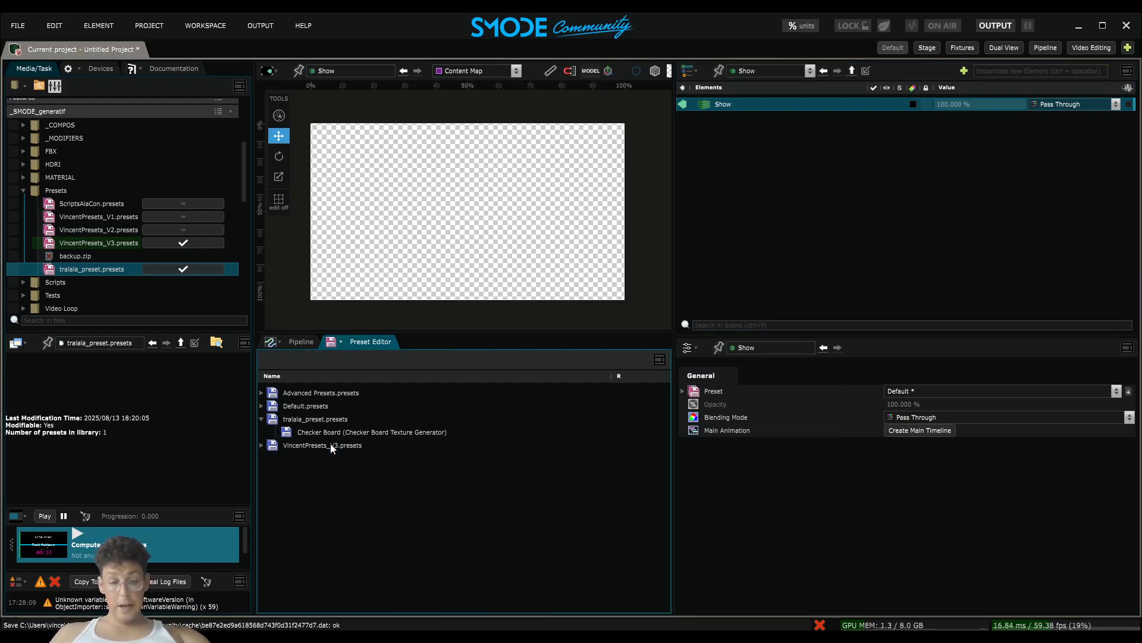
key("Delete")
Disable the tralala_preset.presets library in the Presets folder, leaving VincentPresets_V3.presets enabled
left_click(69, 271)
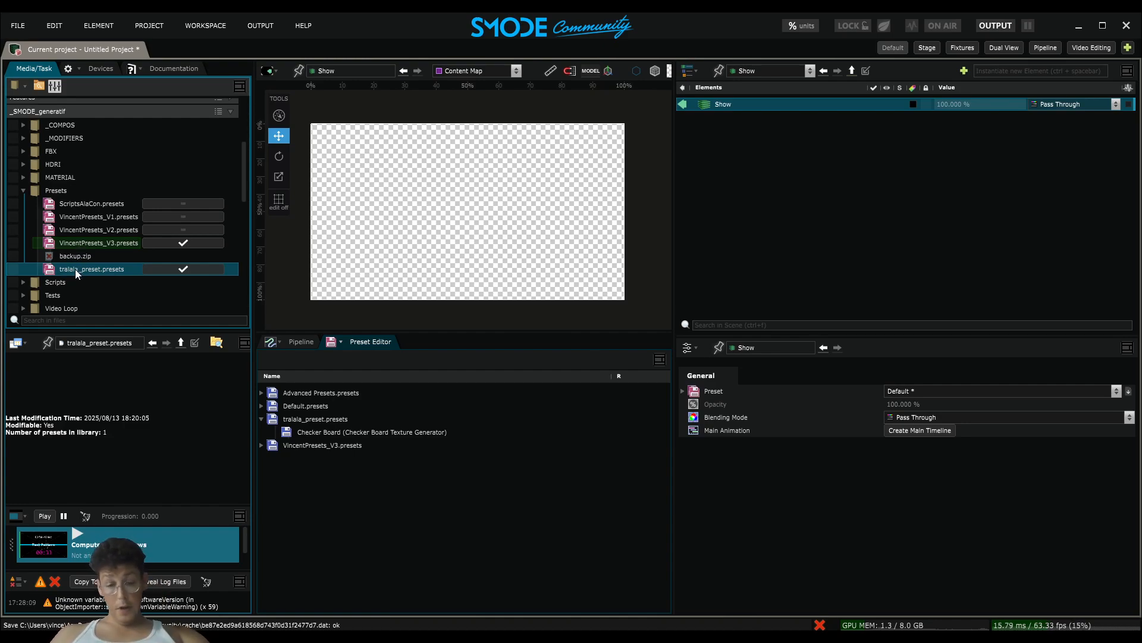
left_click(87, 241)
left_click(203, 270)
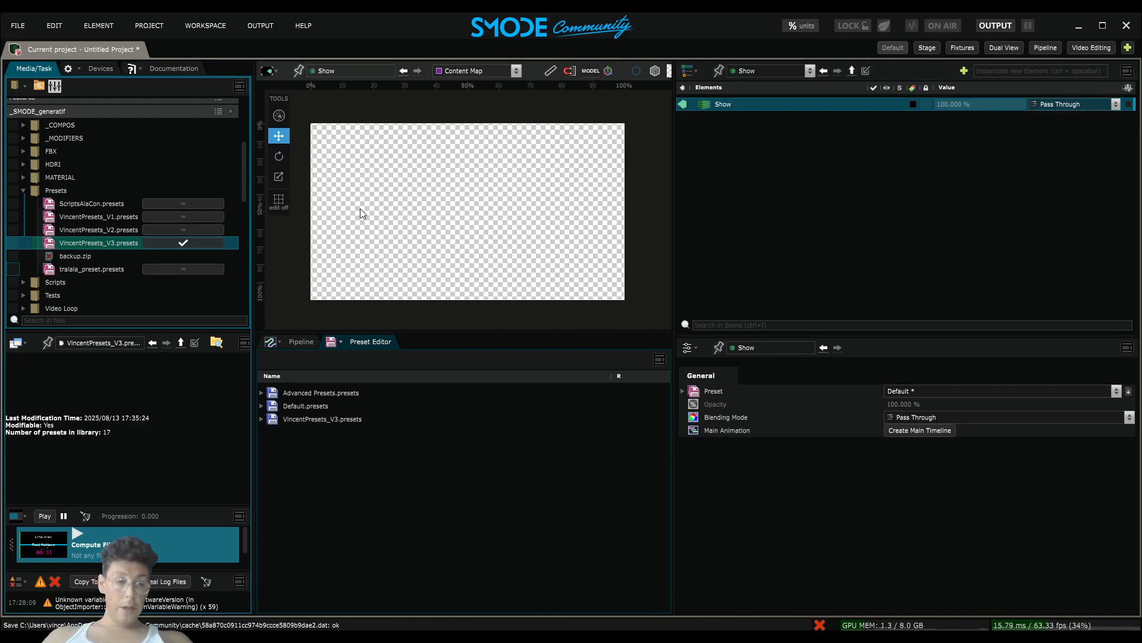
Add a 2D Compo layer to Show from the VincentPresets_V3 "Snow 3D" preset
right_click(713, 137)
mouse_move(809, 184)
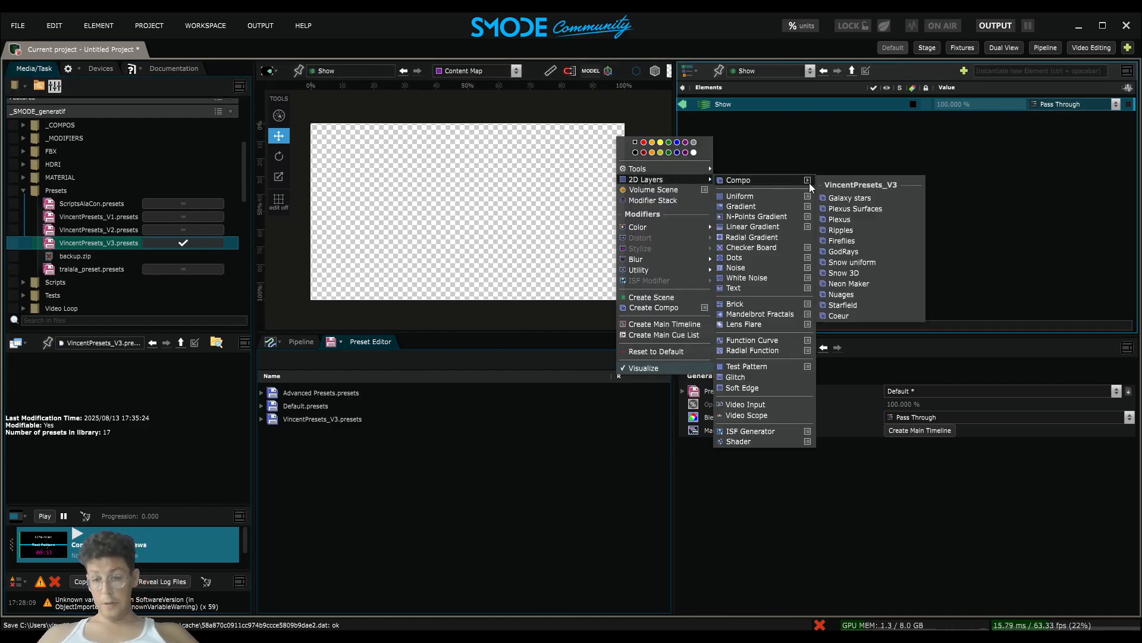
left_click(861, 273)
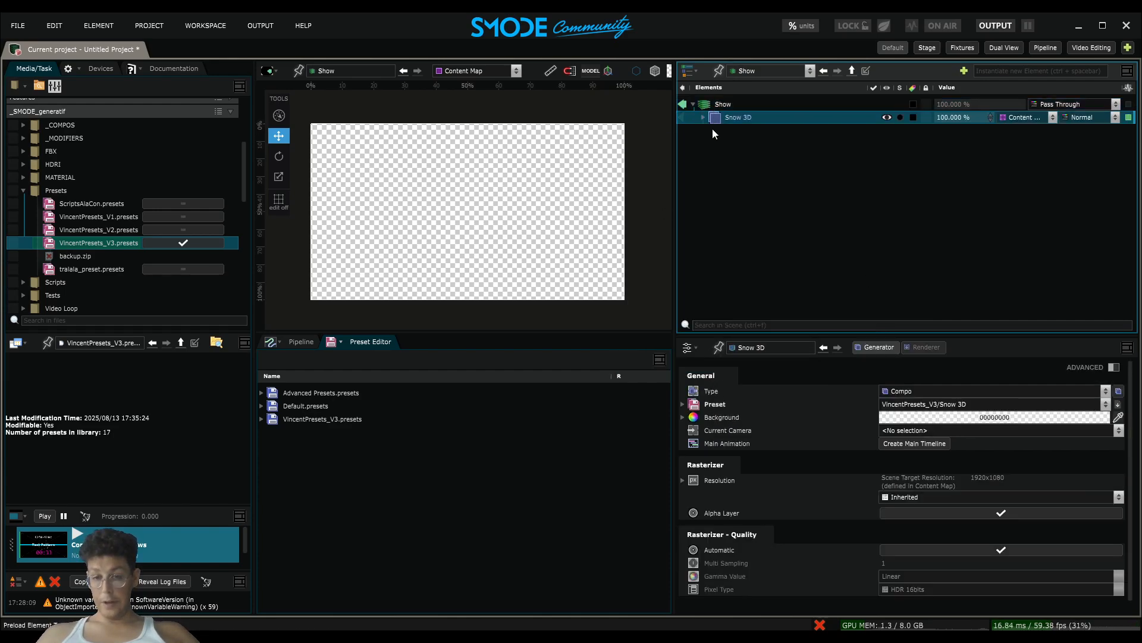
Visualize the Snow 3D compo, make its Perspective Camera the current camera, and collapse the compo's tree
left_click(683, 118)
left_click(703, 118)
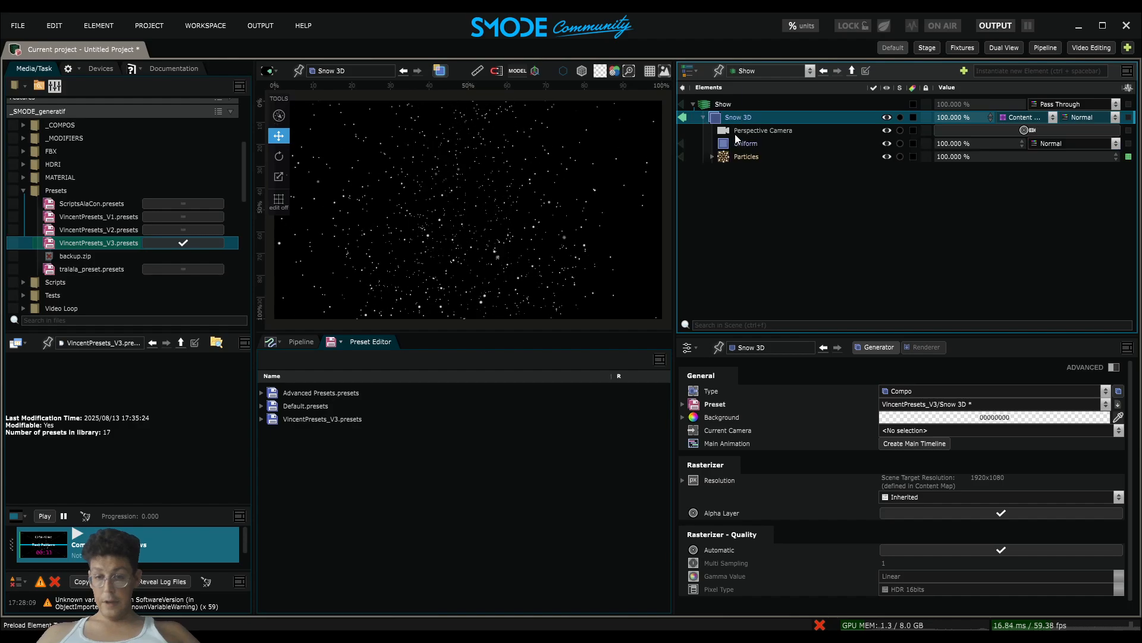
left_click(748, 131)
left_click(1036, 131)
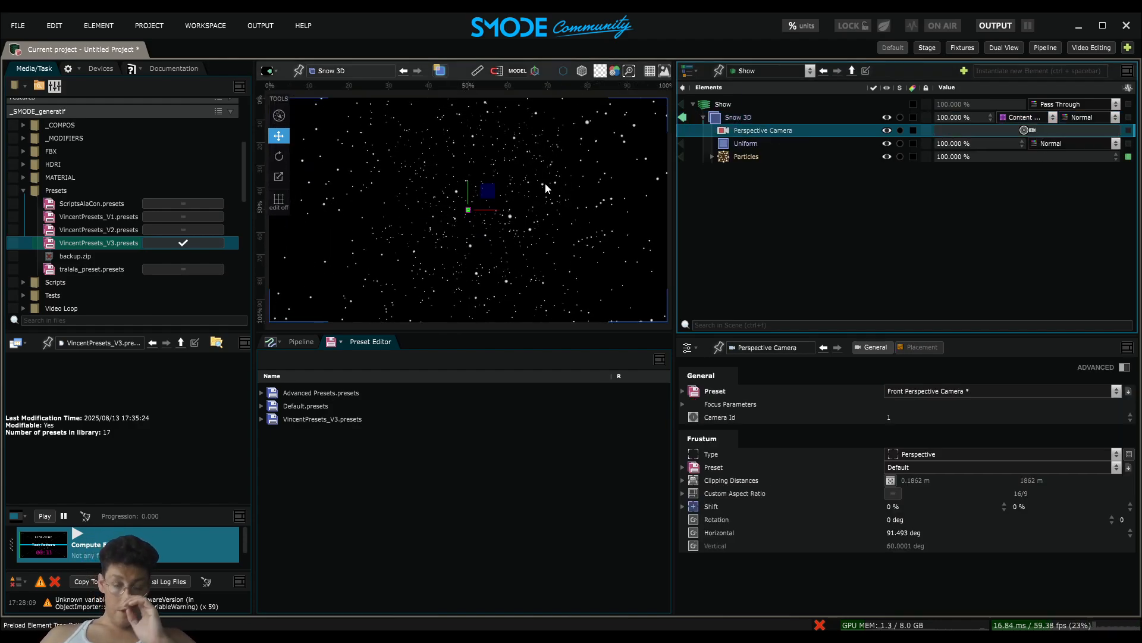
left_click(704, 117)
Add another 2D Compo layer to Show from the VincentPresets_V3 "Neon Maker" preset
right_click(719, 134)
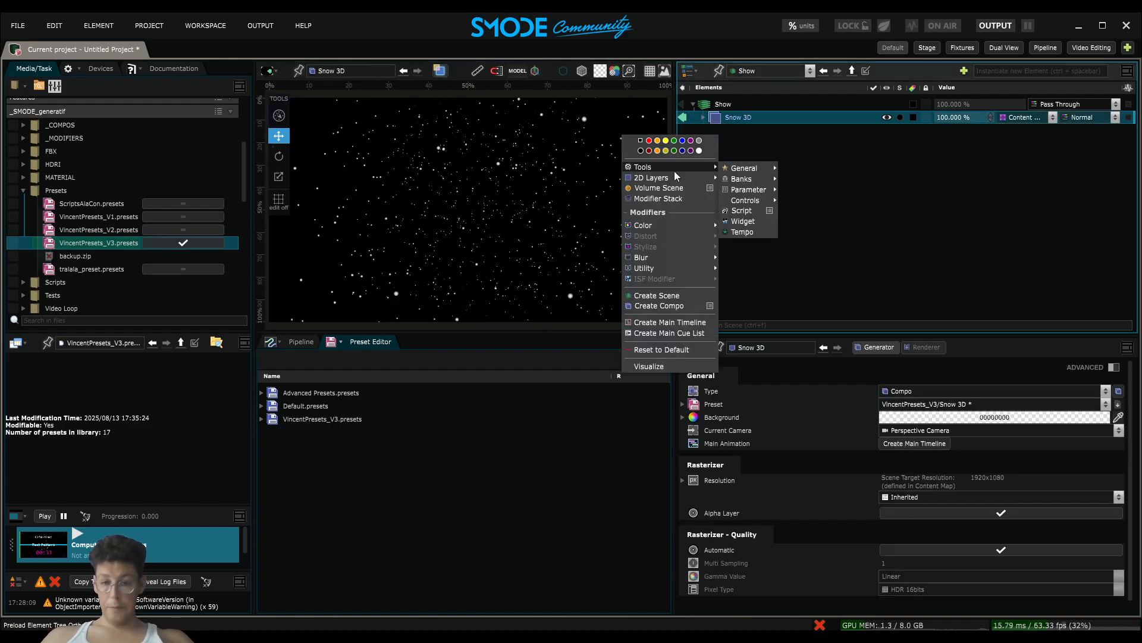
mouse_move(673, 177)
mouse_move(768, 178)
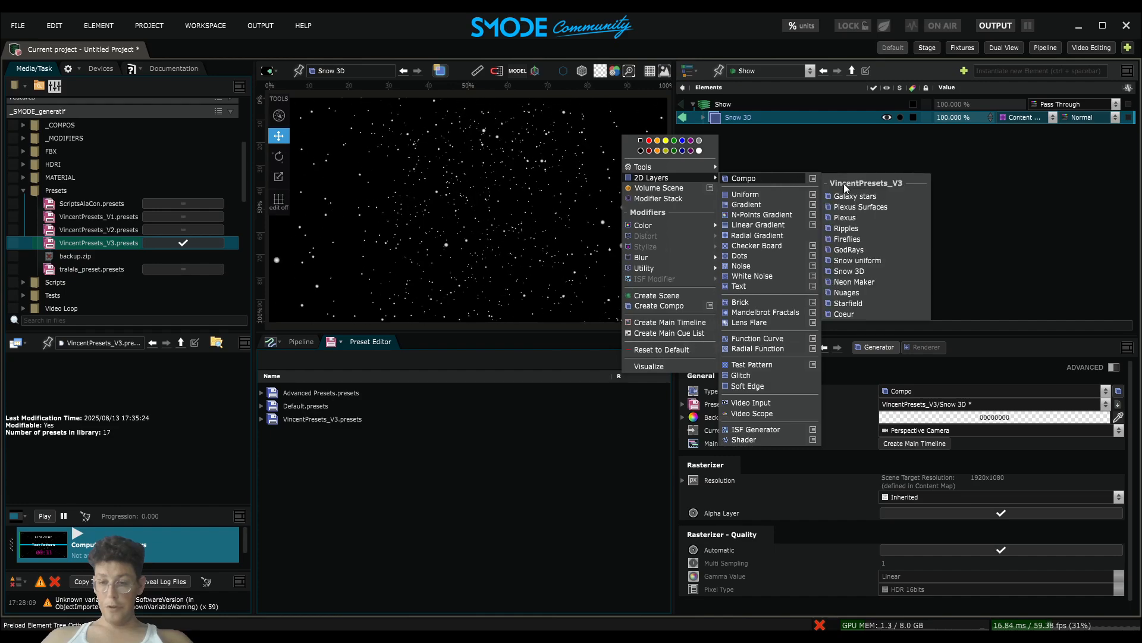
left_click(856, 282)
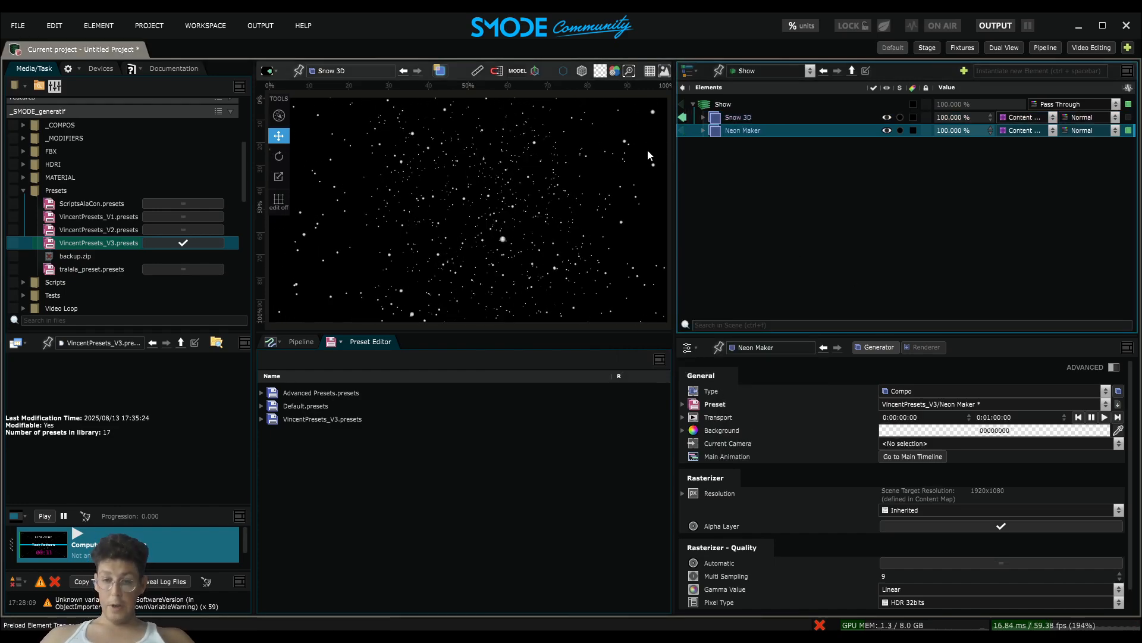
Expand and visualize the Neon Maker compo, and make its Perspective Camera the current camera
left_click(704, 130)
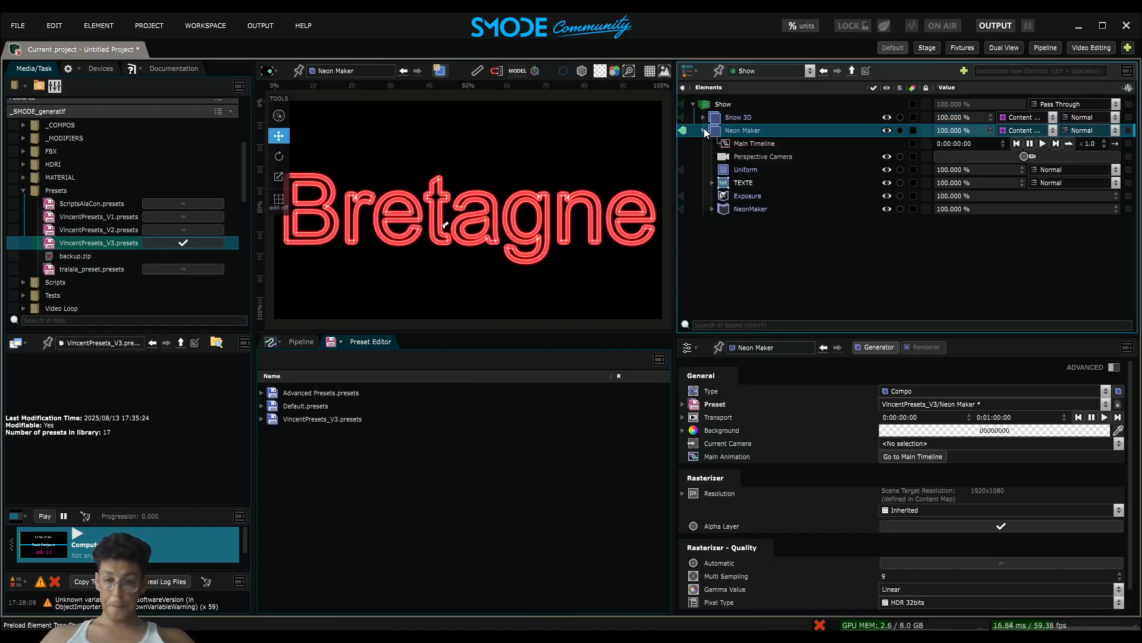
left_click(771, 157)
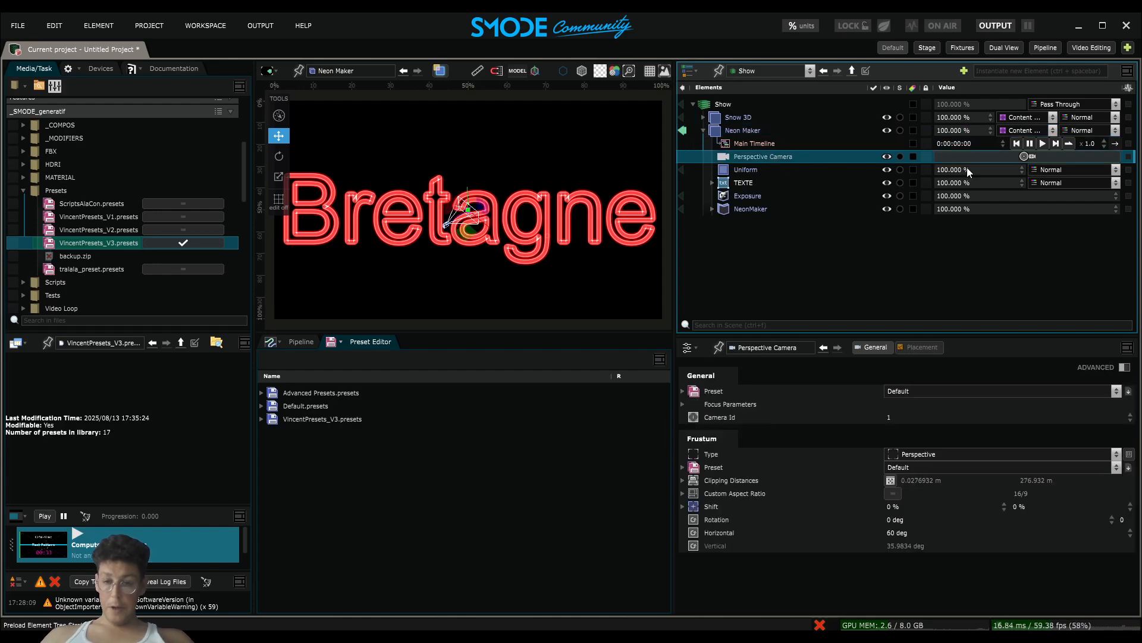
left_click(1017, 156)
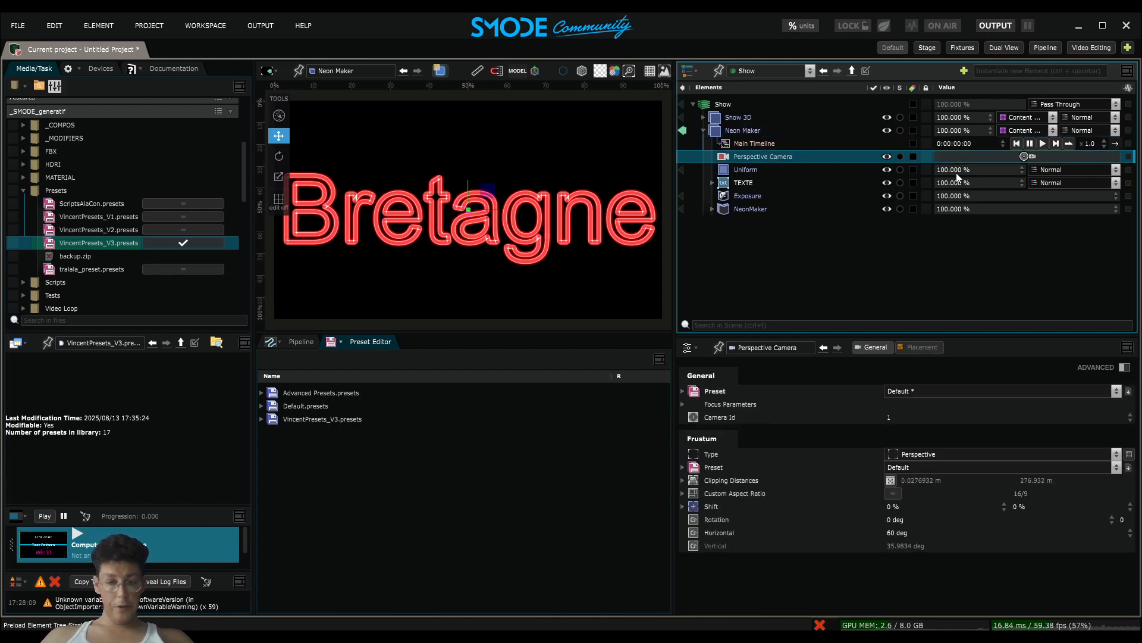
Replace the text of the TEXTE layer in Neon Maker with "Oh la la"
left_click(742, 182)
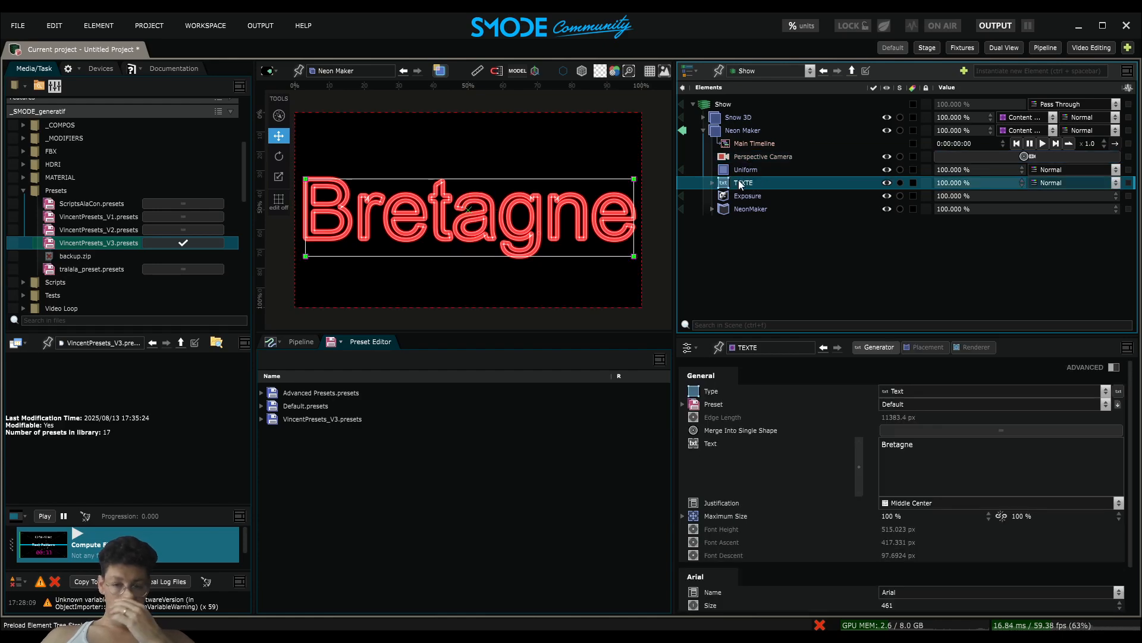
left_click(935, 447)
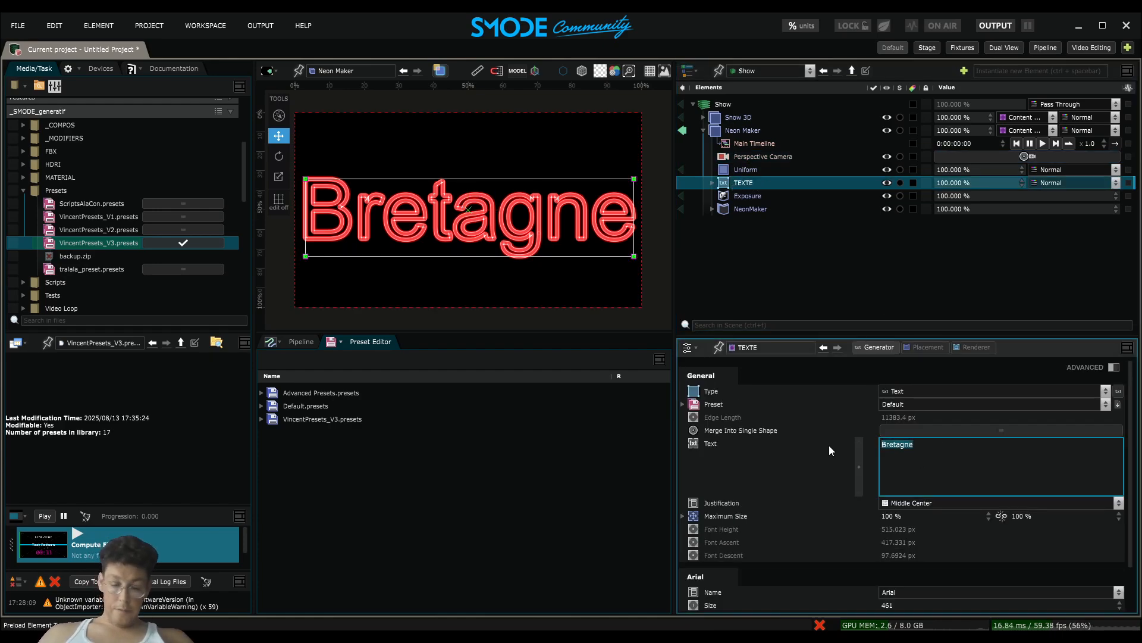
type("Oh la la")
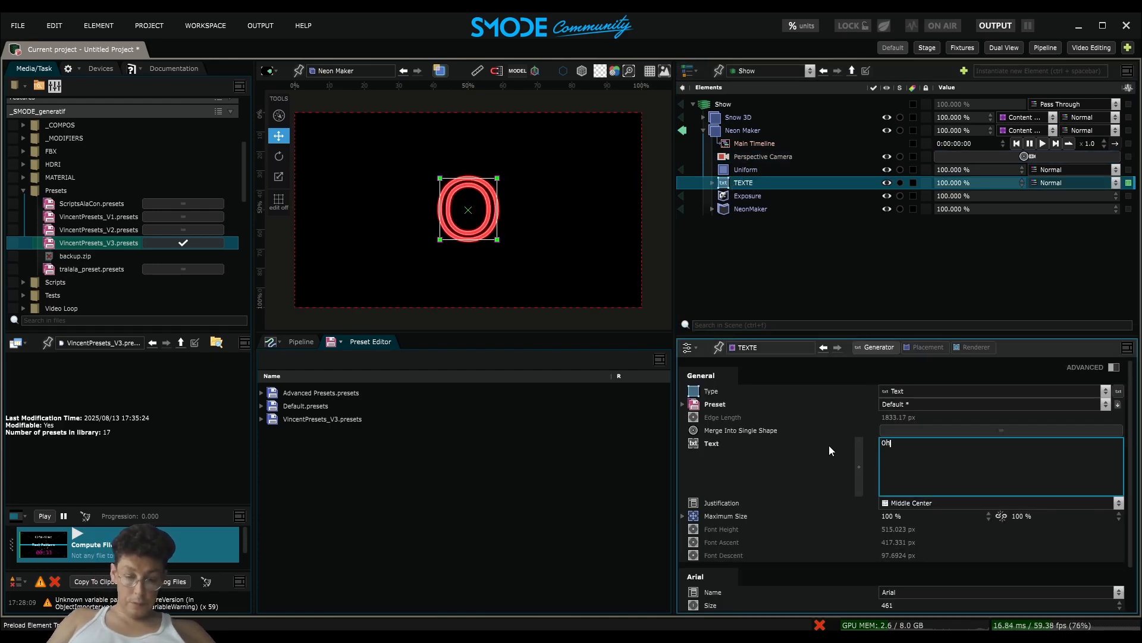
Try out the last Trace percentage of the TEXTE layer's Stroke modifier, return it to 100%, and collapse the Neon Maker compo
left_click(712, 183)
left_click(732, 197)
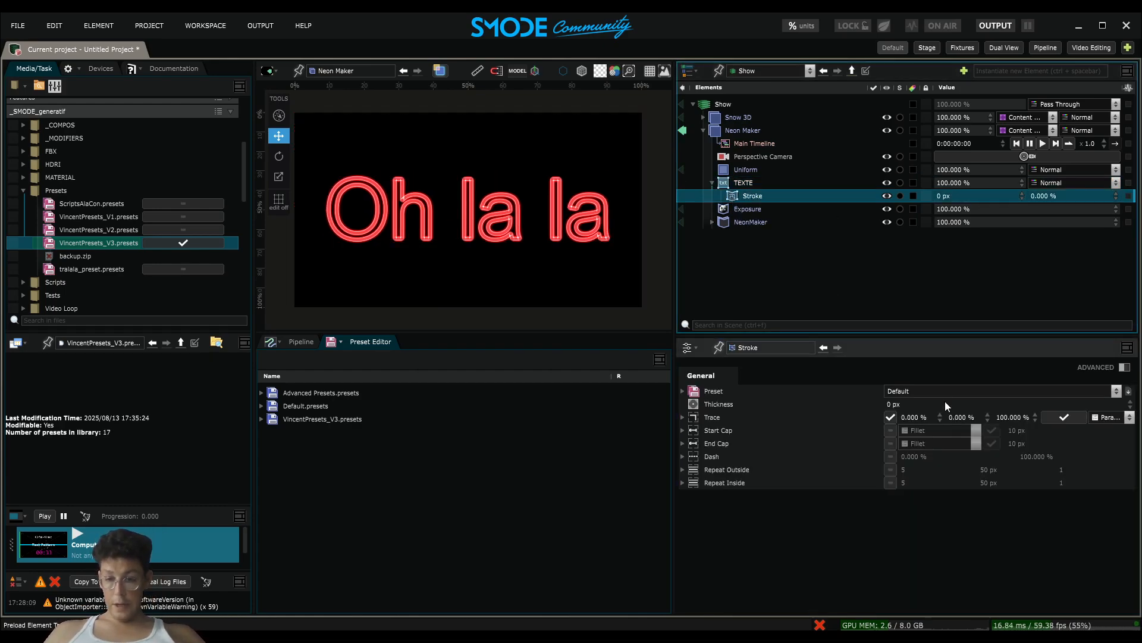
mouse_move(1015, 419)
left_mouse_down()
mouse_move(1015, 506)
mouse_move(1012, 441)
left_mouse_up()
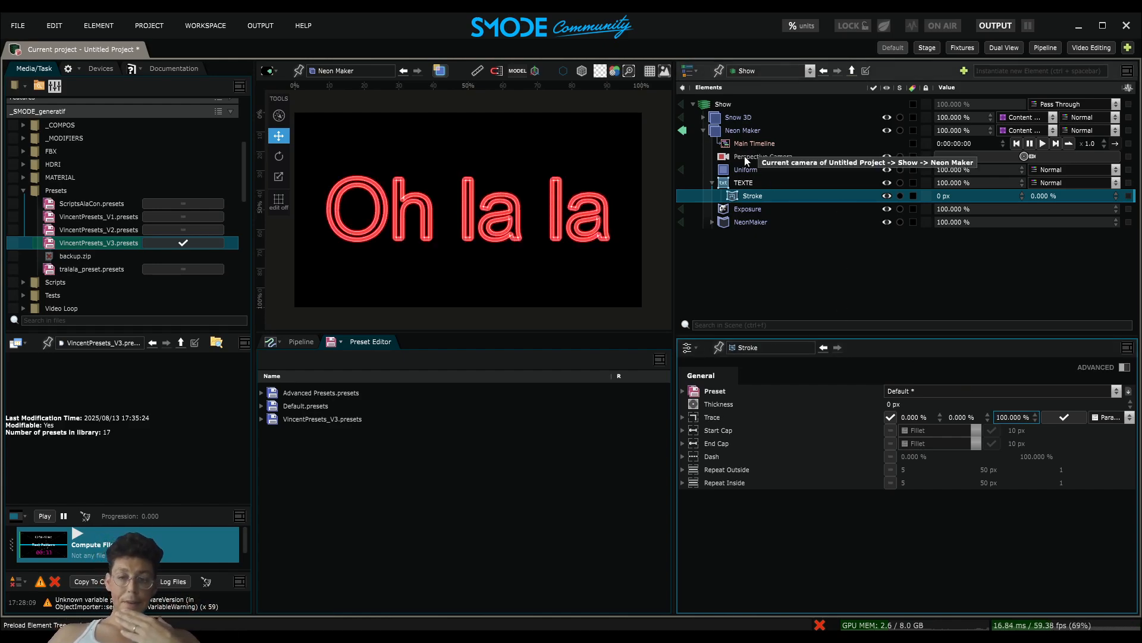
left_click(703, 131)
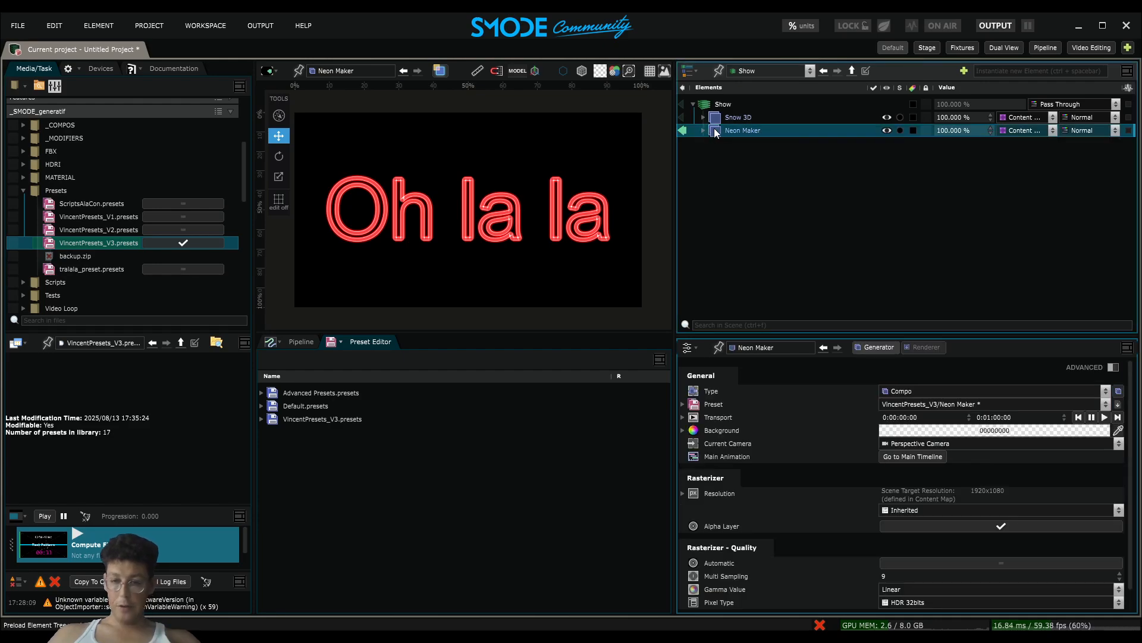
Add a 2D Compo layer to Show from the VincentPresets_V3 "Starfield" preset
right_click(734, 159)
mouse_move(703, 199)
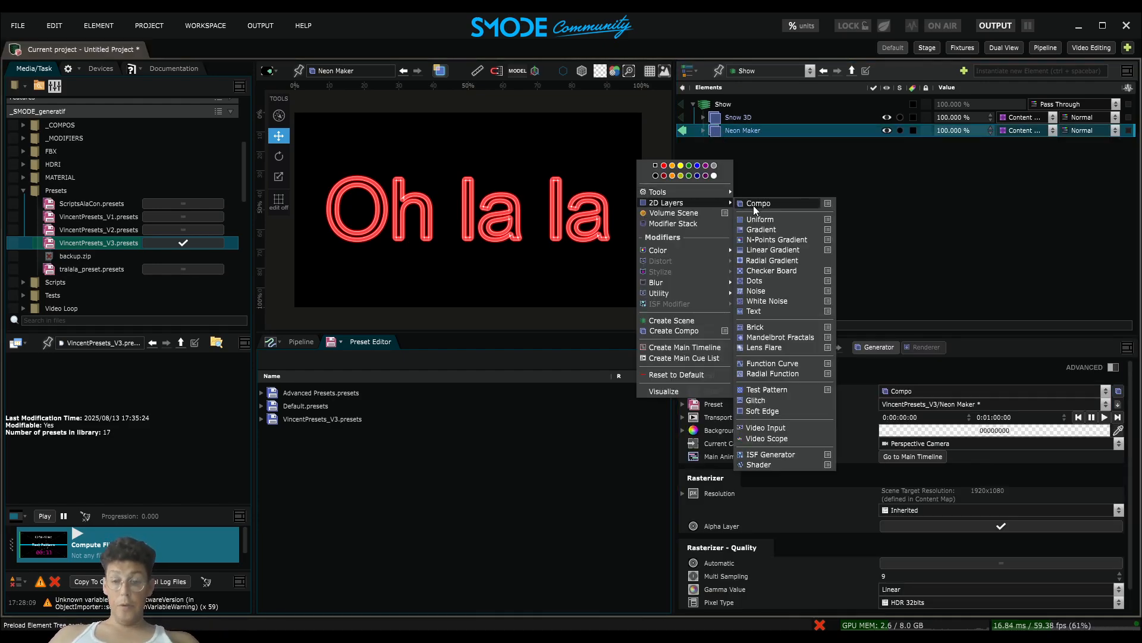
mouse_move(753, 205)
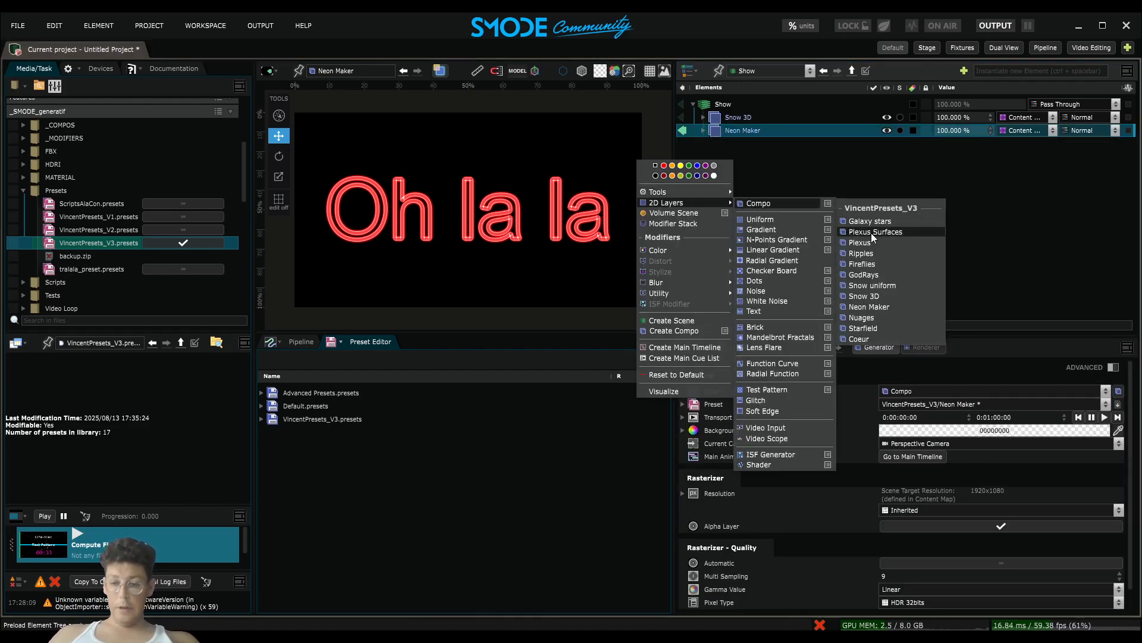
left_click(887, 327)
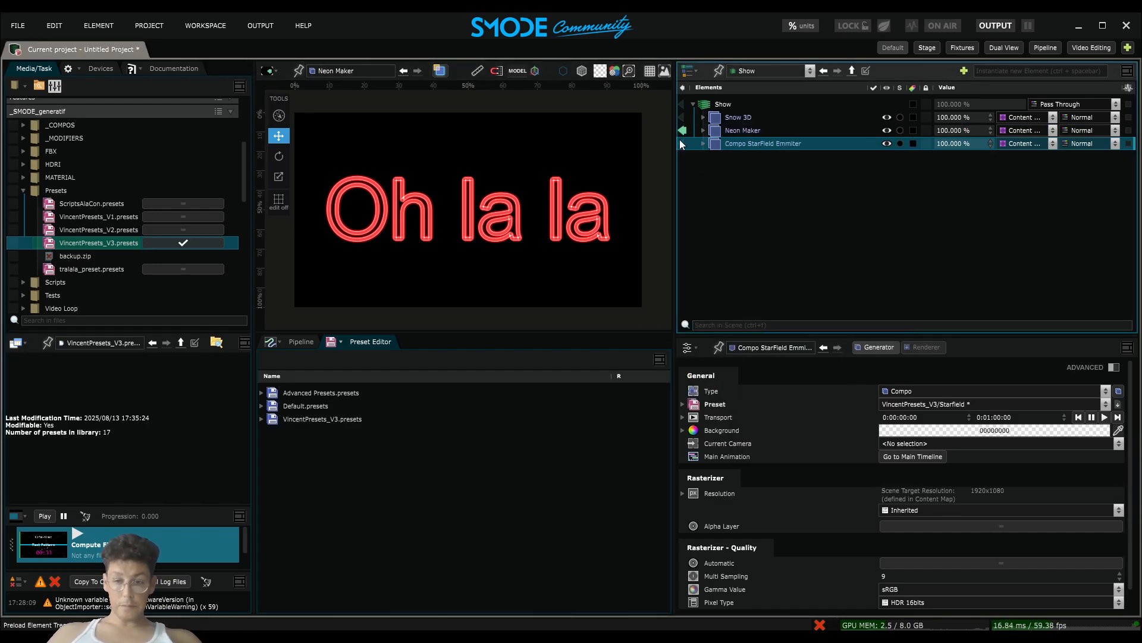
Expand and visualize the StarField compo, make its Perspective Camera the current camera, and expand the StarField Emmiter
left_click(703, 144)
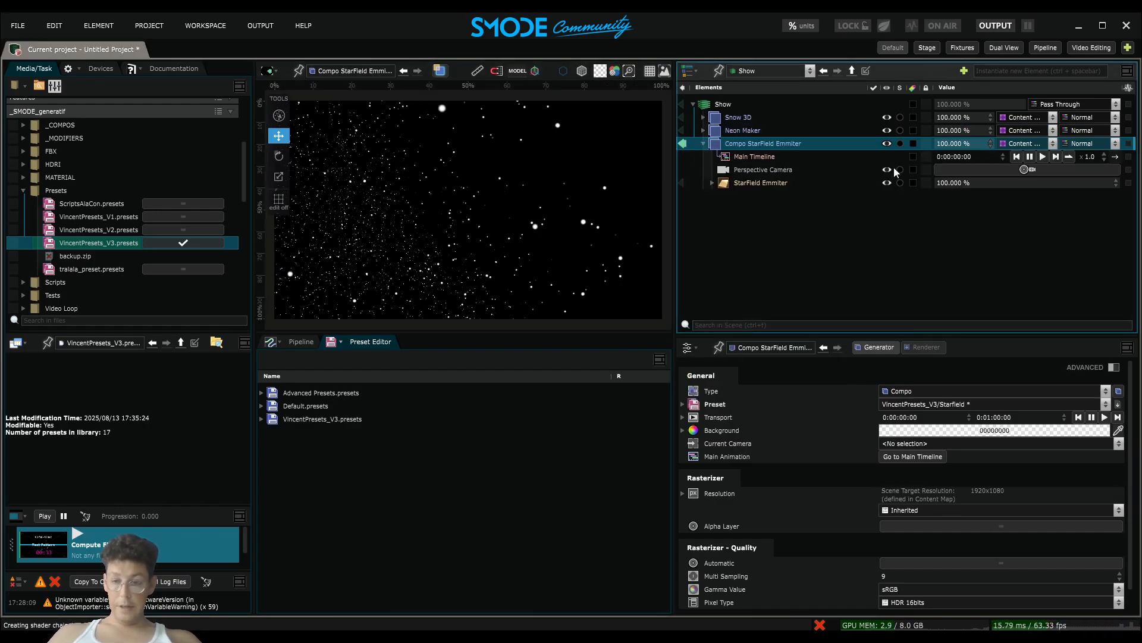
left_click(1025, 170)
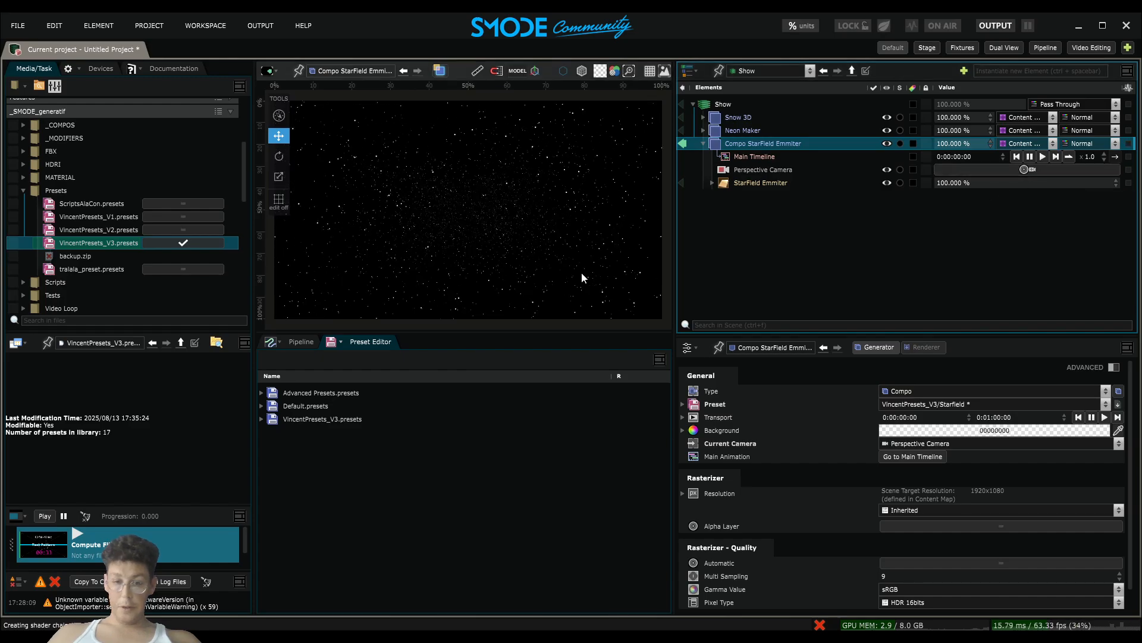
left_click(713, 182)
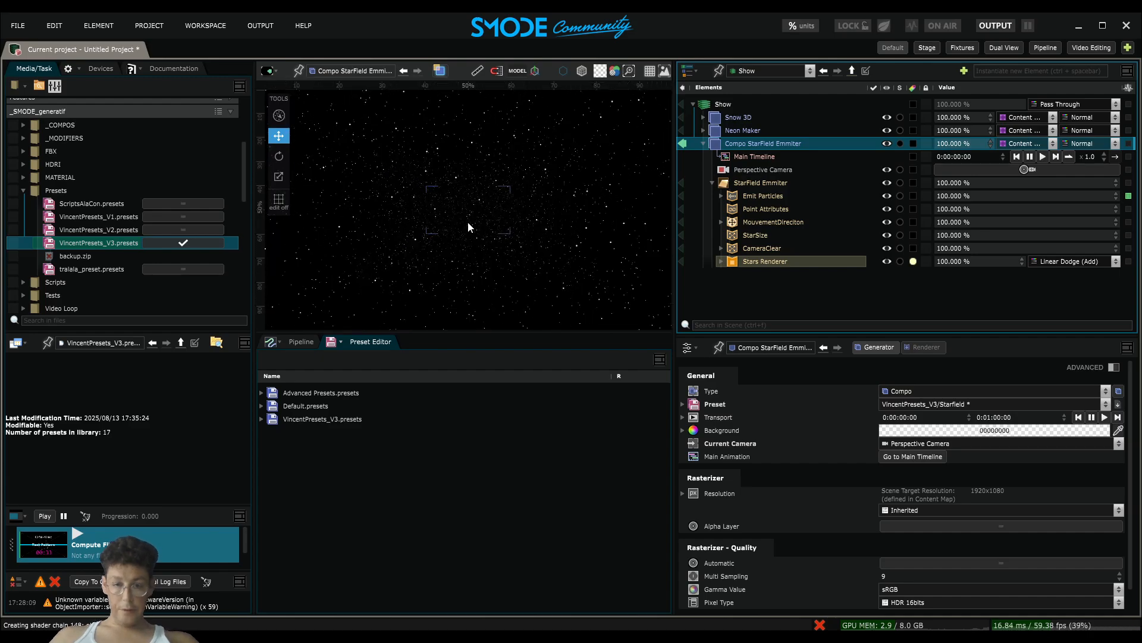
scroll(468, 222, "down", 2)
scroll(468, 221, "up", 2)
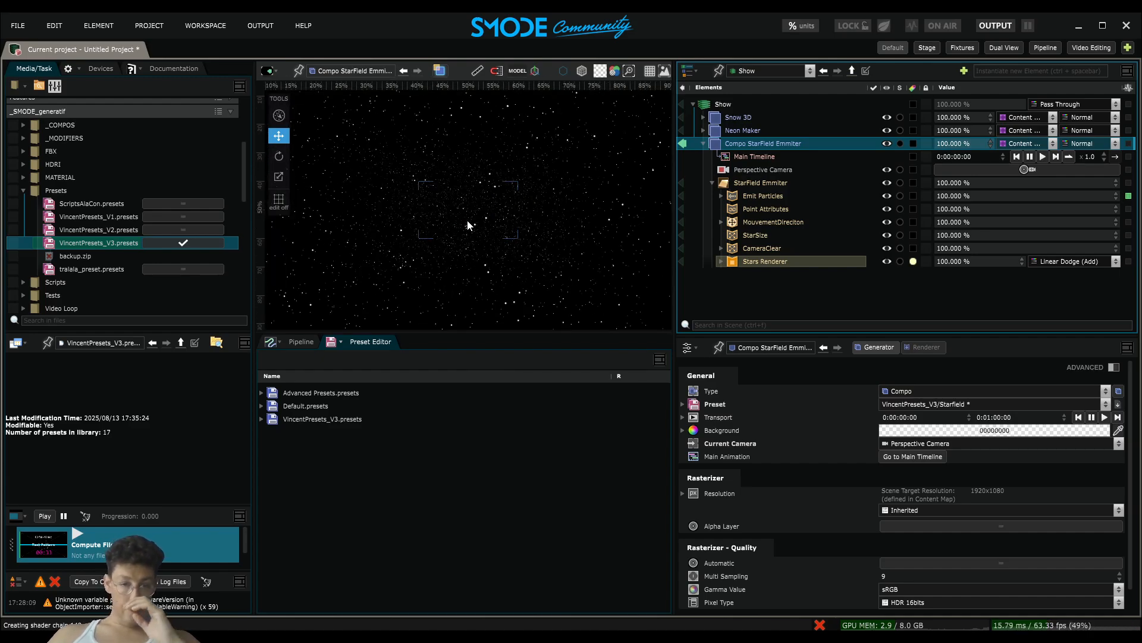
Delete the Snow 3D, Neon Maker and StarField compos from Show together
left_click(704, 144)
left_click(738, 116, "shift")
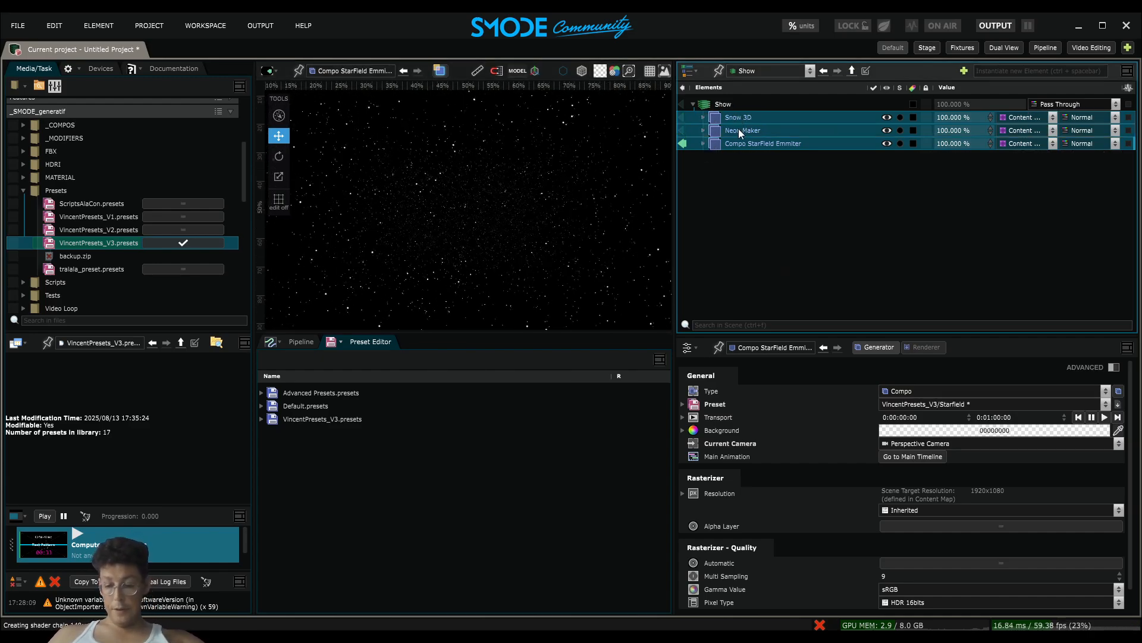
key("Delete")
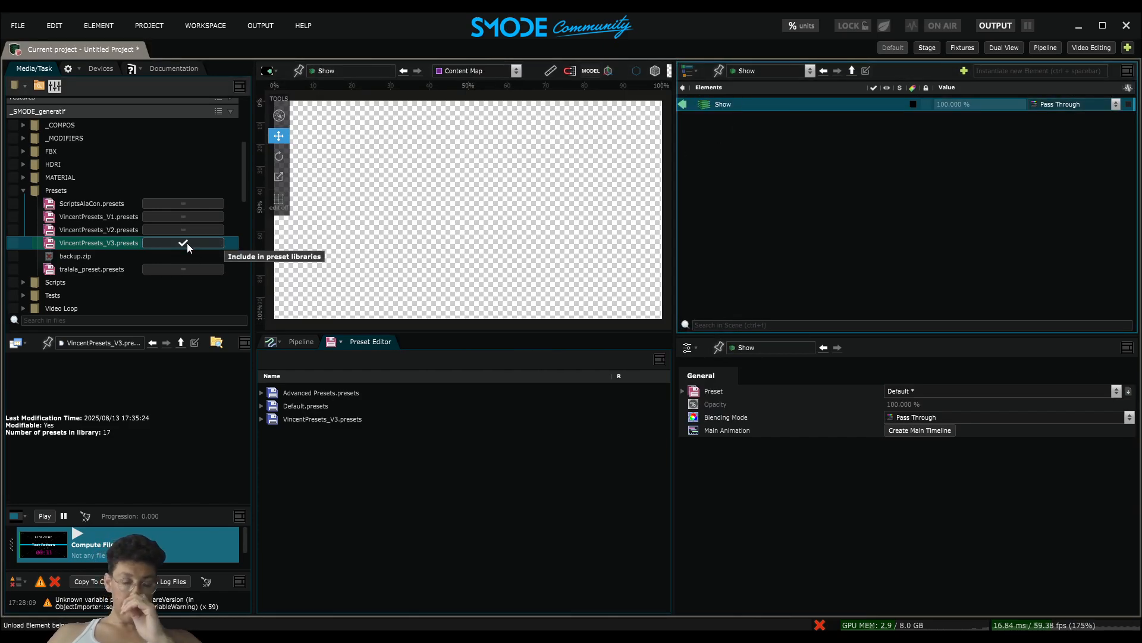
Expand the VincentPresets_V3 library in the Preset Editor and examine its preset categories, including Compo Based
left_click(21, 190)
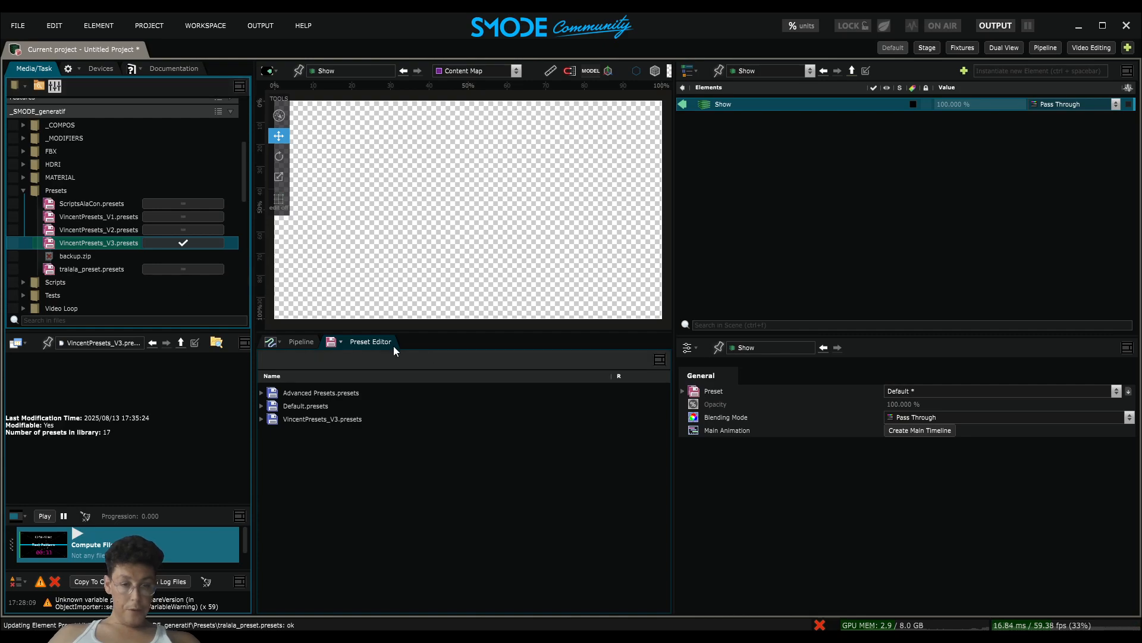
left_click(261, 418)
scroll(381, 441, "down", 1)
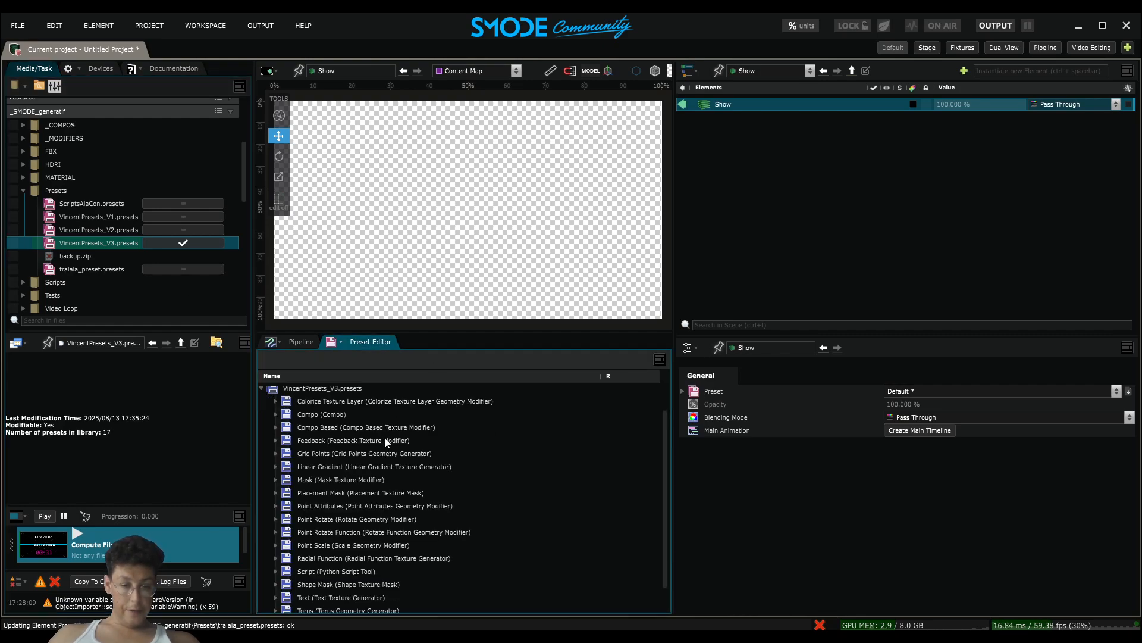
left_click_drag(517, 329, 517, 200)
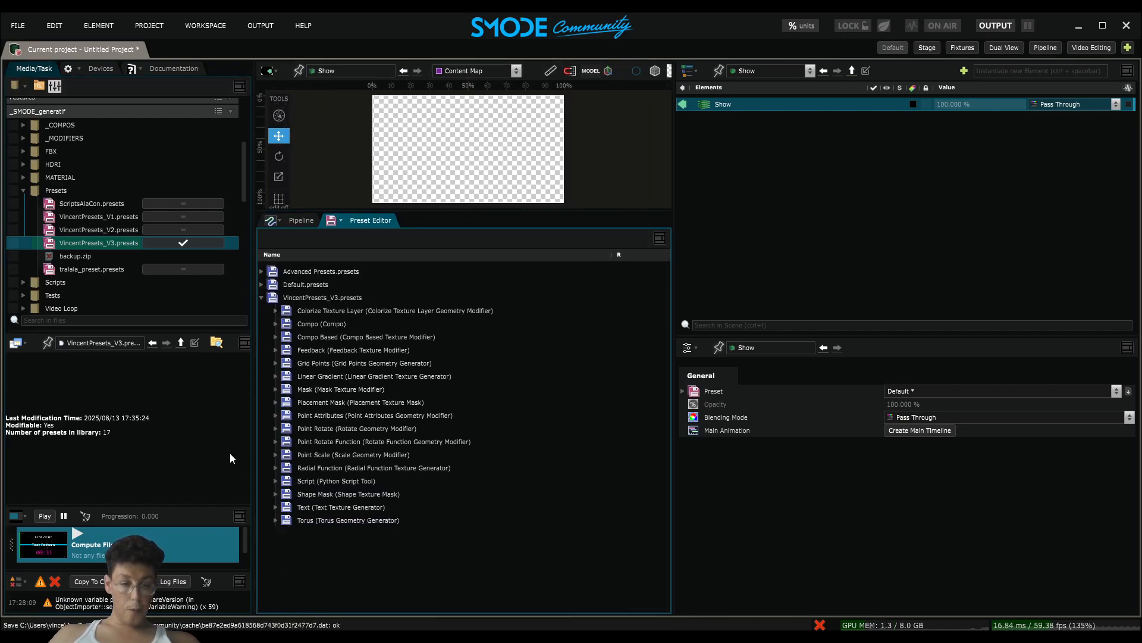
left_click(356, 336)
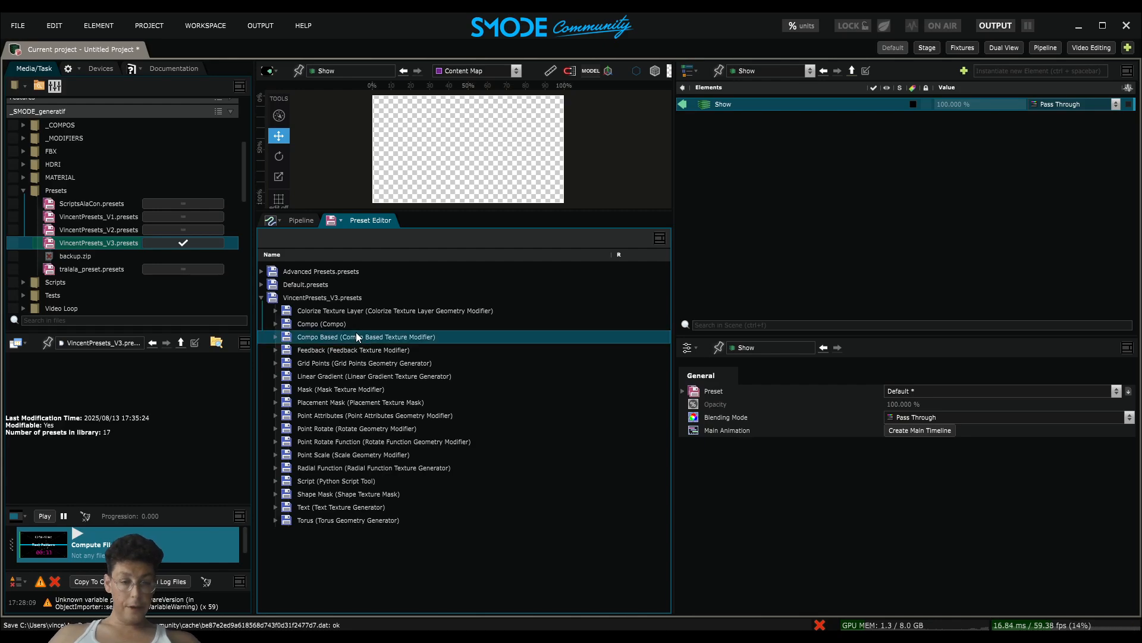
left_click(277, 338)
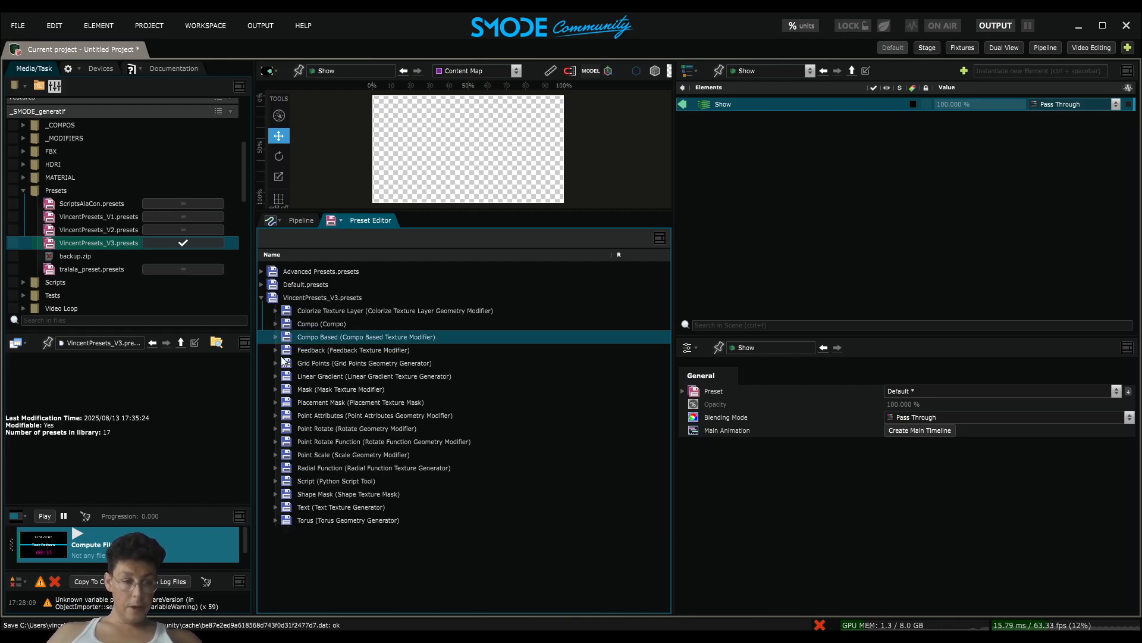
Expand the Videos folder inside MEDIAS of the REPOSITORY_TRAINING directory
scroll(13, 179, "up", 2)
left_click(53, 142)
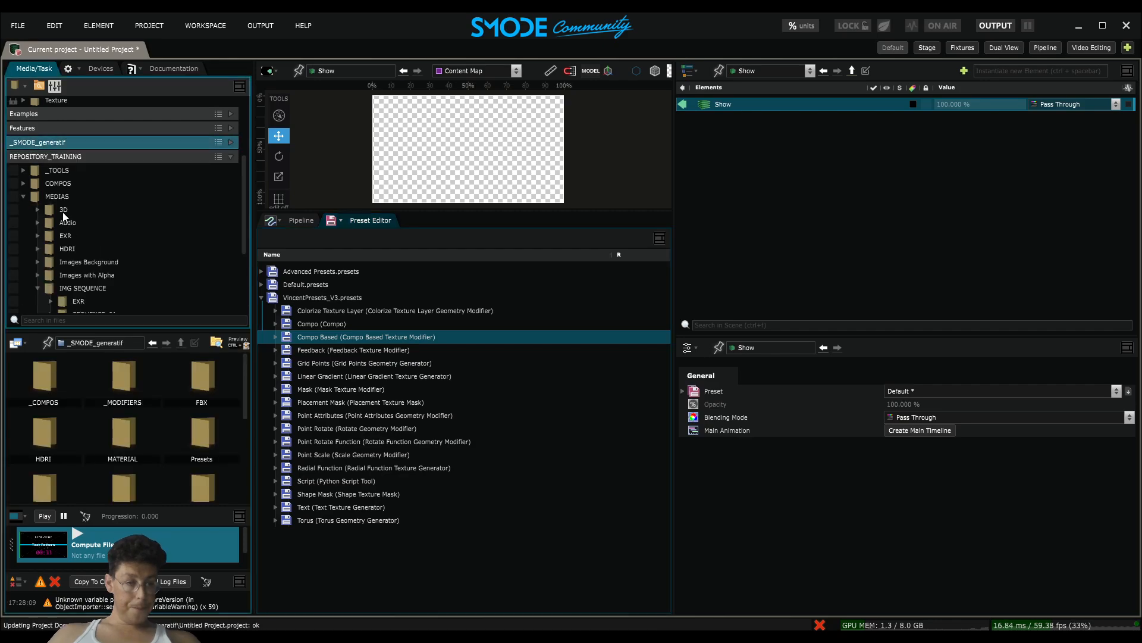
scroll(16, 205, "down", 2)
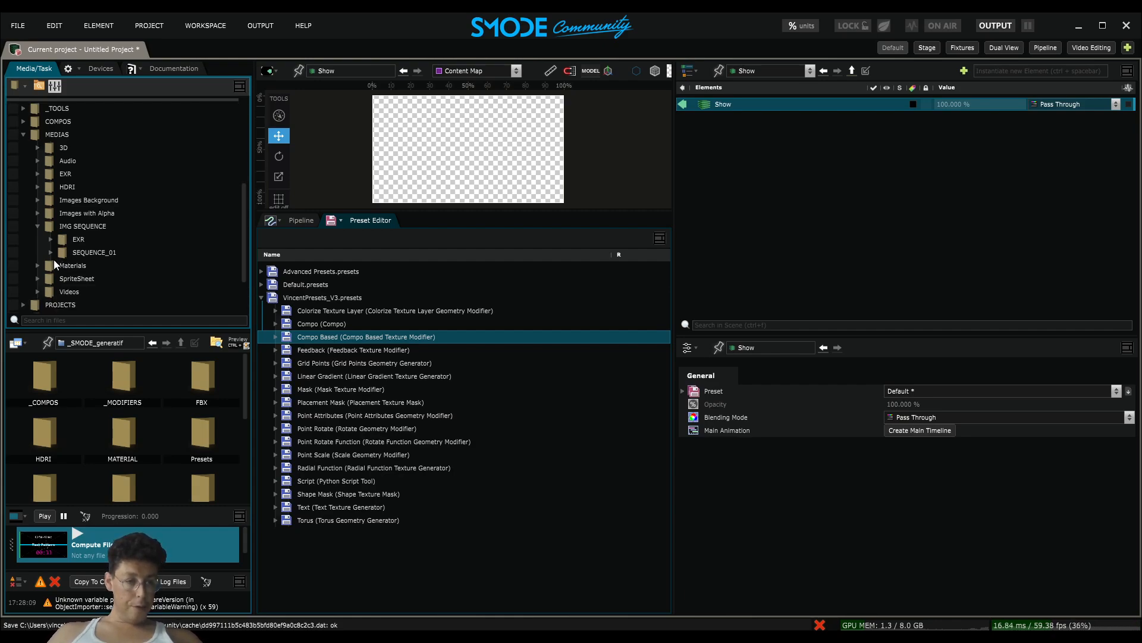
scroll(37, 238, "down", 2)
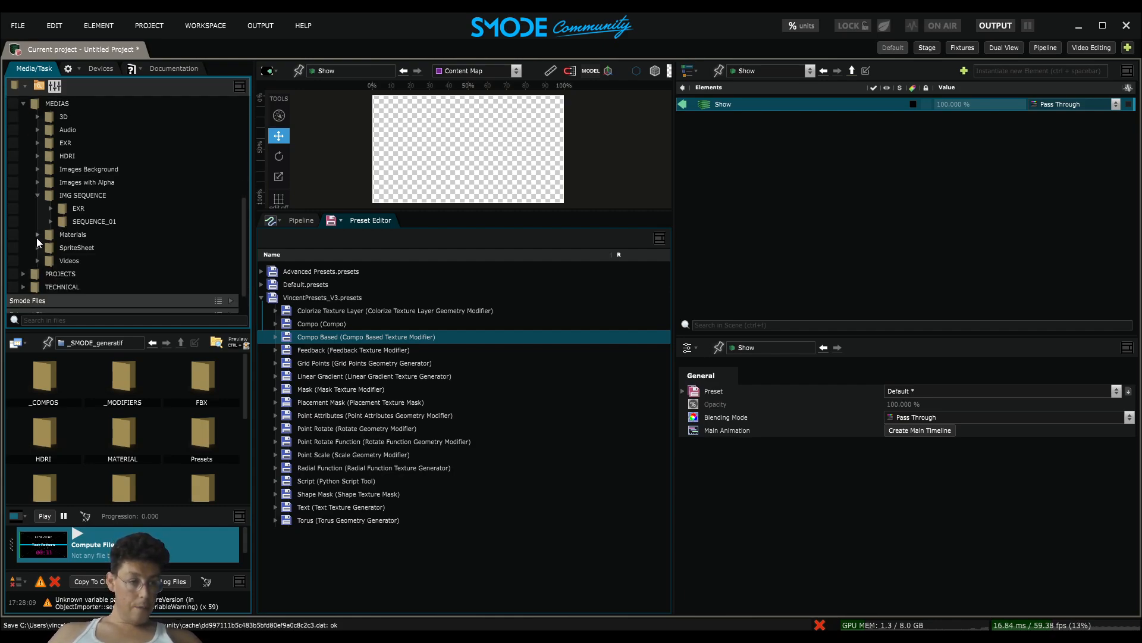
left_click(37, 261)
scroll(76, 256, "down", 3)
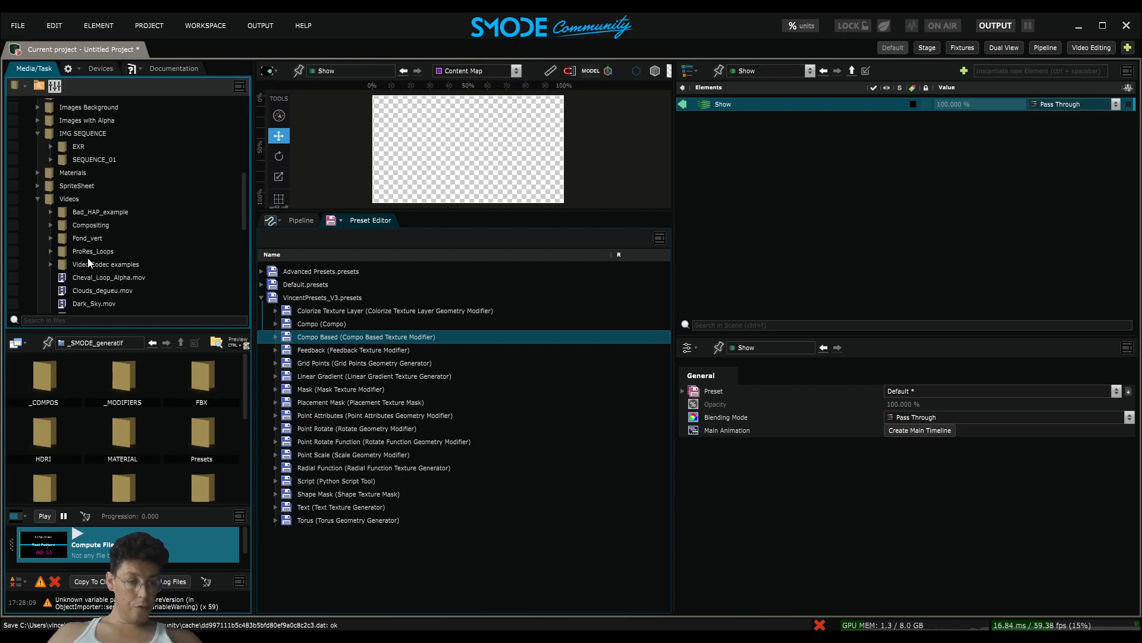
scroll(89, 256, "down", 3)
Add Cheval_Loop_Alpha.mov from the Videos folder to Show and give it standalone playback
left_click(98, 242)
left_click(98, 227)
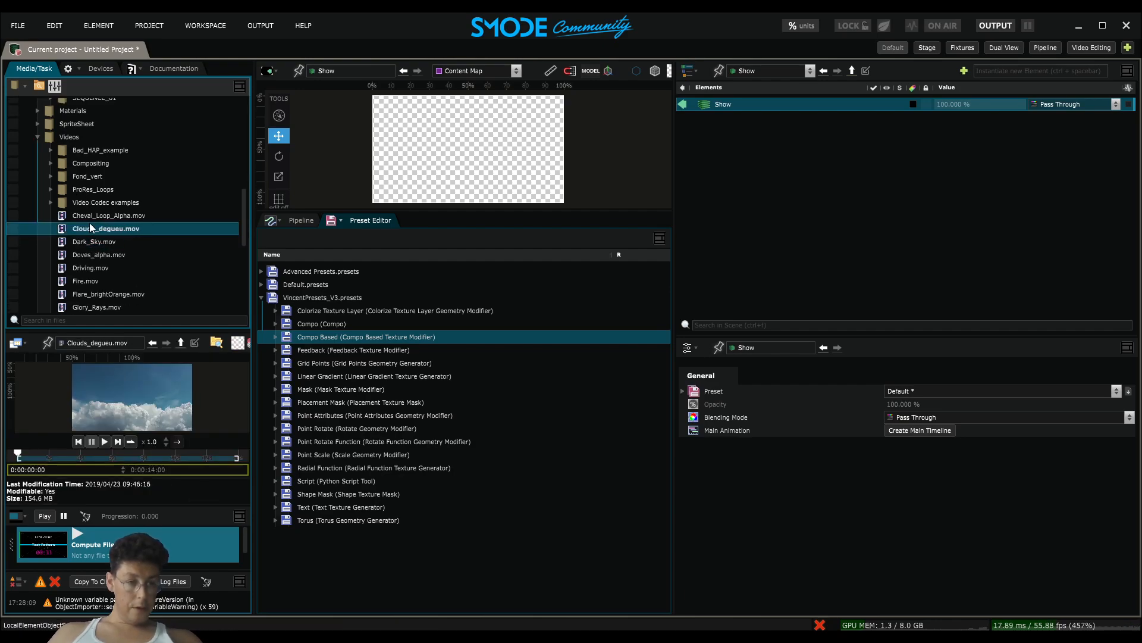
left_click(80, 216)
left_click_drag(75, 215, 838, 187)
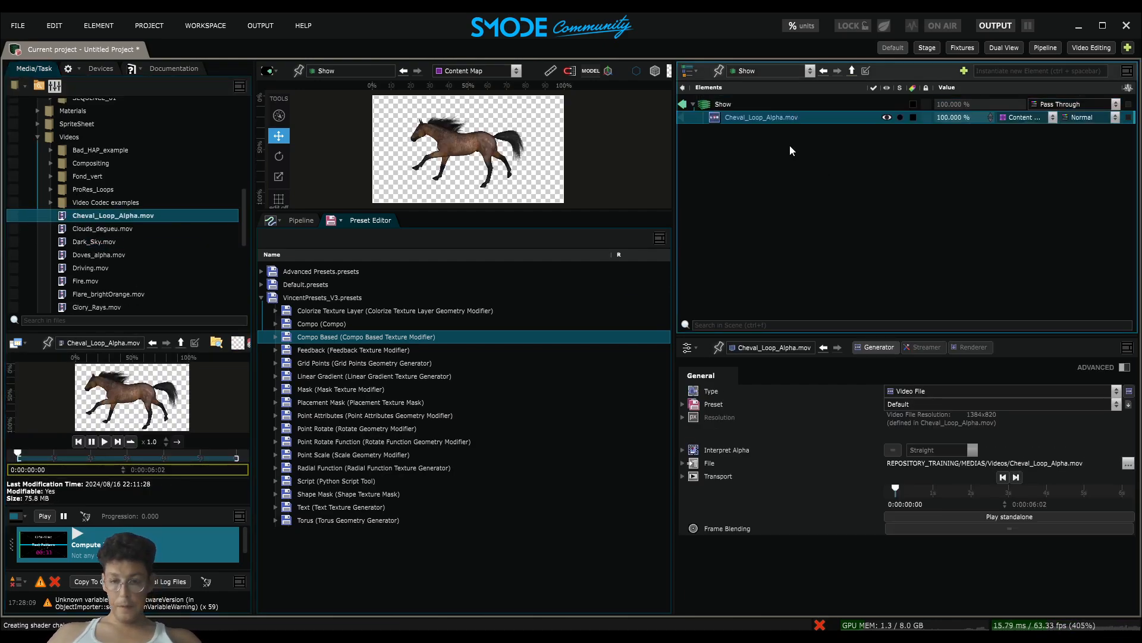
left_click(1025, 517)
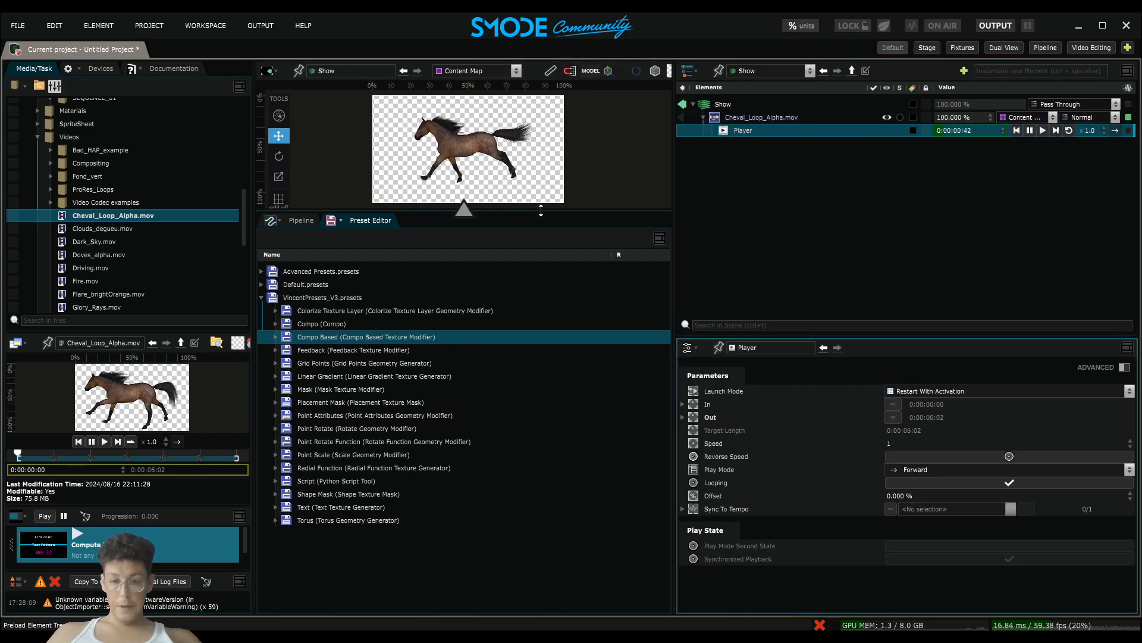
left_click_drag(542, 209, 541, 360)
Add a Compo Based utility modifier to the Cheval_Loop_Alpha.mov layer from the VincentPresets_V3 "Vitrail Maker" preset
left_click(741, 114)
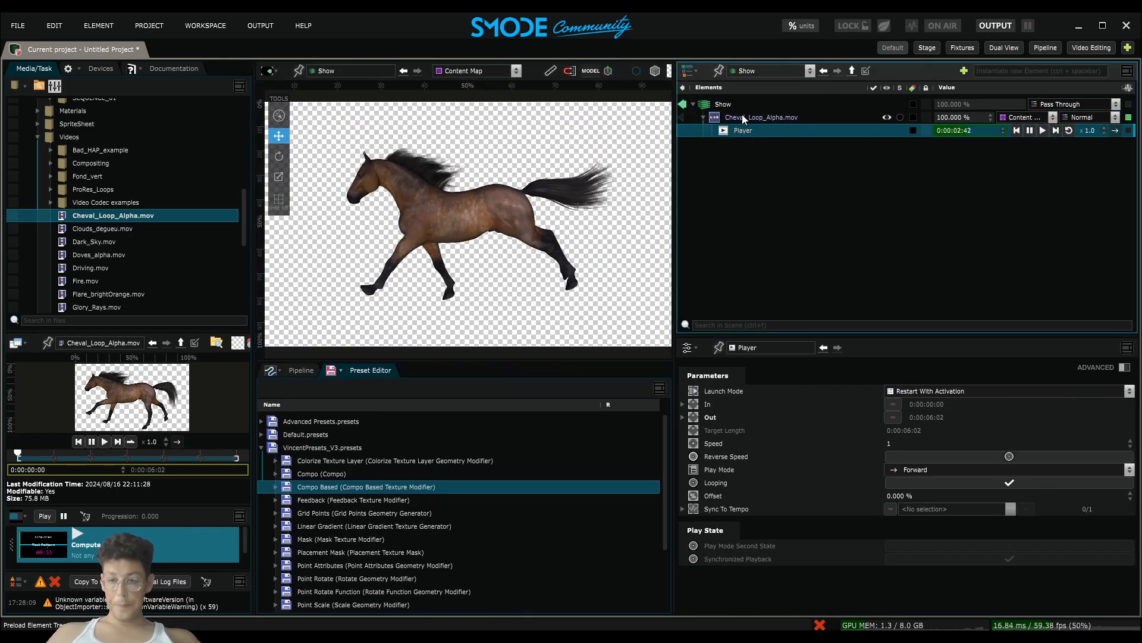
right_click(741, 114)
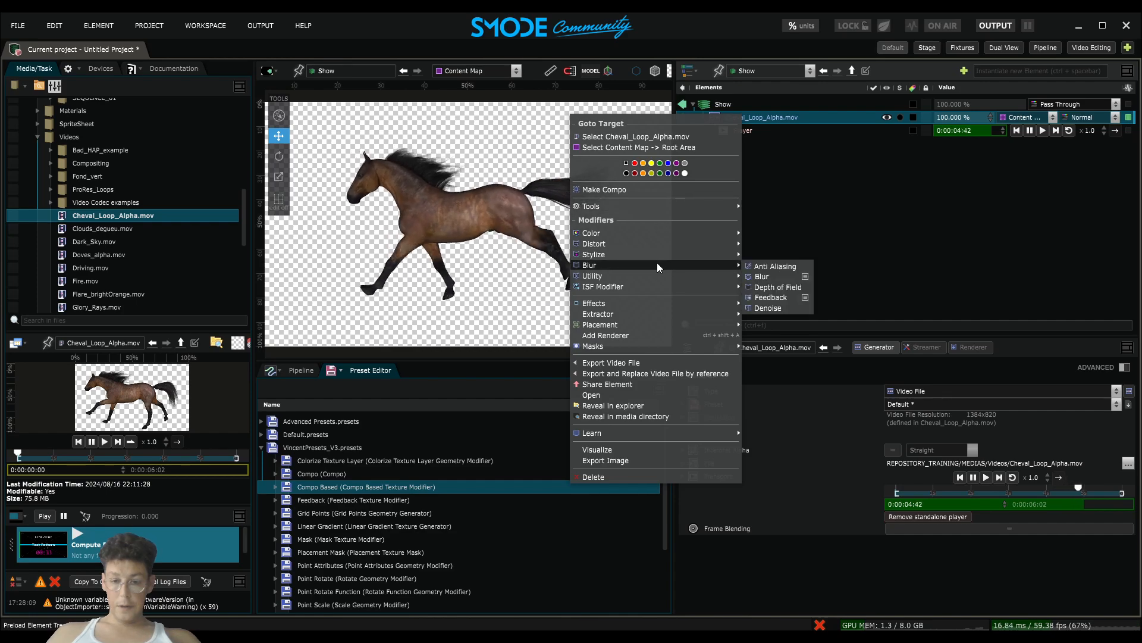
mouse_move(639, 275)
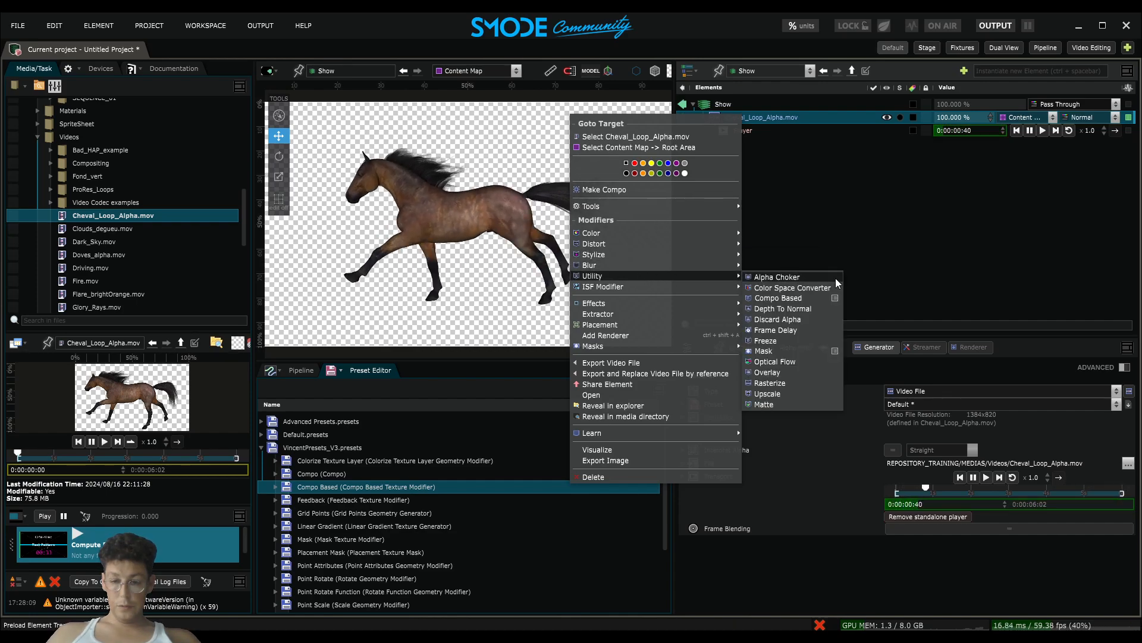
mouse_move(837, 299)
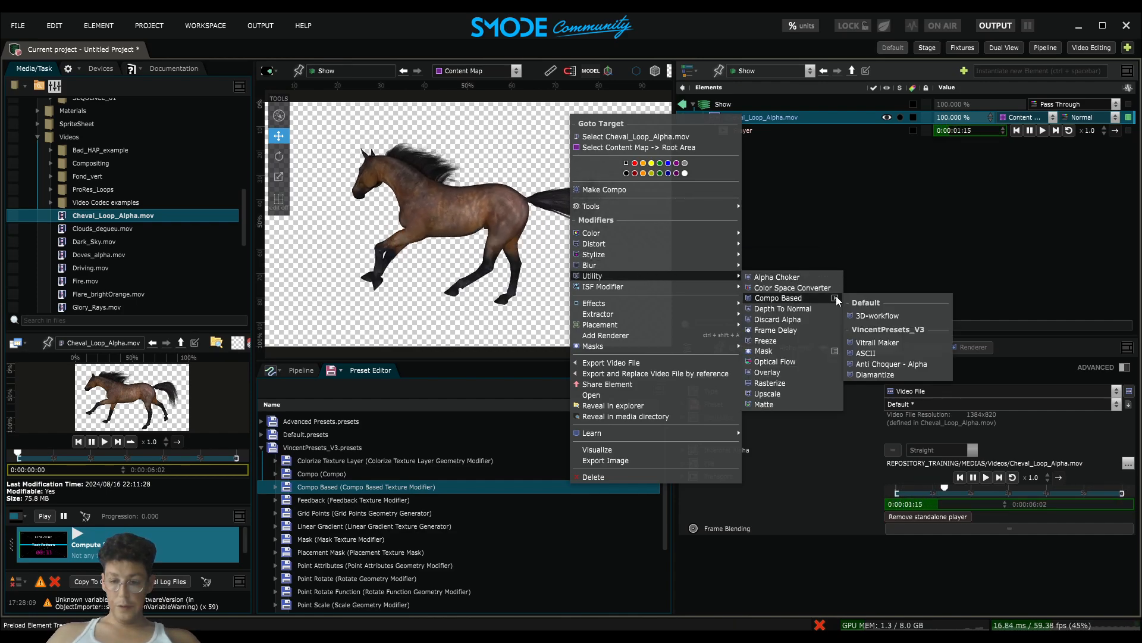
left_click(877, 343)
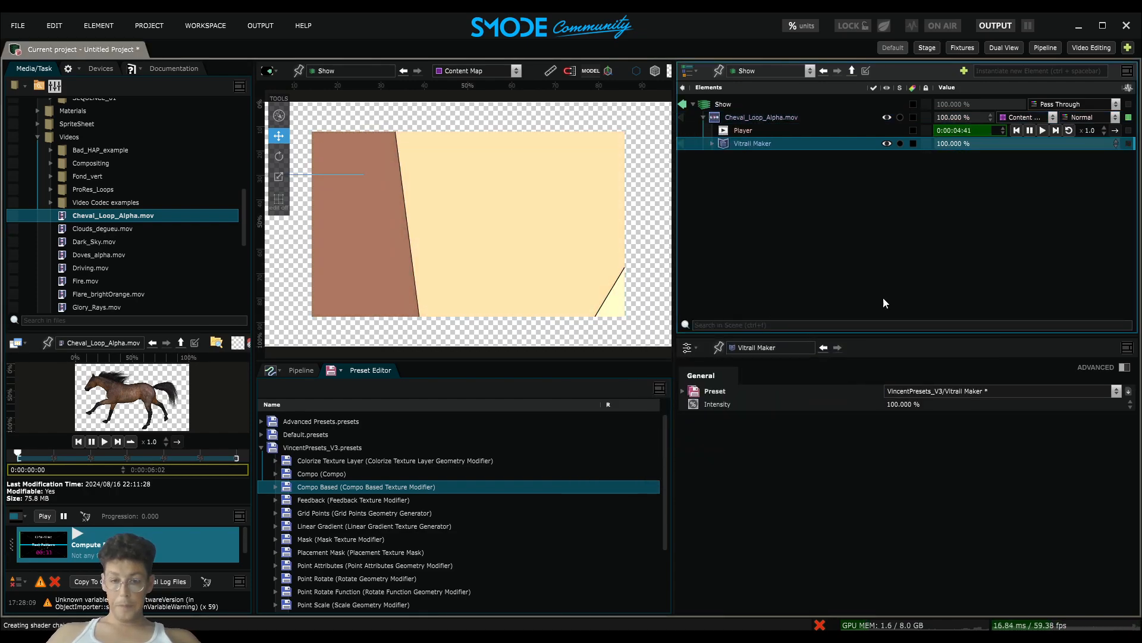
Expand the Vitrail Maker modifier and its Compo, make the Orthographic Camera the current camera, and check the stained-glass effect on the horse
left_click(711, 143)
left_click(721, 157)
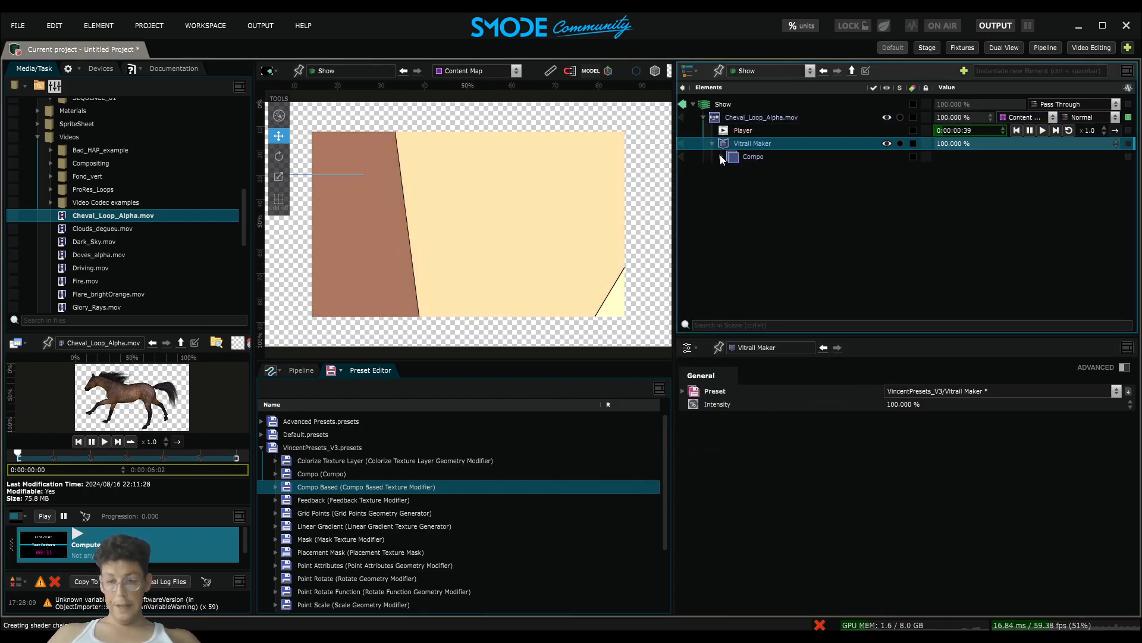
left_click(1011, 170)
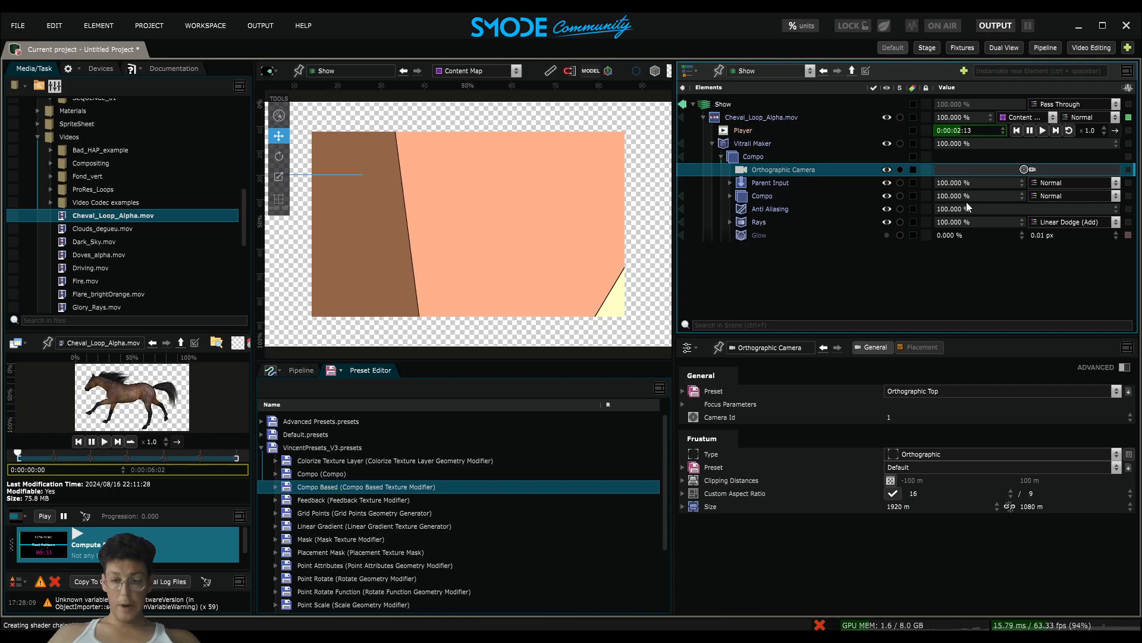
left_click(1012, 169)
scroll(446, 203, "up", 5)
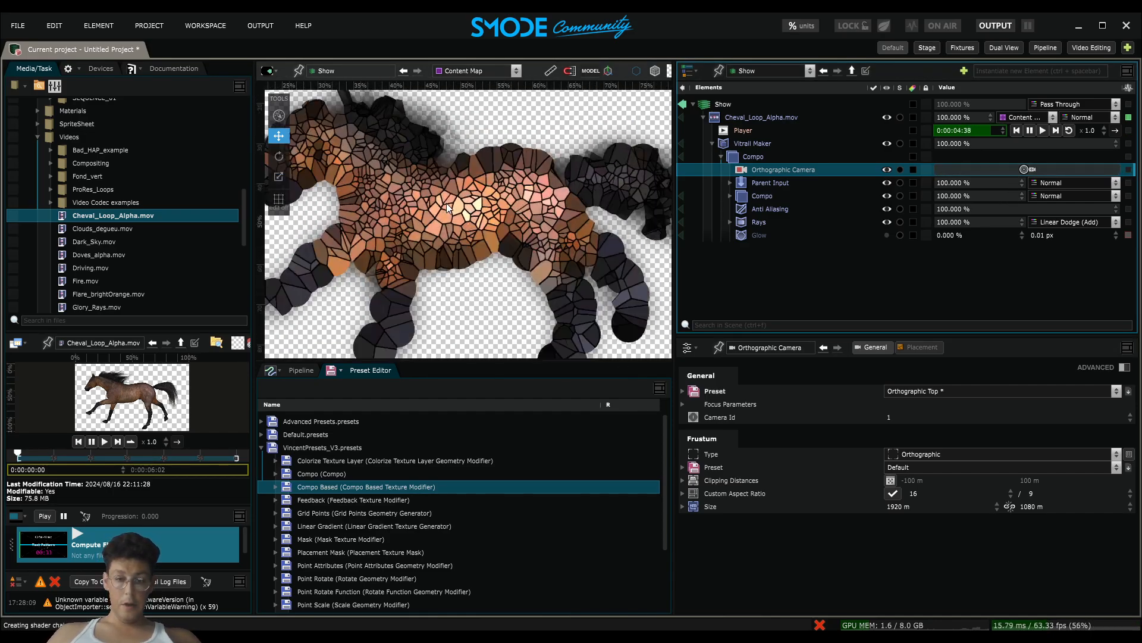
scroll(441, 157, "down", 3)
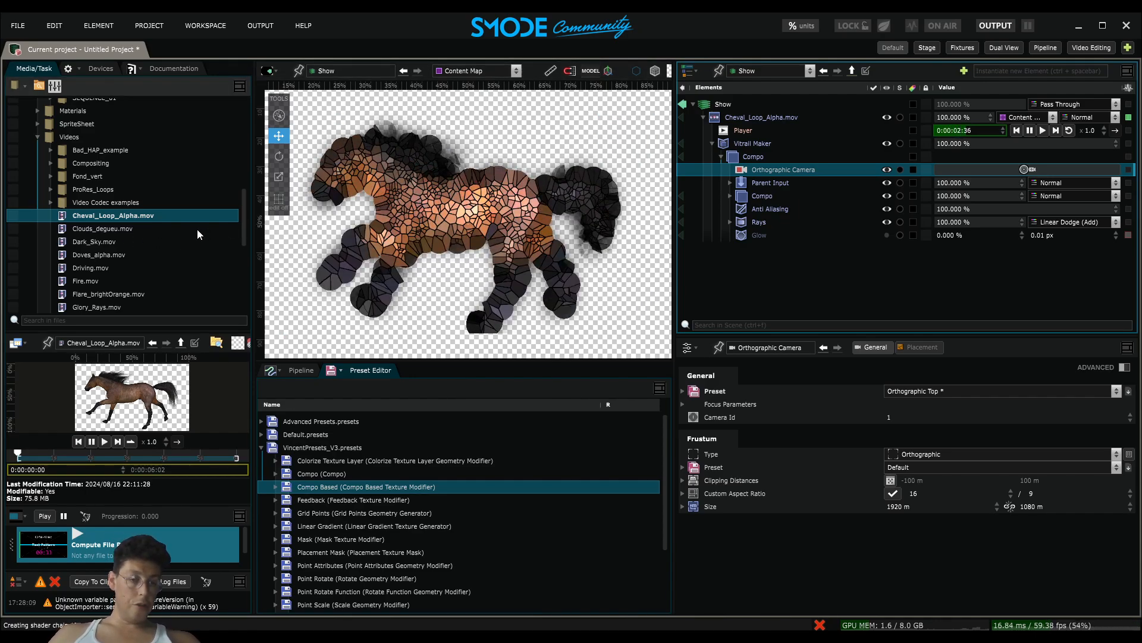
Add Fire.mov from the Videos folder to Show, placed behind the Cheval_Loop_Alpha.mov layer
left_click(84, 255)
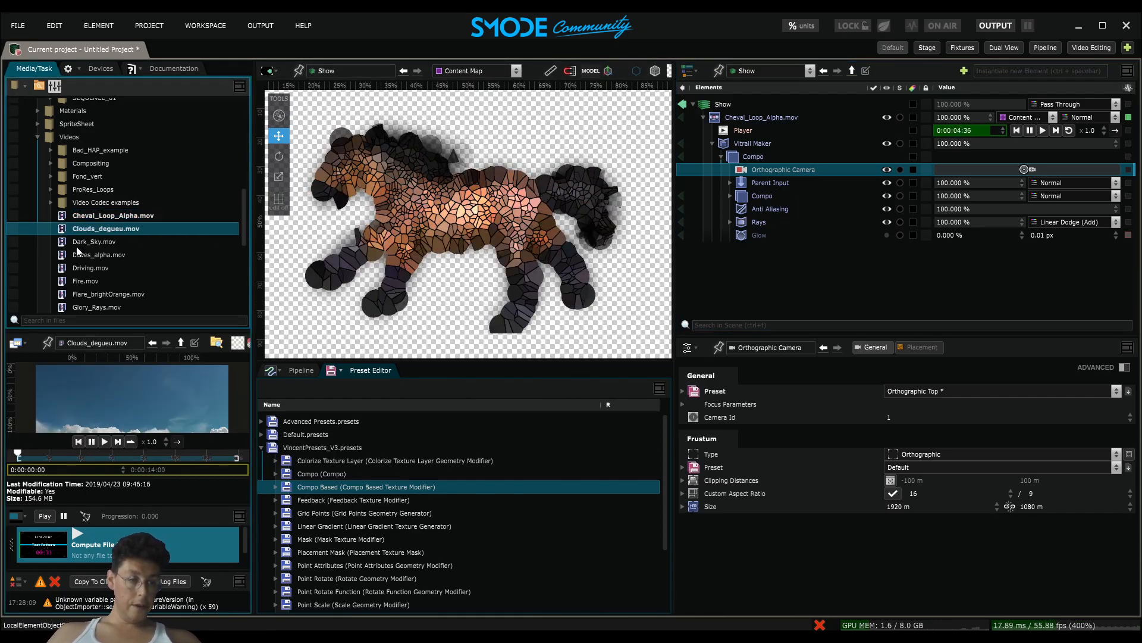
scroll(86, 251, "down", 3)
left_click(87, 216)
left_click_drag(87, 216, 788, 126)
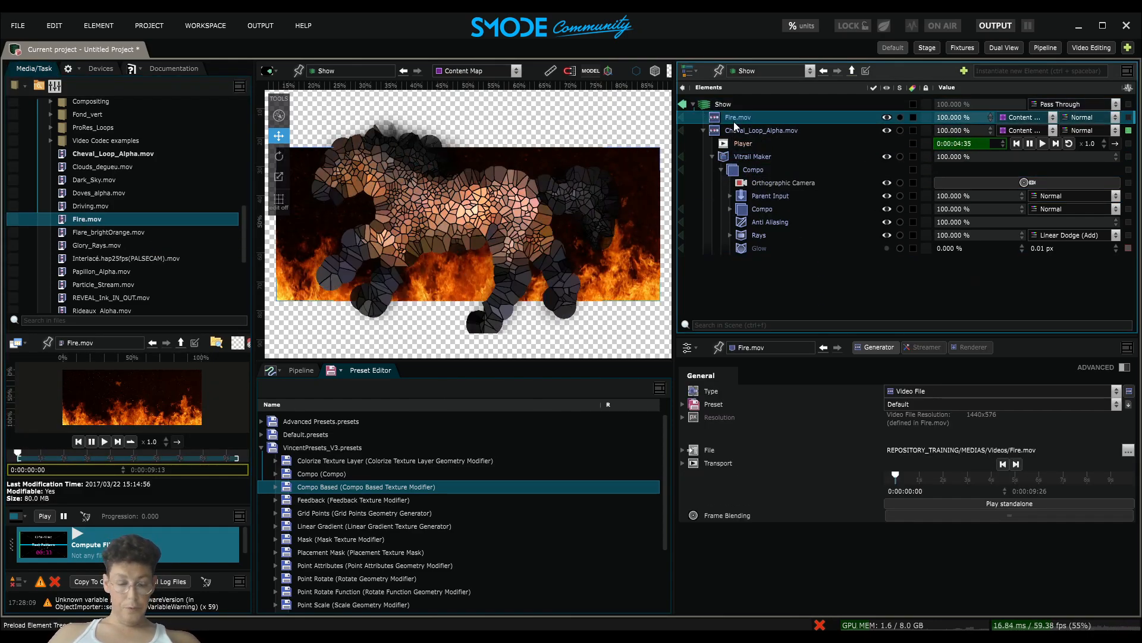
Group Fire.mov and Cheval_Loop_Alpha.mov in one compo, and move the Vitrail Maker modifier from the horse layer to that compo
key("ctrl+g")
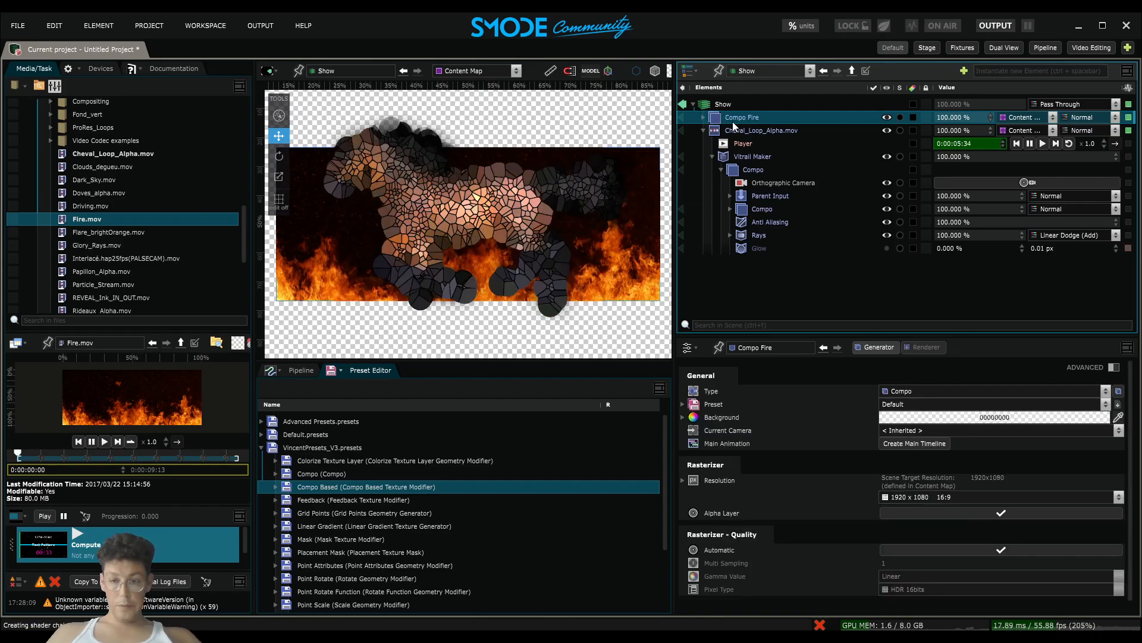
left_click(703, 117)
left_click_drag(721, 144, 732, 118)
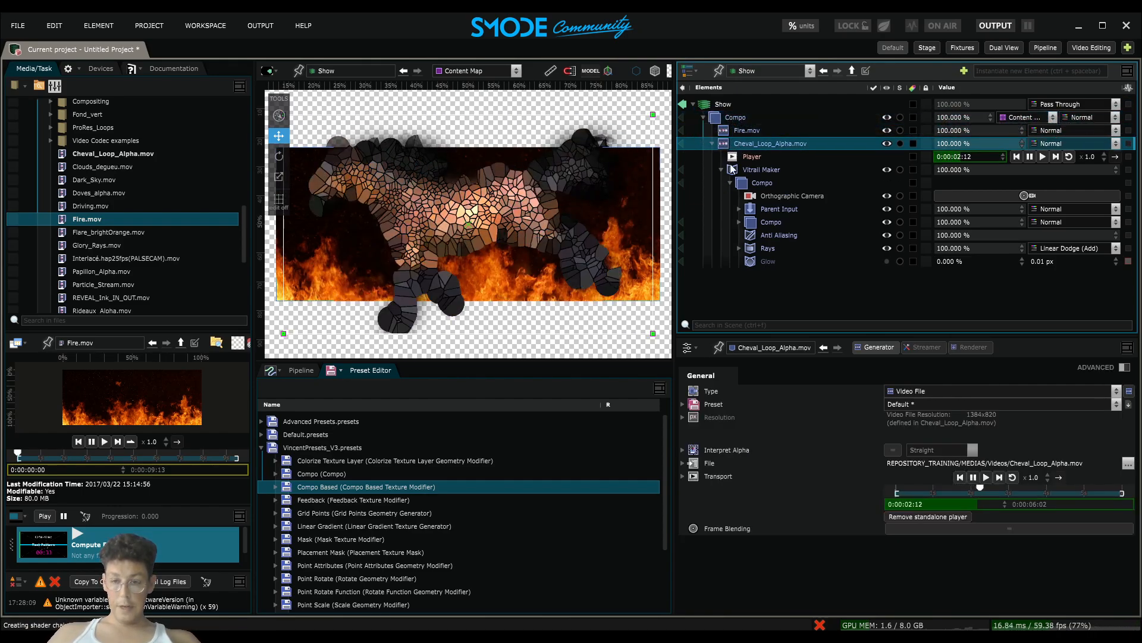
left_click_drag(735, 172, 694, 171)
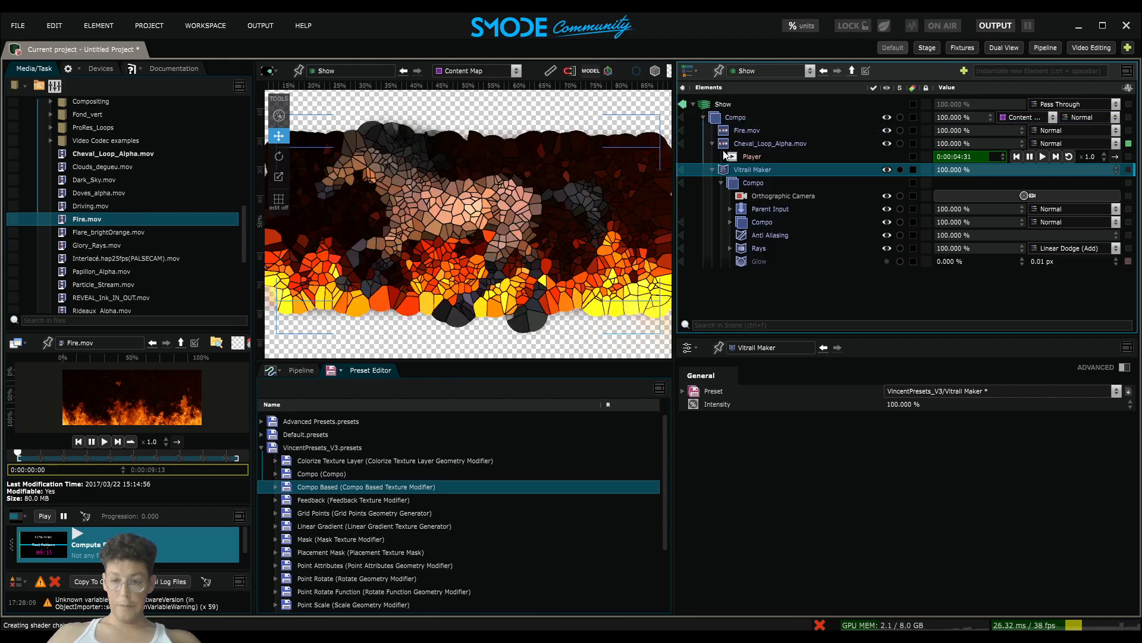
Visualize the Vitrail Maker modifier's input, set Fire.mov to play standalone, and enlarge the output preview
left_click(683, 169)
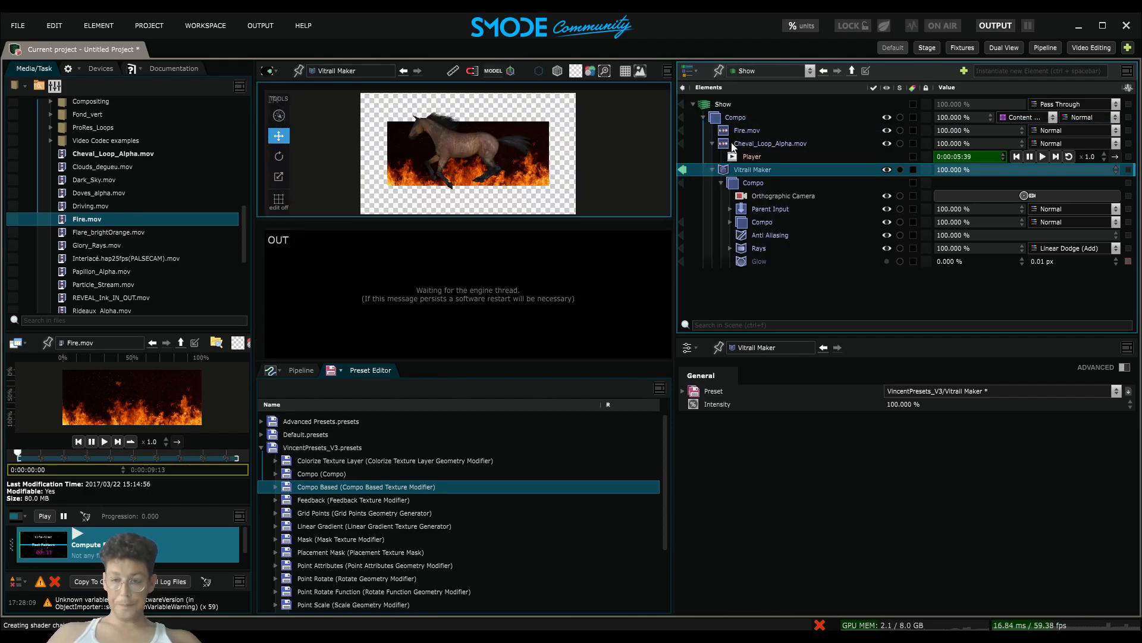
left_click(750, 131)
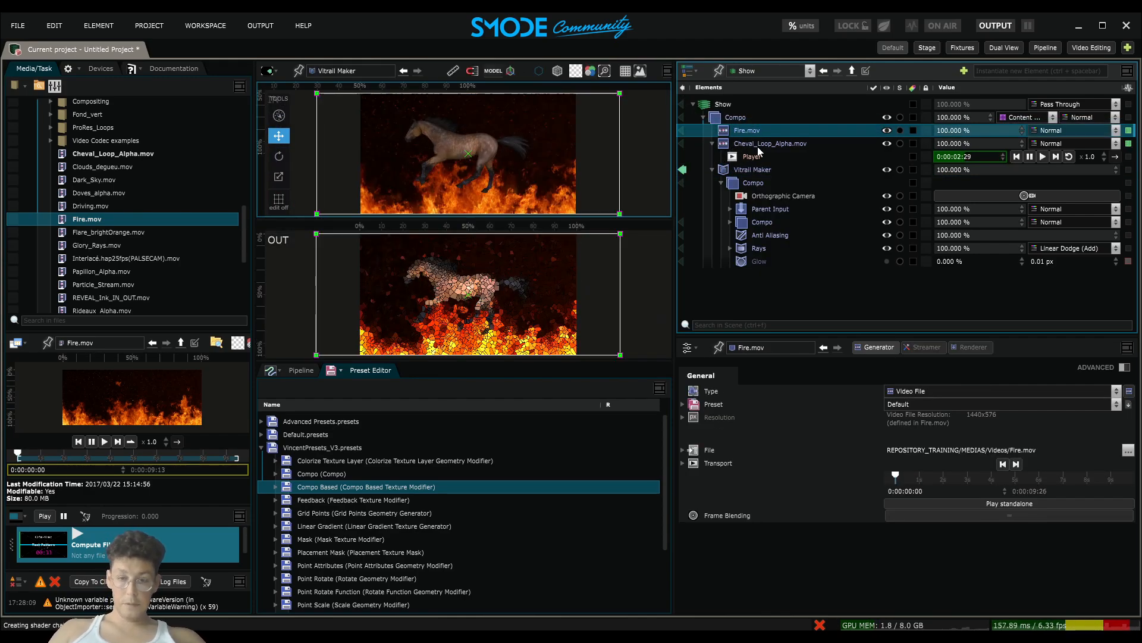
left_click(998, 505)
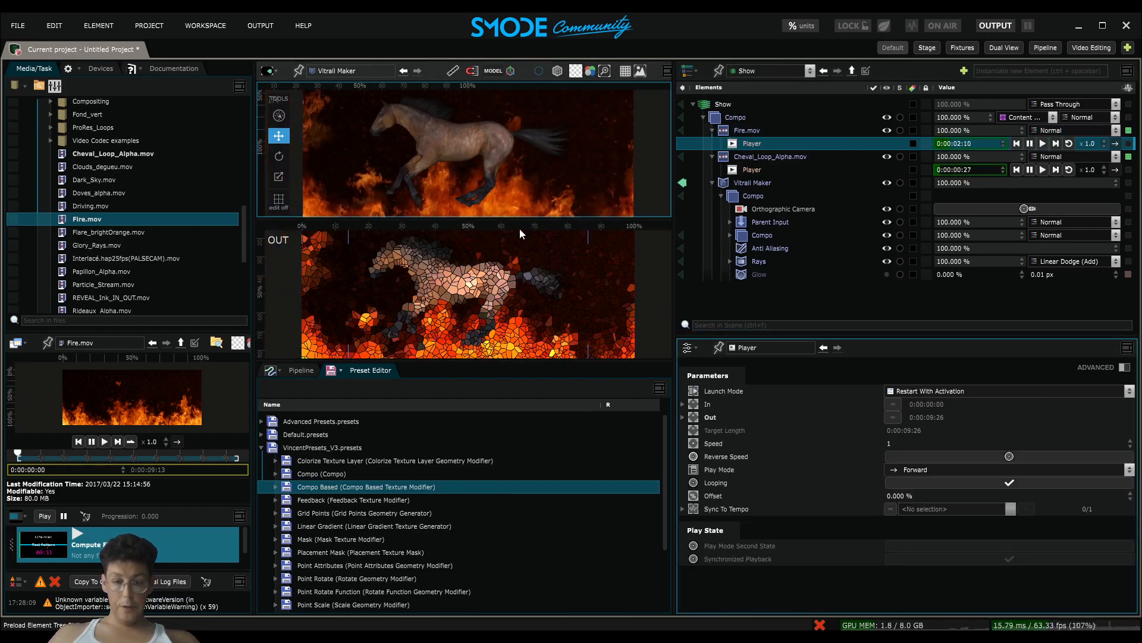
left_click_drag(522, 219, 523, 166)
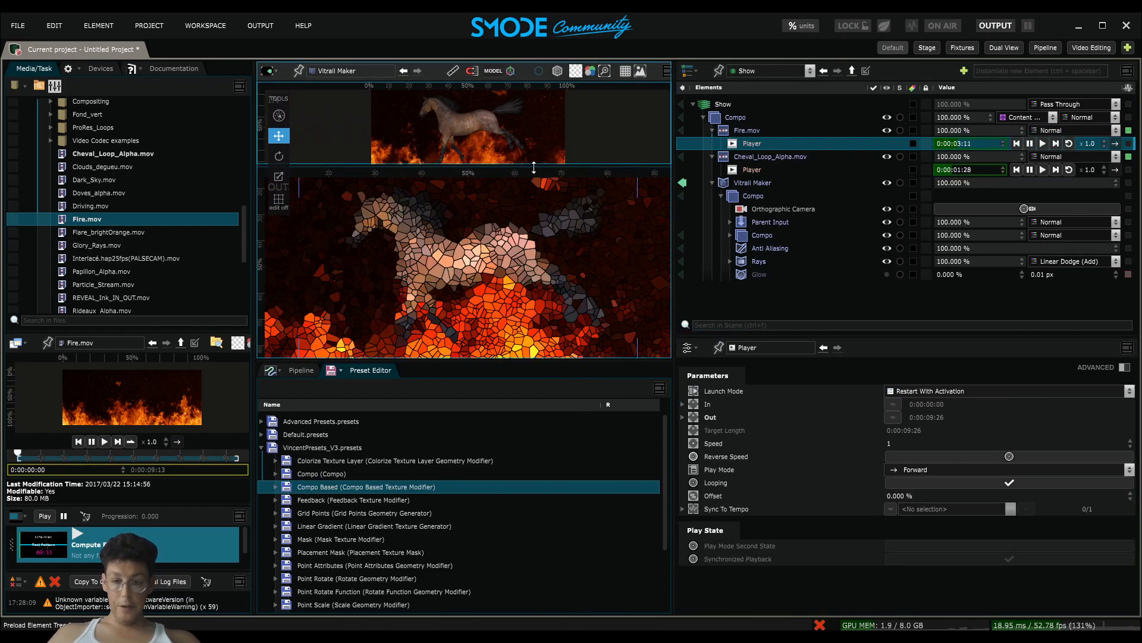
left_click(730, 235)
left_click(731, 235)
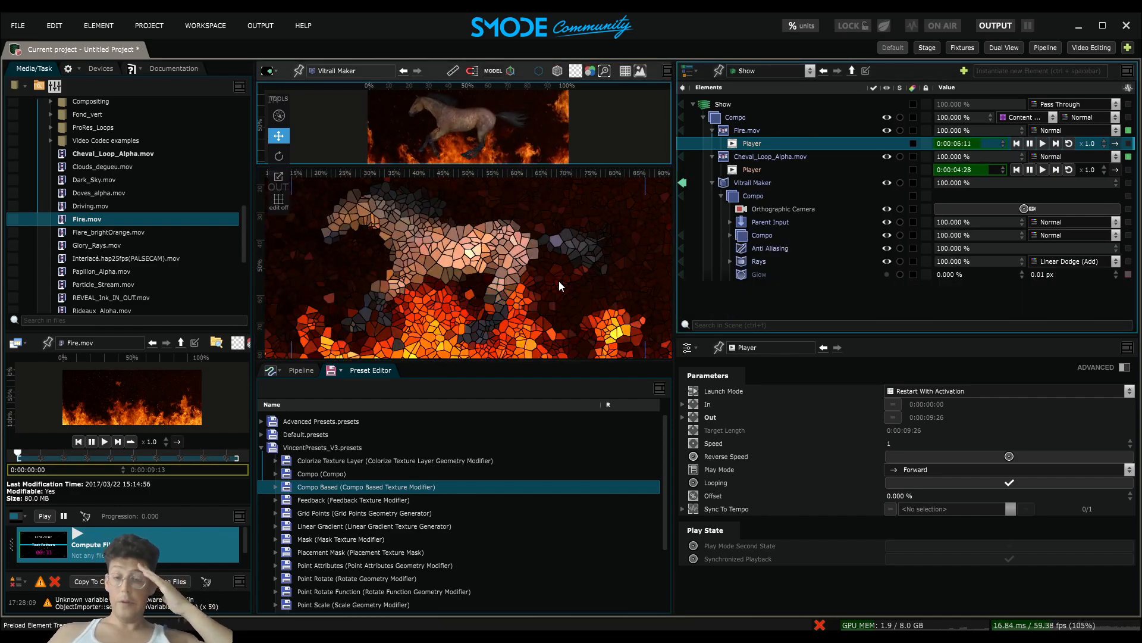
Delete the Vitrail Maker modifier from the compo
left_click(752, 182)
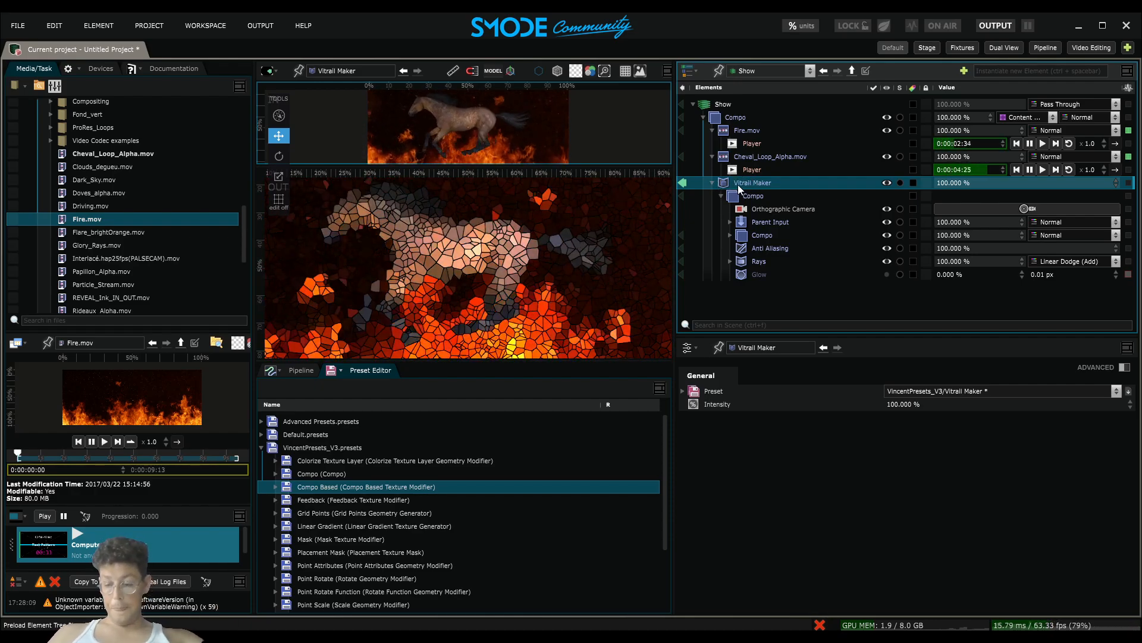
key("Delete")
key("Return")
Add a Compo Based utility modifier from the VincentPresets_V3 "ASCII" preset to the compo and make its Perspective Camera the current camera
right_click(727, 110)
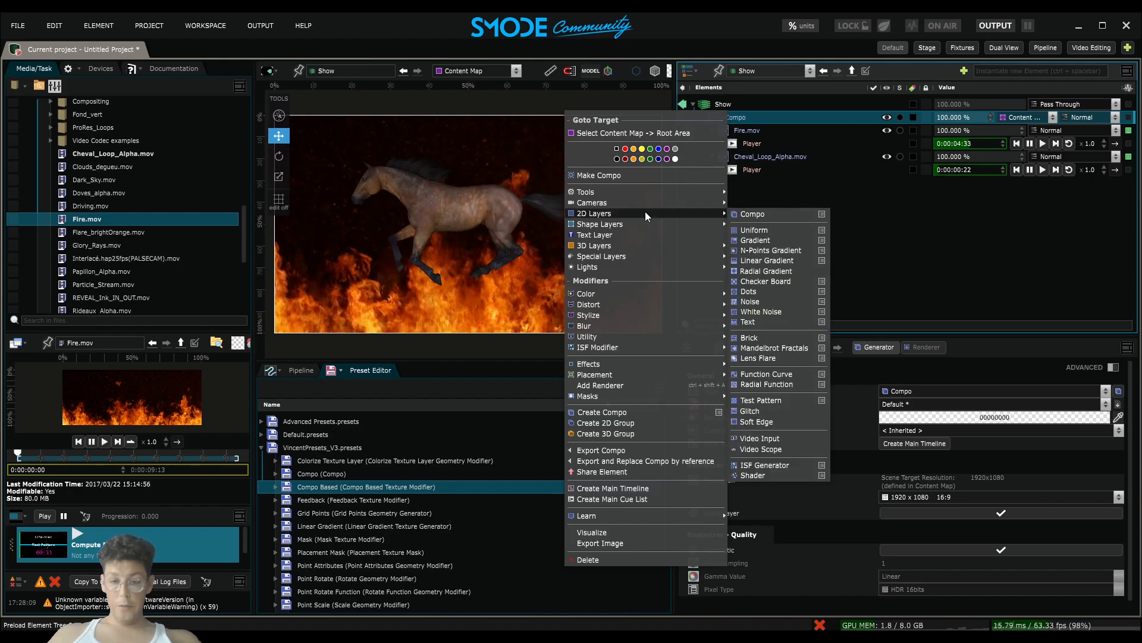
mouse_move(654, 336)
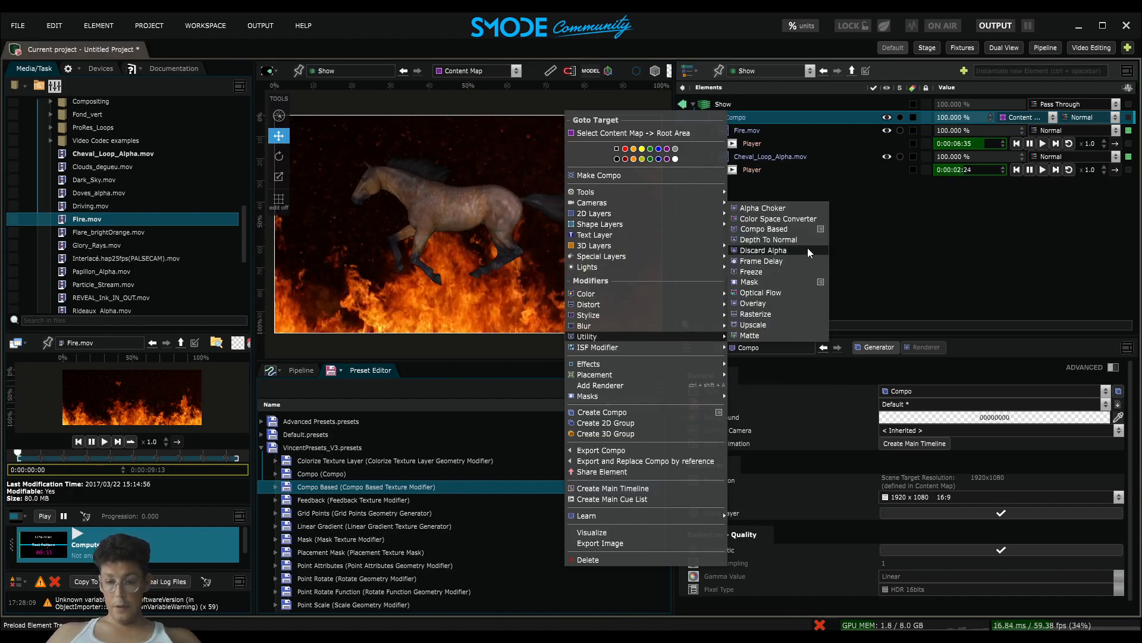
mouse_move(821, 230)
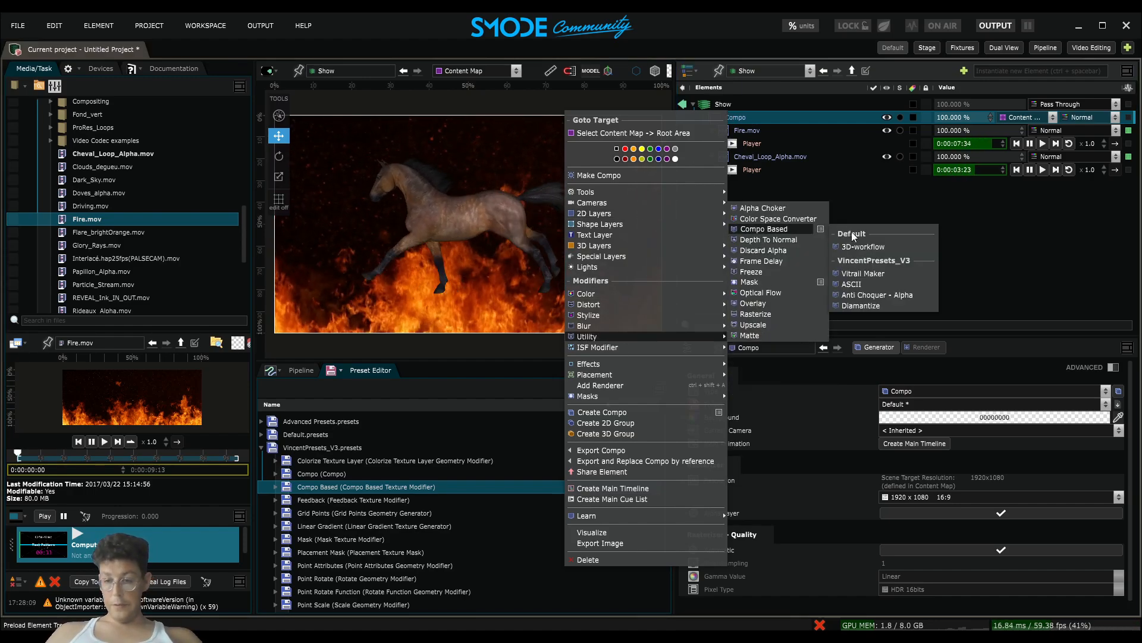
left_click(855, 285)
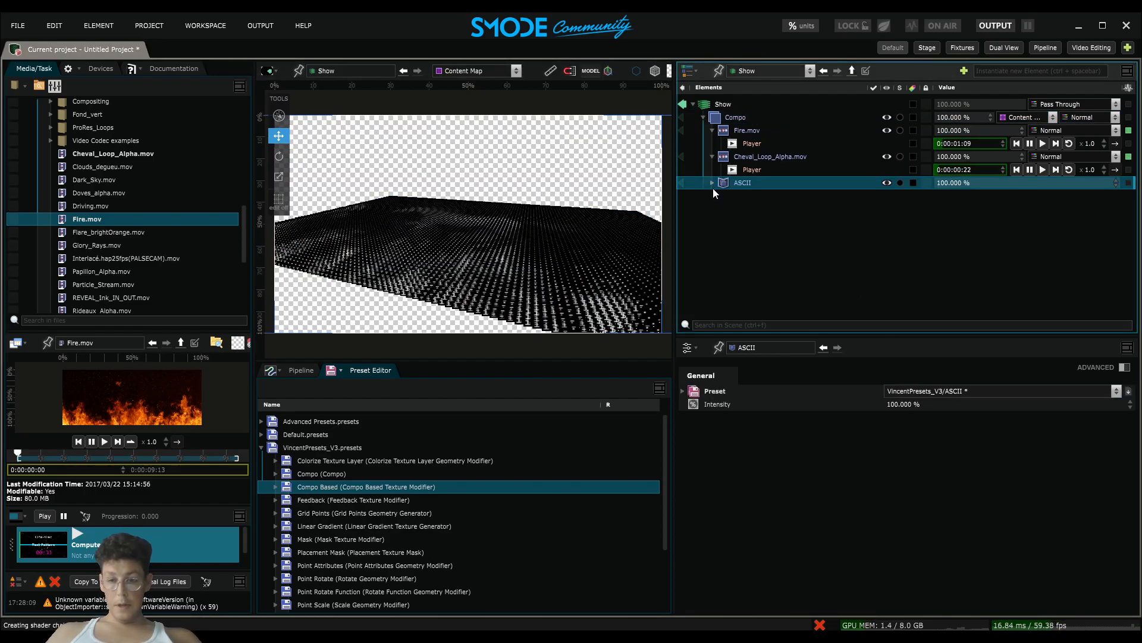
left_click(721, 196)
left_click(953, 209)
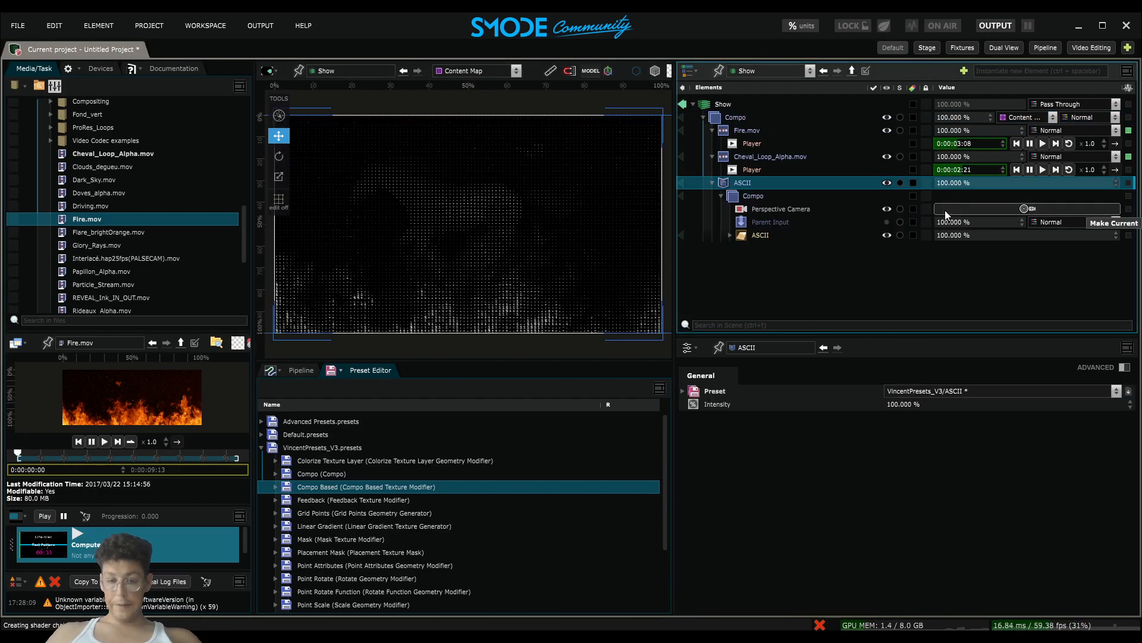
Examine the ASCII effect up close in the viewport, checking the individual characters that draw the fire and horse
scroll(435, 242, "up", 5)
scroll(469, 254, "down", 5)
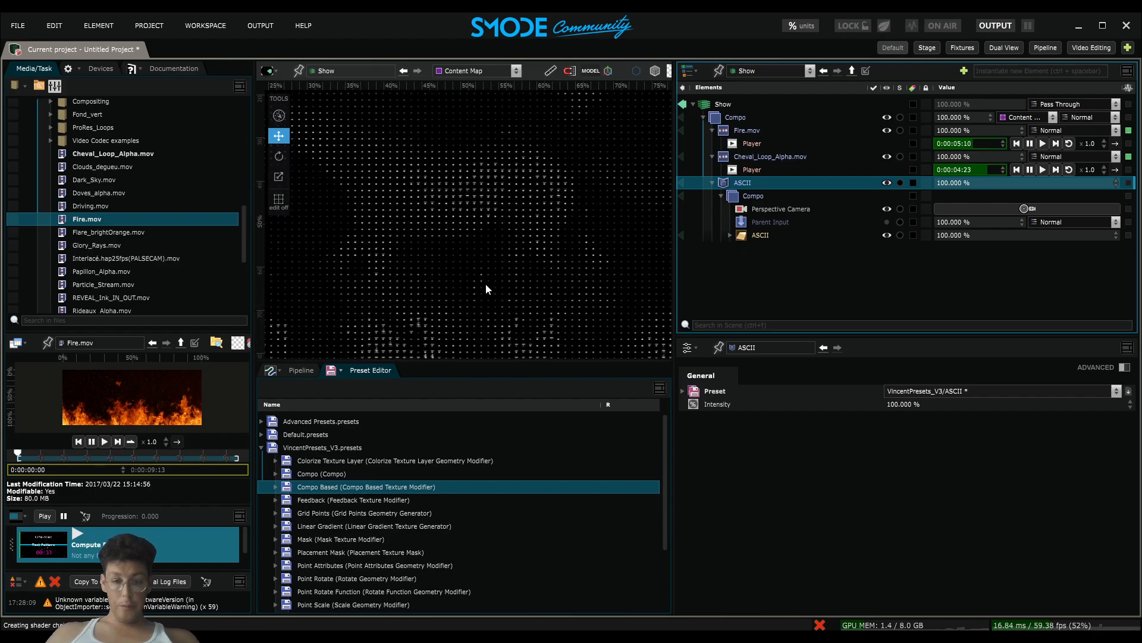
left_click_drag(485, 284, 441, 191)
scroll(473, 216, "up", 6)
scroll(518, 254, "down", 5)
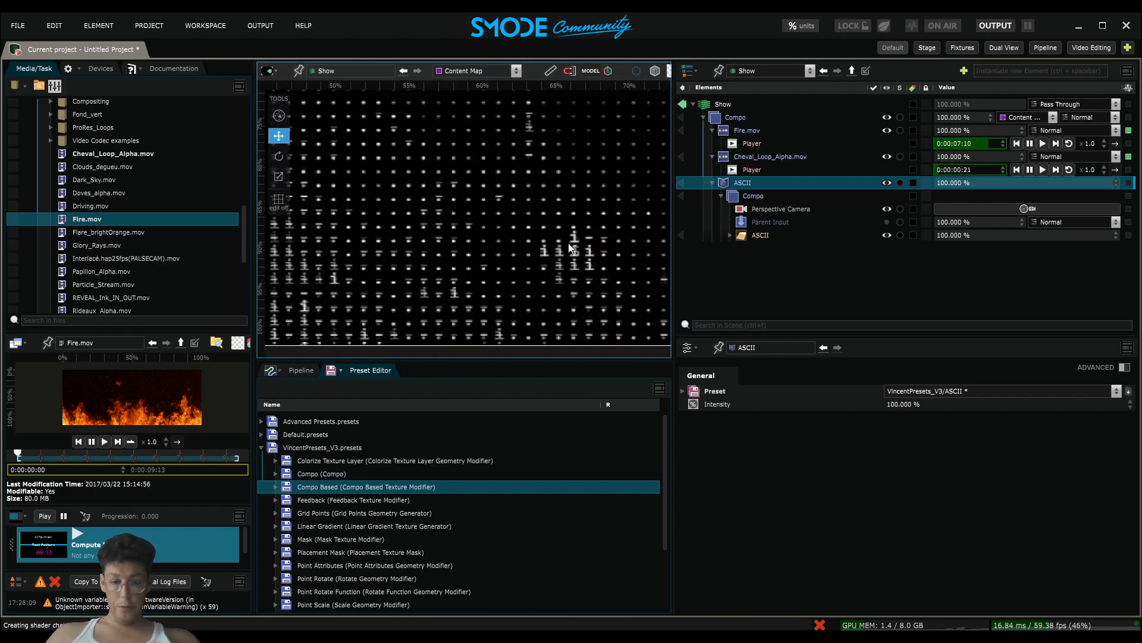
scroll(559, 218, "up", 5)
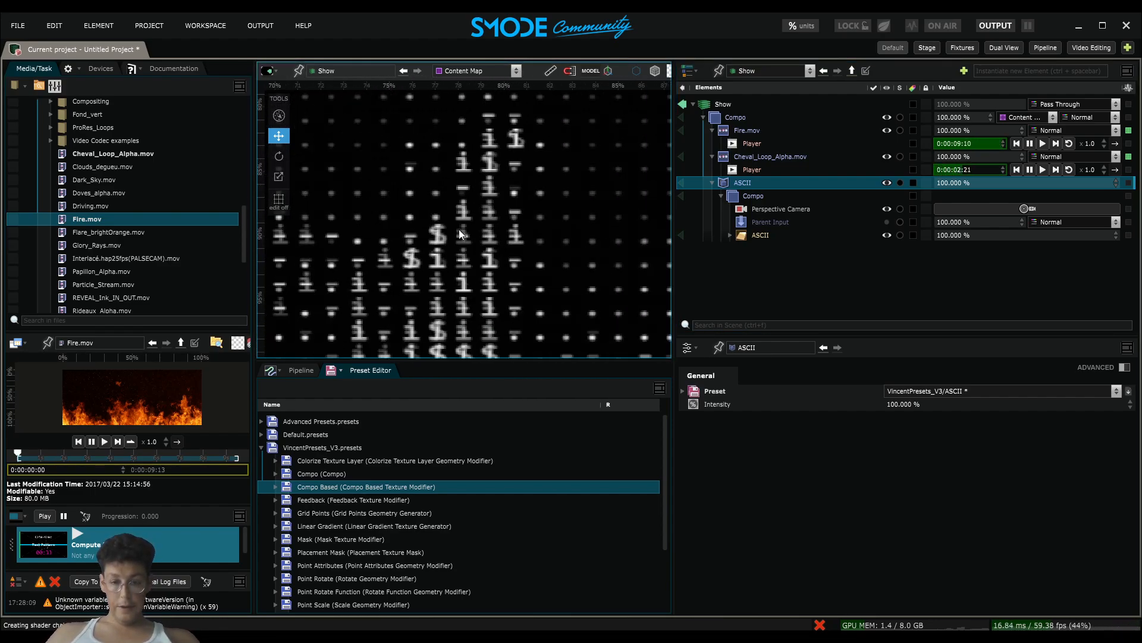
scroll(434, 226, "down", 6)
scroll(452, 191, "up", 6)
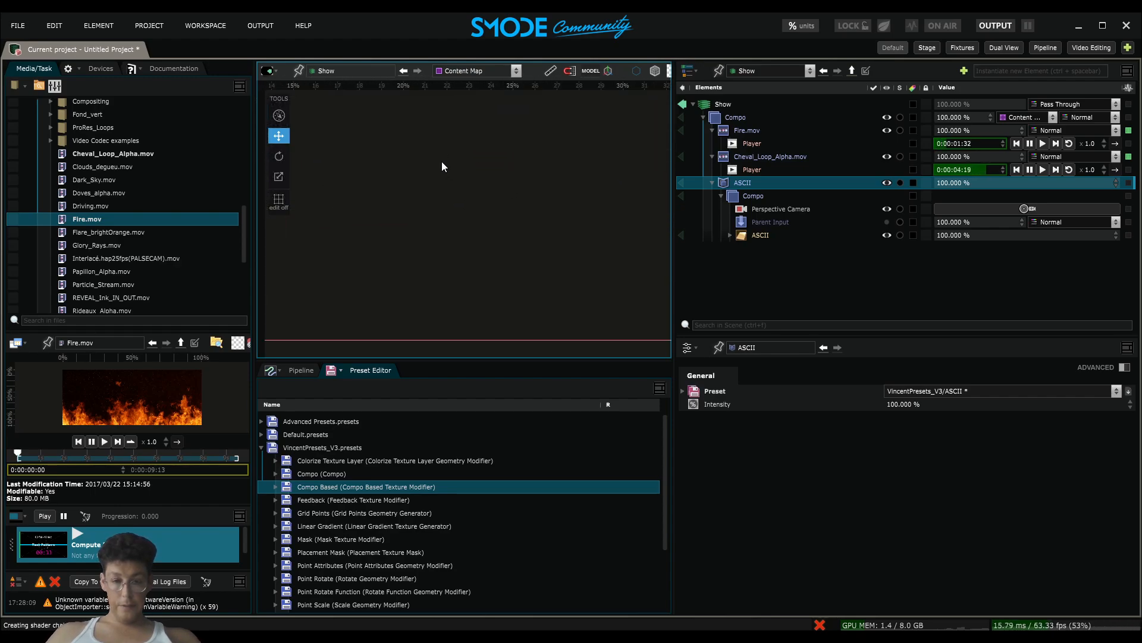
scroll(458, 190, "down", 3)
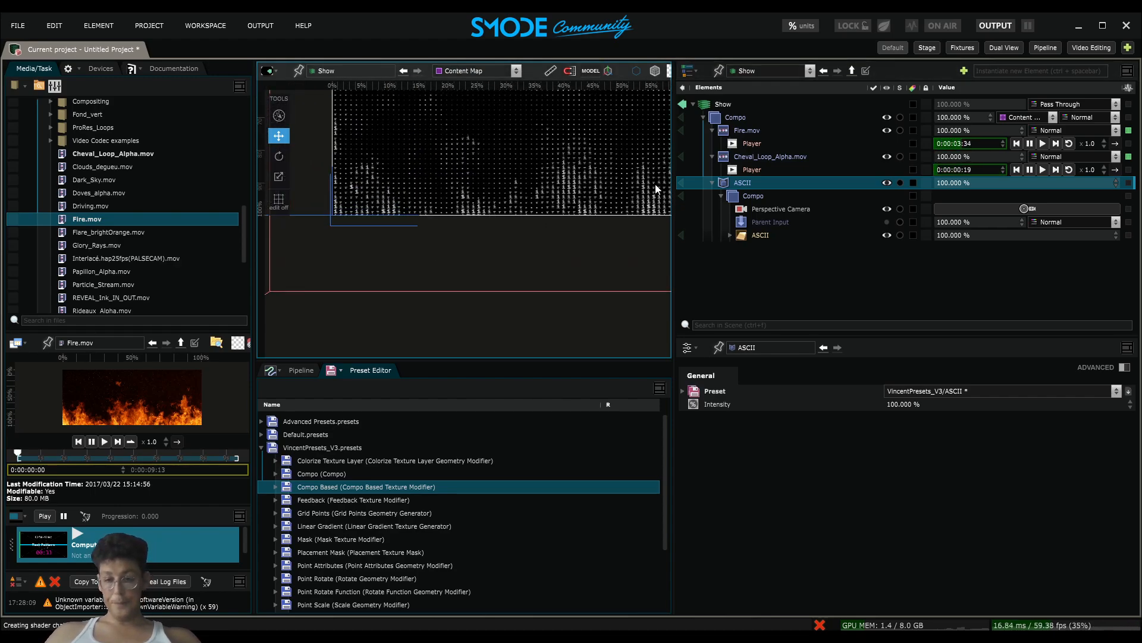
Delete the ASCII modifier, and collapse and deactivate the compo in Show
key("Delete")
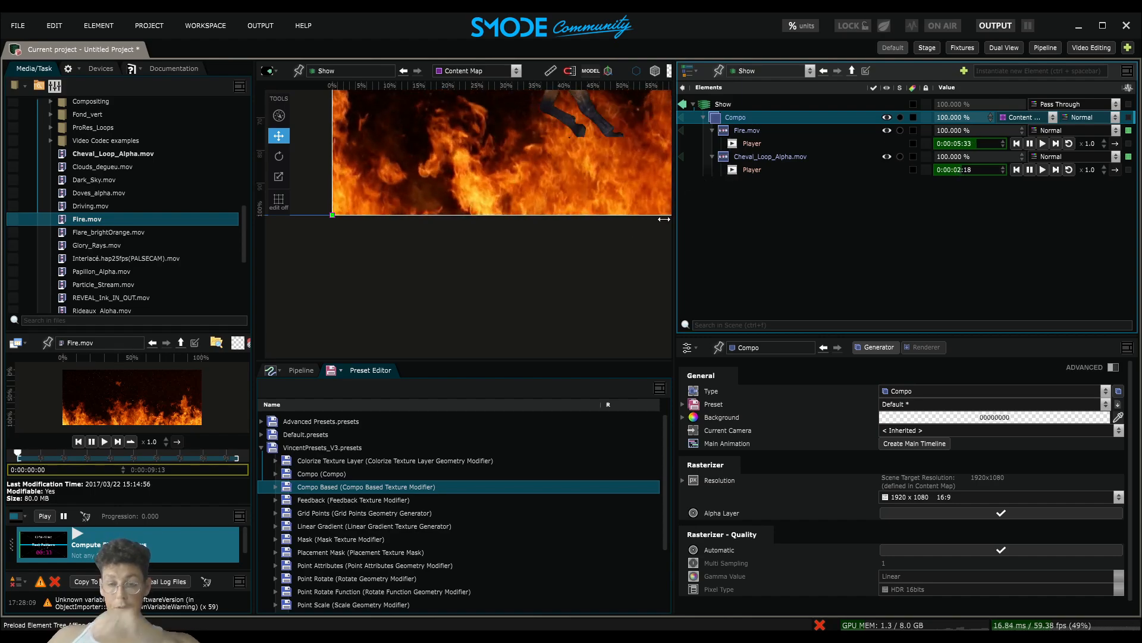
scroll(533, 225, "down", 2)
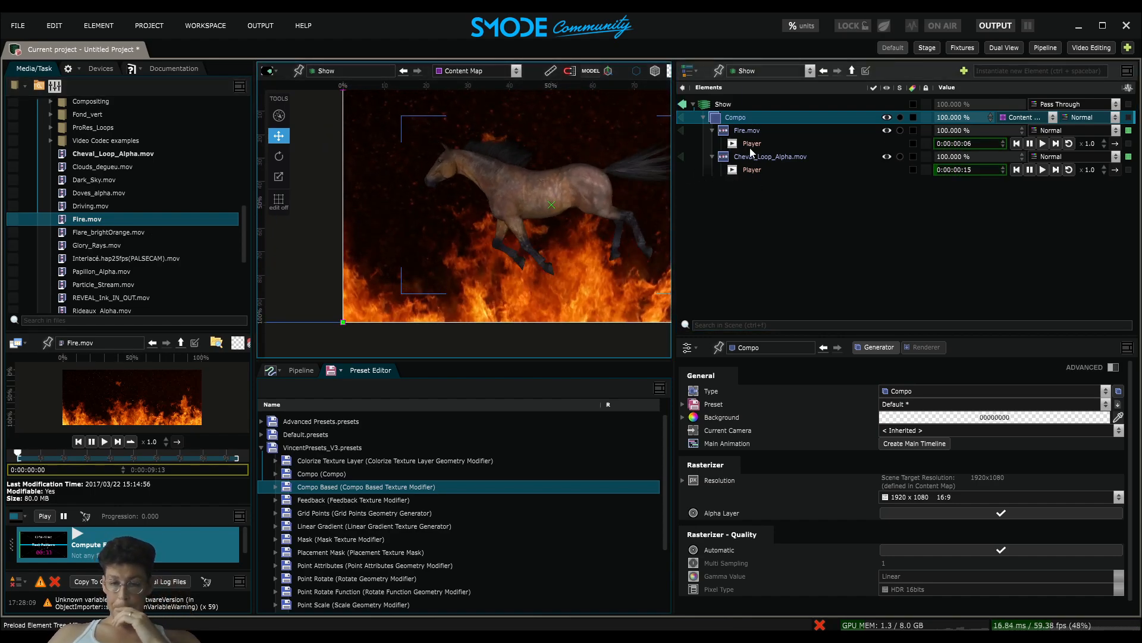
left_click(703, 116)
key("space")
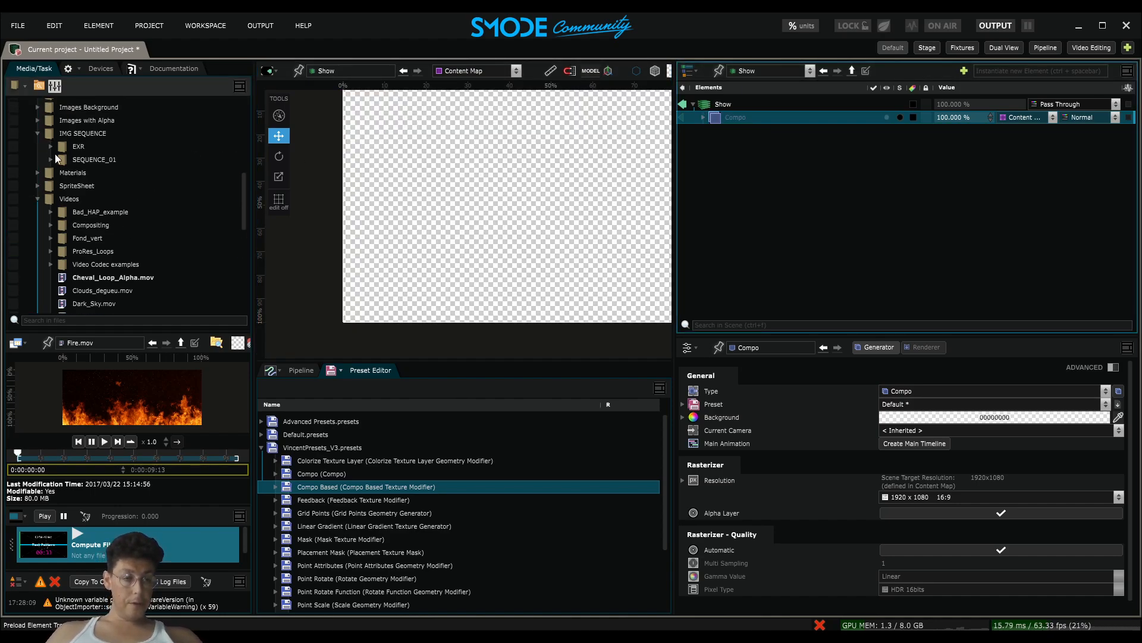
Collapse the IMG SEQUENCE and Videos folders in the media library
scroll(27, 180, "up", 3)
left_click(36, 192)
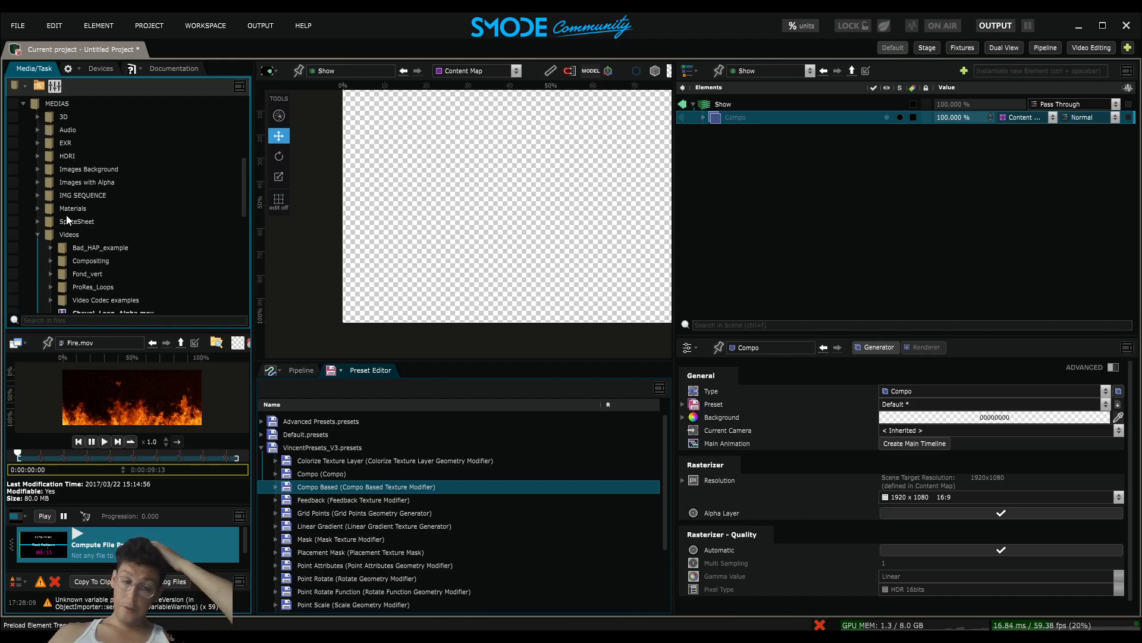
left_click(38, 235)
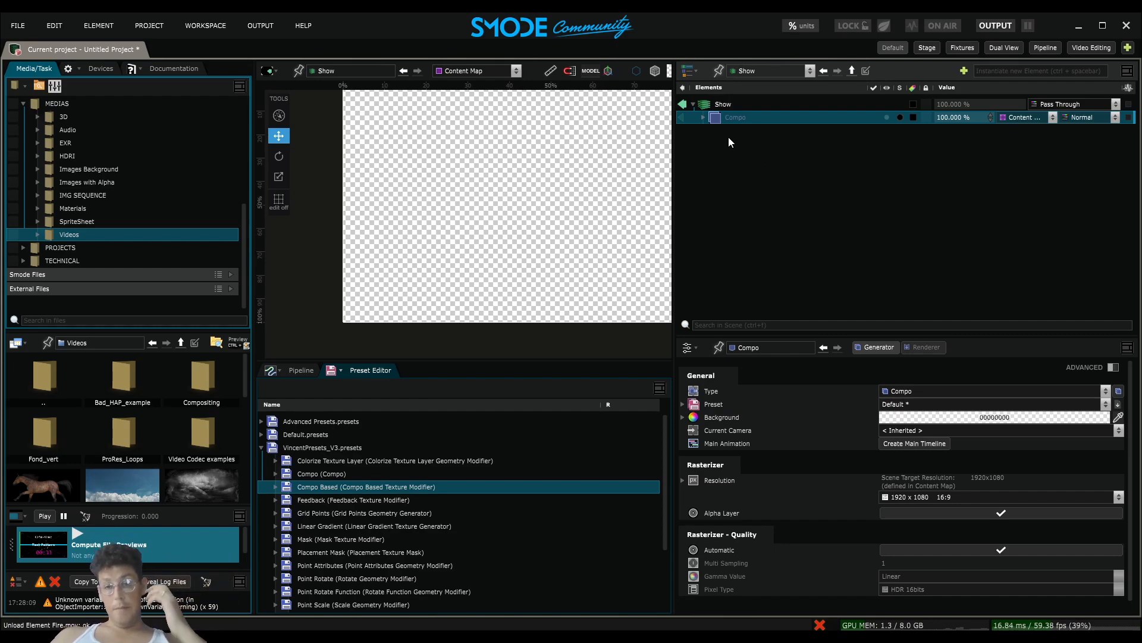
right_click(711, 144)
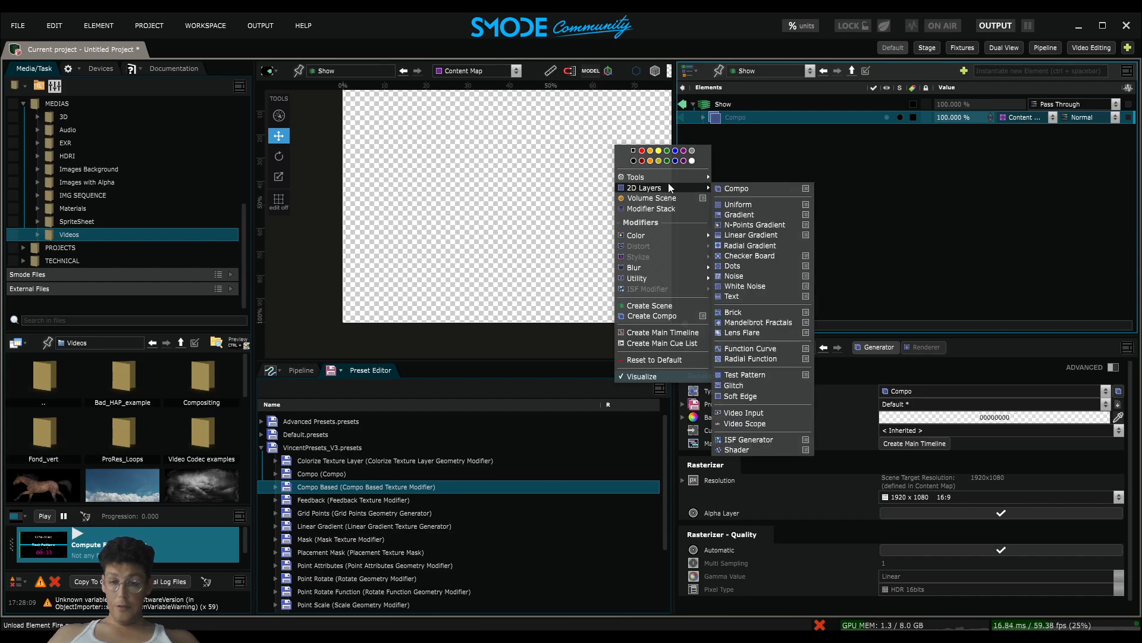
mouse_move(674, 179)
mouse_move(766, 227)
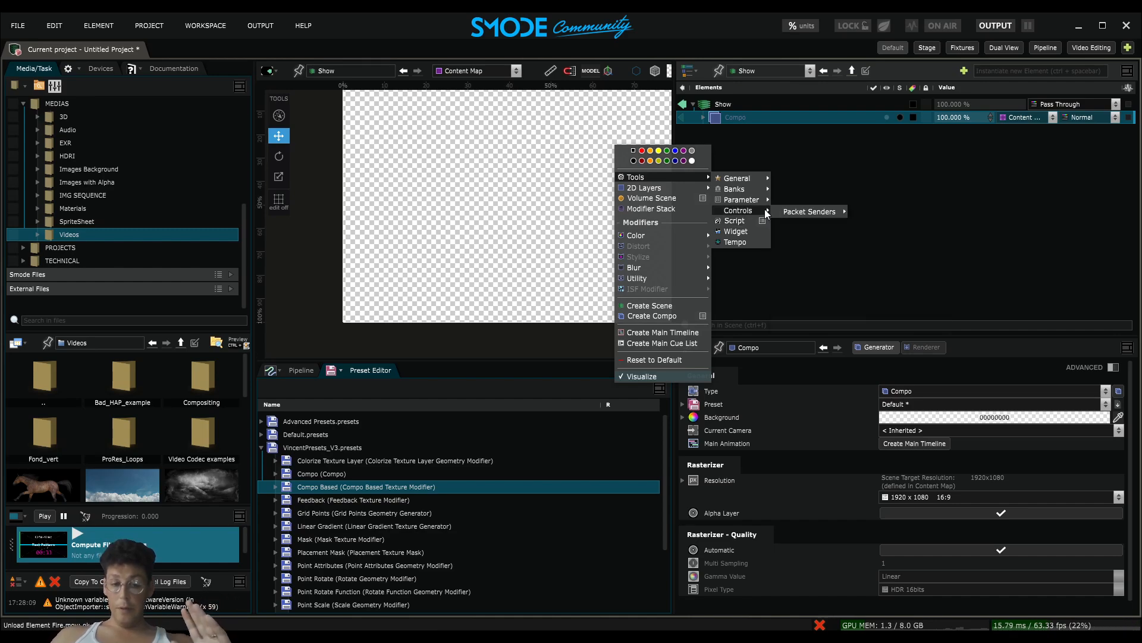
Switch the element tree to show the Full Project and reactivate the compo in Show
left_click(800, 65)
left_click(796, 72)
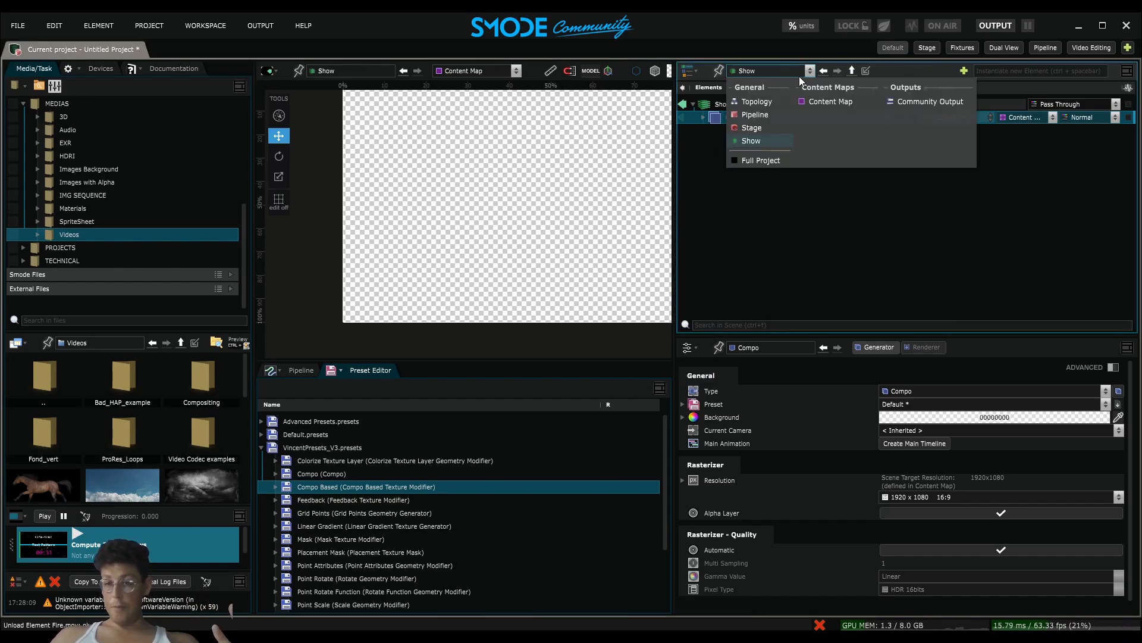
left_click(836, 101)
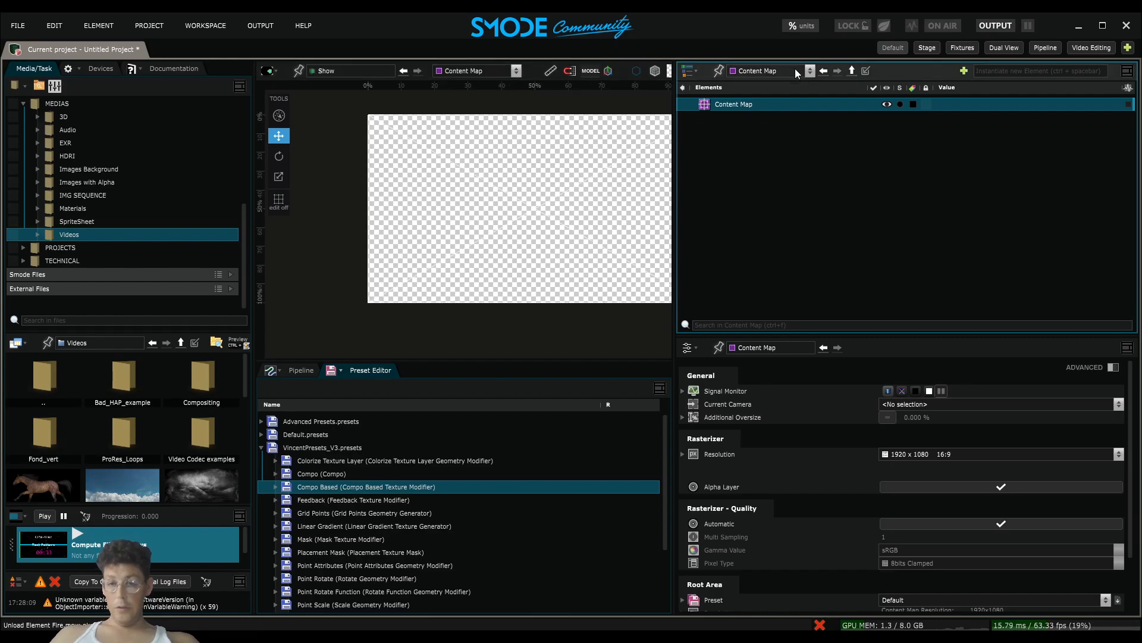
left_click(795, 69)
left_click(755, 161)
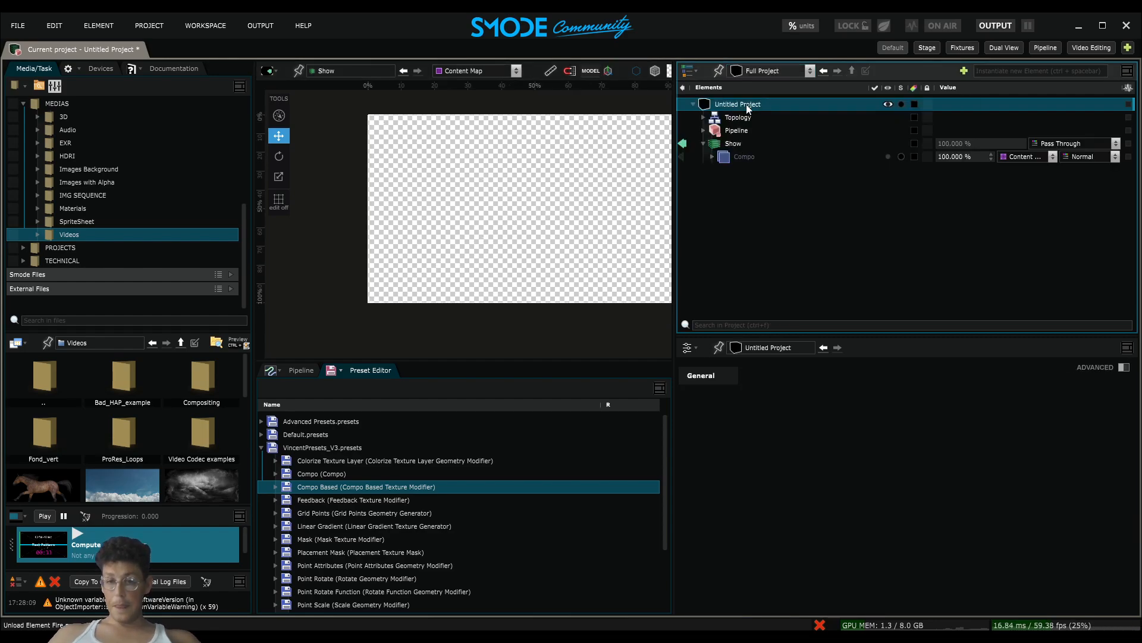
left_click(742, 156)
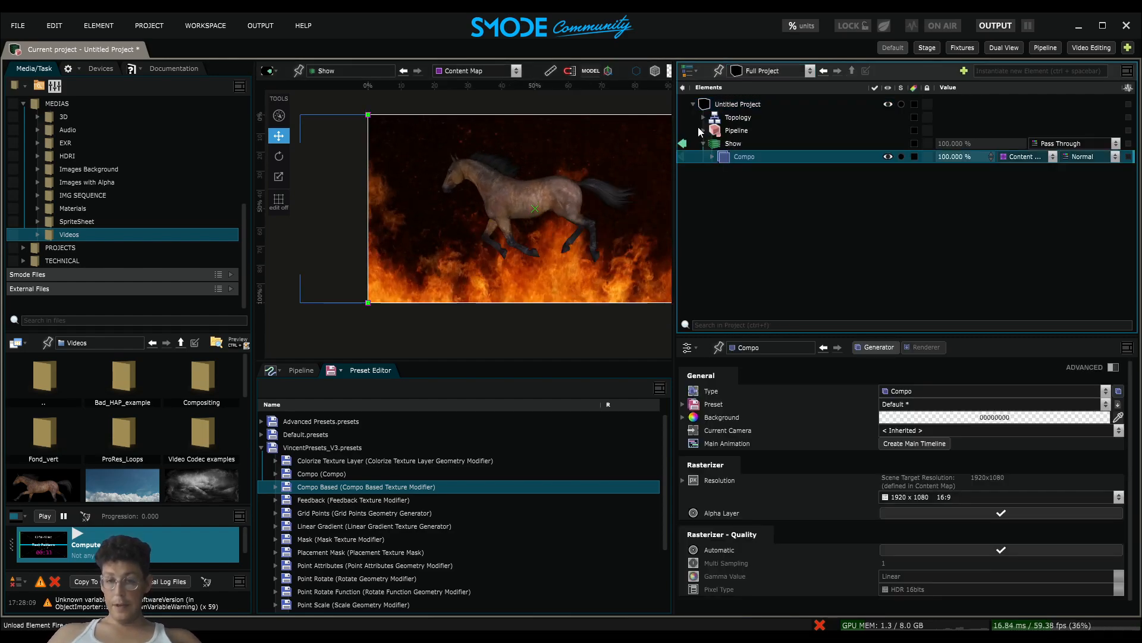
Add a Script tool from the VincentPresets_V3 "Content Map Split Utility" preset to the pipeline's Content Map
left_click(702, 130)
left_click(751, 157)
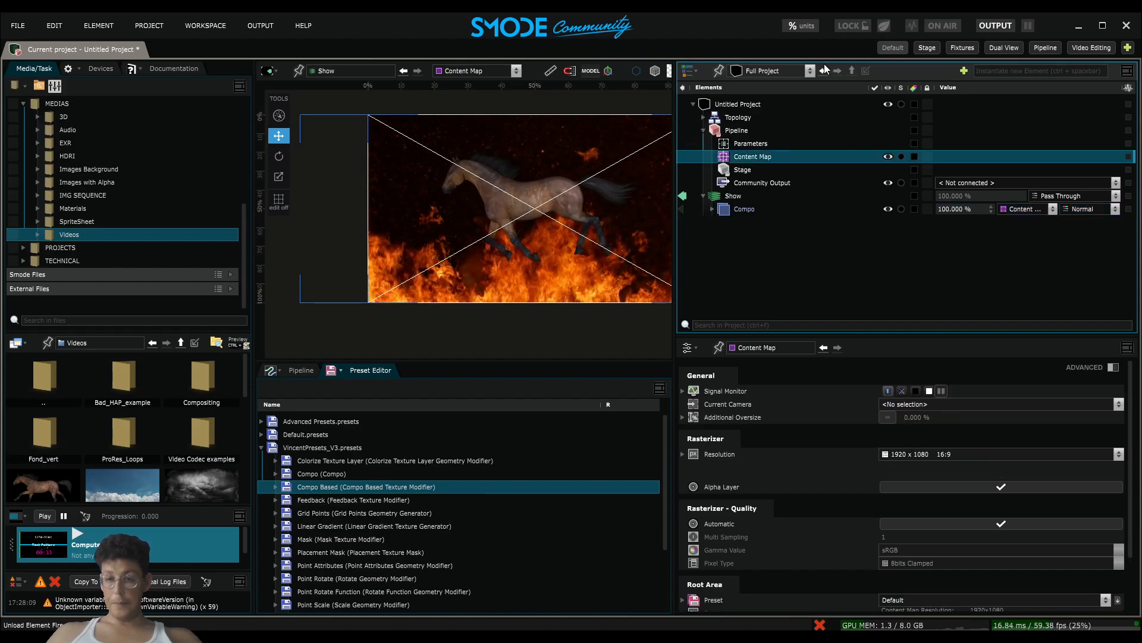
right_click(598, 159)
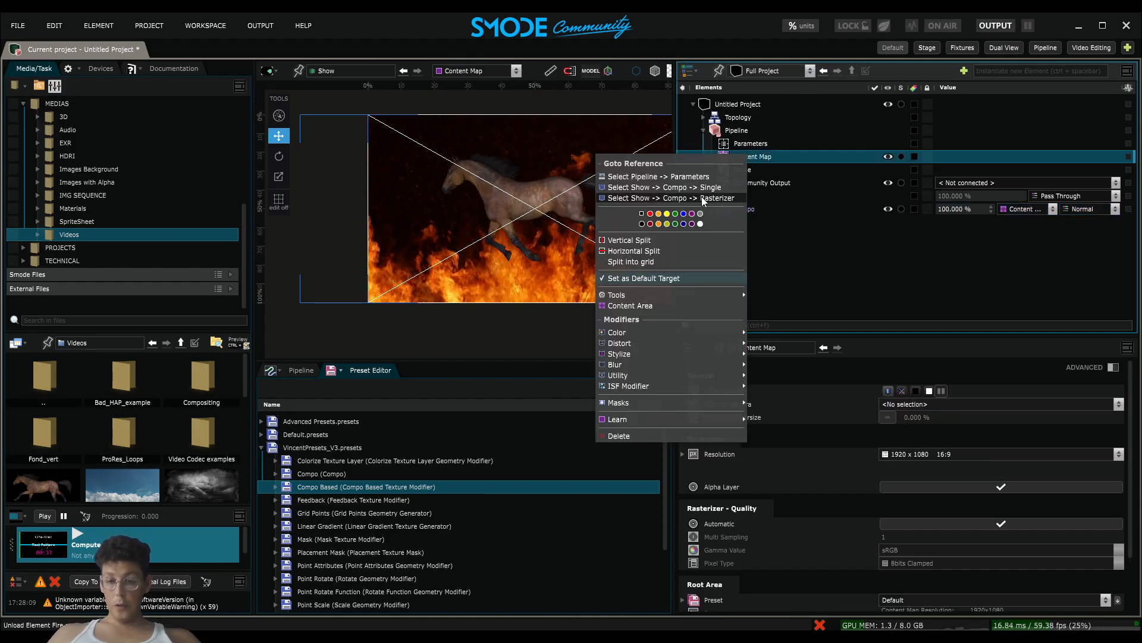
mouse_move(658, 294)
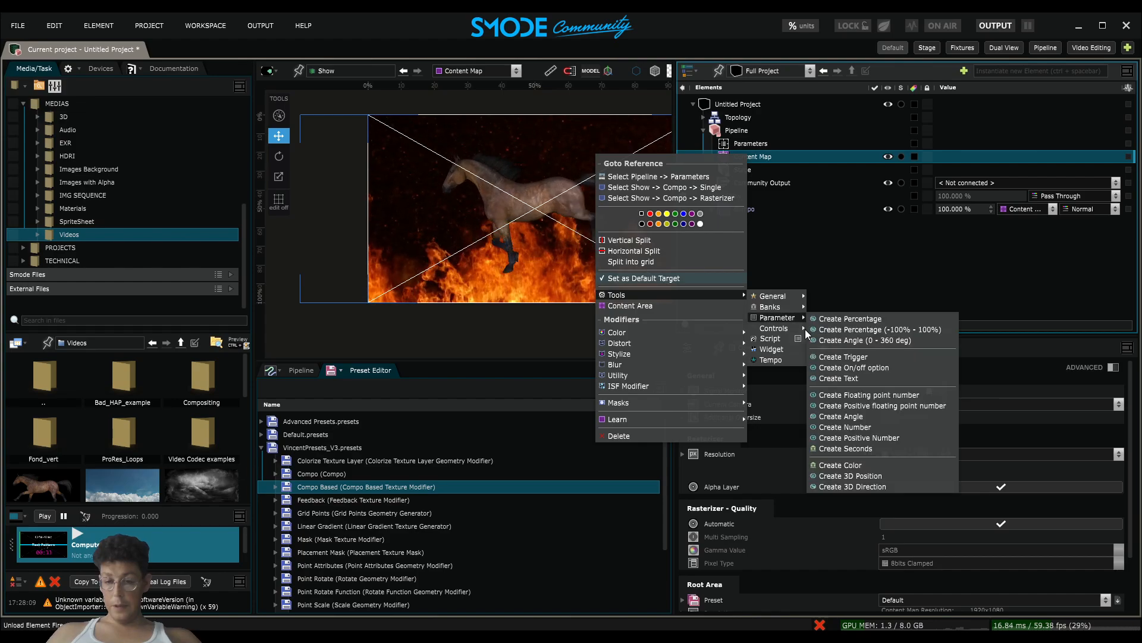
mouse_move(802, 337)
left_click(863, 251)
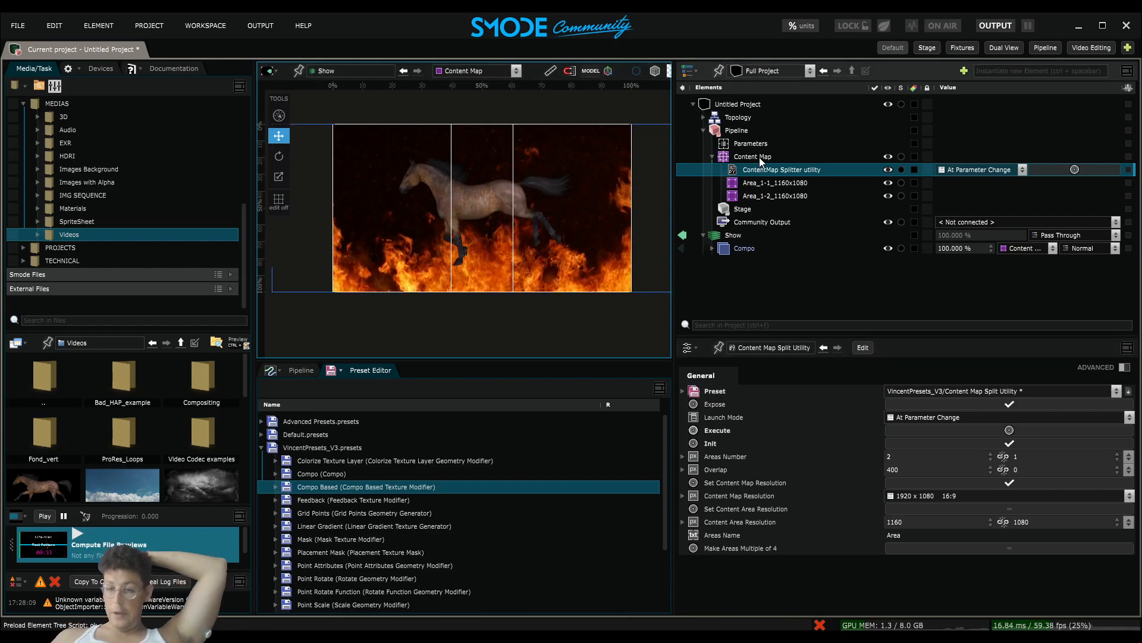
Set the Content Map Split Utility's horizontal Areas Number to 3 and its horizontal Overlap to 257
left_click(908, 456)
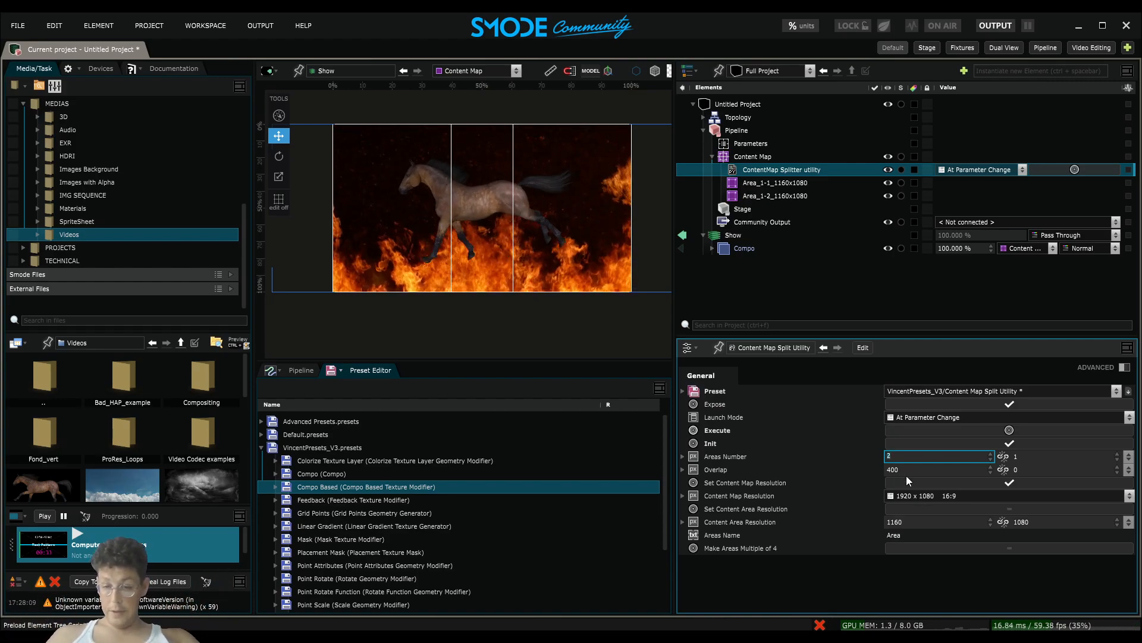
type("3")
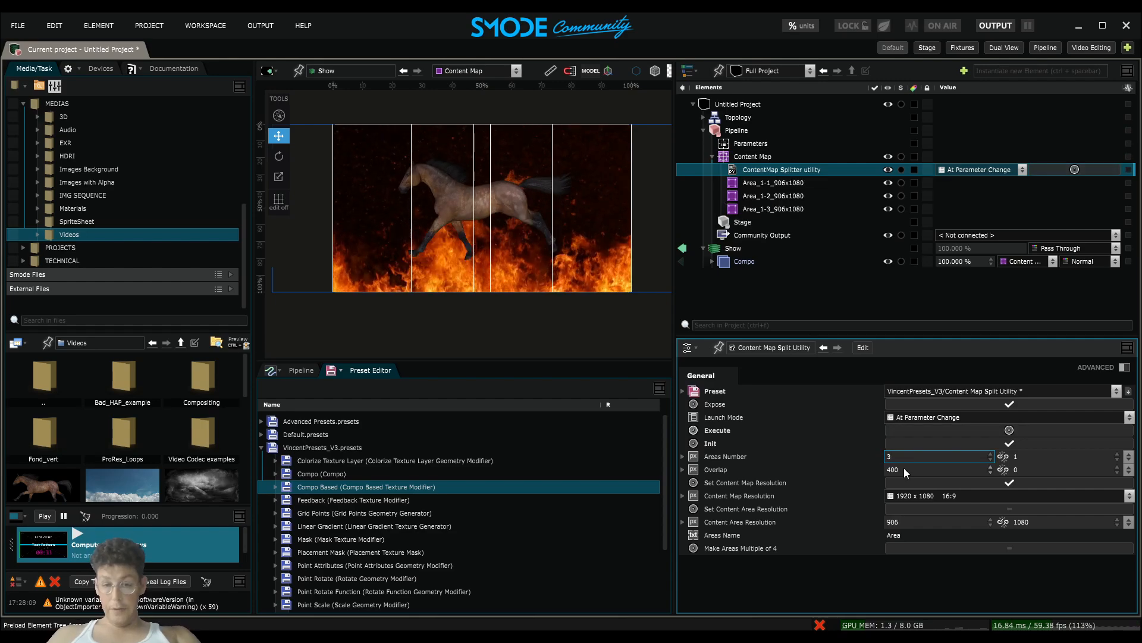
left_click(899, 470)
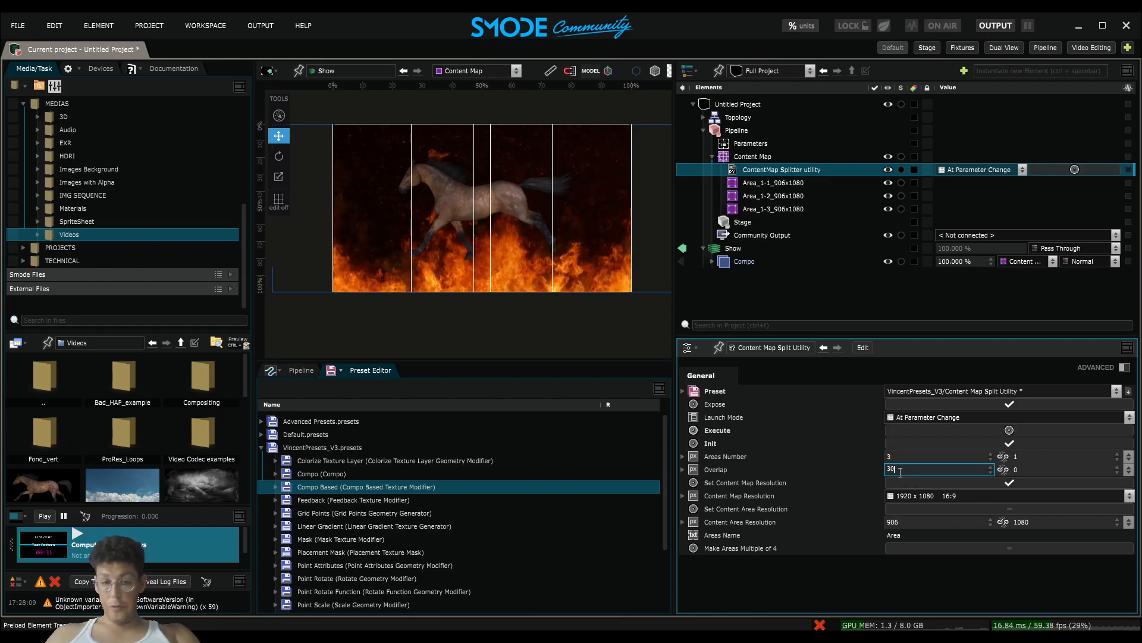
key("Return")
left_click_drag(899, 466, 900, 411)
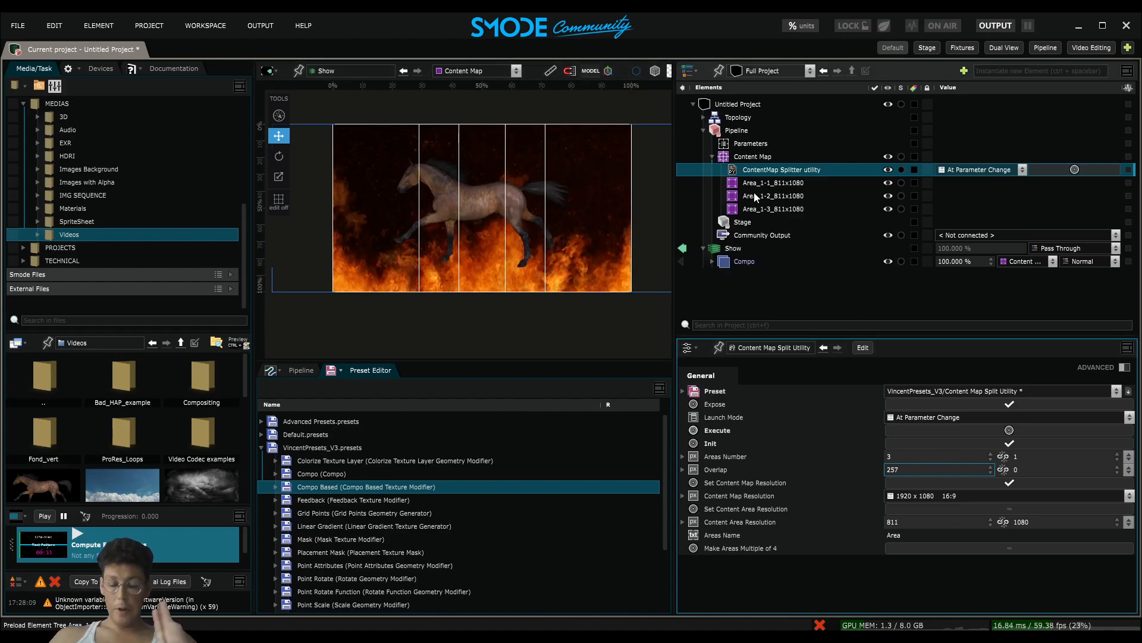
Set the Content Map Split Utility's vertical Areas Number to 2 and its vertical Overlap to 605
left_click(1030, 459)
type("2")
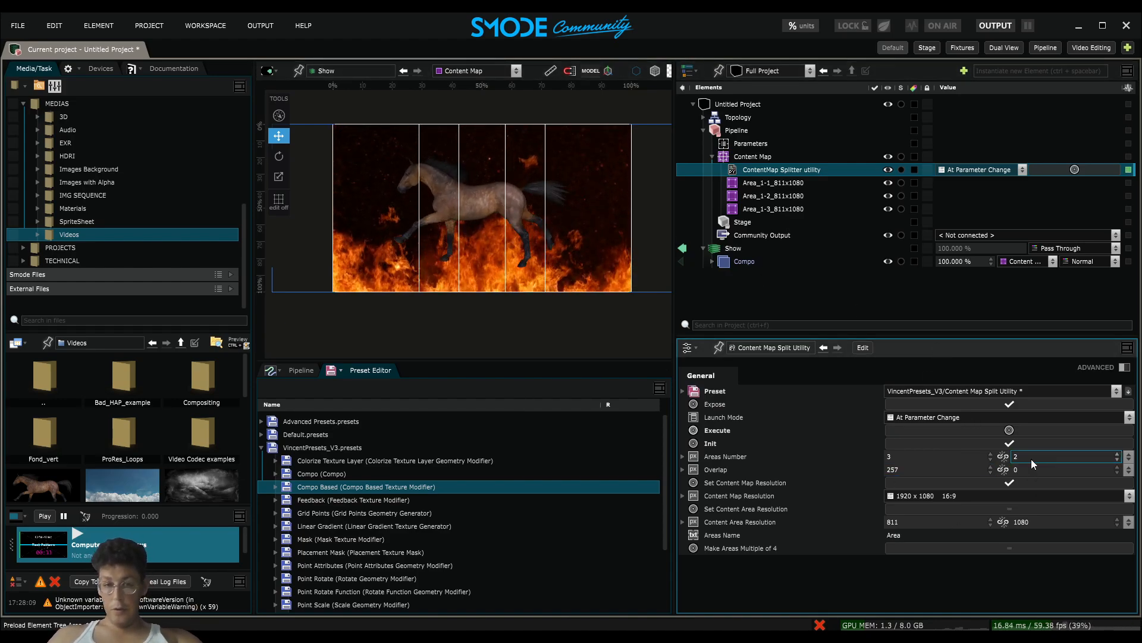
key("Return")
left_click(1027, 470)
type("592")
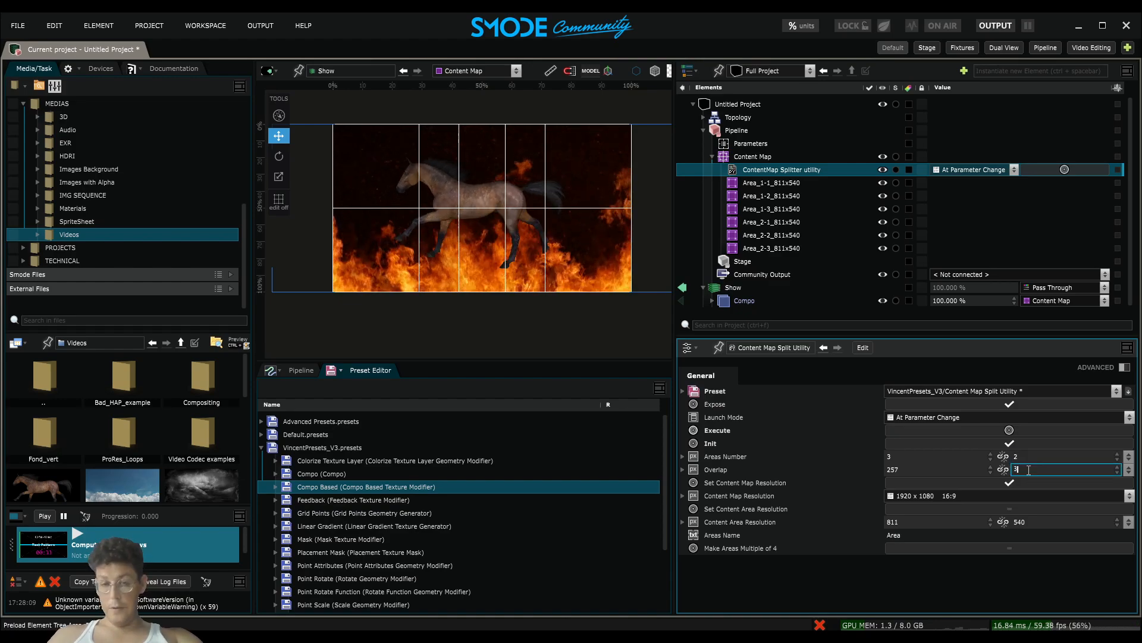
key("Return")
left_click_drag(1027, 470, 1035, 469)
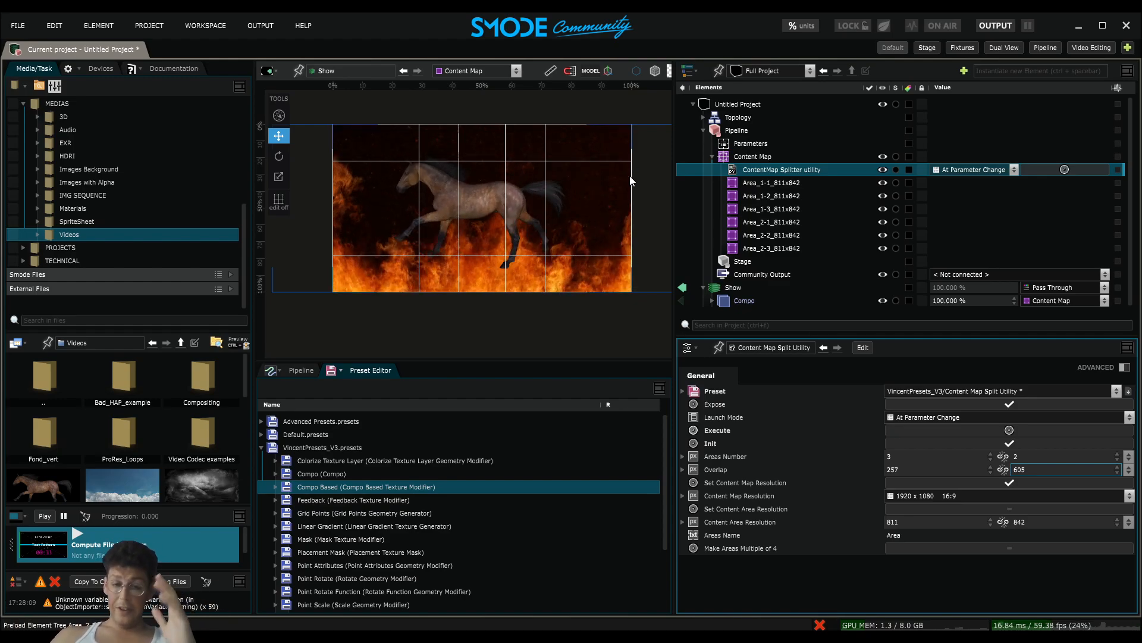
Delete the ContentMap Splitter utility and all its areas, and collapse the Pipeline while expanding the compo's layers in the element tree
left_click(776, 170)
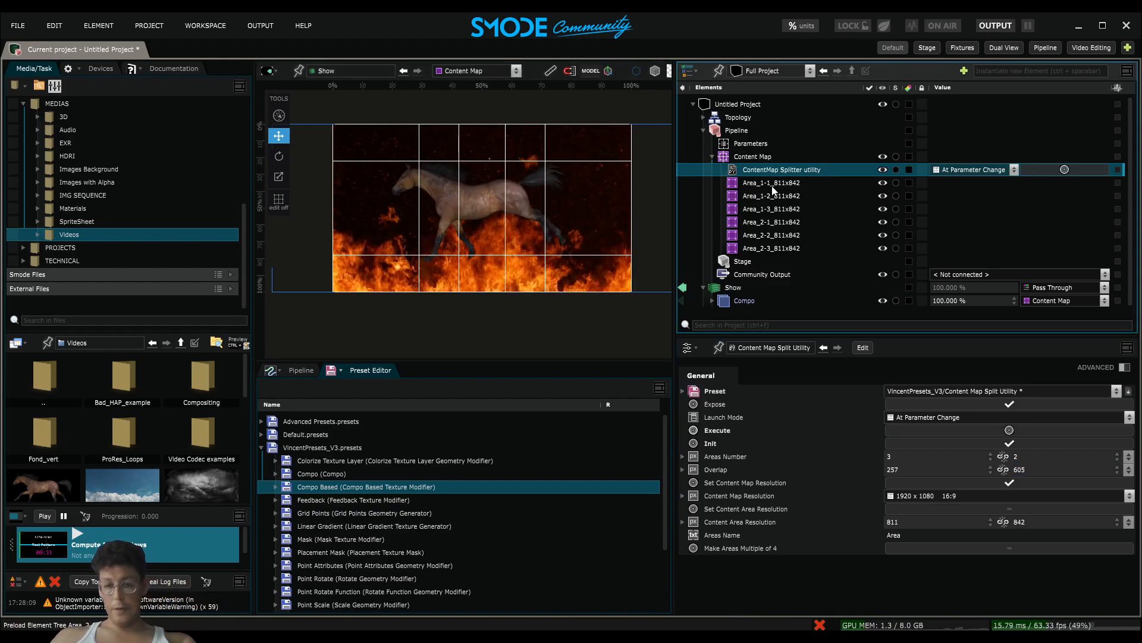
left_click(763, 249, "shift")
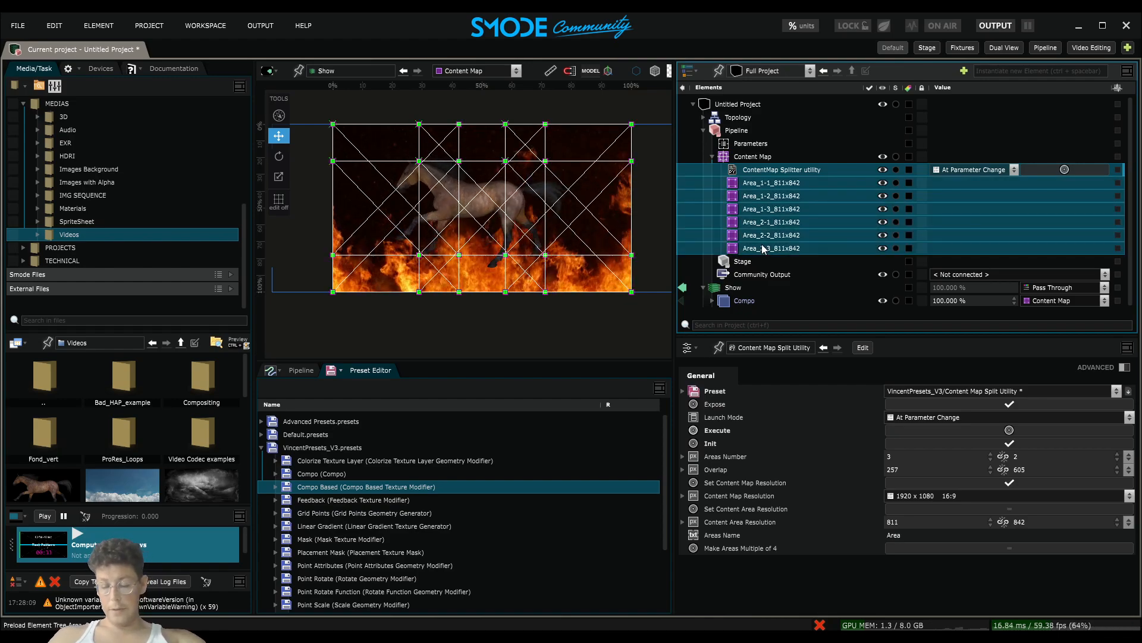
key("Delete")
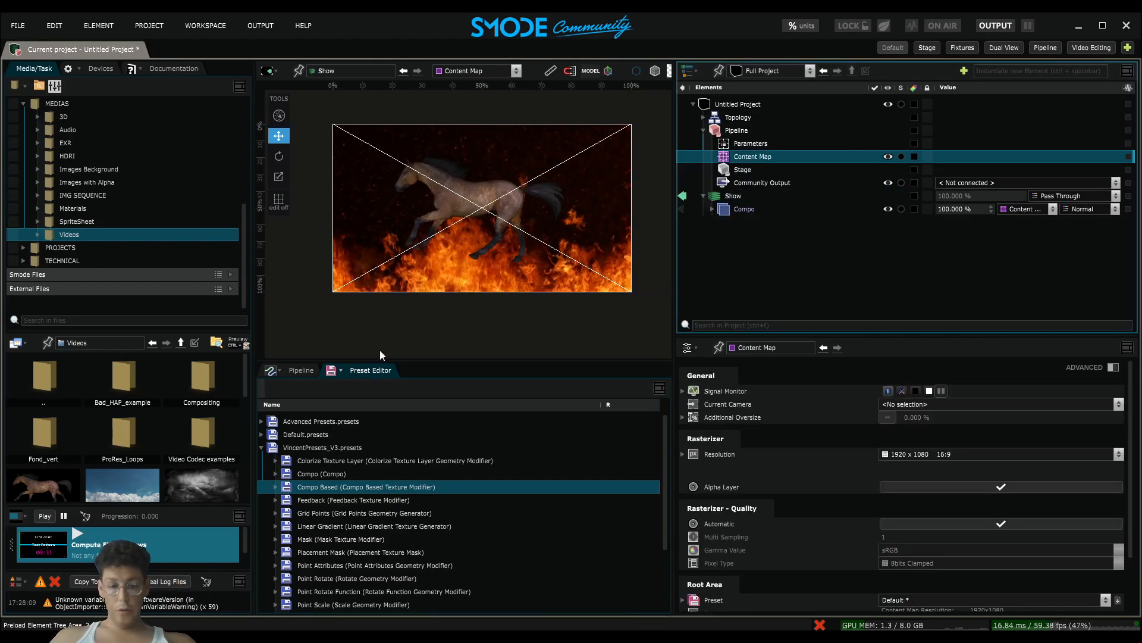
left_click(702, 126)
left_click(712, 157)
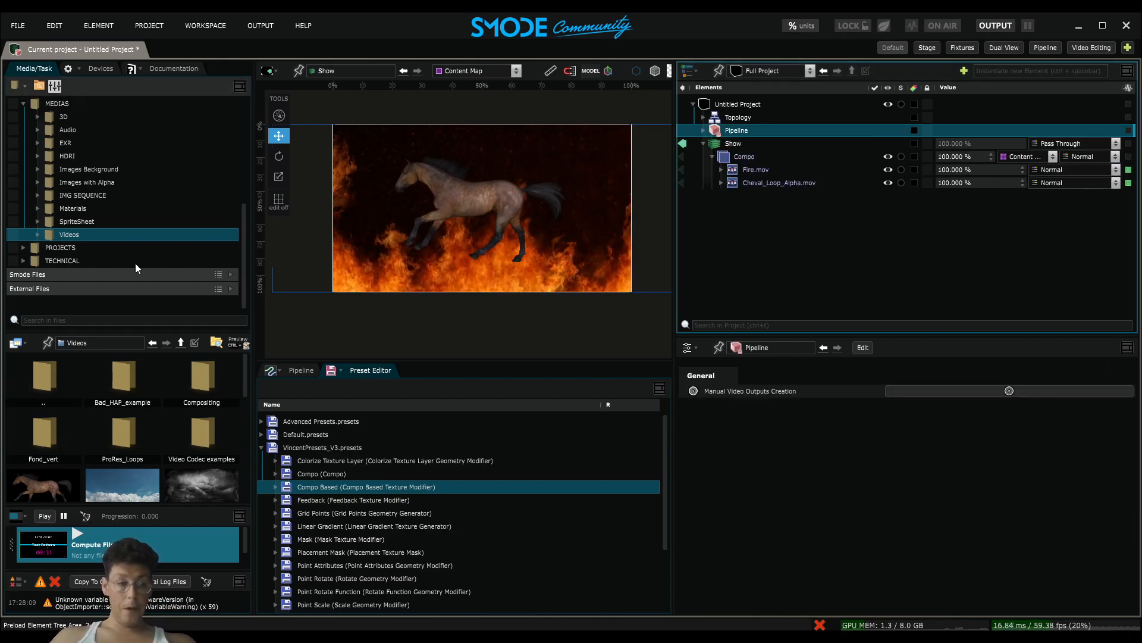
Preview 0001.HR.exr from the EXR folder inside IMG SEQUENCE and widen the media library area
scroll(110, 229, "up", 2)
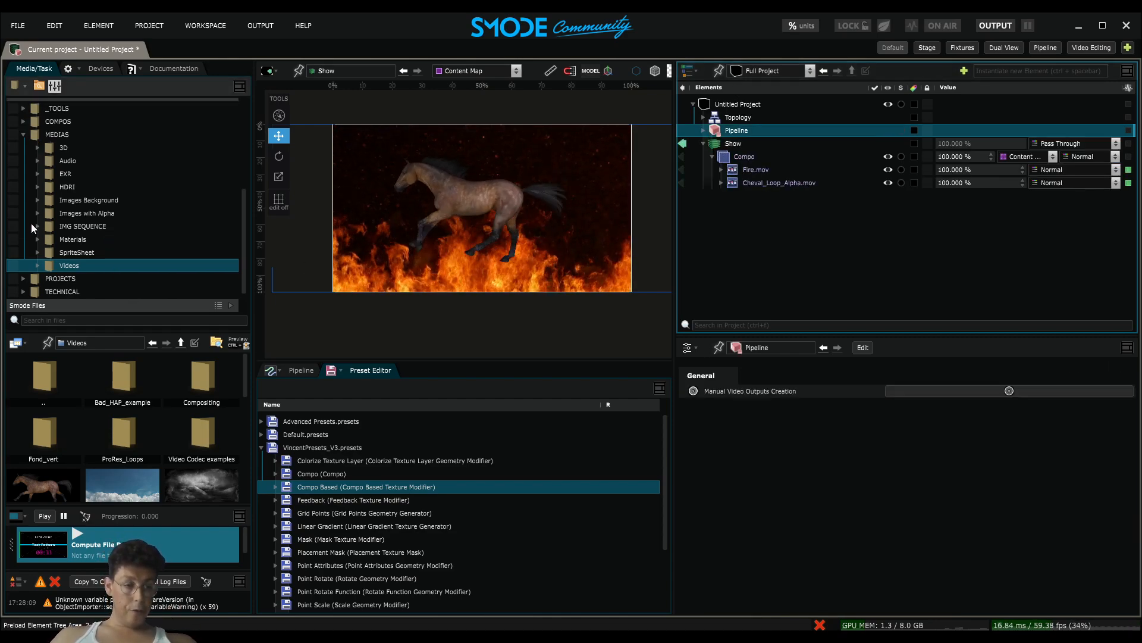
left_click(36, 226)
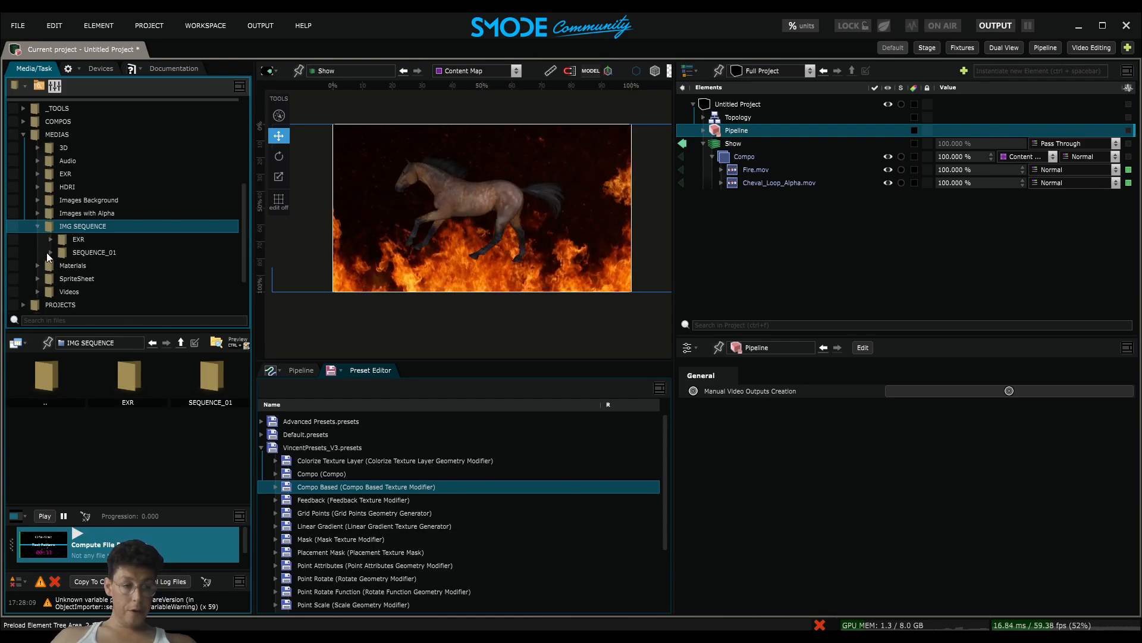
left_click(51, 238)
left_click(93, 252)
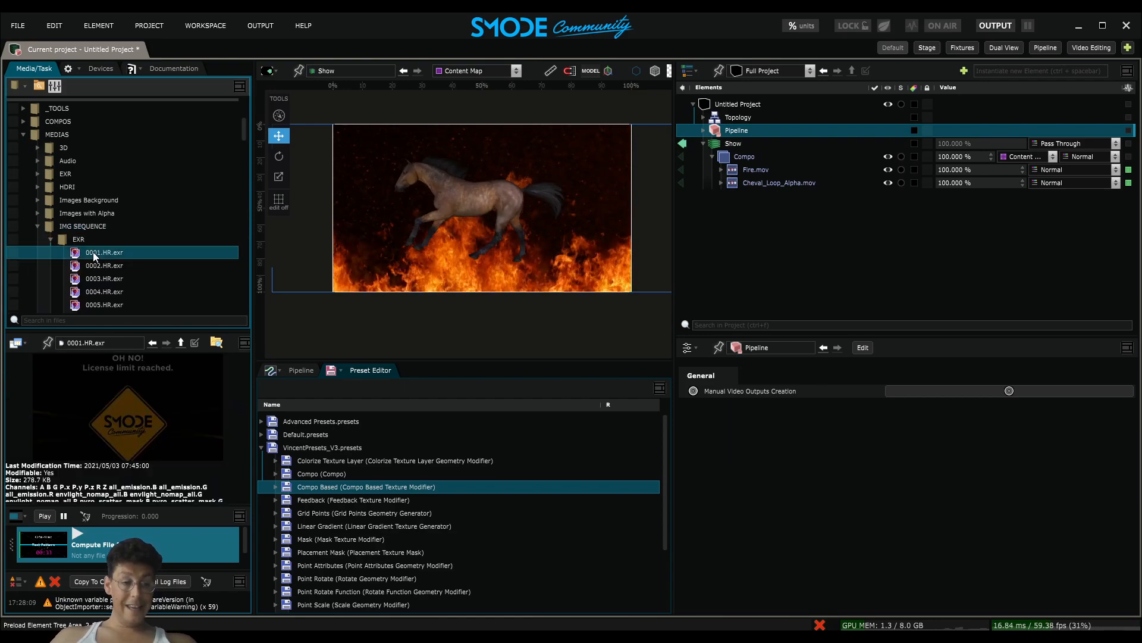
scroll(93, 252, "down", 2)
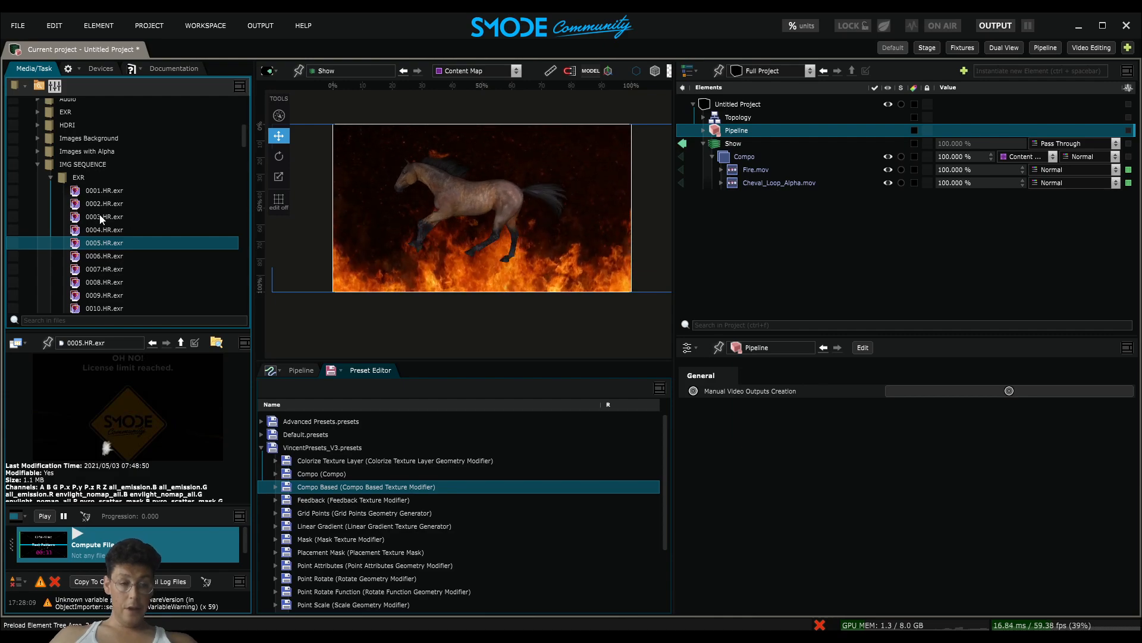
left_click(101, 192)
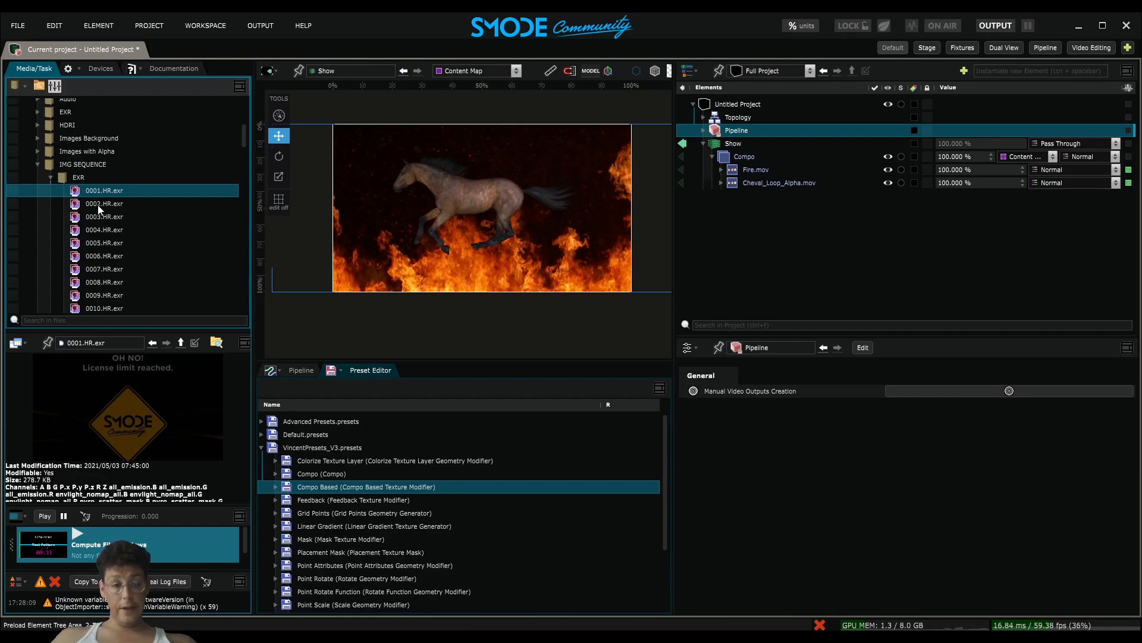
left_click_drag(253, 199, 293, 199)
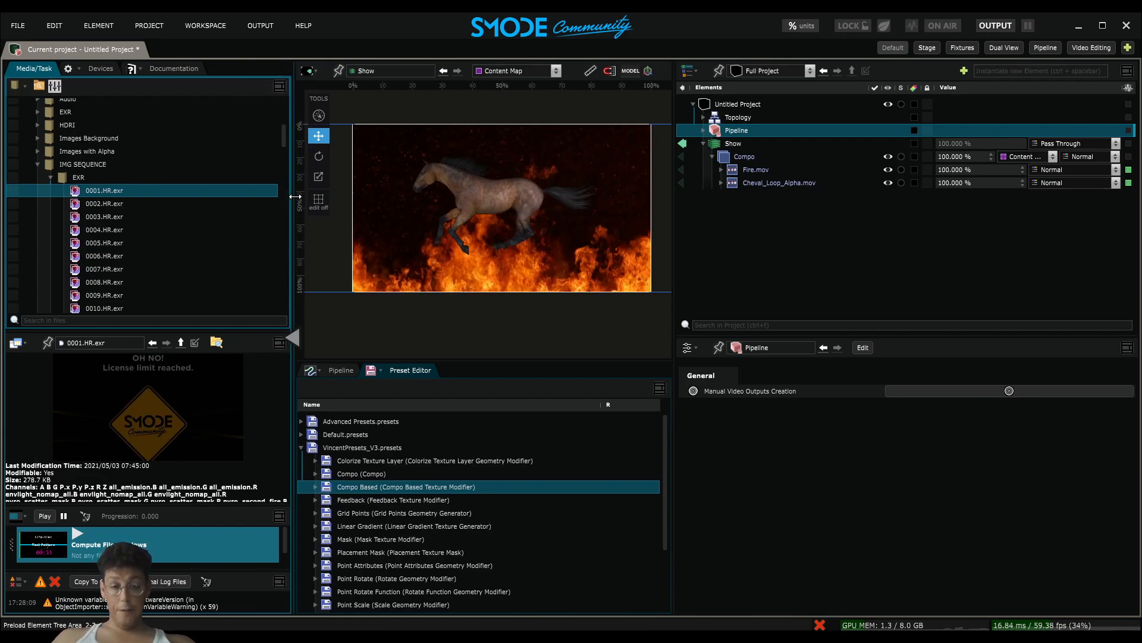
Add IMG_000000.png from the IMG SEQUENCE/SEQUENCE_01 media folder to the Show as a new layer
left_click(715, 153)
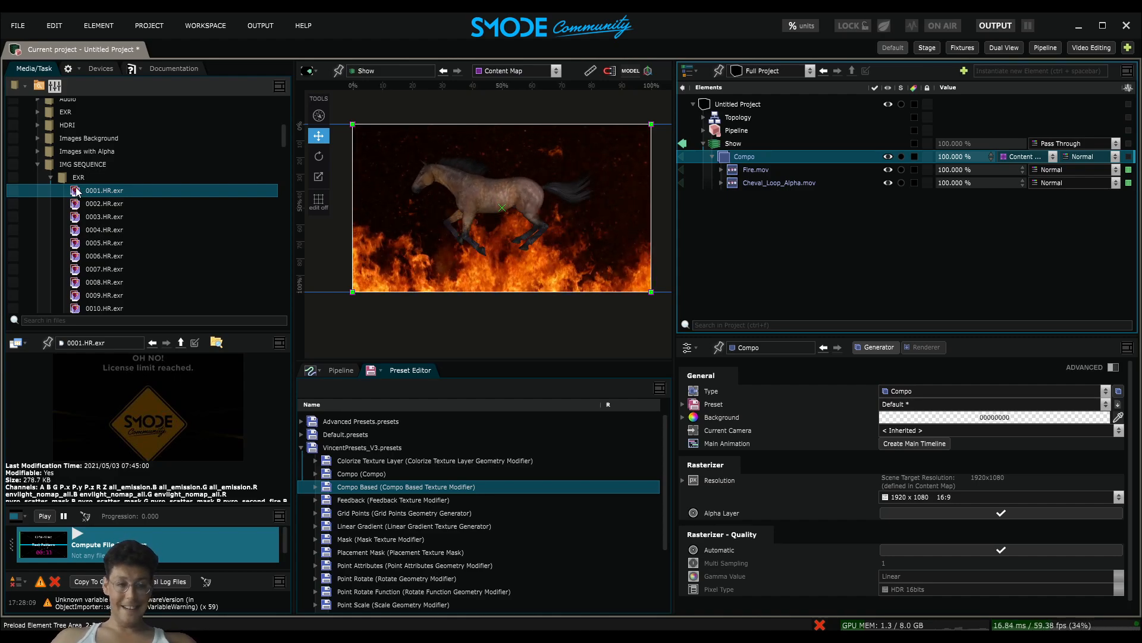
left_click(52, 177)
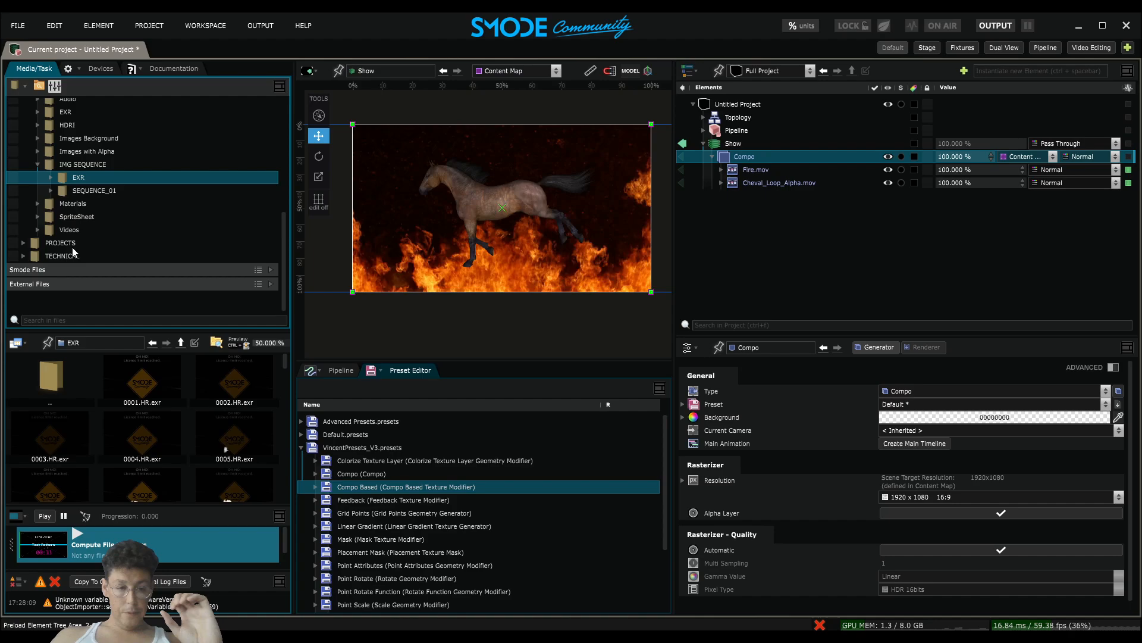
left_click(52, 190)
left_click(95, 205)
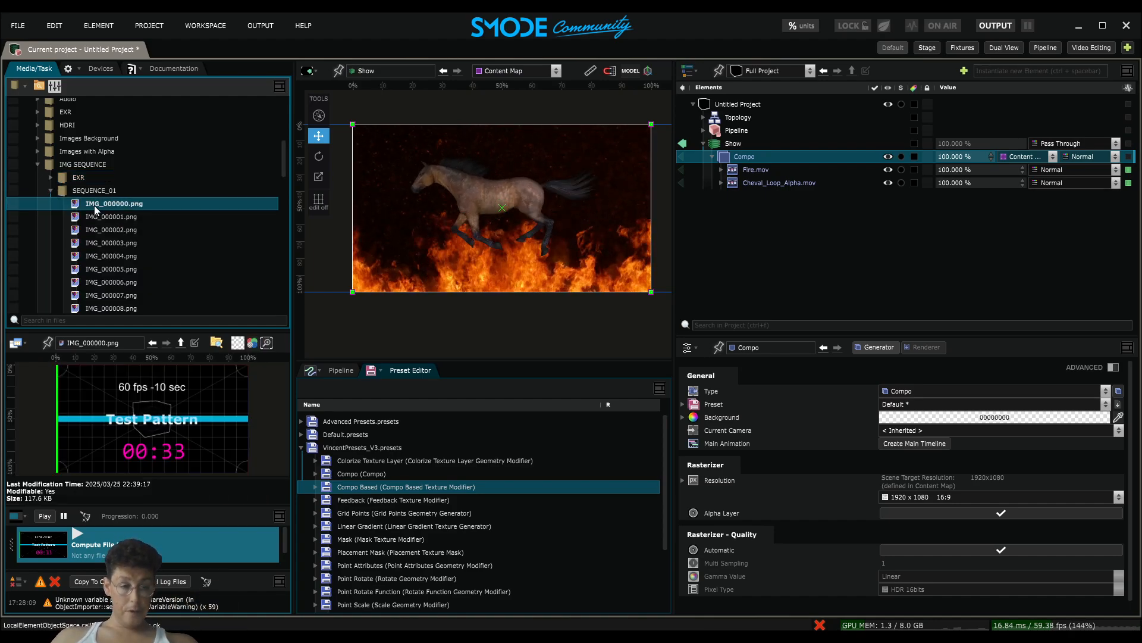
left_click(712, 155)
left_click_drag(127, 205, 865, 197)
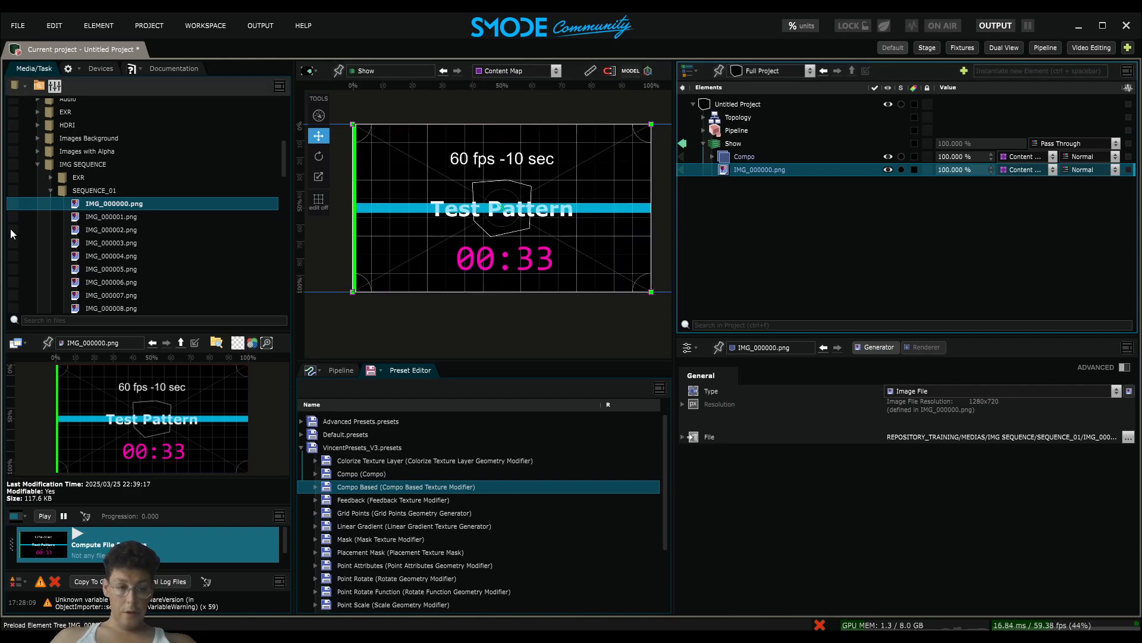
scroll(102, 222, "down", 1)
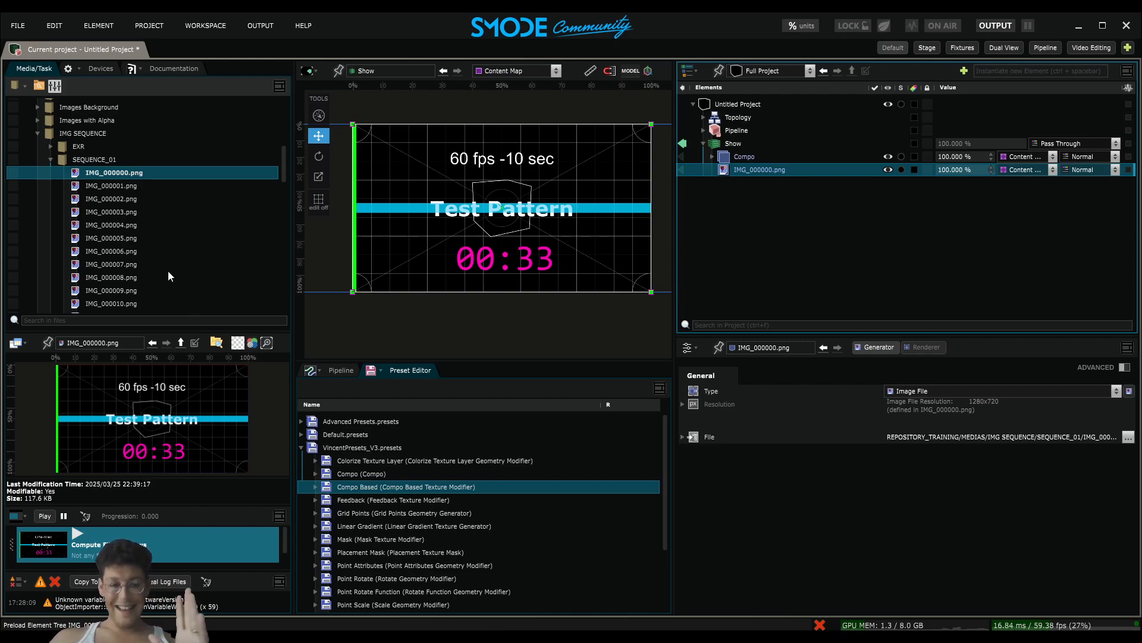
Add the Image Sequence Creator script preset from VincentPresets_V3 to the Show element
right_click(736, 169)
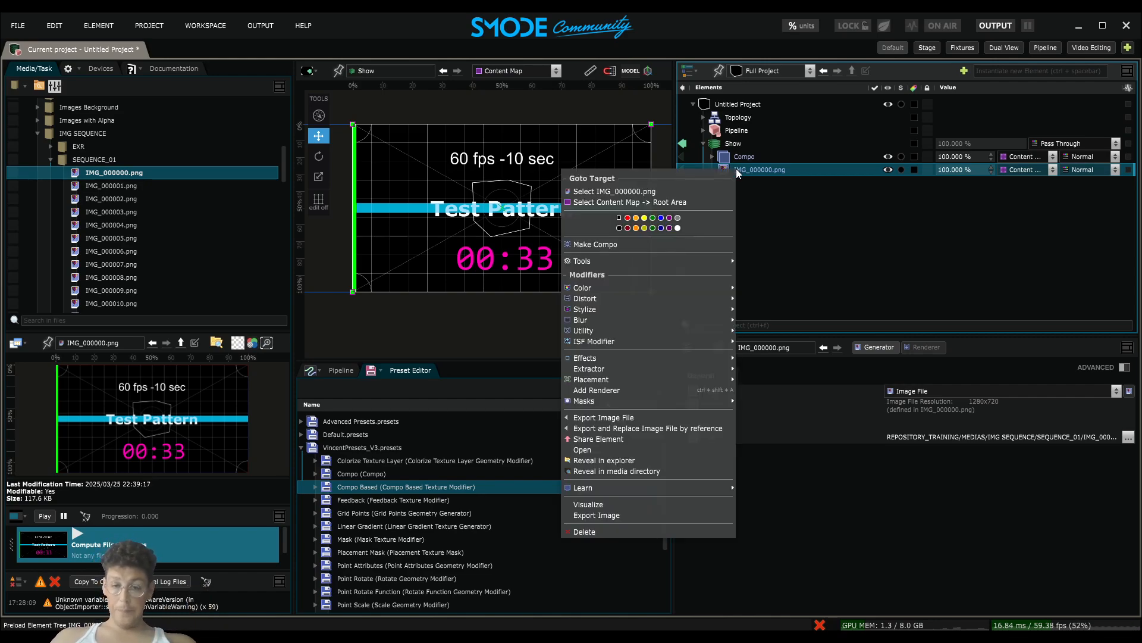
mouse_move(634, 262)
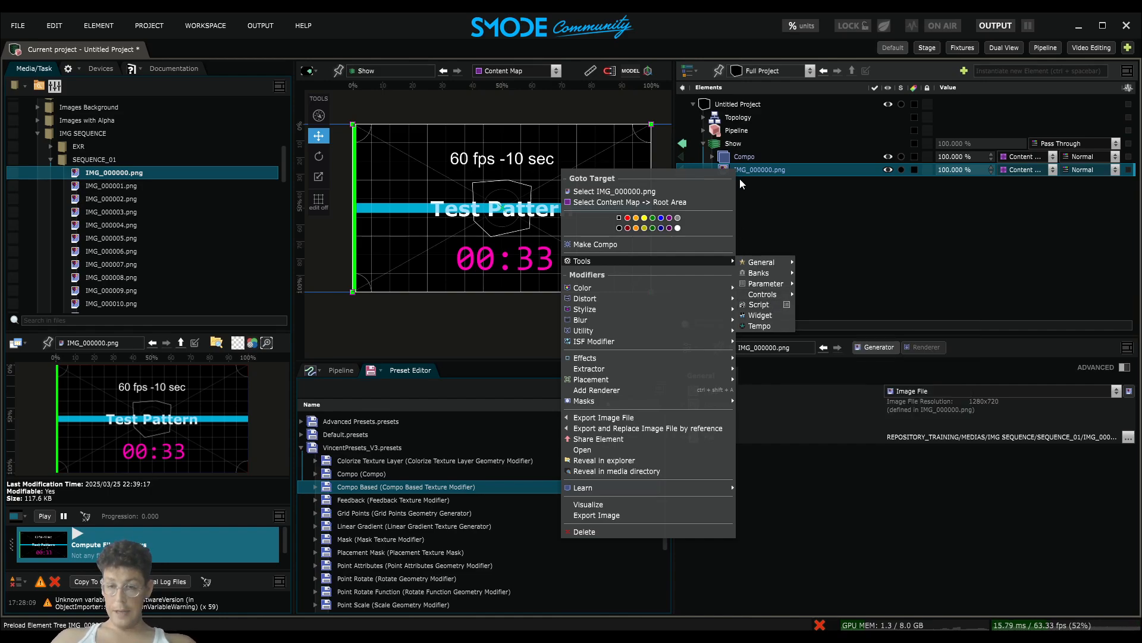
right_click(739, 145)
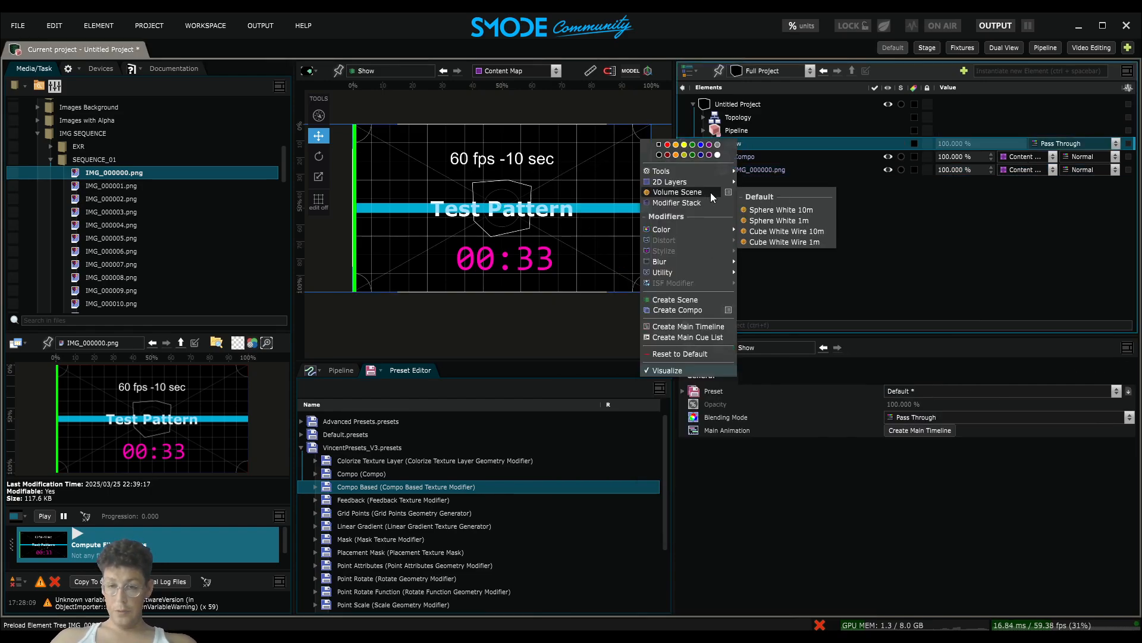
mouse_move(729, 173)
mouse_move(786, 216)
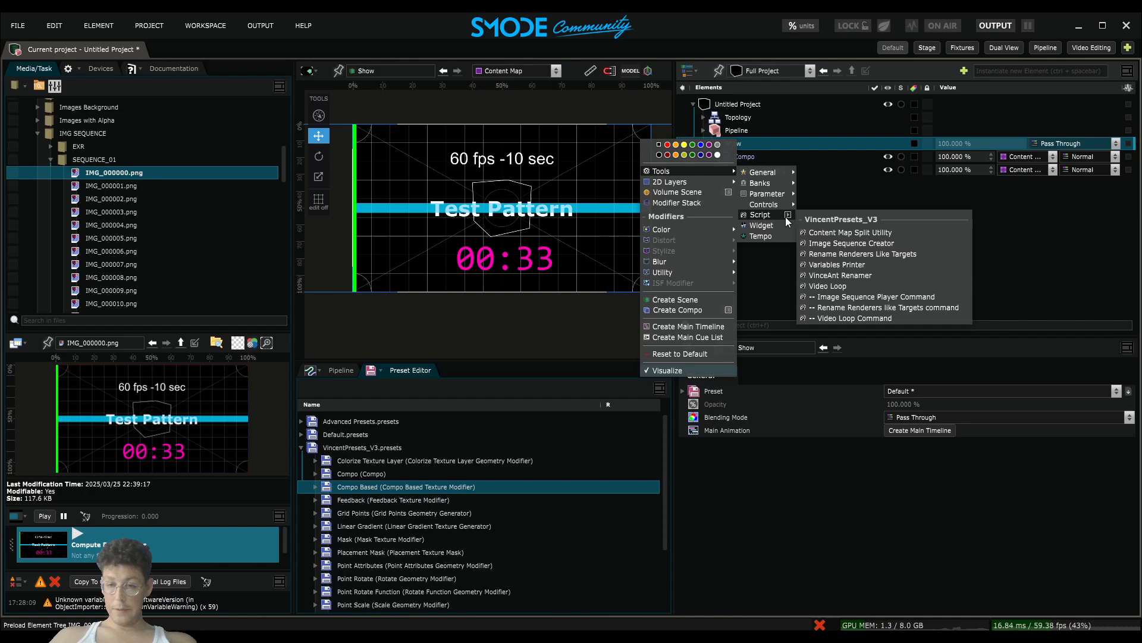
left_click(856, 244)
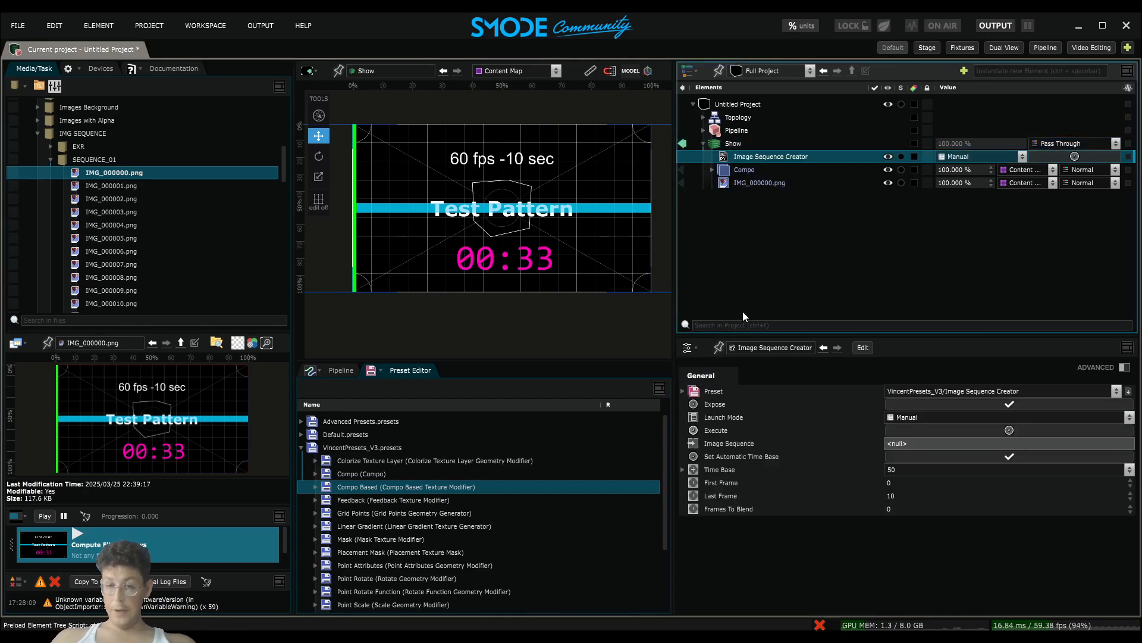
Assign the IMG_000000.png layer as the script's Image Sequence and set Last Frame to 50
left_click_drag(891, 476, 925, 443)
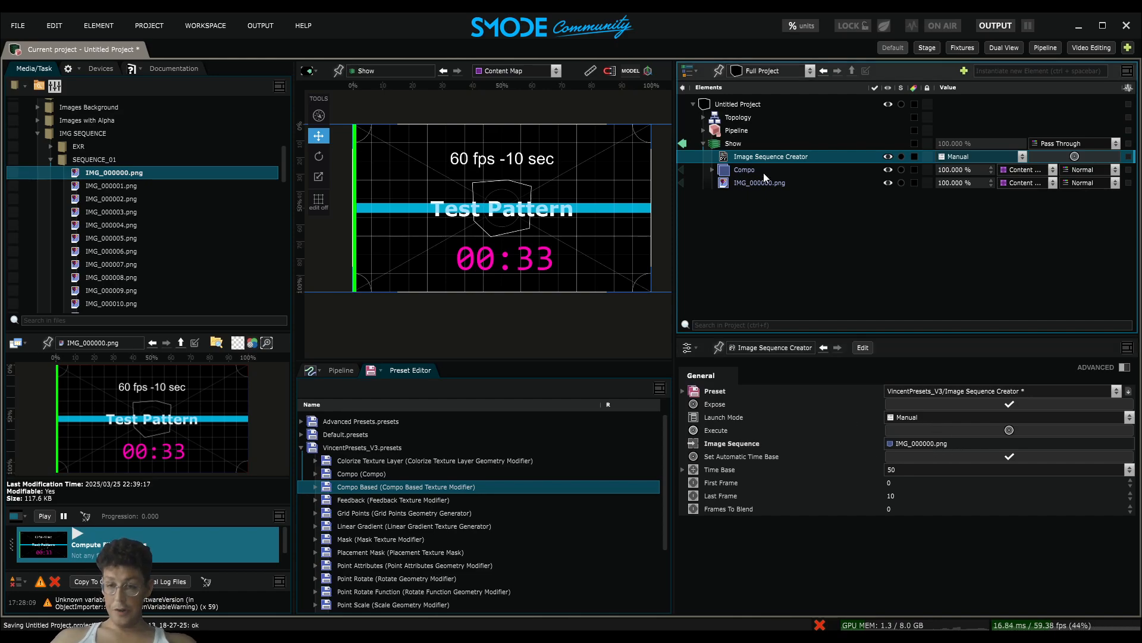
left_click(738, 486)
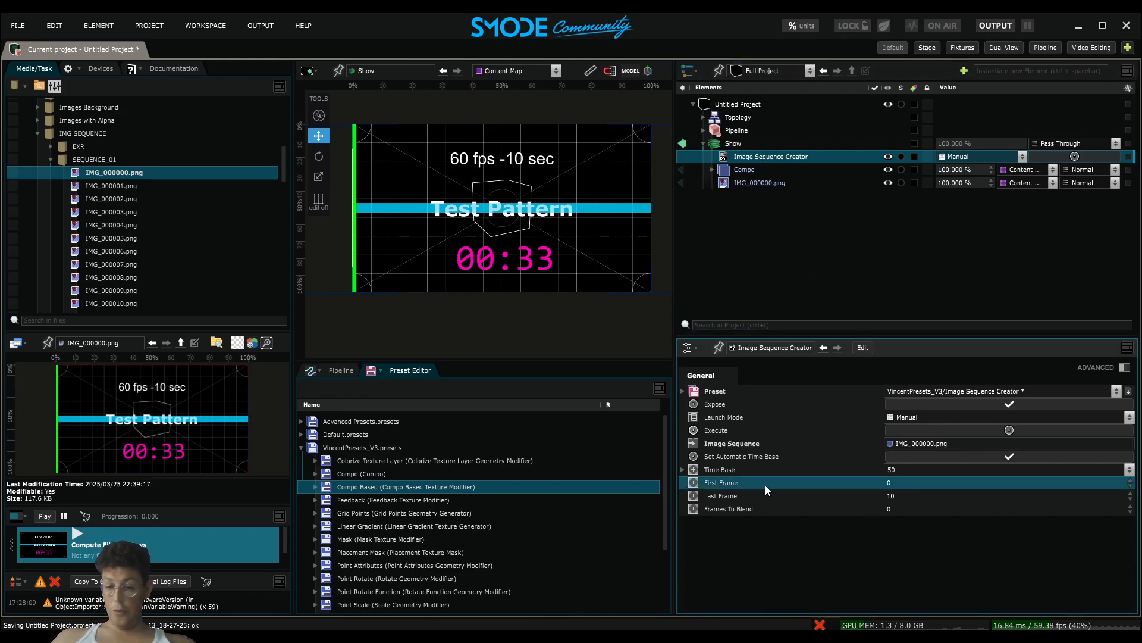
double_click(898, 495)
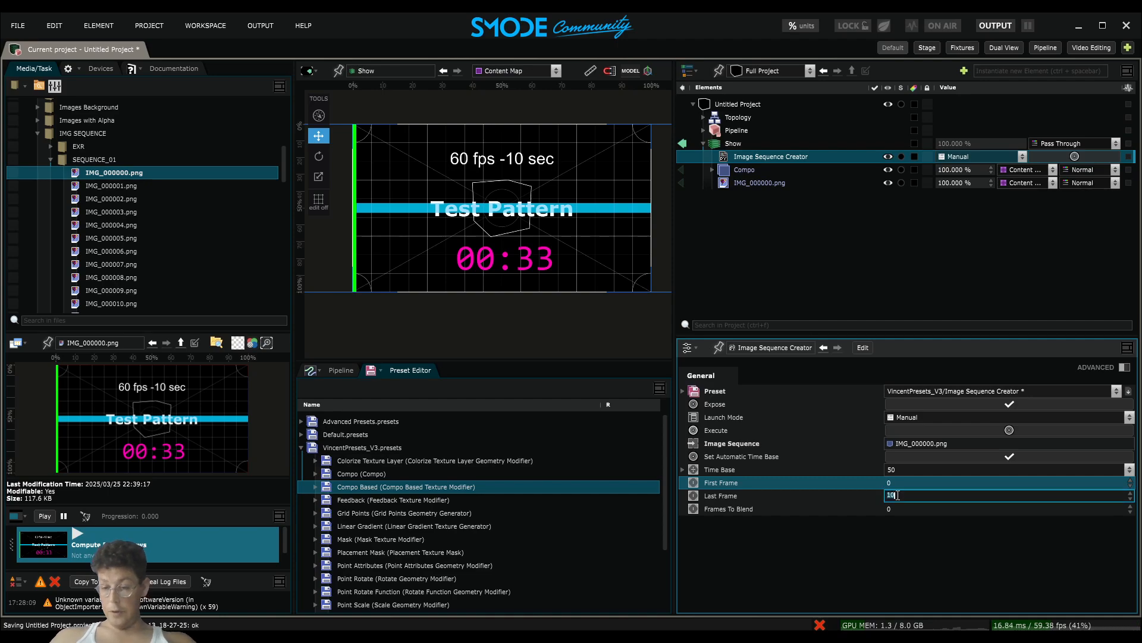
type("50")
key("Return")
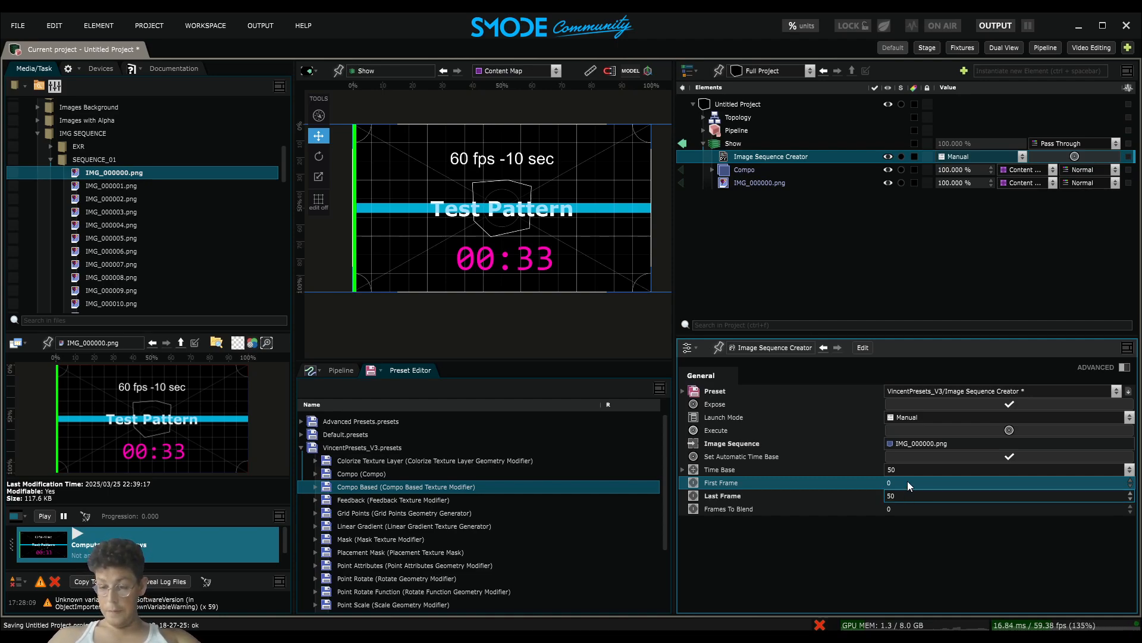
Set Frames To Blend to 1 and execute the Image Sequence Creator script
left_click(781, 510)
double_click(910, 508)
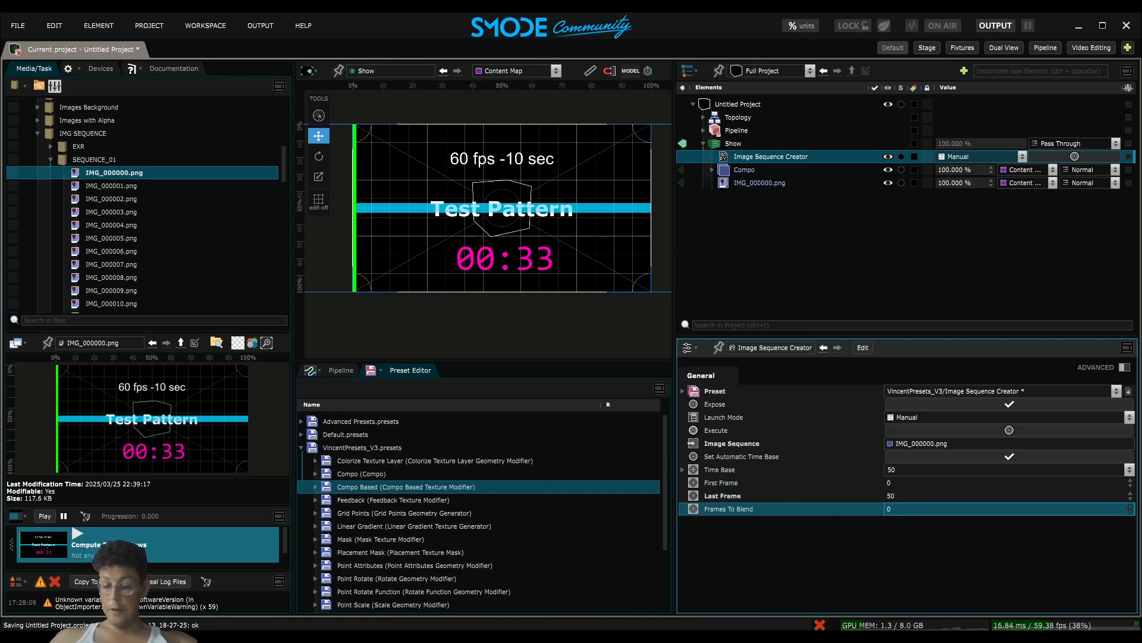
type("1")
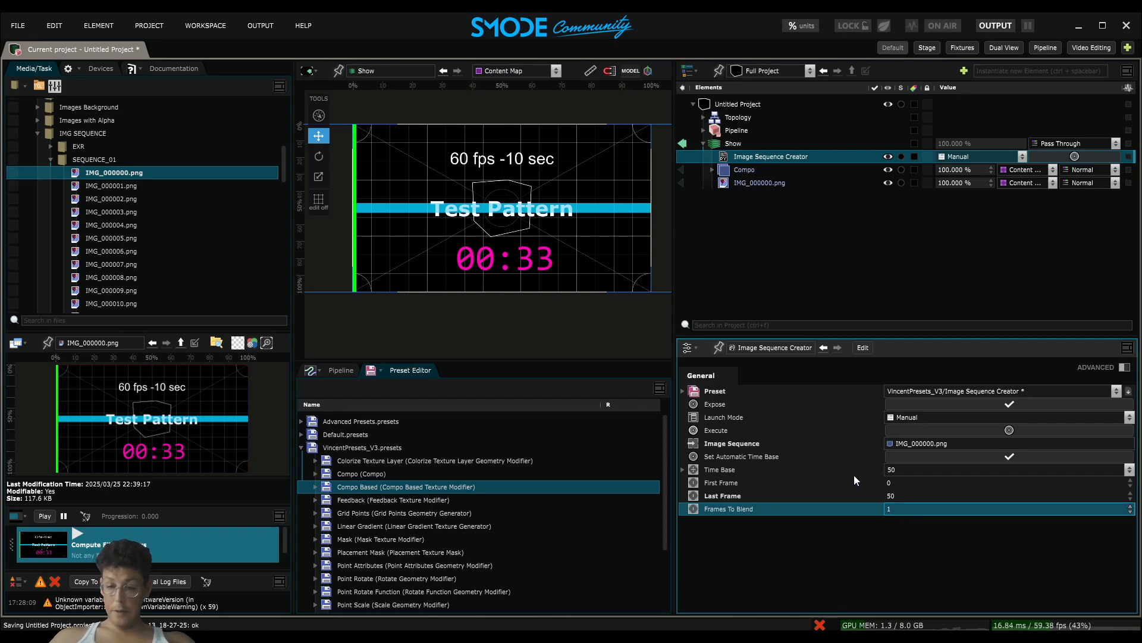
key("Return")
left_click(912, 468)
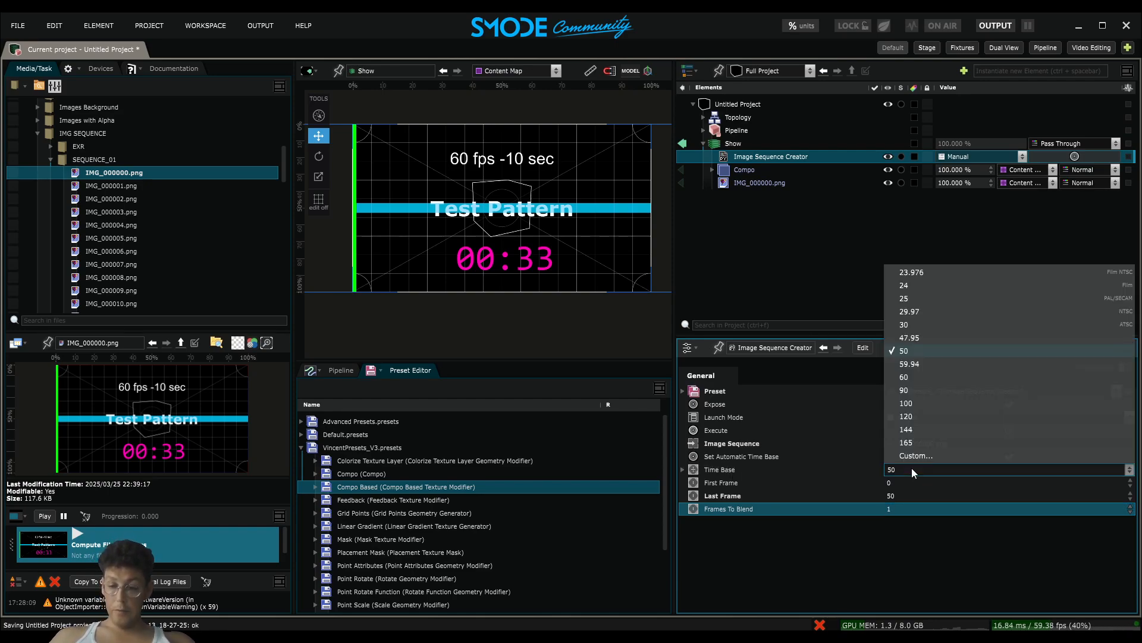
left_click(911, 468)
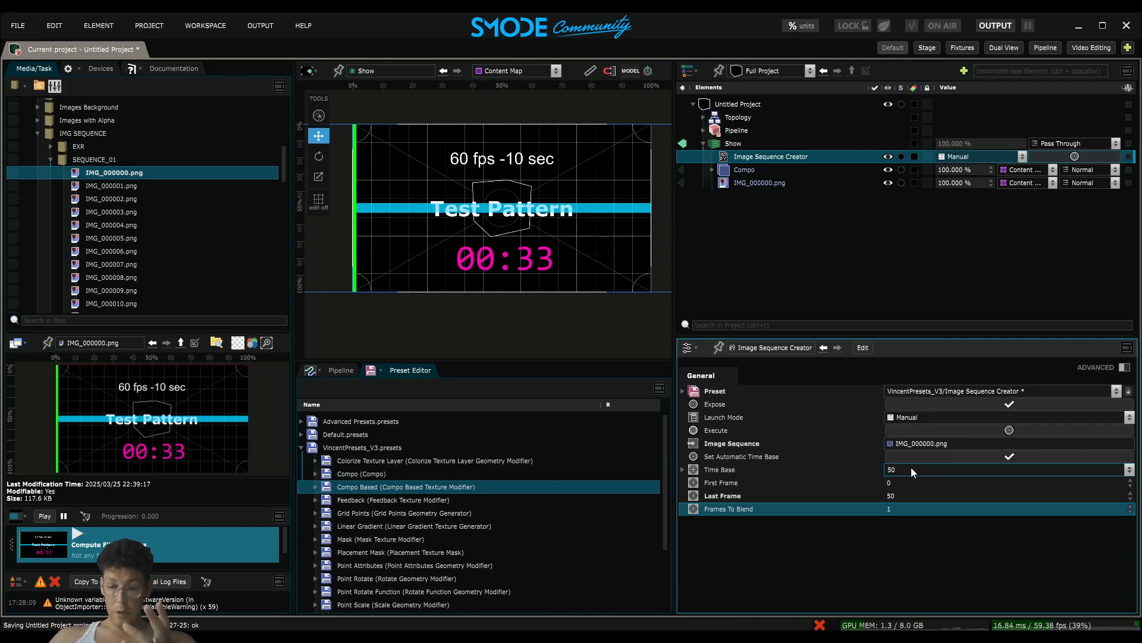
left_click(955, 429)
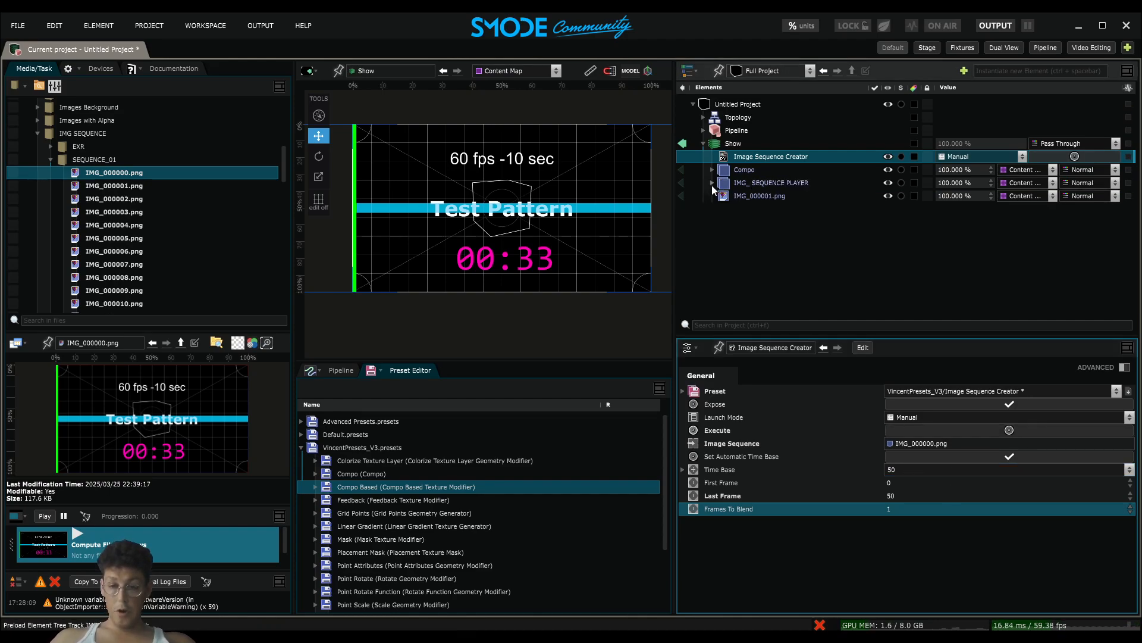
Hide the IMG_000001.png layer and open the Main Timeline of IMG_ SEQUENCE PLAYER in the timeline editor
left_click(712, 183)
left_click(743, 218)
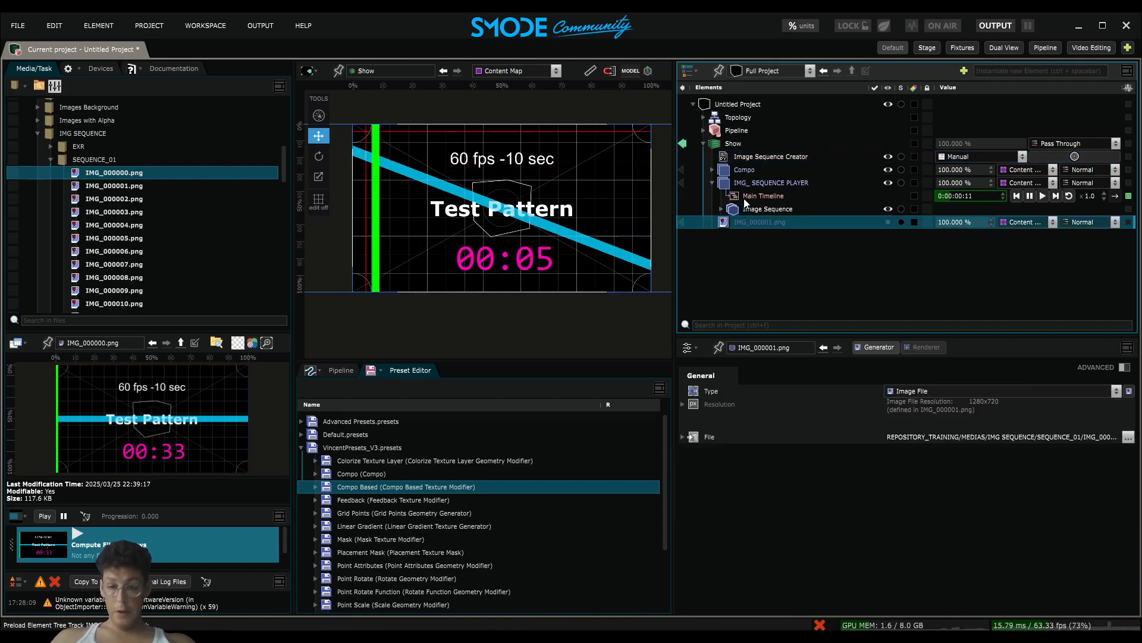
left_click(753, 196)
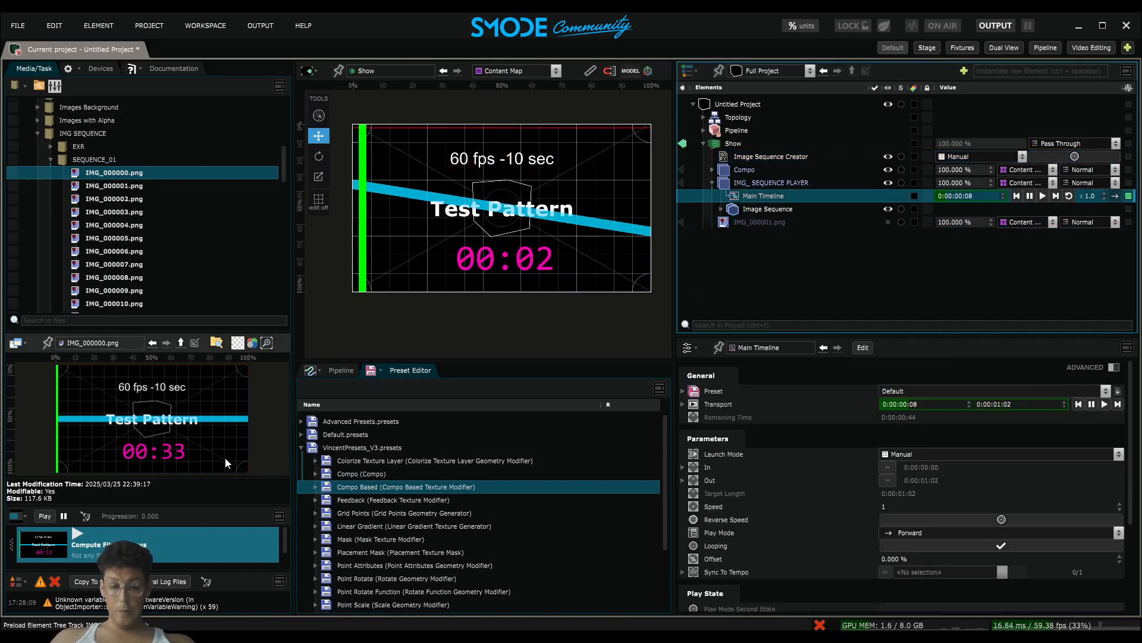
left_click(373, 375)
left_click(568, 417)
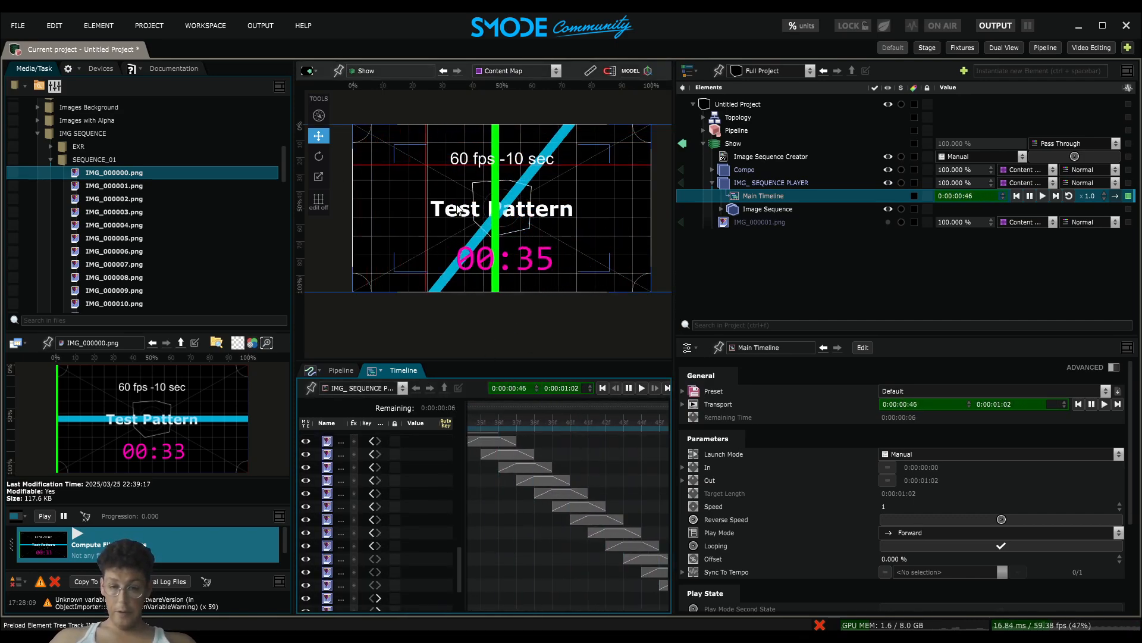
Hide the Compo layer and look over the overlapping image clips across the sequence player's timeline
scroll(457, 246, "up", 3)
scroll(510, 238, "down", 6)
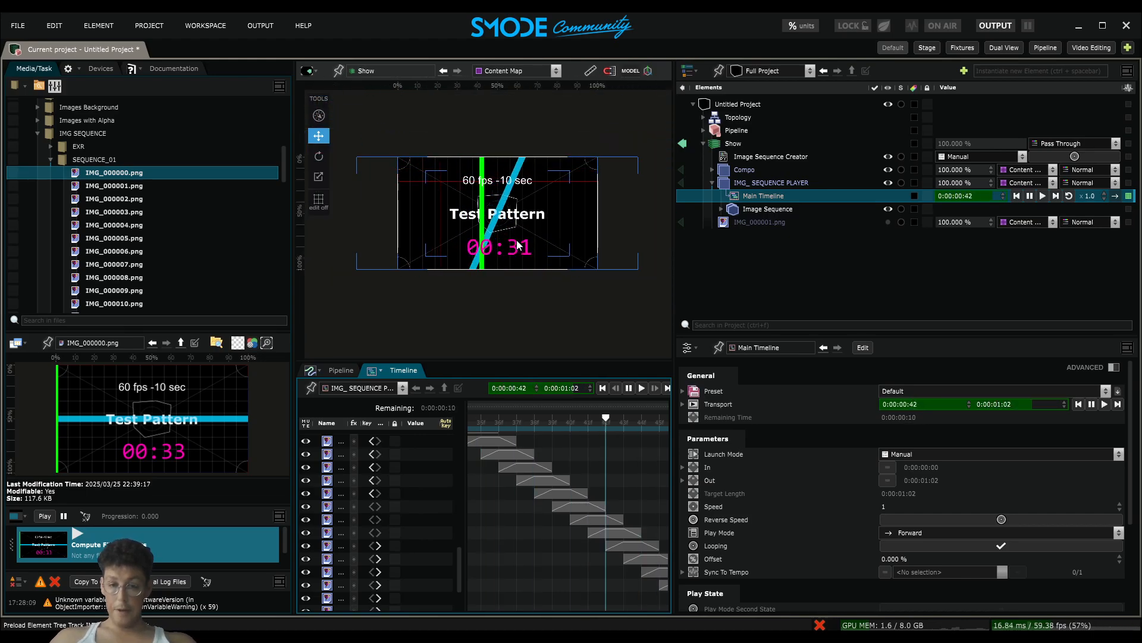
scroll(535, 255, "up", 2)
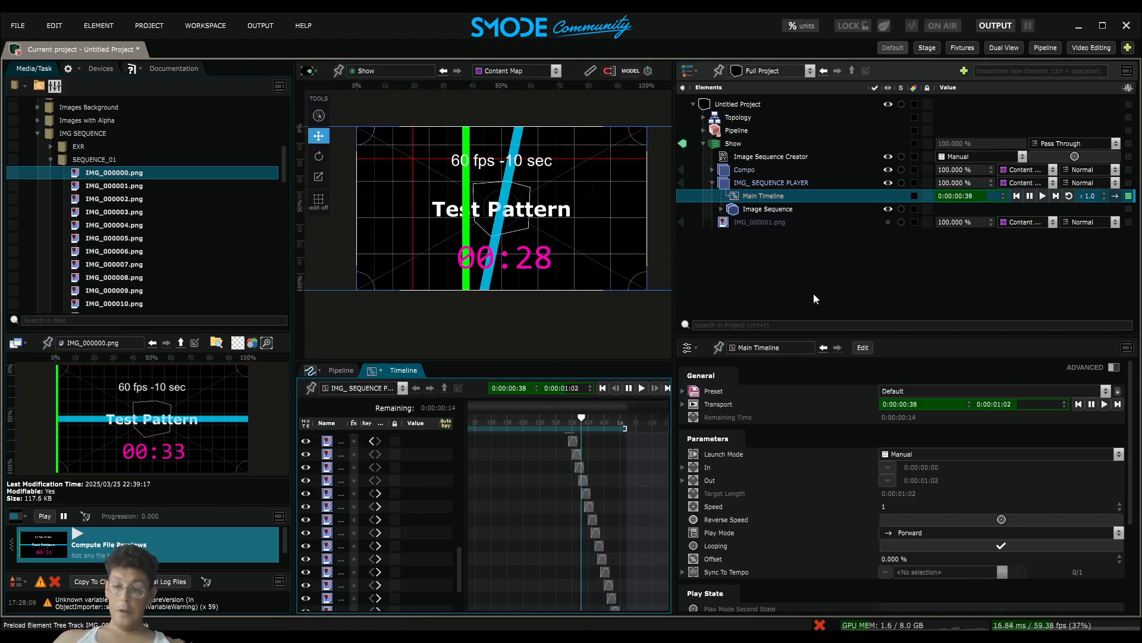
scroll(581, 592, "up", 10)
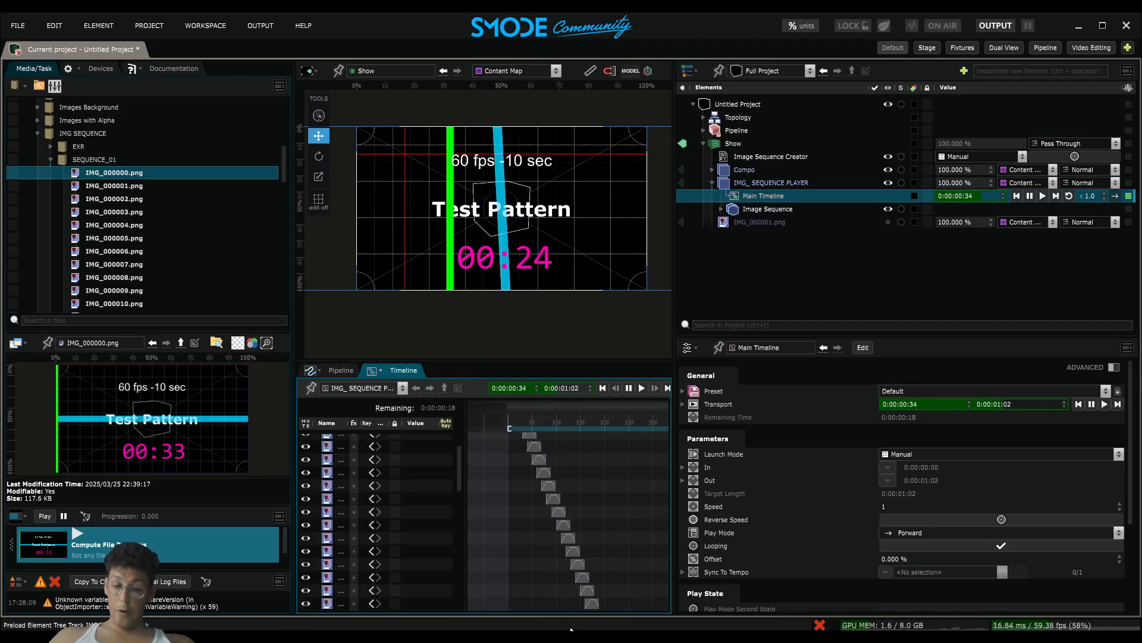
left_click(746, 169)
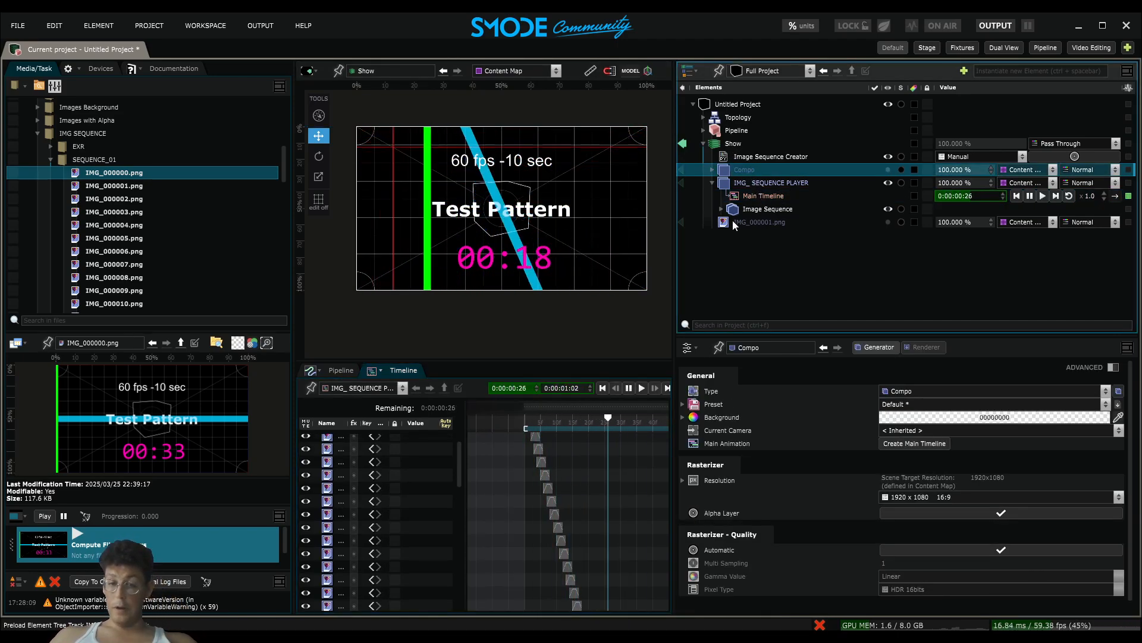
left_click_drag(591, 535, 545, 74)
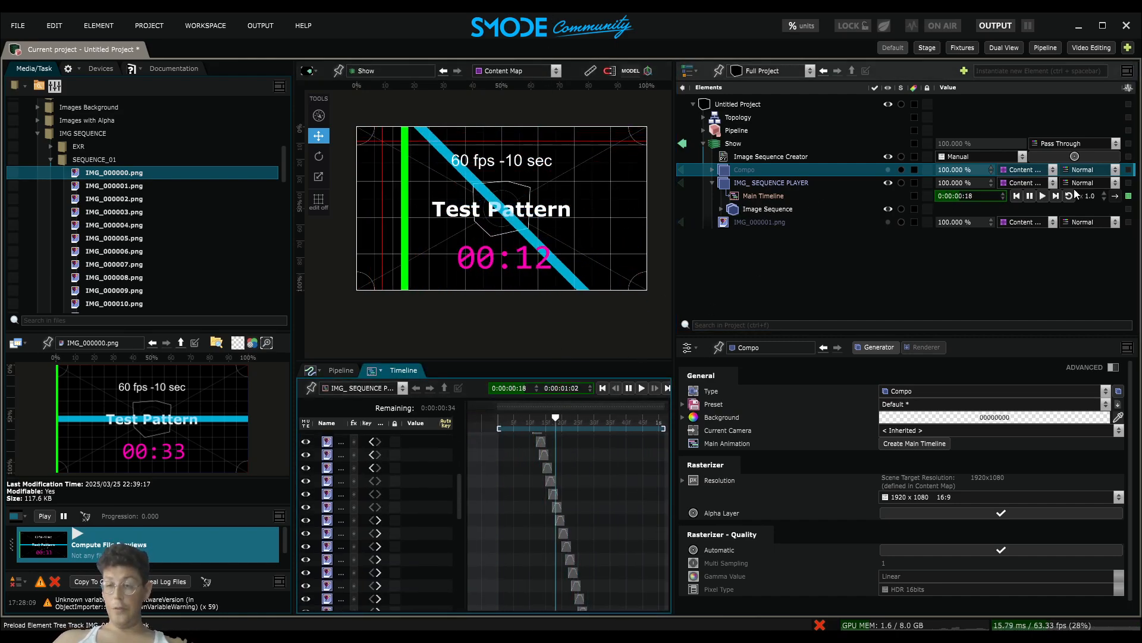
Set the Main Timeline's playback speed to 0.68 and pause the sequence to show a blended frame
left_click_drag(1090, 196, 1090, 215)
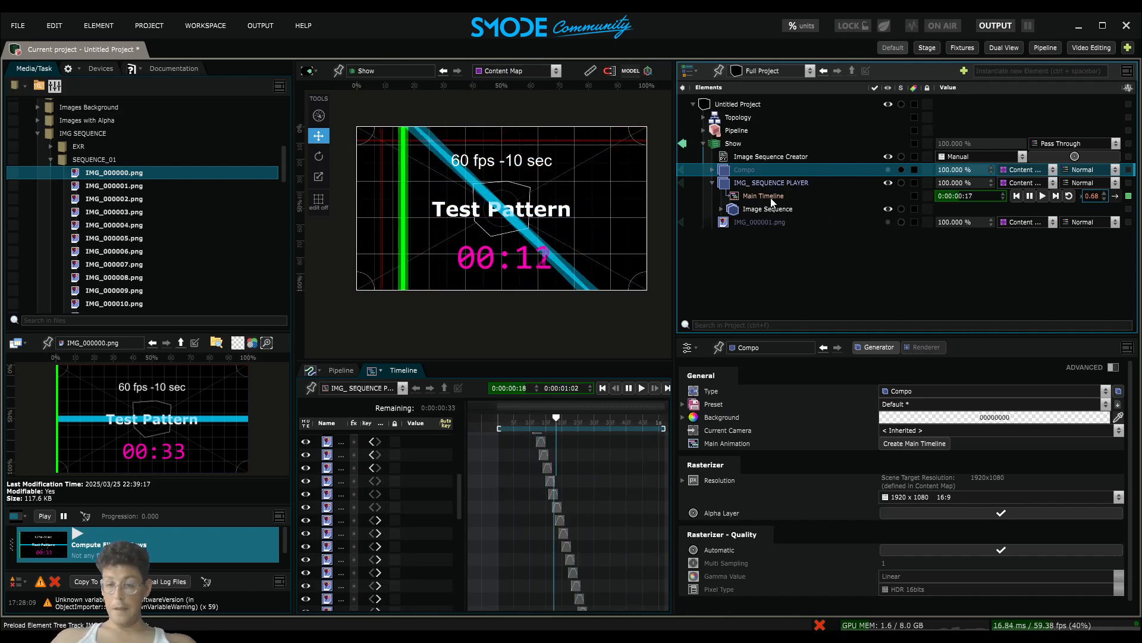
left_click(1097, 199)
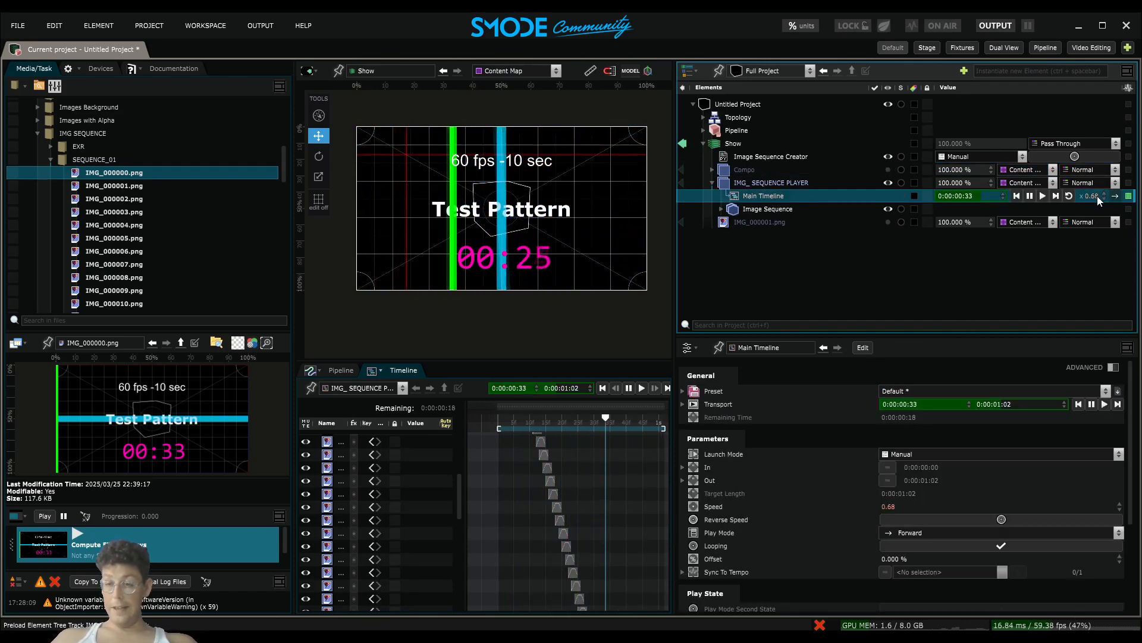
left_click(1030, 196)
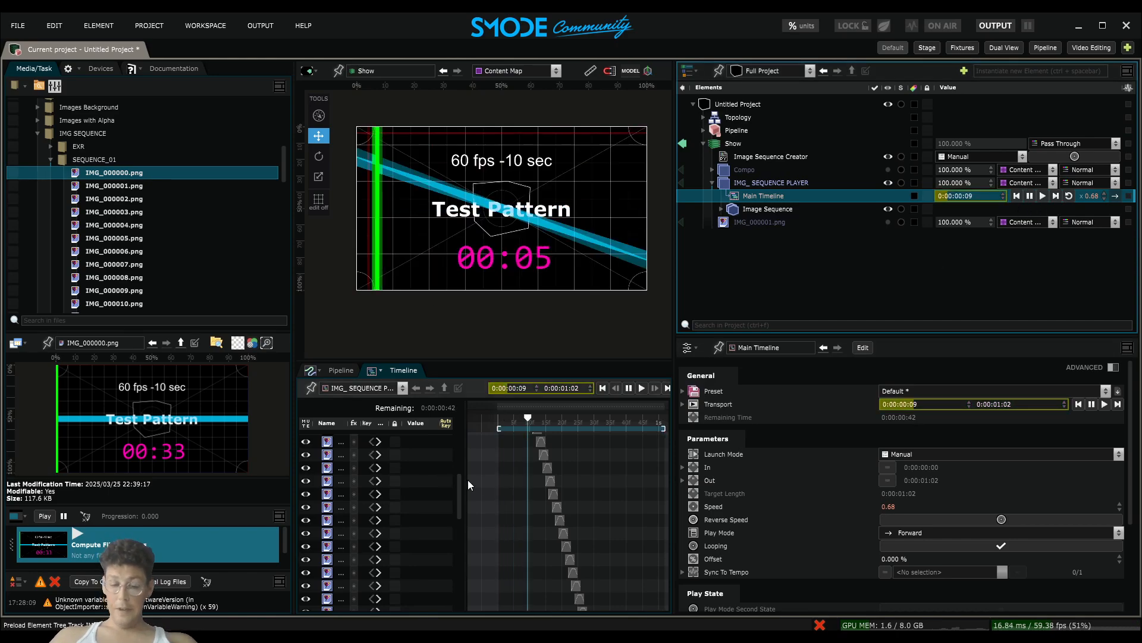
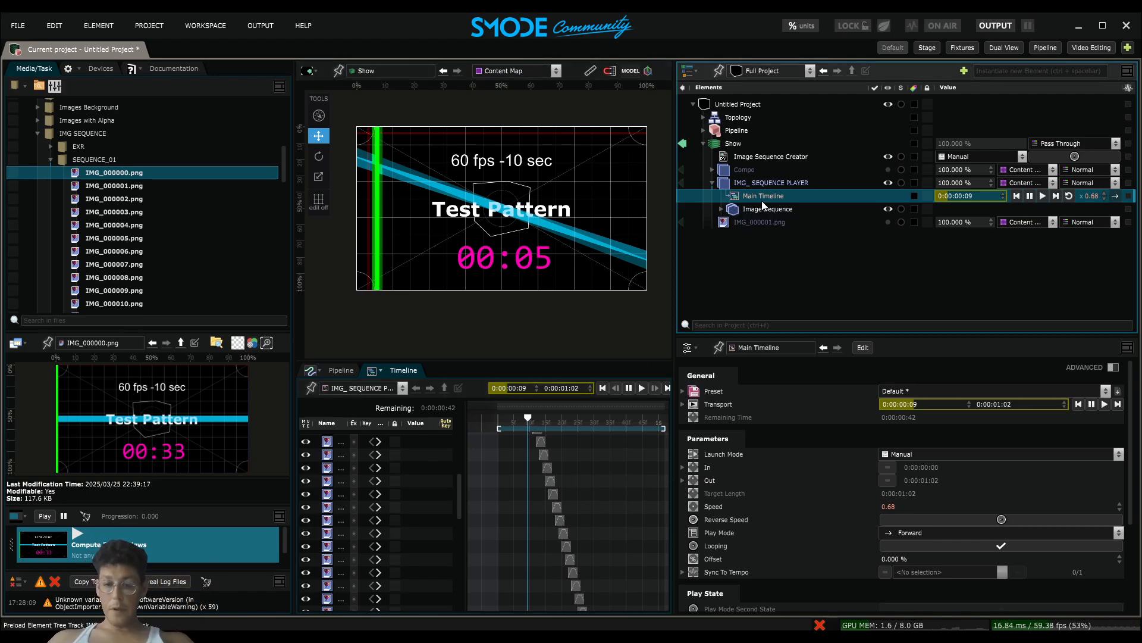
Delete the IMG_ SEQUENCE PLAYER compo and the Image Sequence Creator script from the Show
left_click(758, 183)
key("Delete")
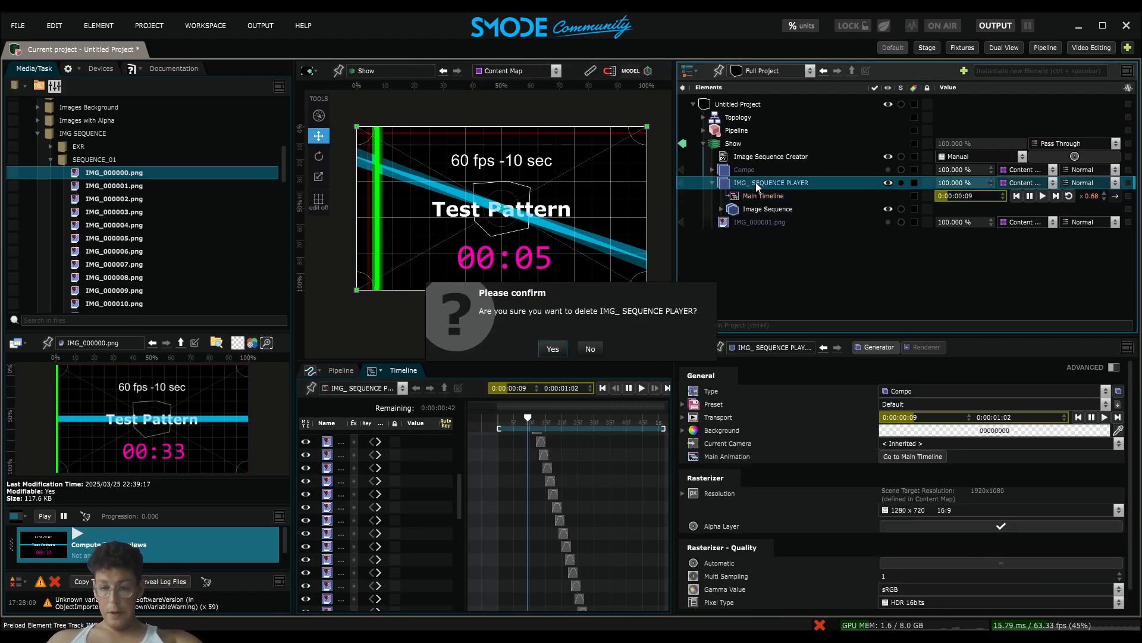
key("Return")
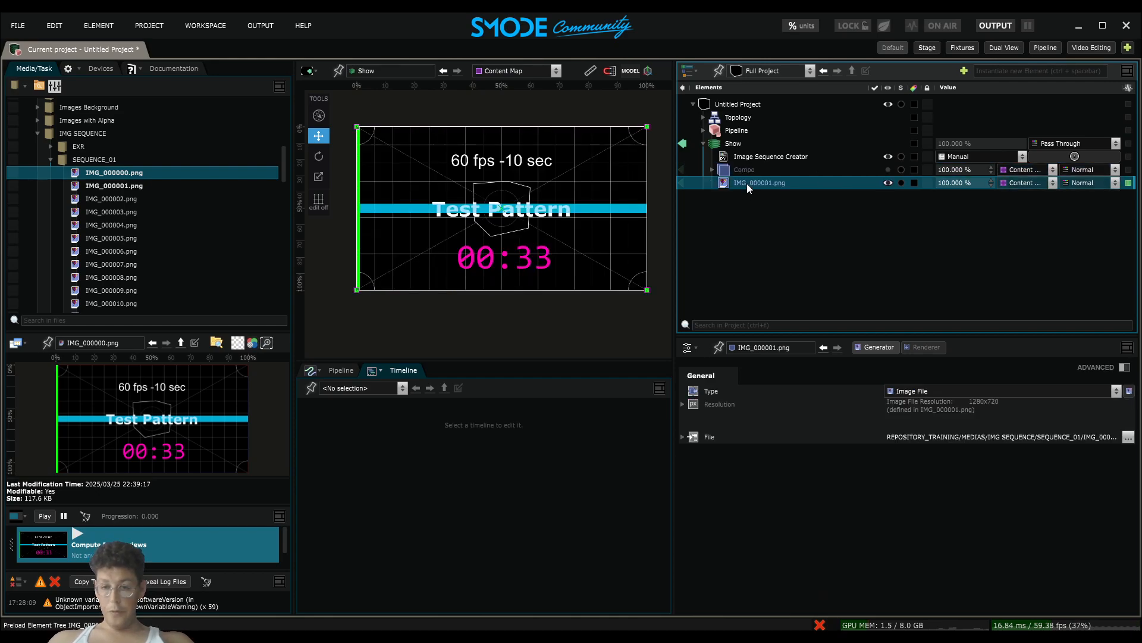
left_click(751, 156)
key("Delete")
key("Return")
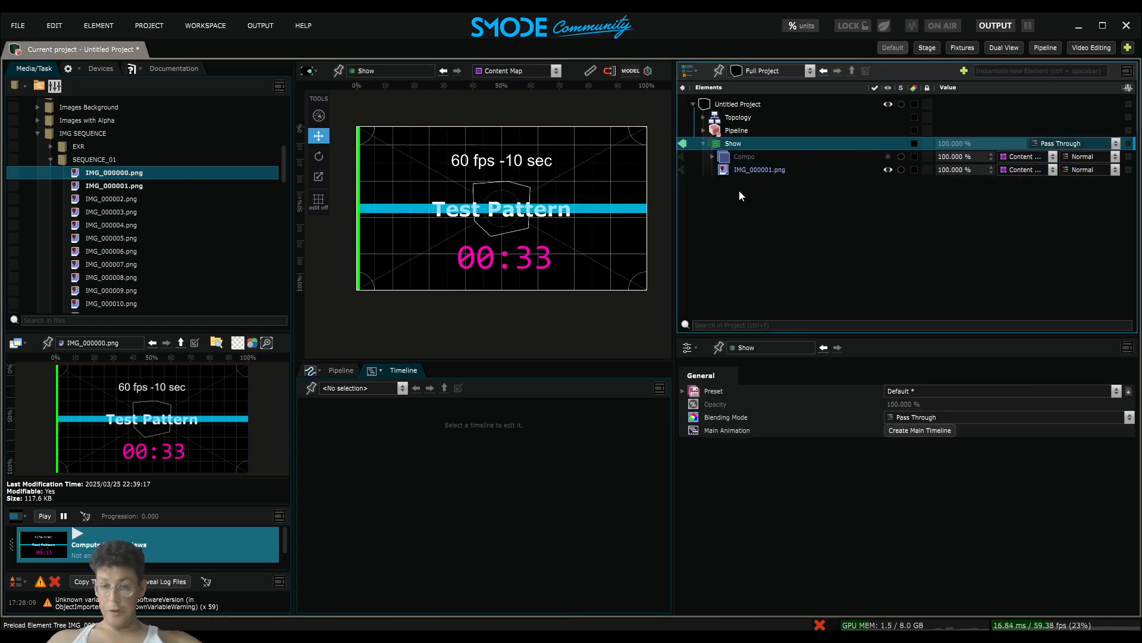
Add the Image Sequence Player Command script to the IMG_000001.png layer
left_click(744, 170)
right_click(744, 170)
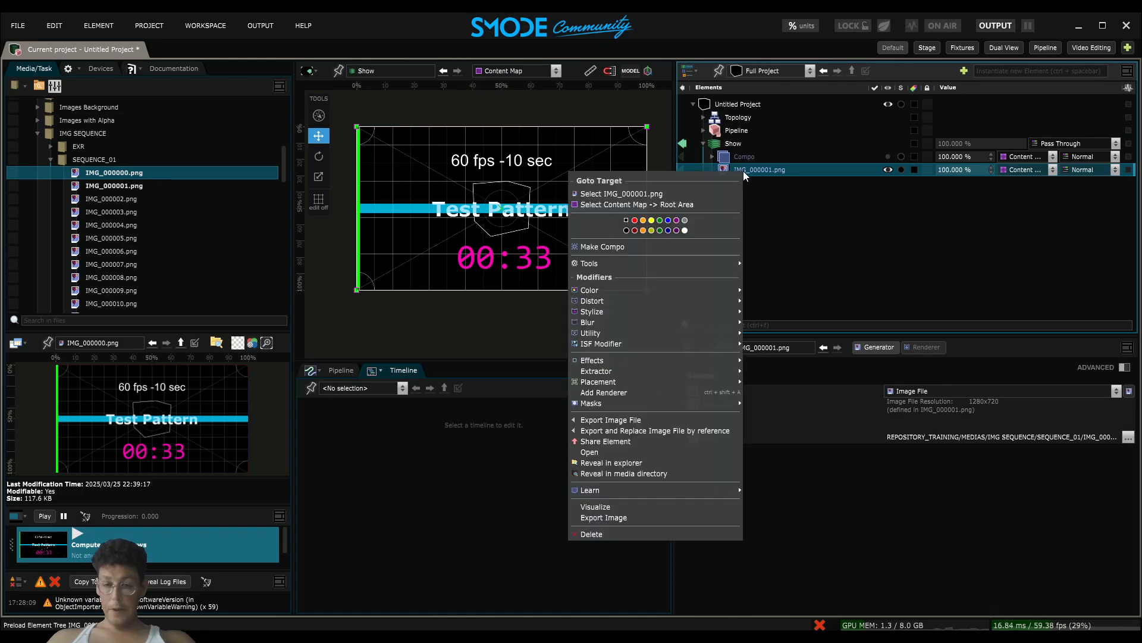
mouse_move(684, 262)
mouse_move(787, 309)
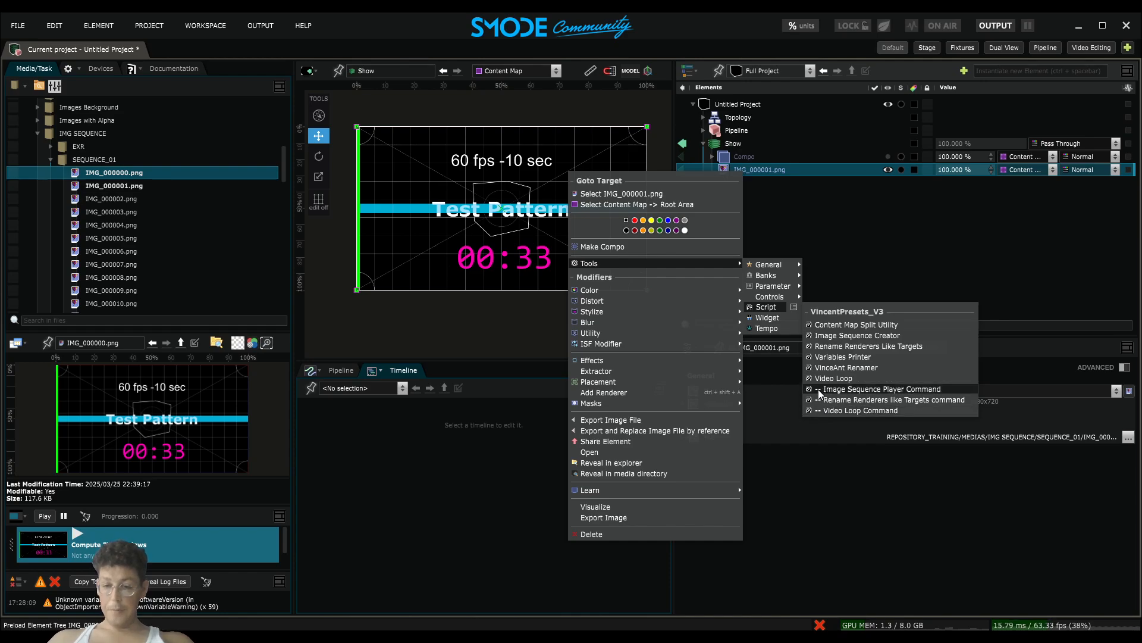
left_click(760, 172)
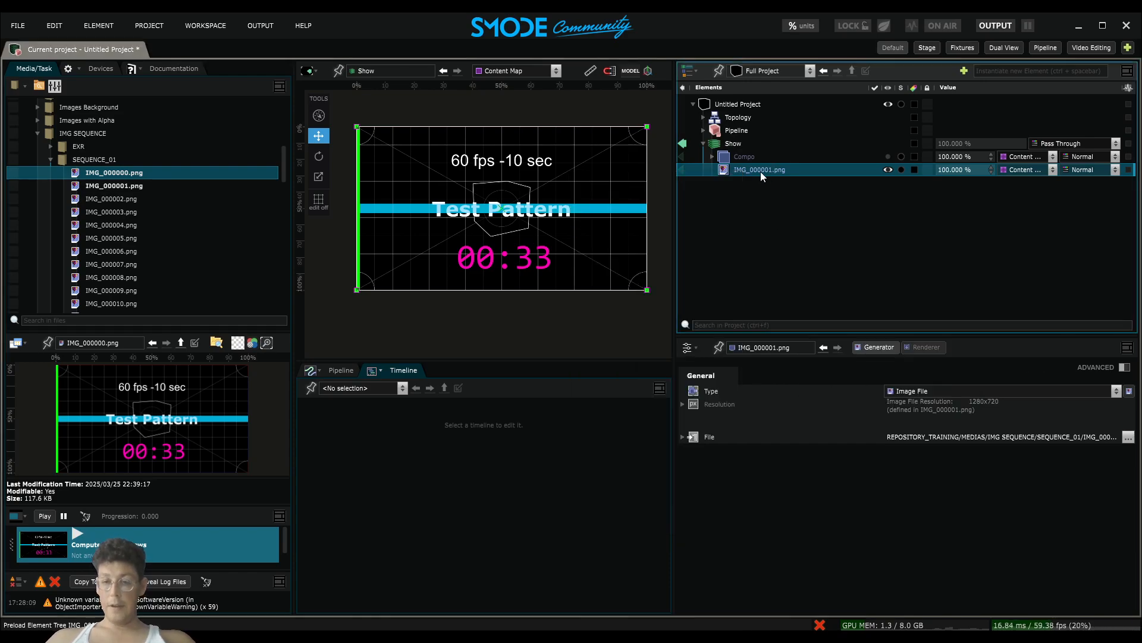
right_click(759, 172)
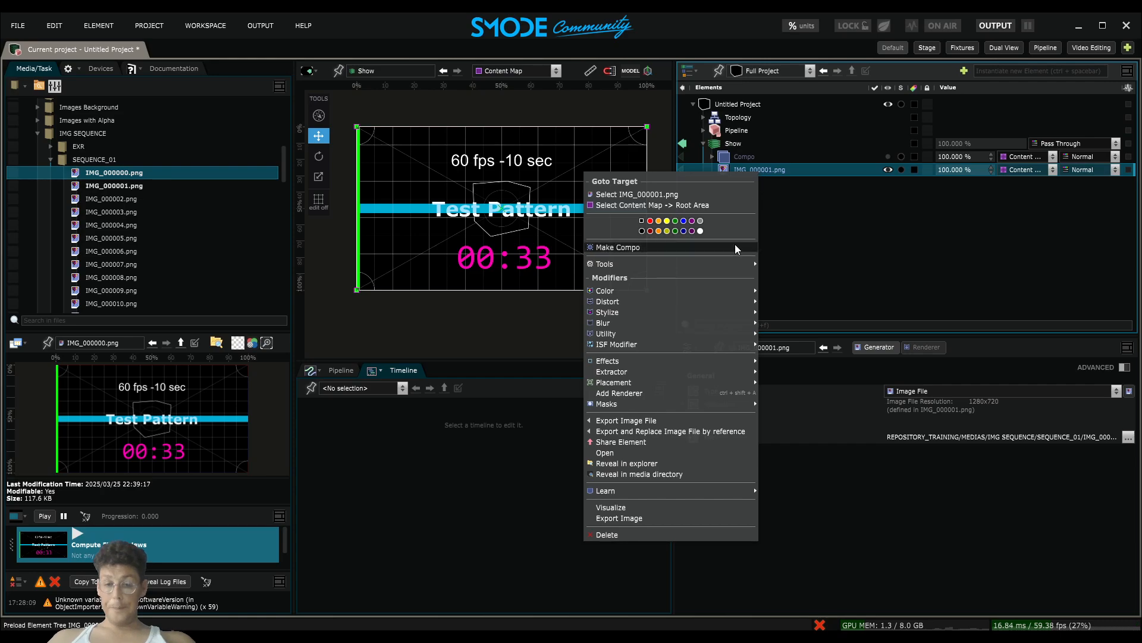
mouse_move(729, 271)
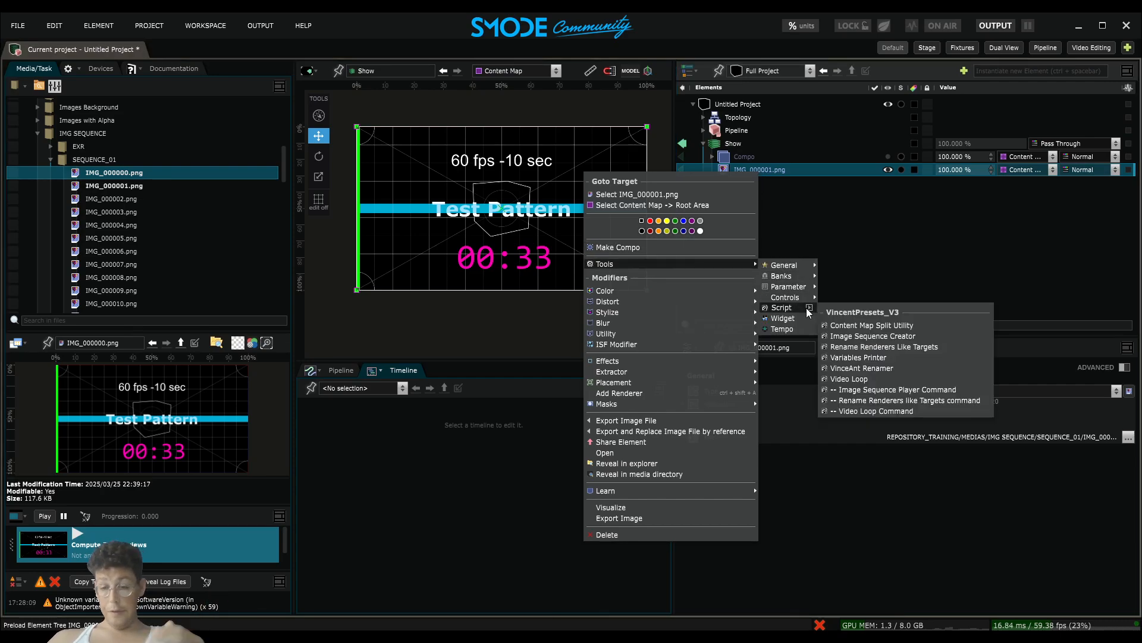
left_click(887, 391)
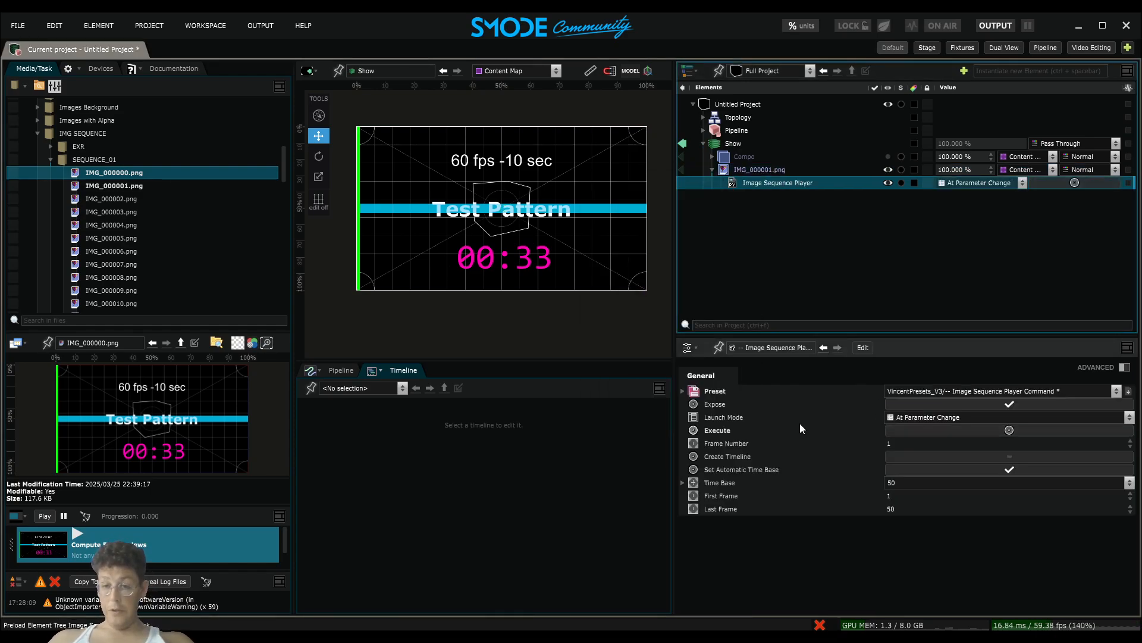
Set the Image Sequence Player's Frame Number to 5, 12 and 4 in turn, and create its timeline
left_click_drag(894, 444, 894, 466)
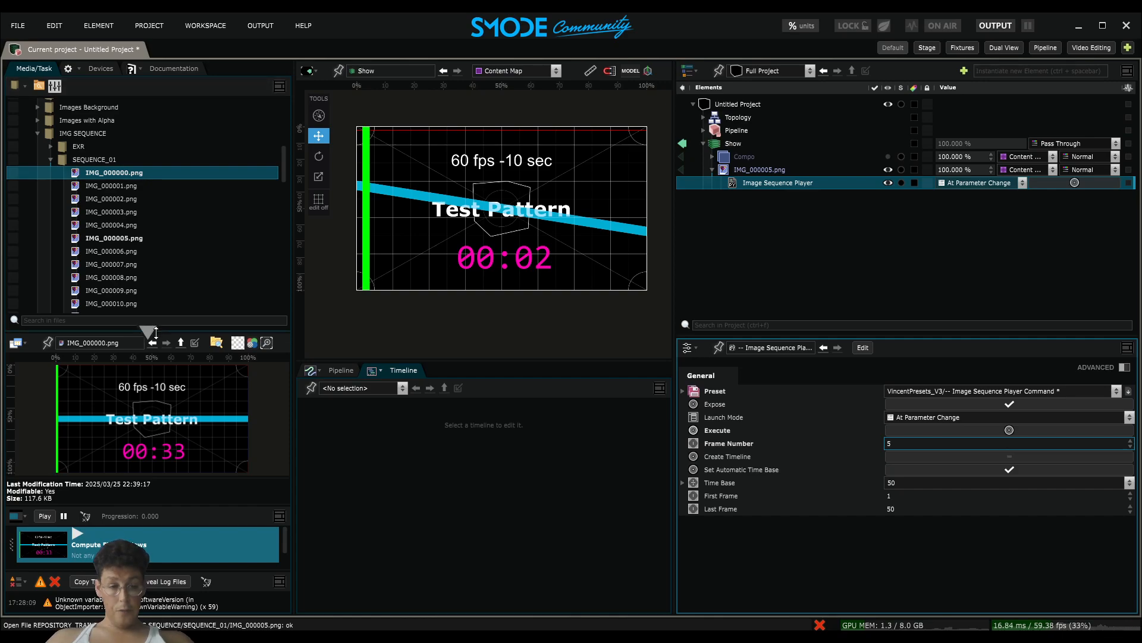
left_click_drag(150, 331, 162, 401)
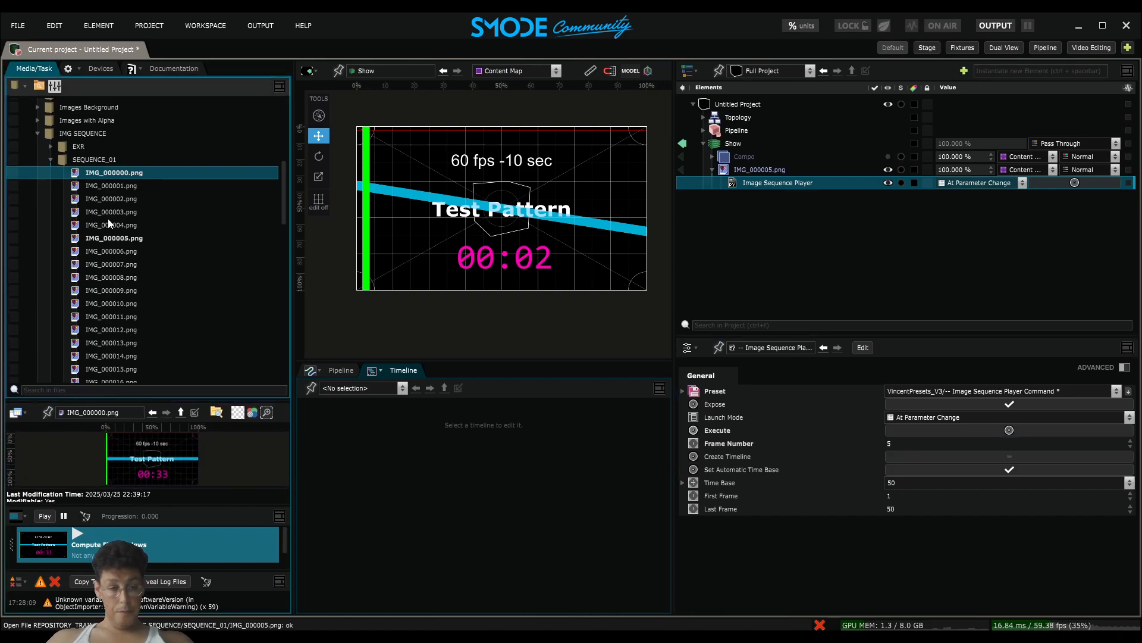
left_click(892, 443)
type("12")
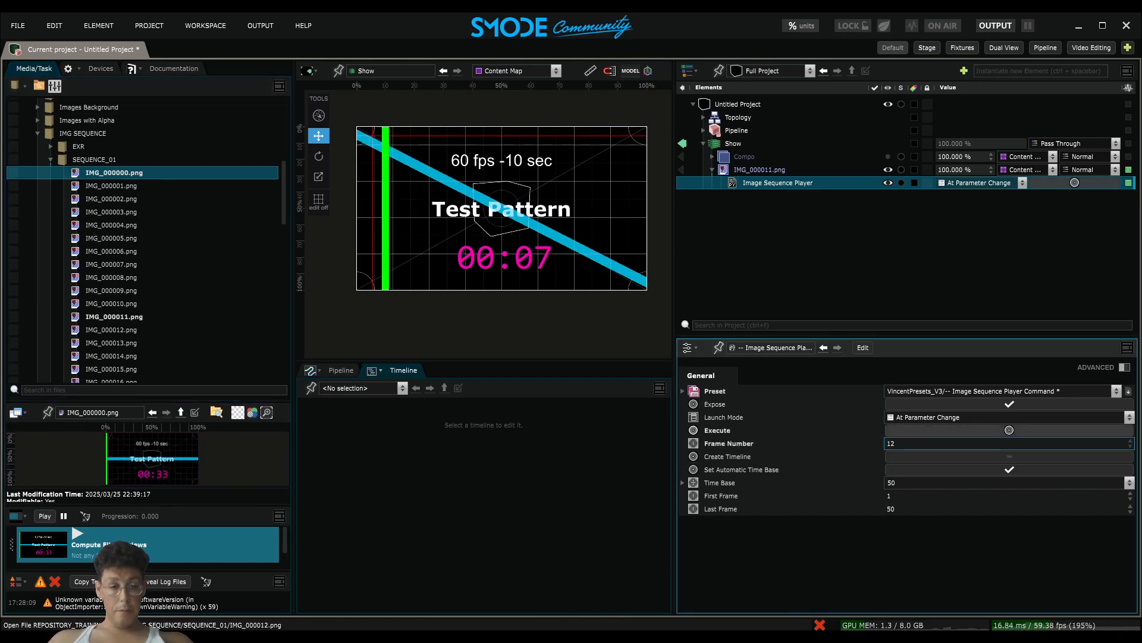
left_click_drag(1009, 444, 893, 444)
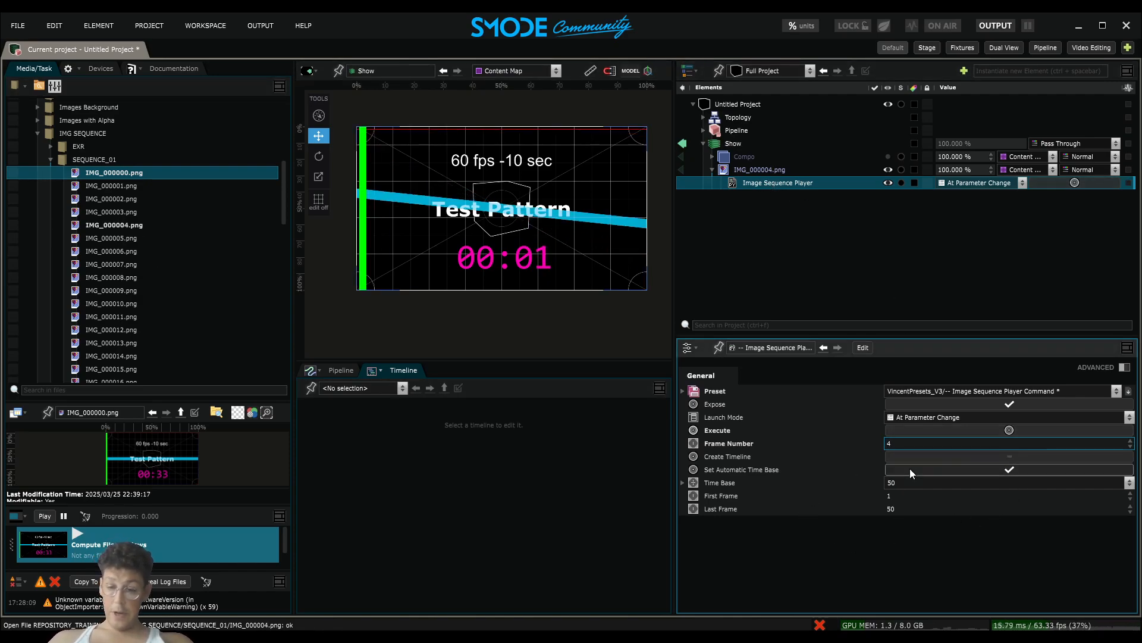
left_click(1012, 456)
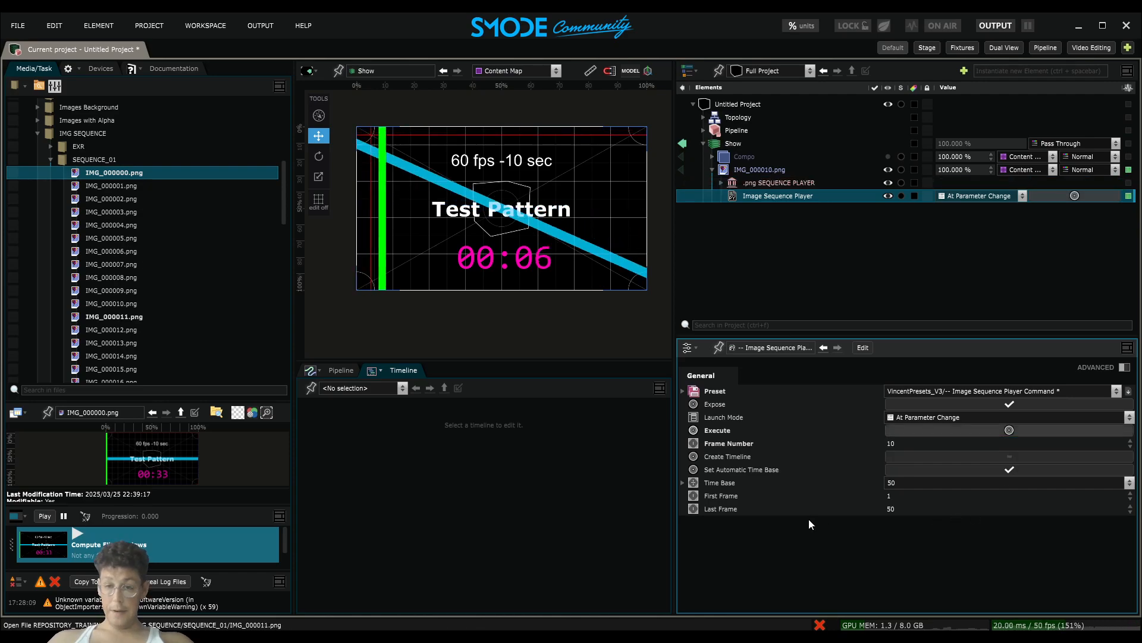
Delete the image layer holding the Image Sequence Player from the Show
left_click(736, 170)
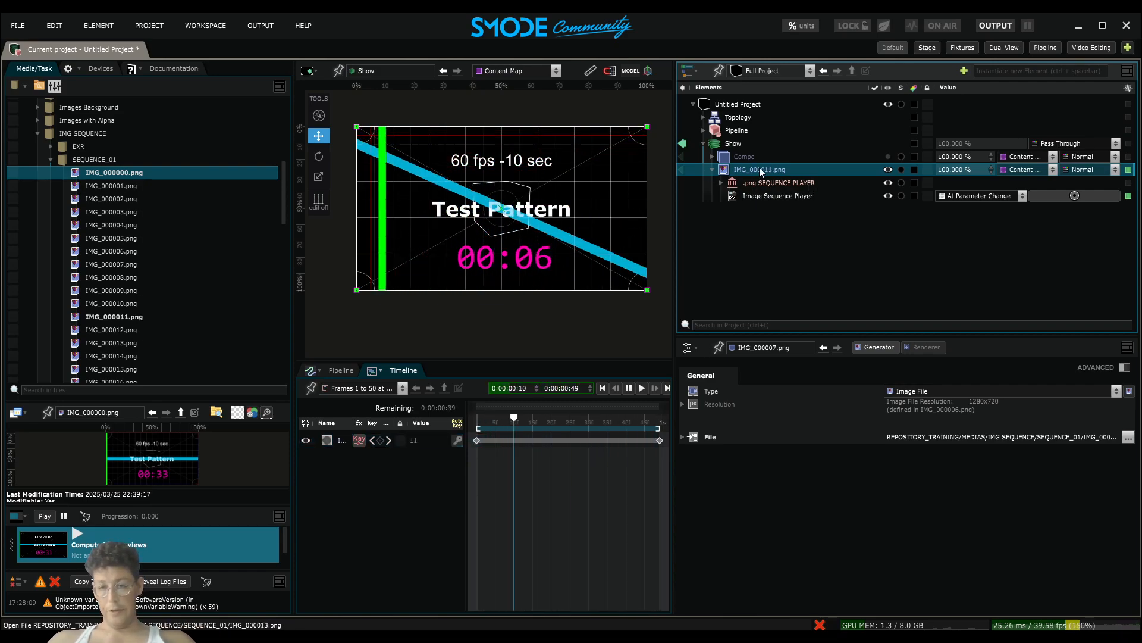
key("Delete")
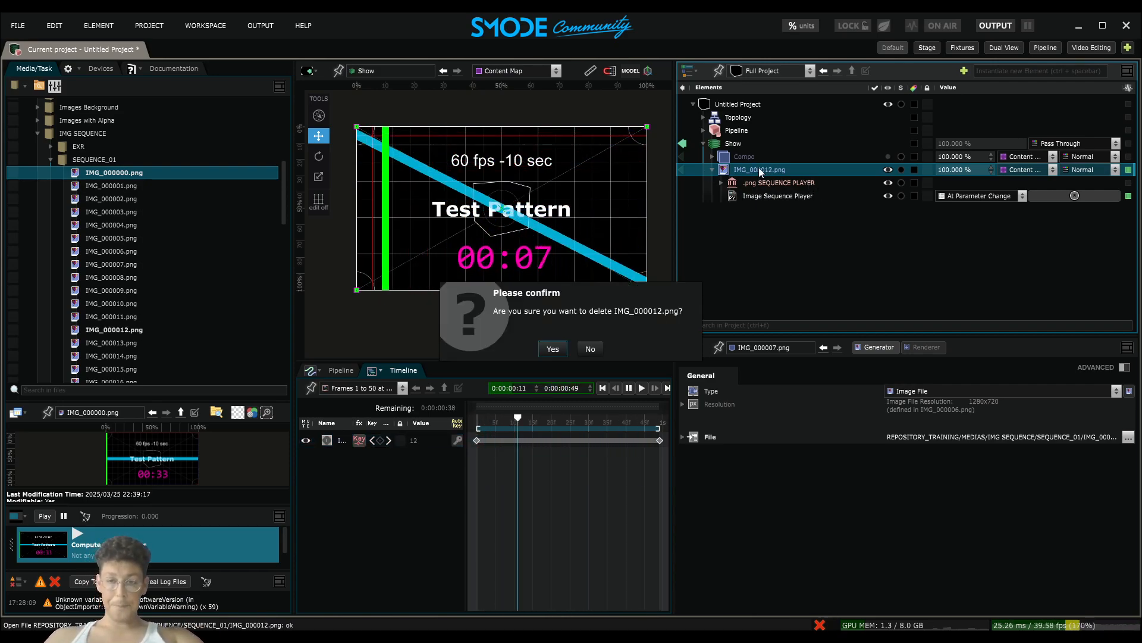
key("Return")
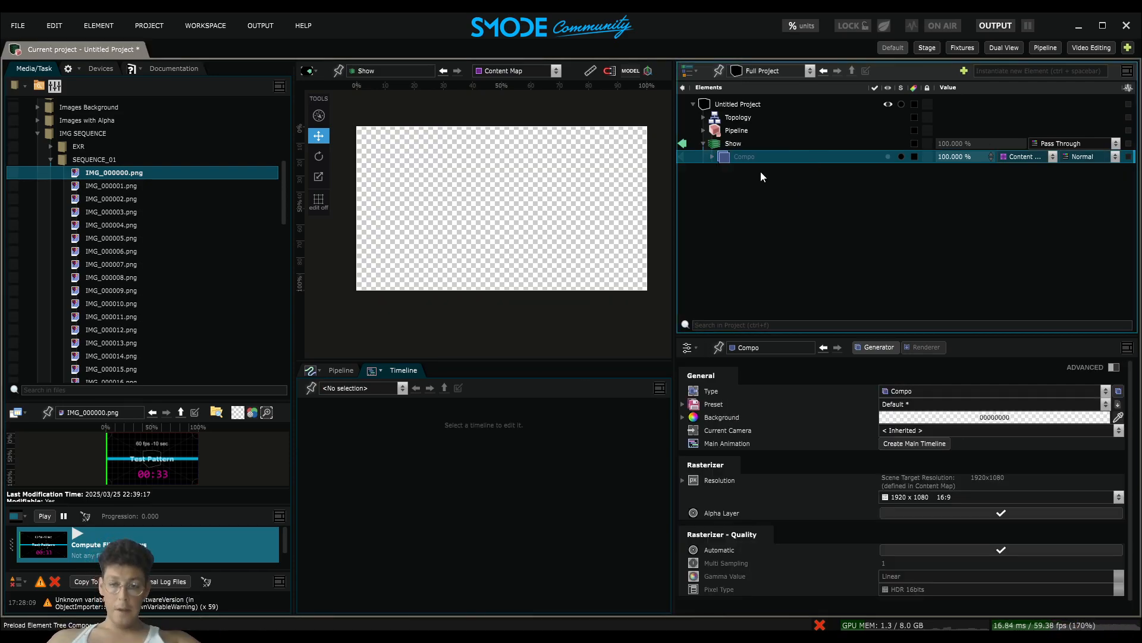
Collapse the SEQUENCE_01 media folder and reveal it in File Explorer
left_click(51, 159)
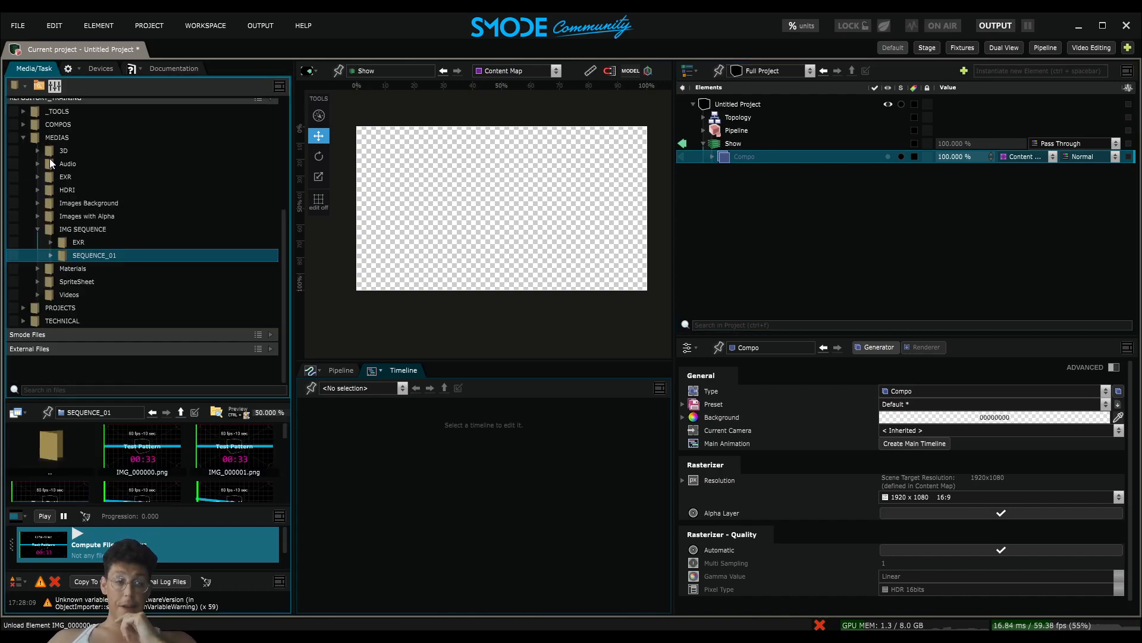
right_click(80, 254)
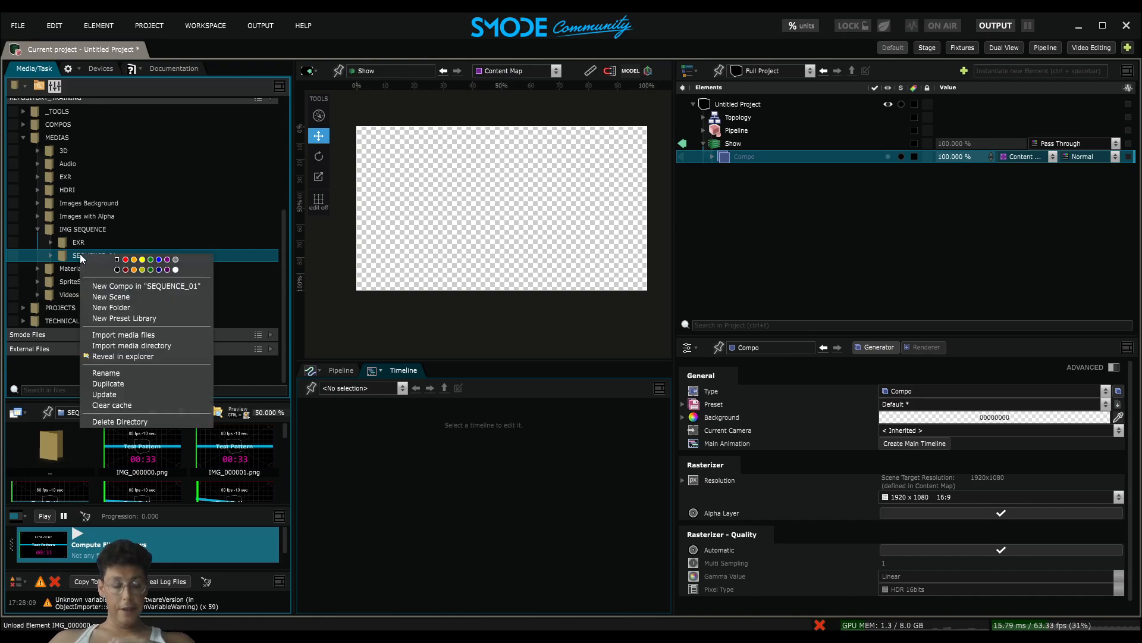
left_click(80, 229)
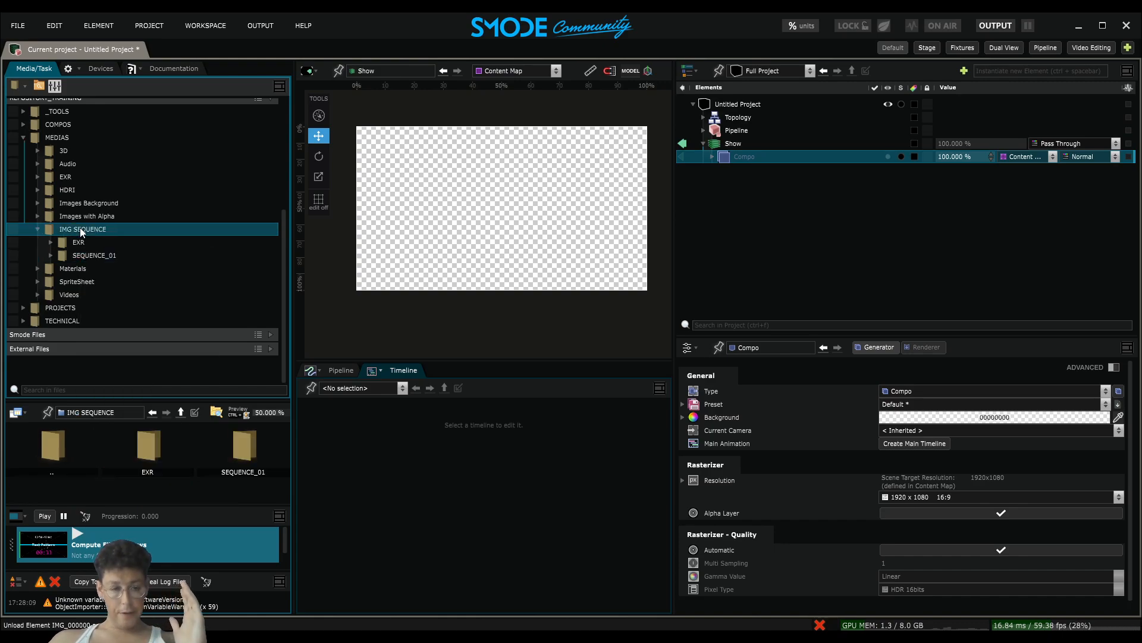
left_click(81, 254)
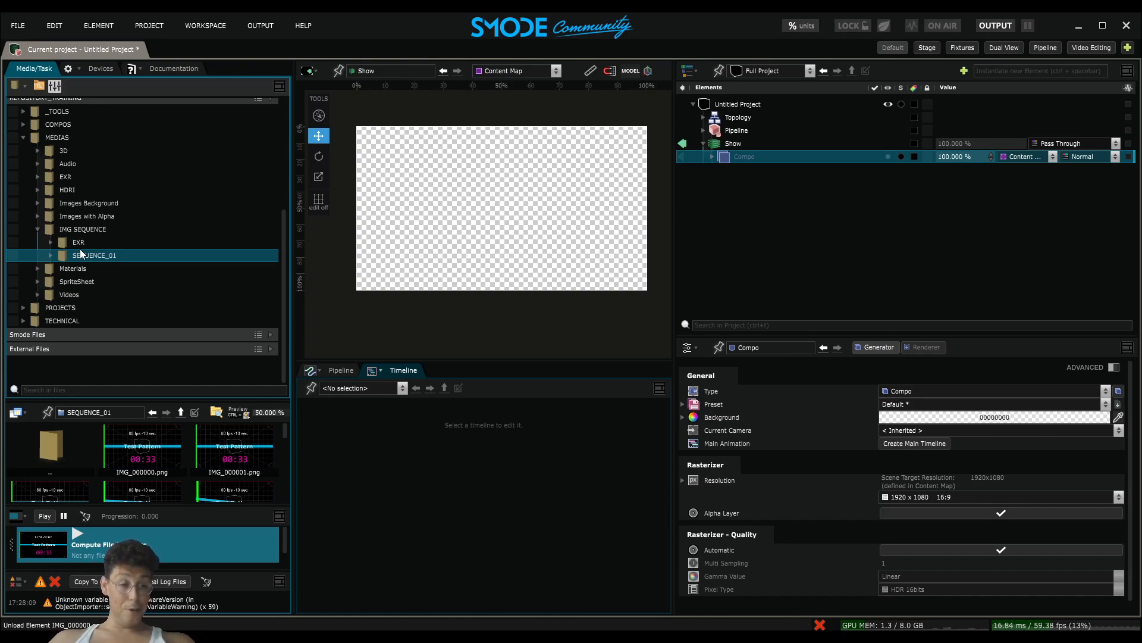
right_click(81, 255)
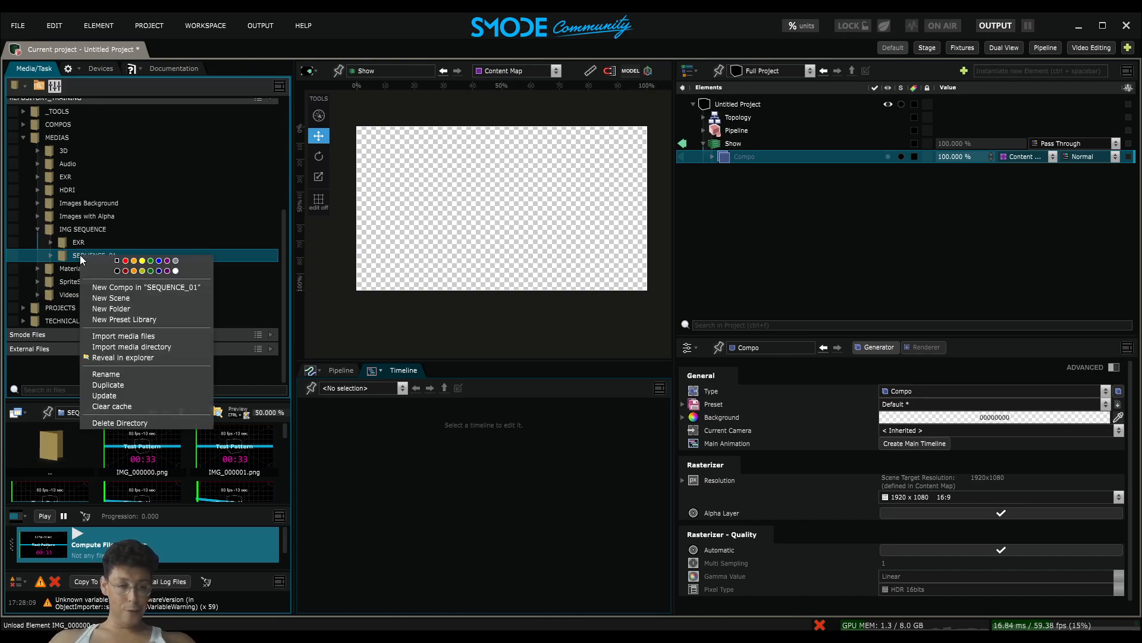
left_click(146, 358)
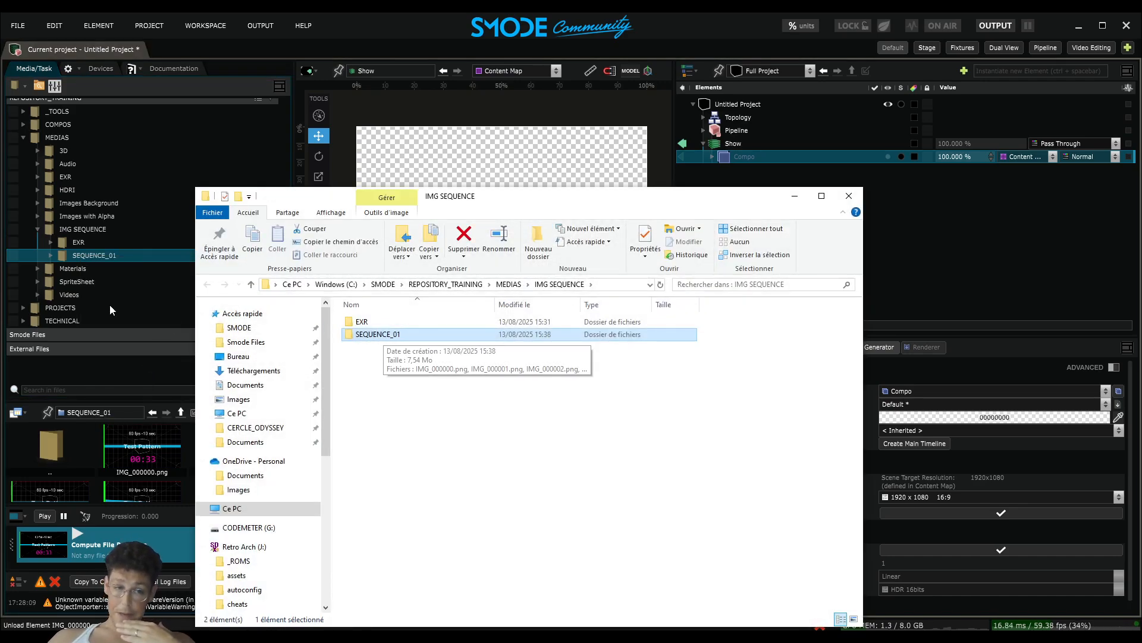
double_click(381, 334)
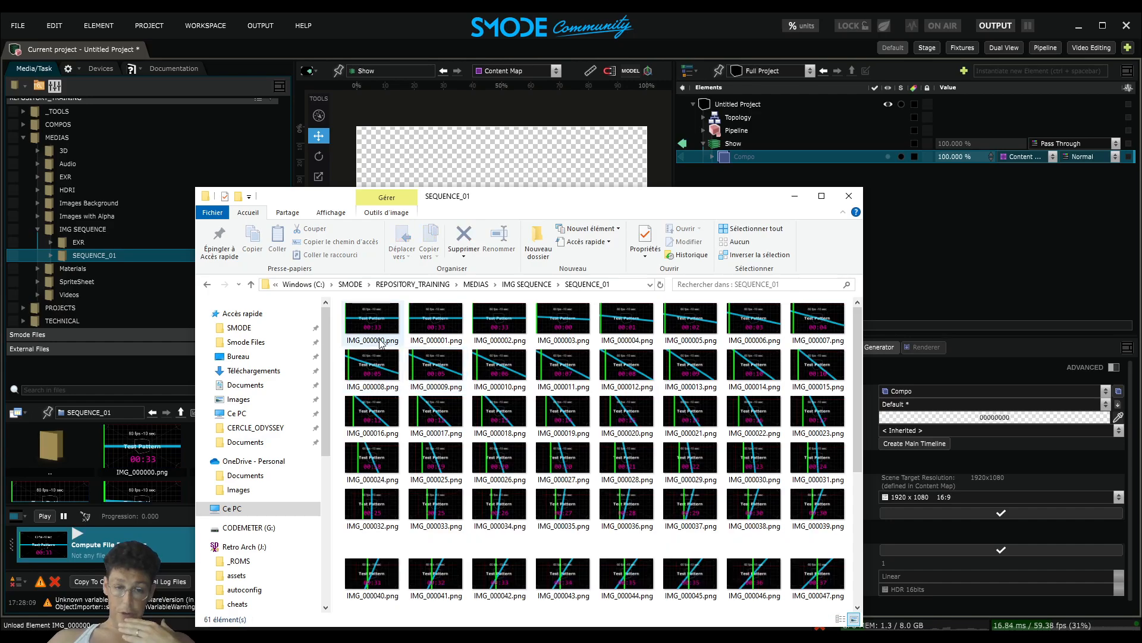
left_click(207, 285)
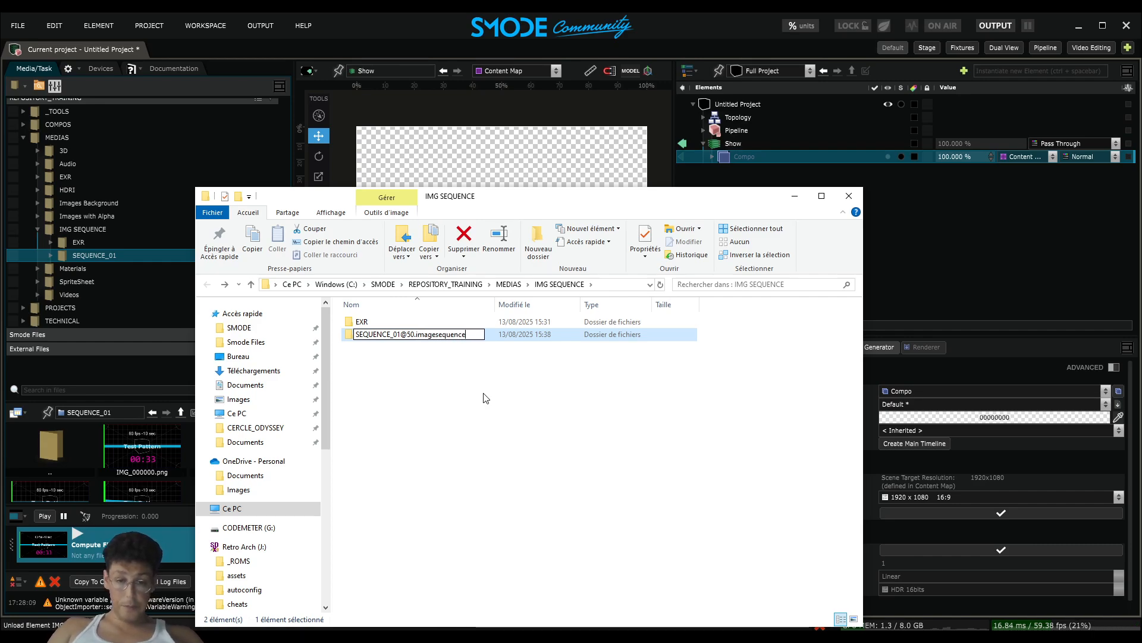
key("Return")
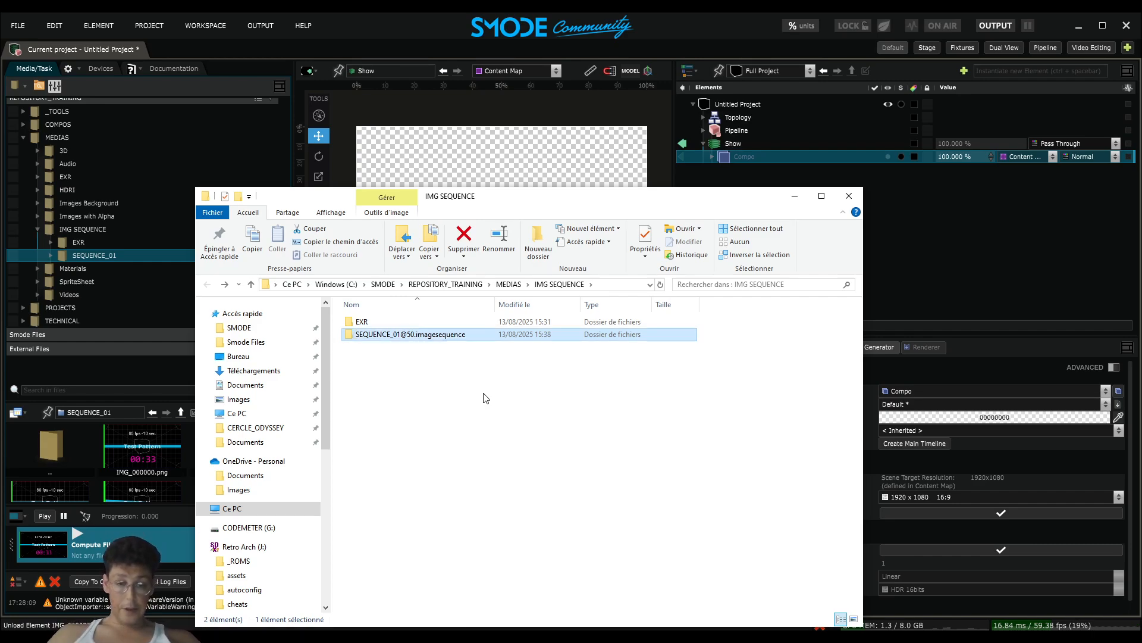
left_click(63, 228)
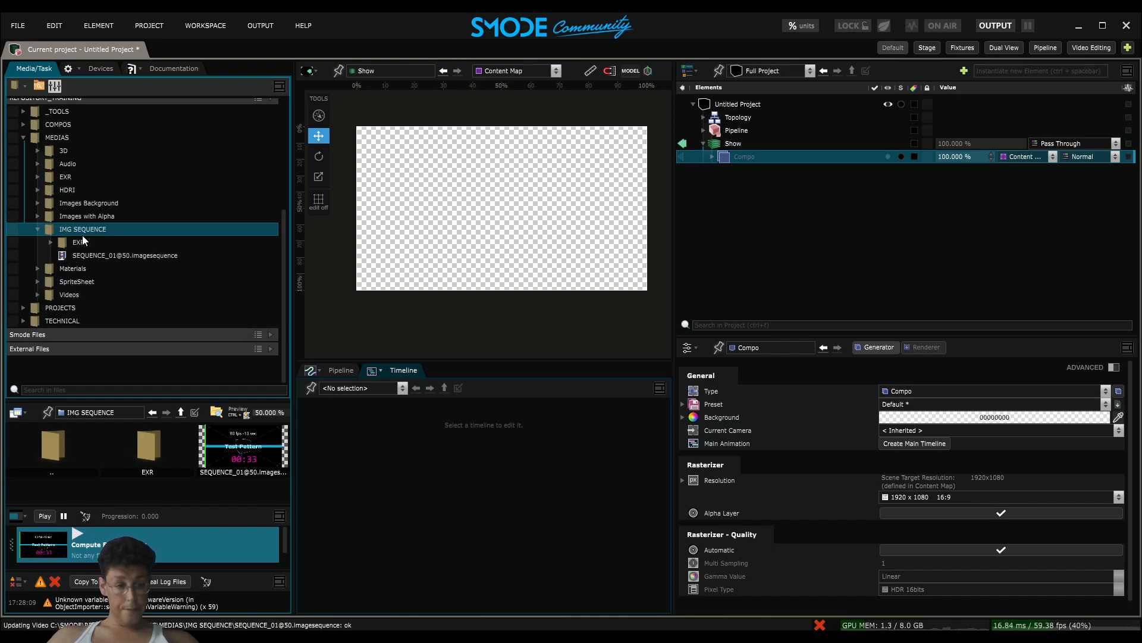
left_click(101, 256)
left_click_drag(91, 259, 855, 222)
left_click(532, 356)
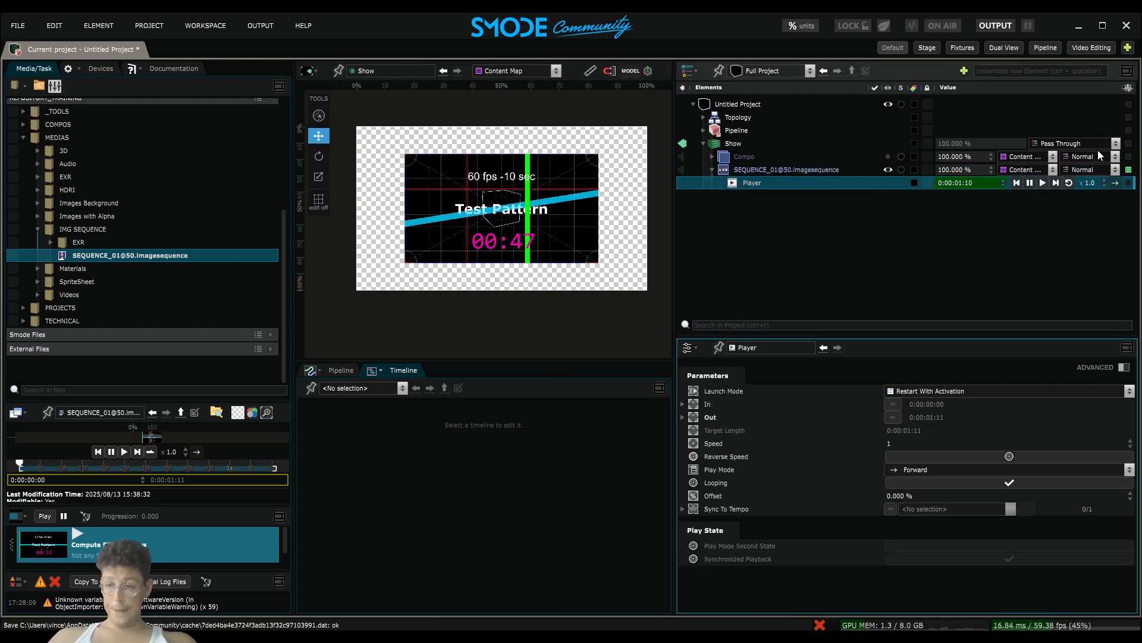
mouse_move(1090, 182)
left_mouse_down()
mouse_move(1090, 155)
mouse_move(1090, 177)
left_mouse_up()
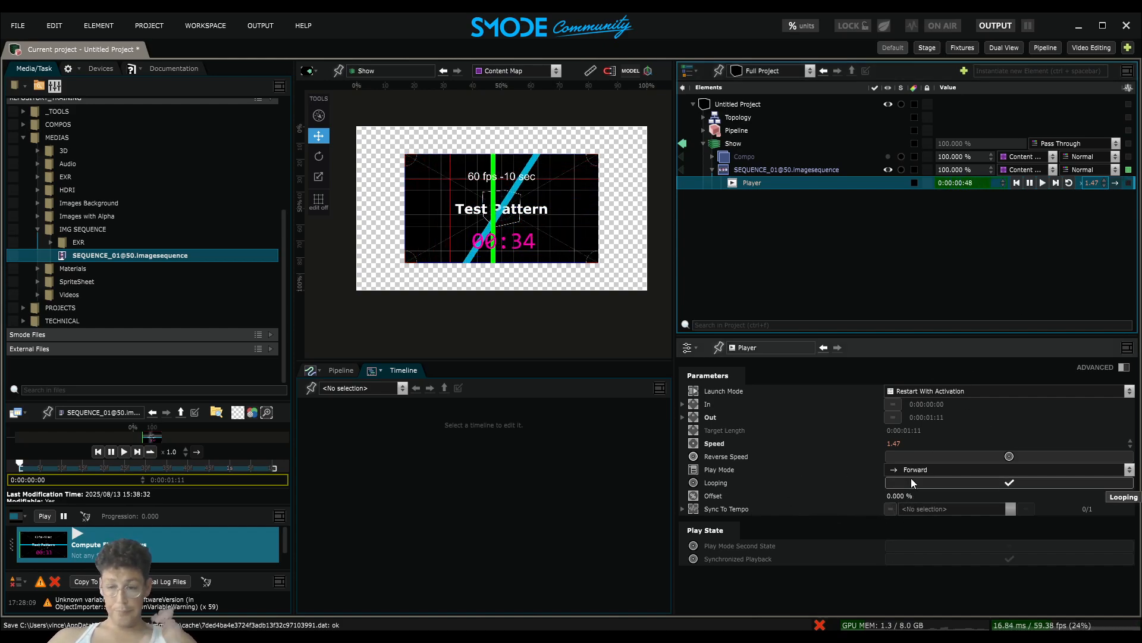
left_click(741, 168)
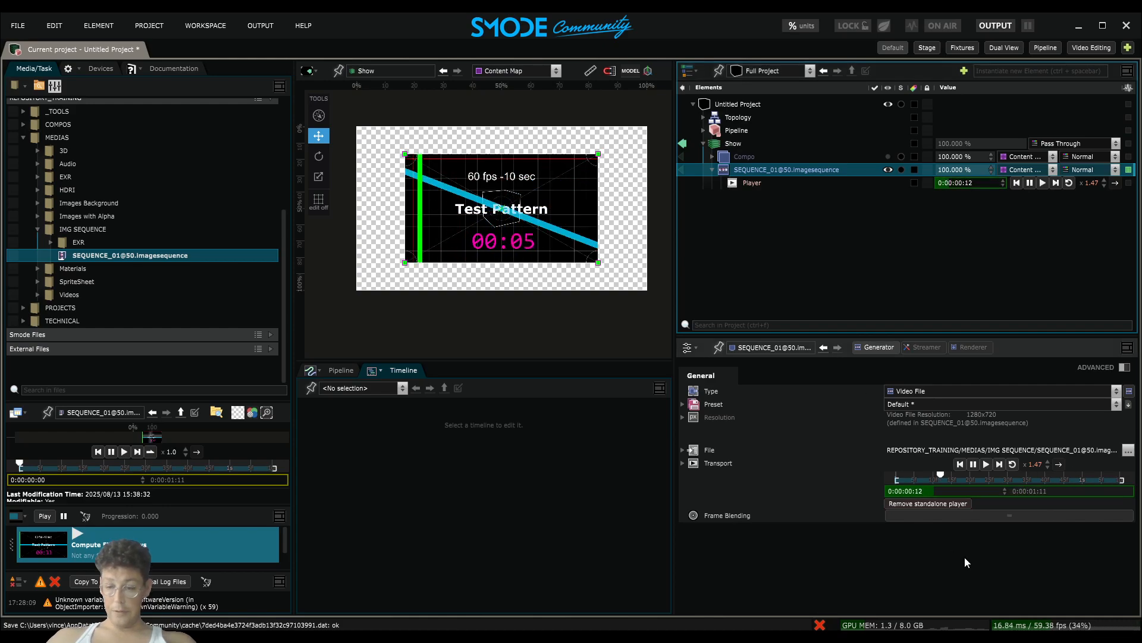
left_click(969, 515)
scroll(534, 253, "up", 2)
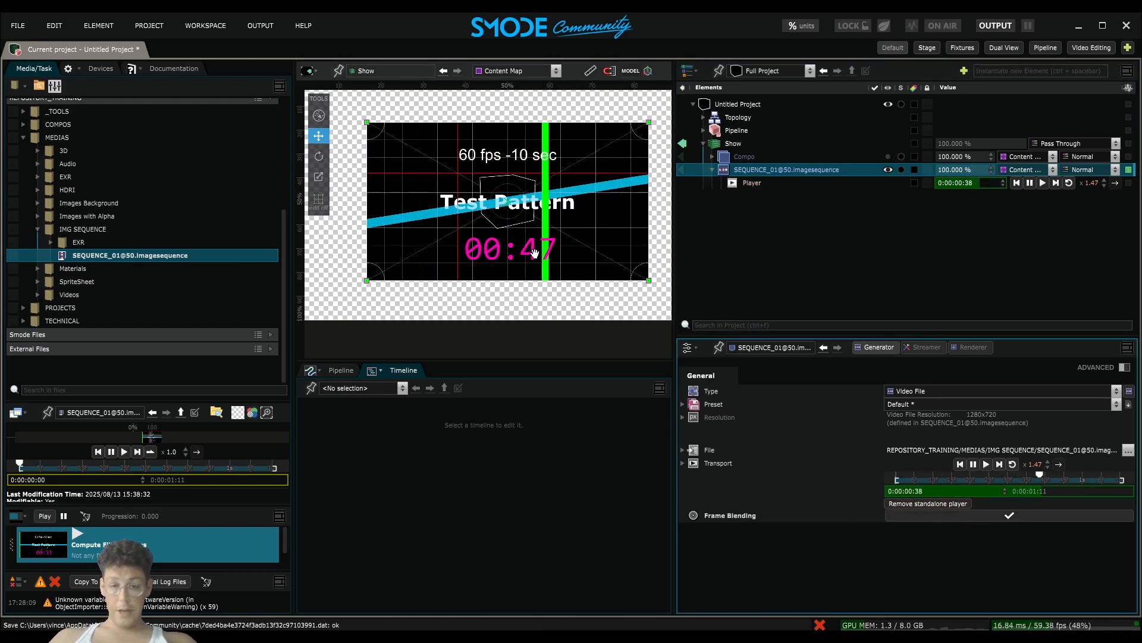
scroll(535, 253, "up", 1)
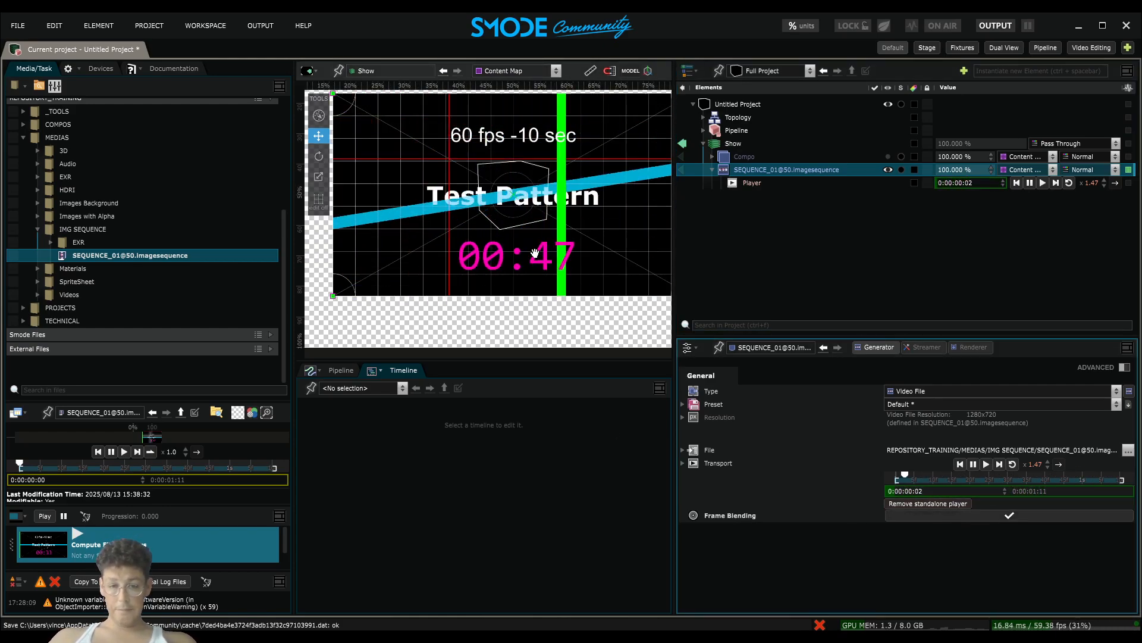
scroll(521, 193, "down", 3)
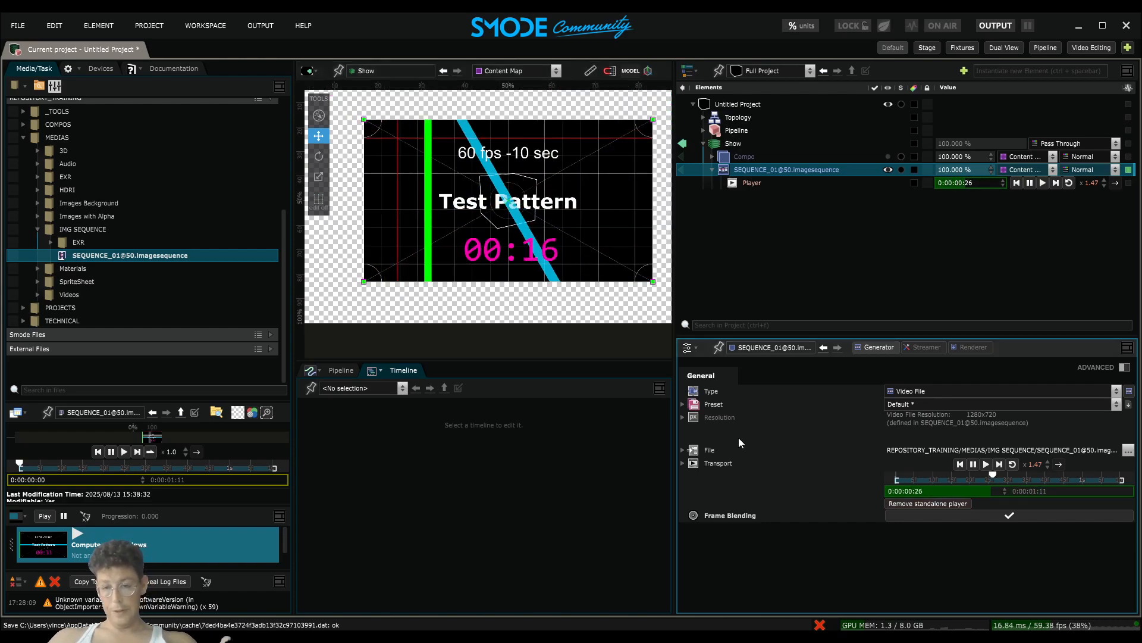
left_click(1058, 513)
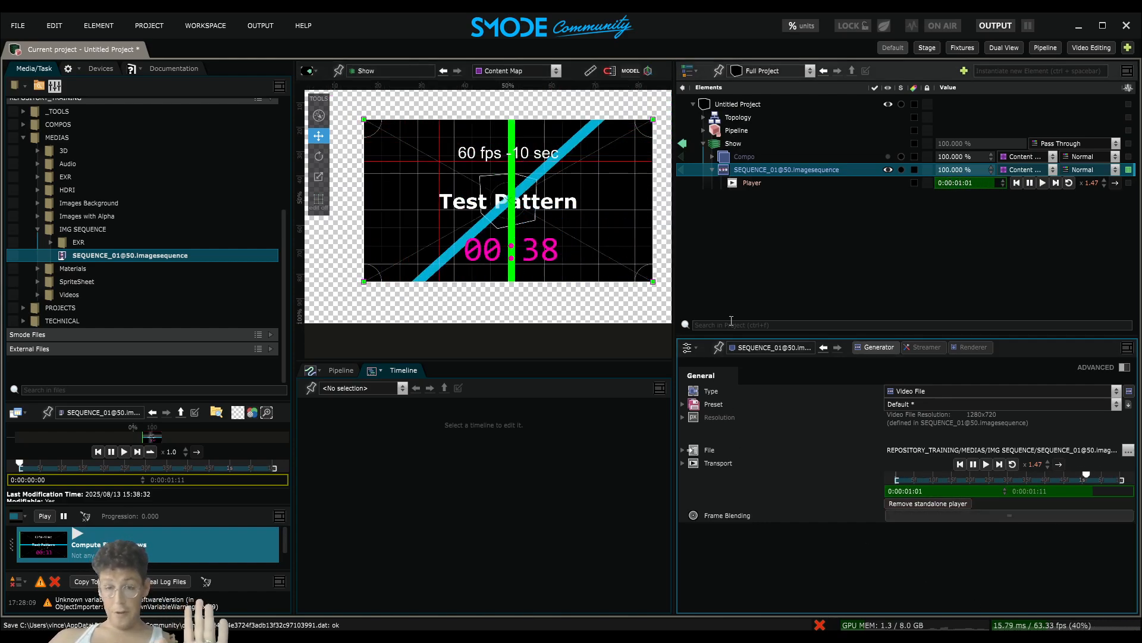
scroll(551, 226, "down", 1)
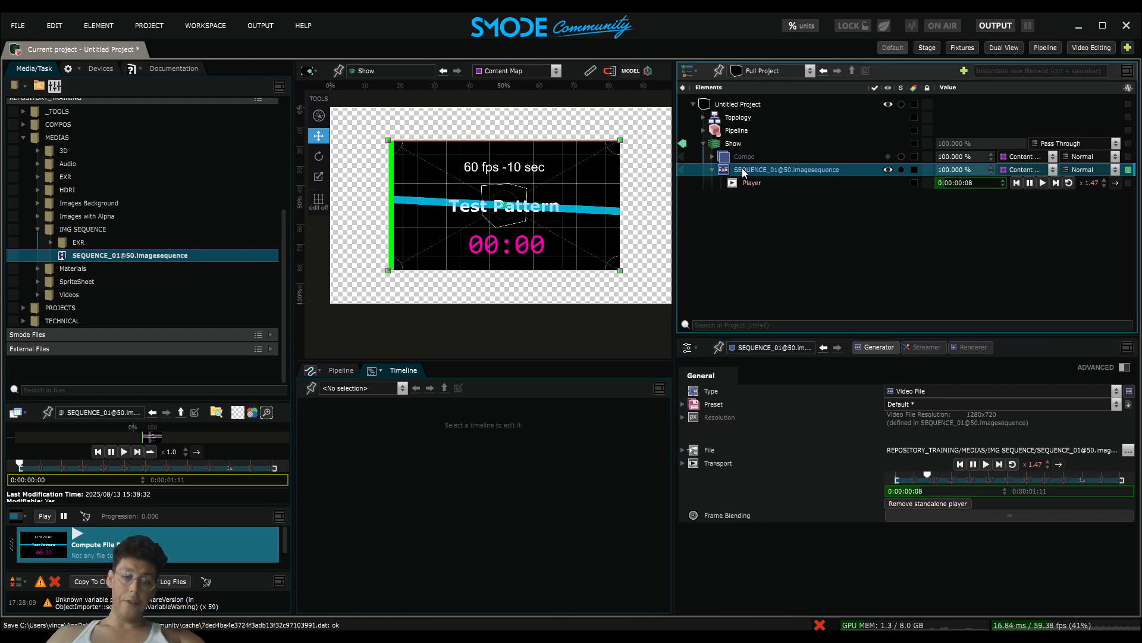
key("Delete")
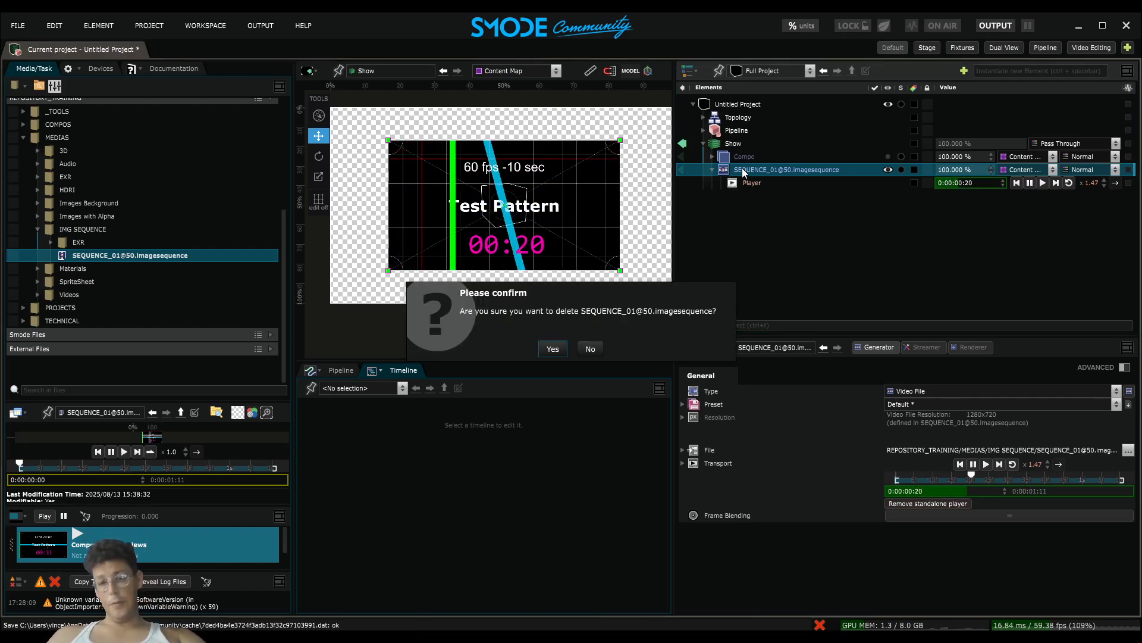
key("Return")
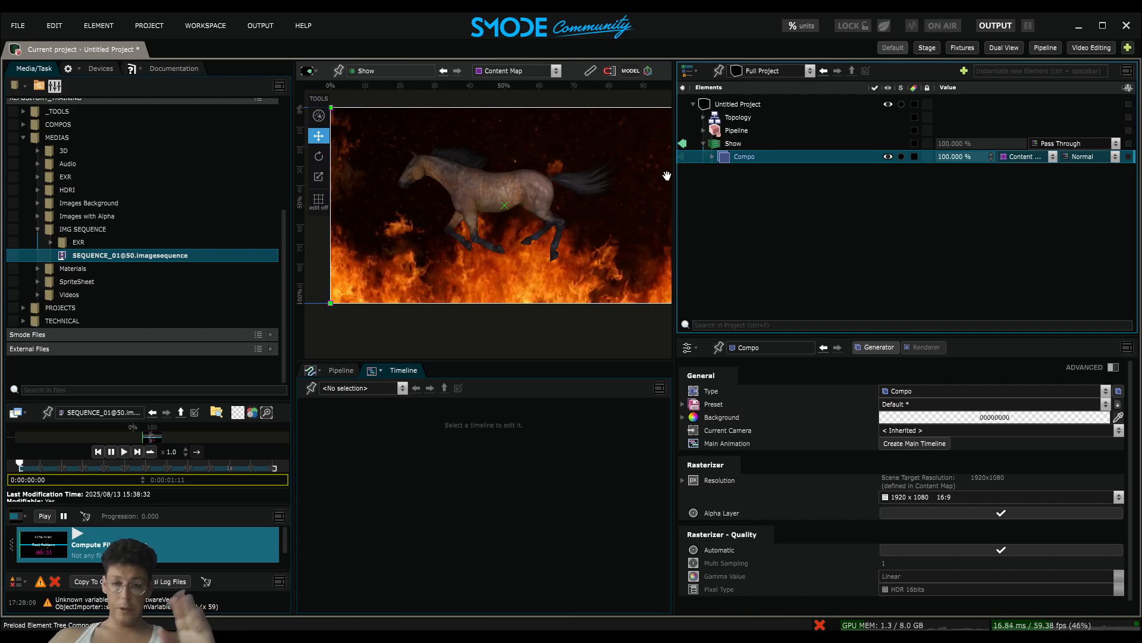
Collapse the IMG SEQUENCE folder and inspect the Fire.mov layer inside the Show's Compo
right_click(727, 159)
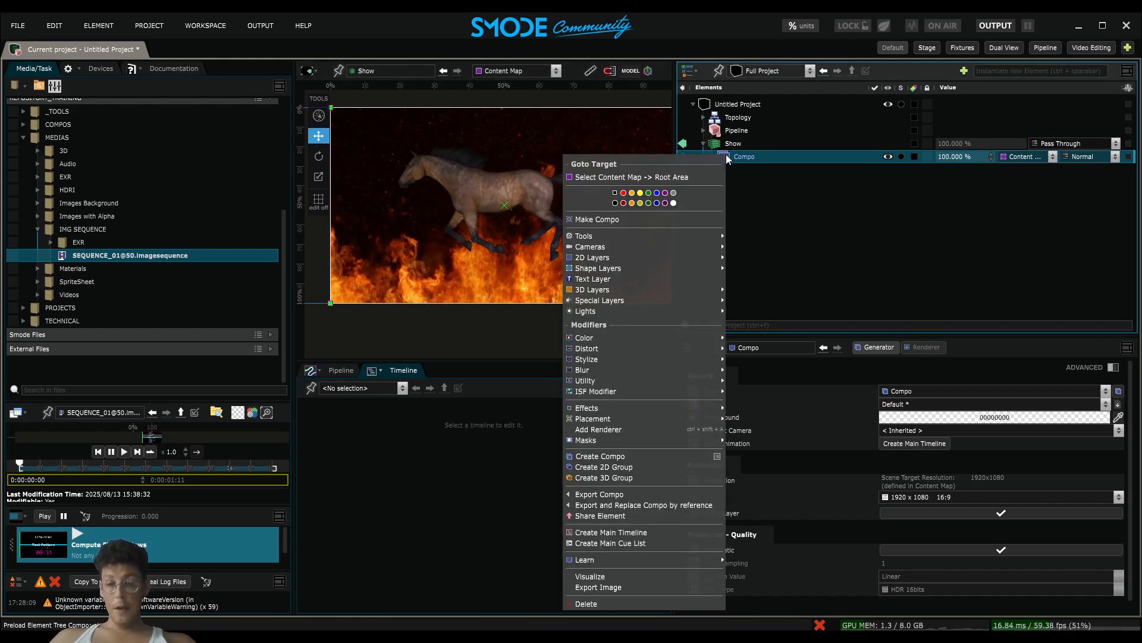
key("Escape")
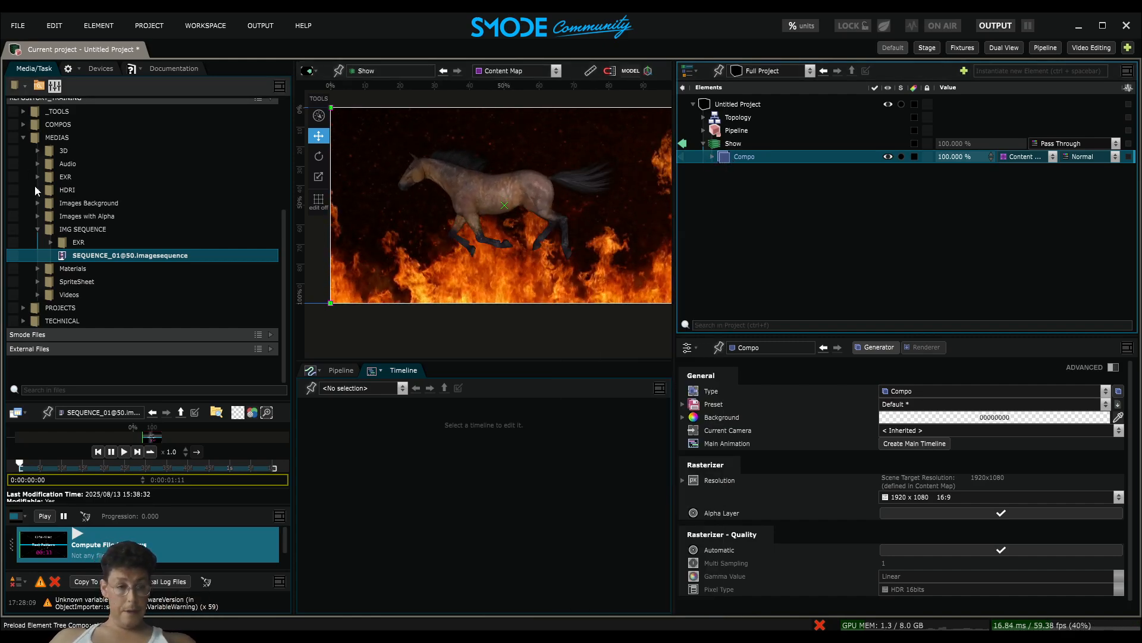
double_click(63, 226)
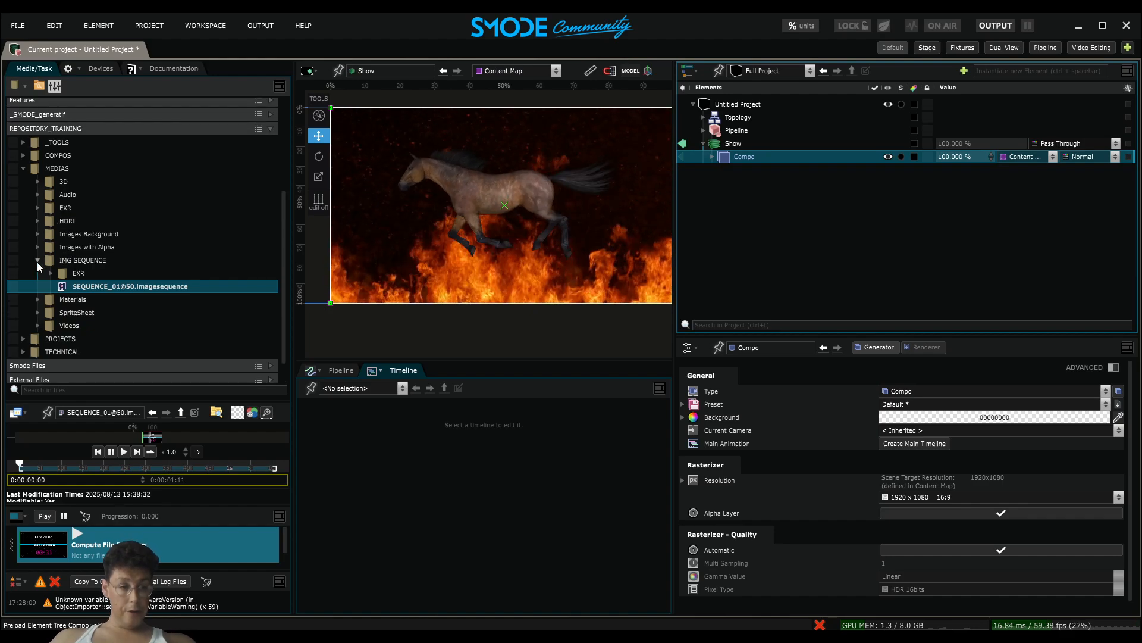
left_click(710, 159)
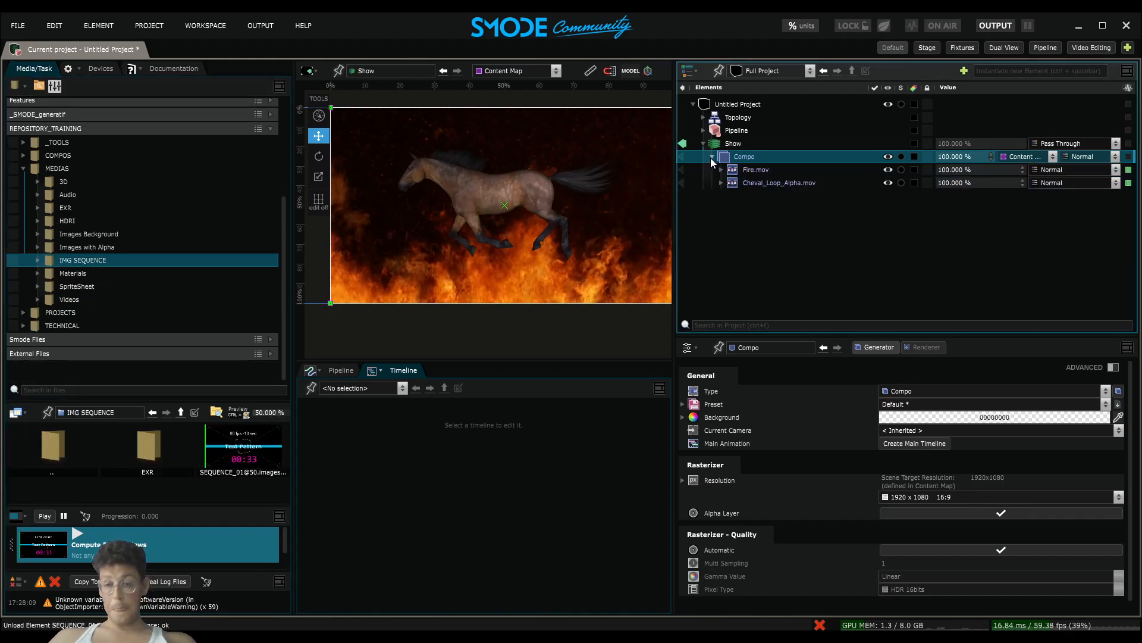
left_click(737, 168)
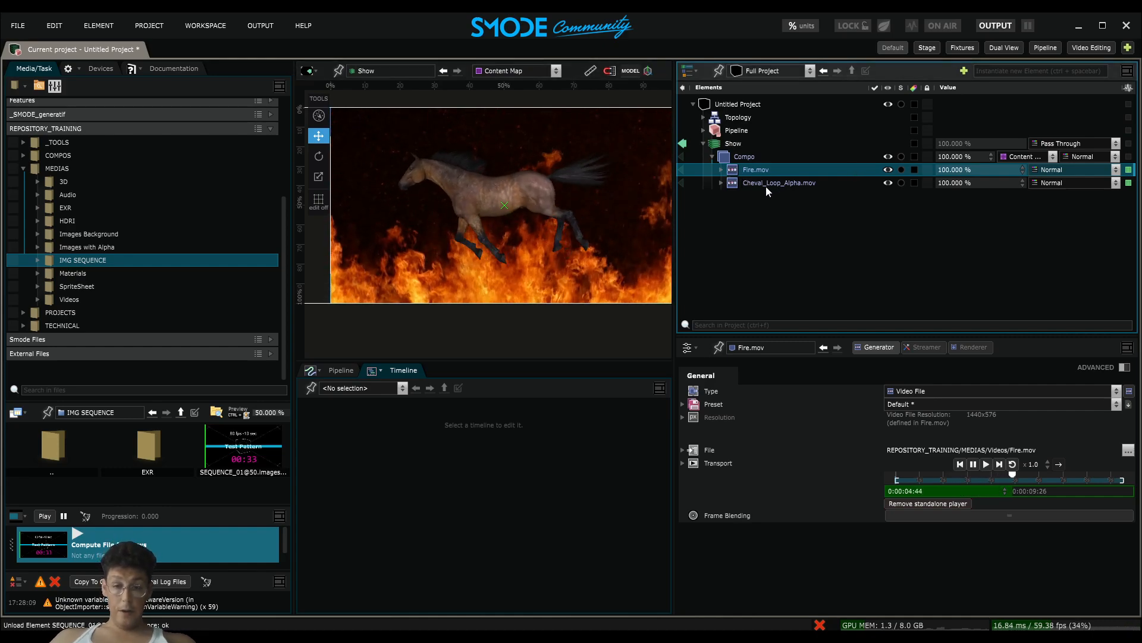
Browse the subfolders of the Videos media folder and add karate.mov from Fond_vert to the Show
scroll(132, 257, "down", 1)
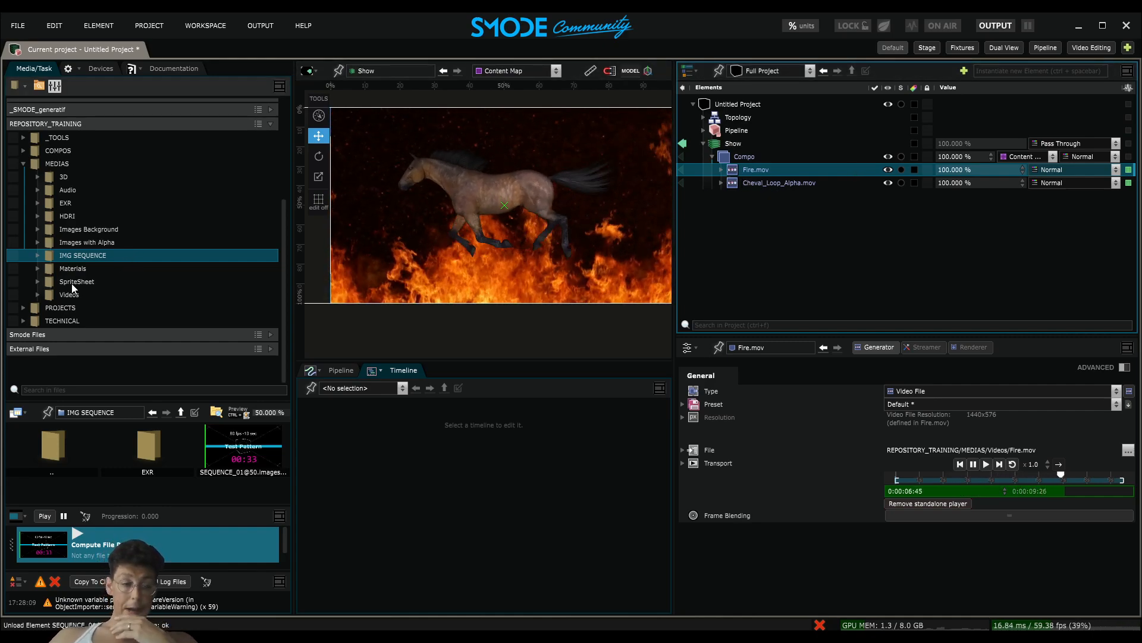
left_click(52, 283)
left_click(32, 292)
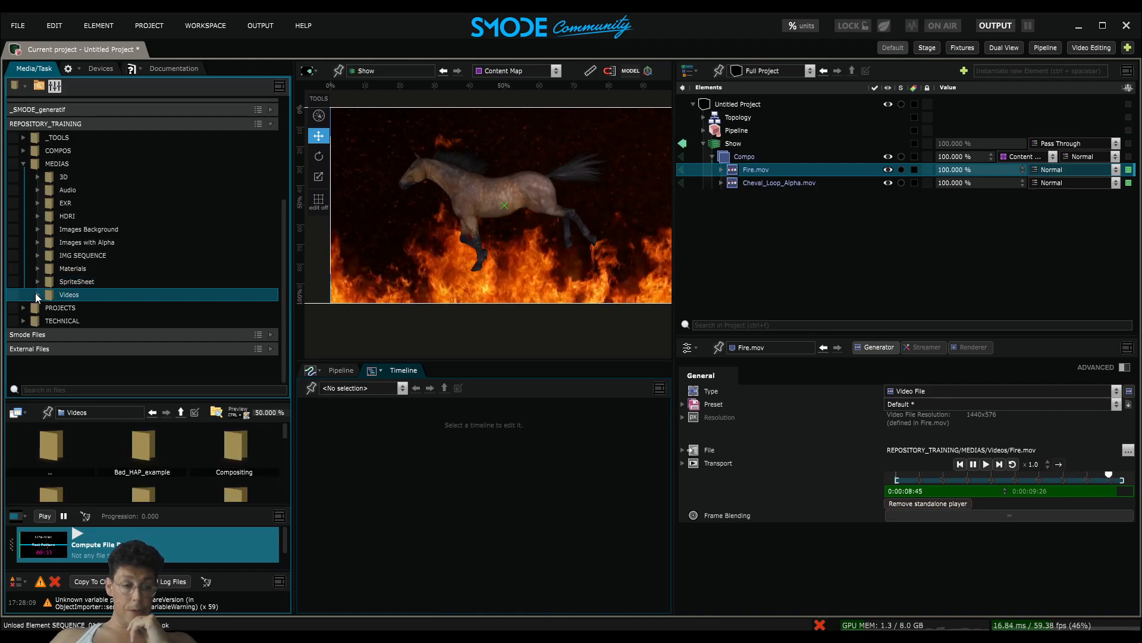
right_click(35, 294)
left_click(37, 294)
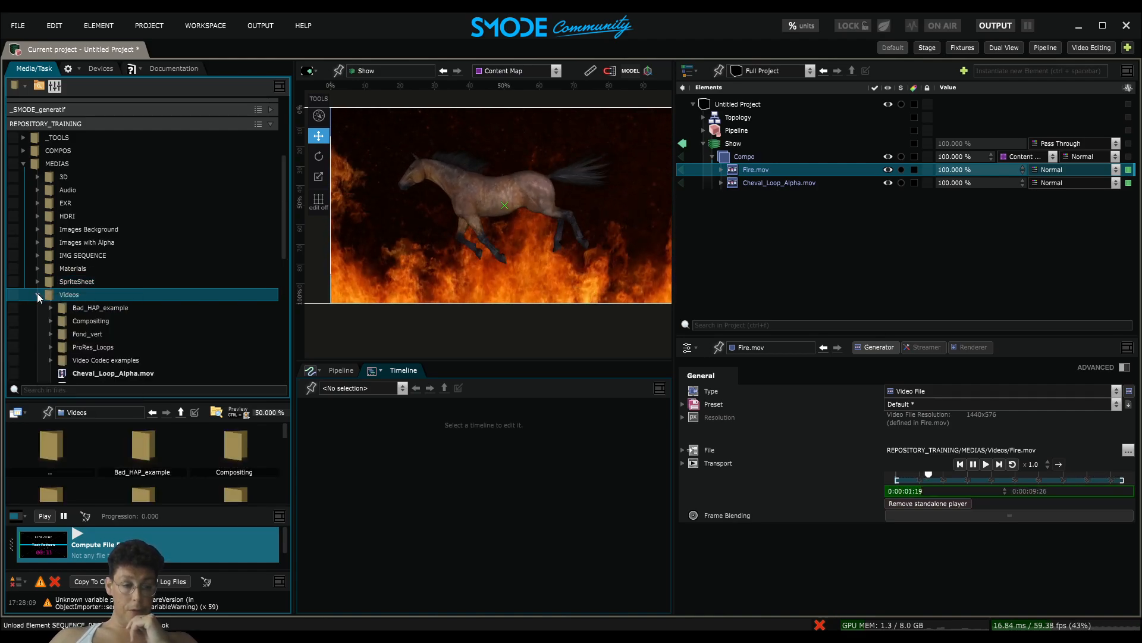
scroll(65, 284, "down", 4)
left_click(119, 250)
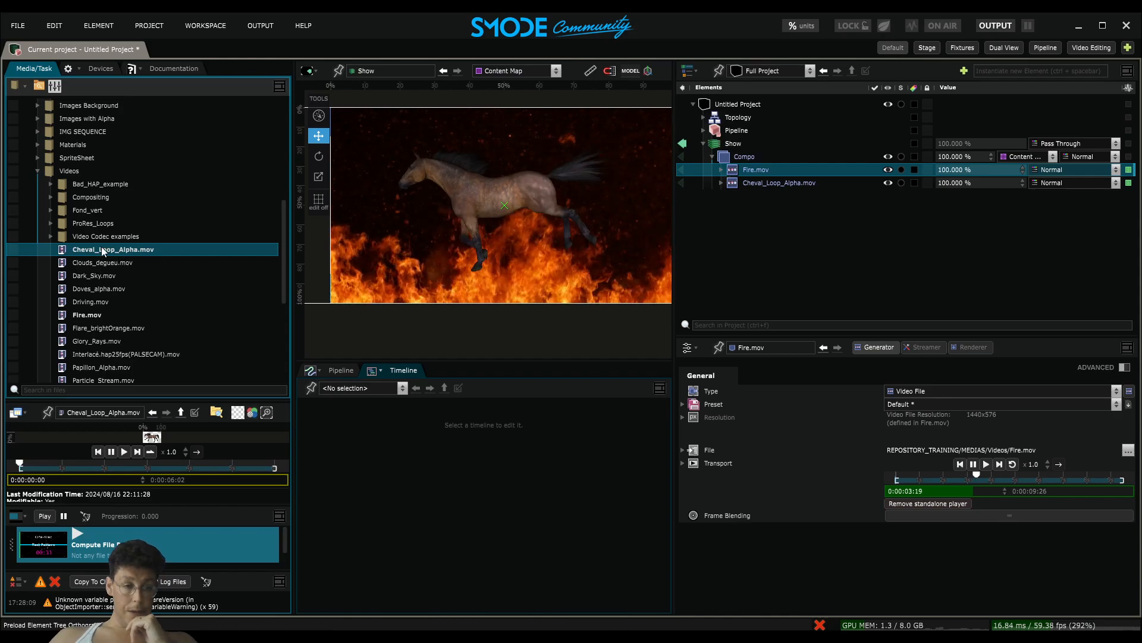
left_click(95, 235)
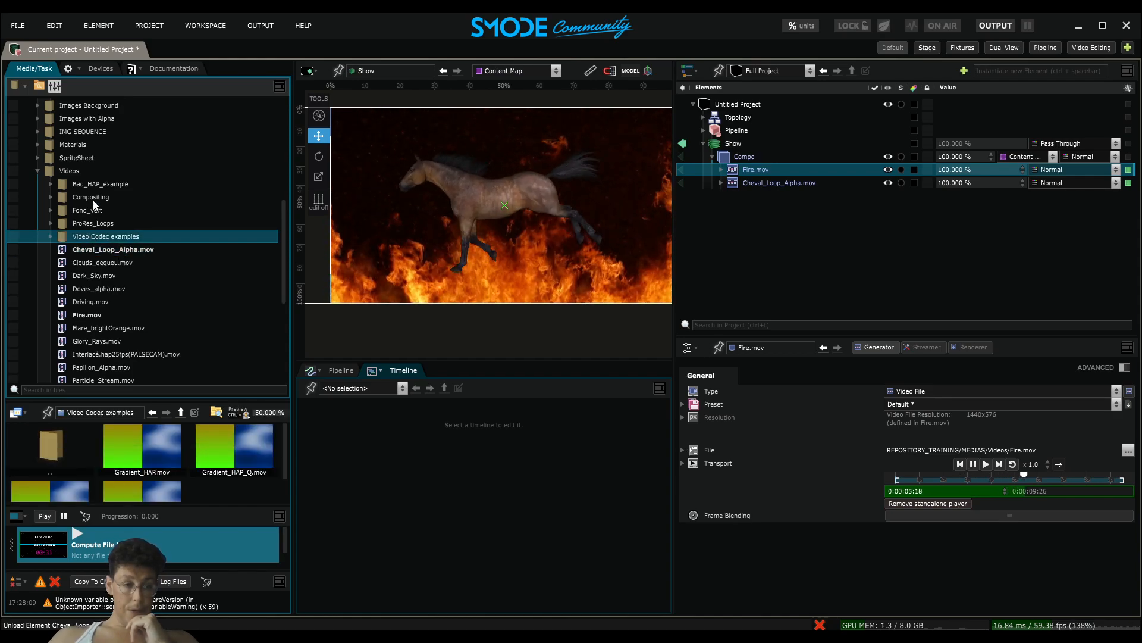
left_click(93, 223)
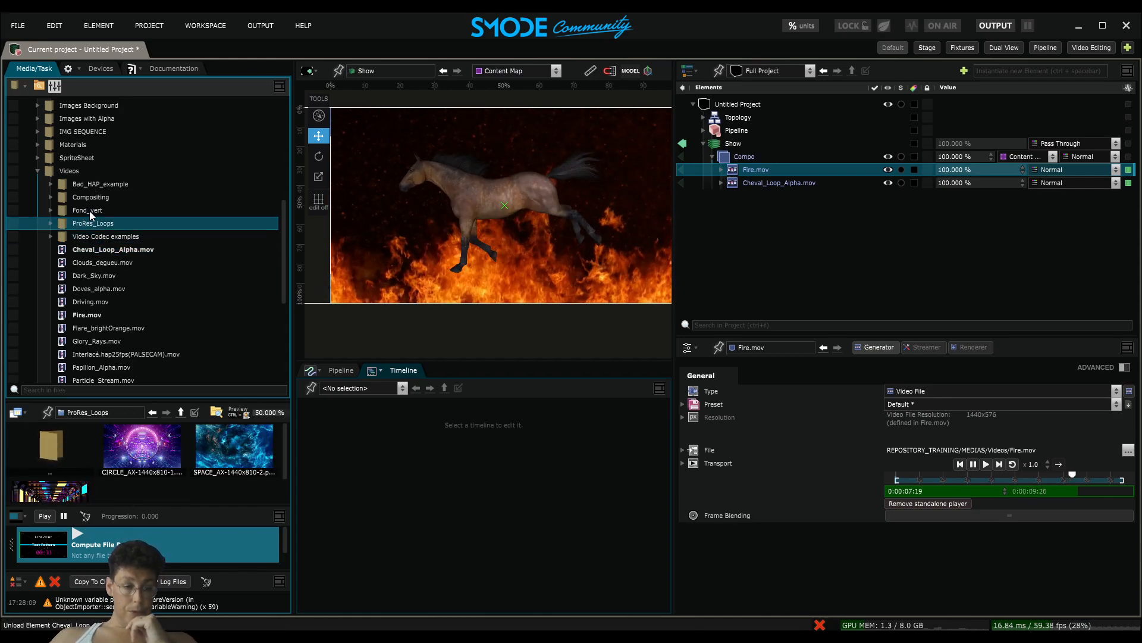
left_click(90, 210)
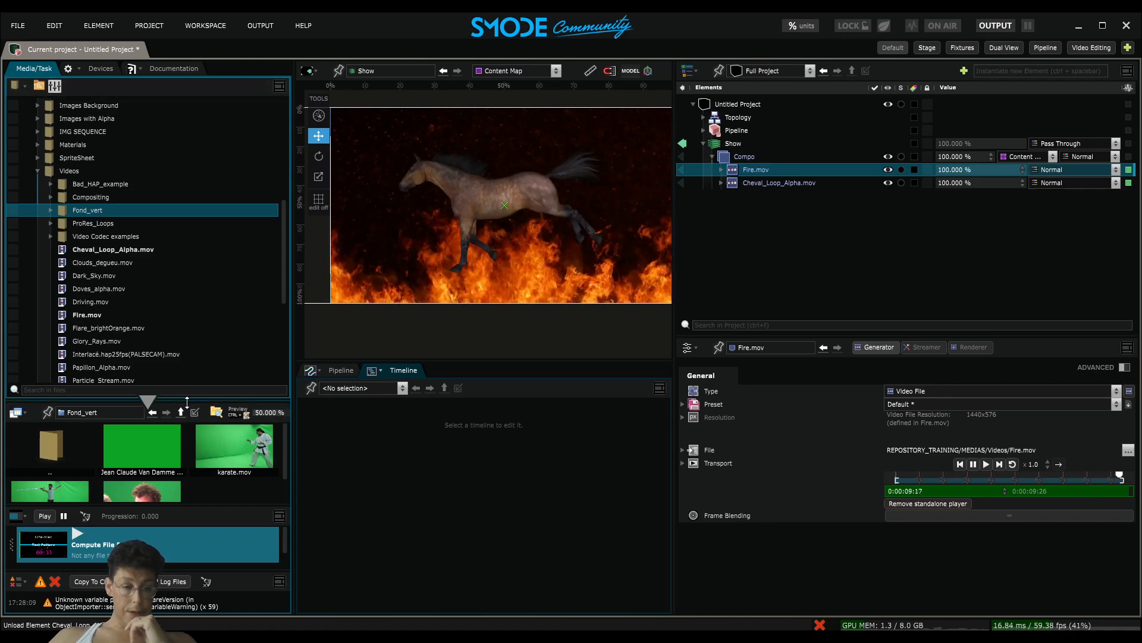
left_click_drag(252, 451, 736, 150)
Delete the Compo from the Show and start standalone playback of the karate.mov layer
left_click(736, 168)
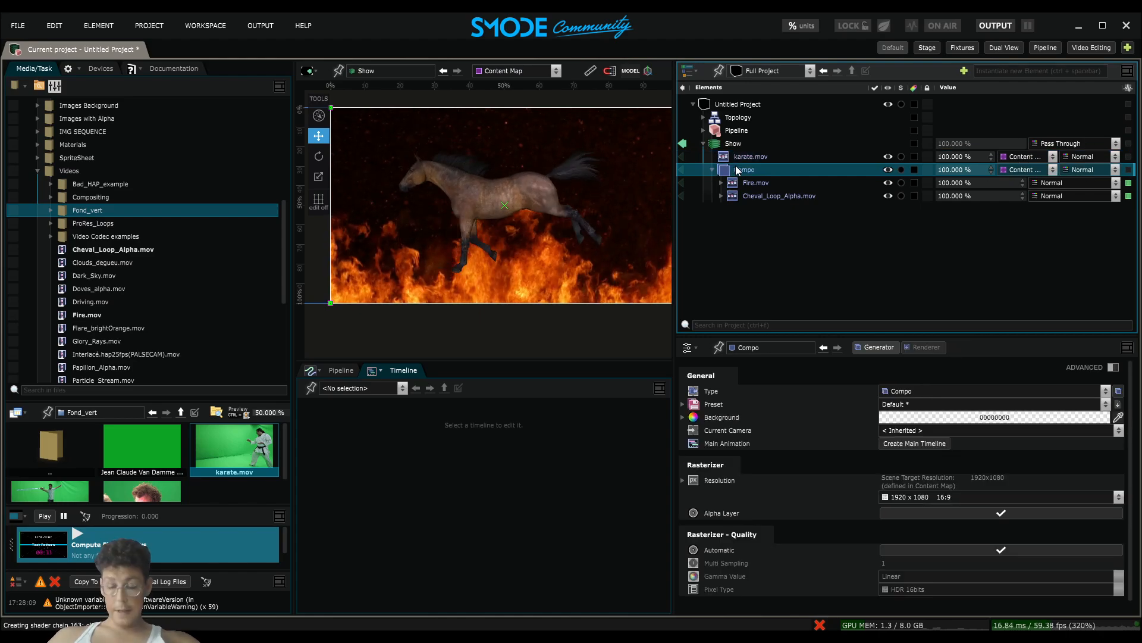
key("Delete")
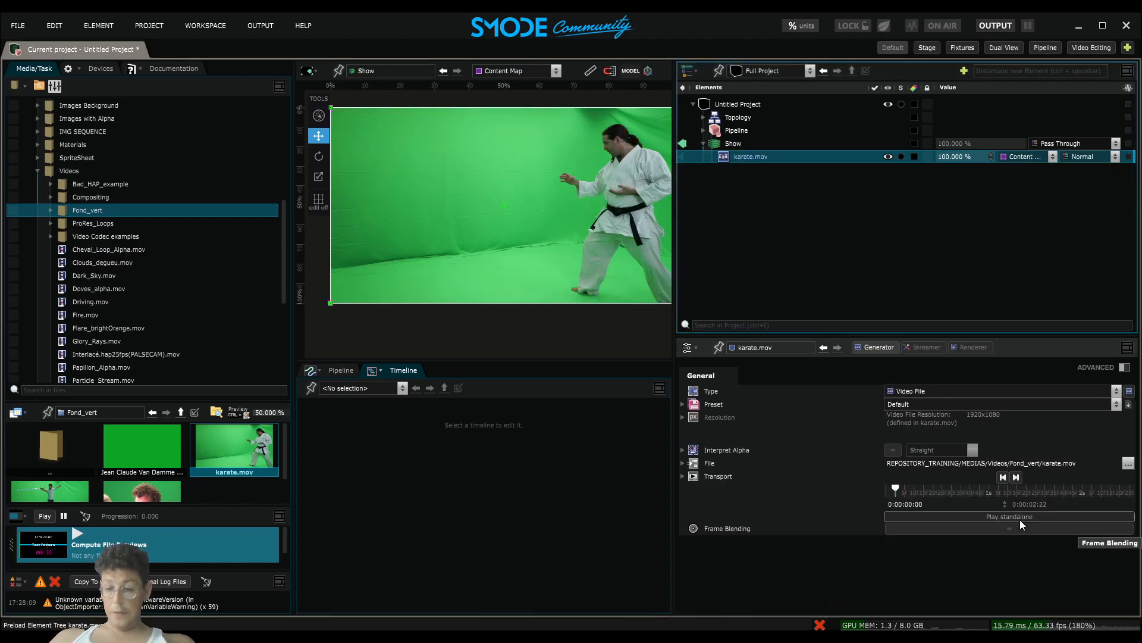
left_click(1020, 517)
Duplicate the karate.mov layer in the Show, deactivate the lower copy and select the upper one
left_click(745, 157)
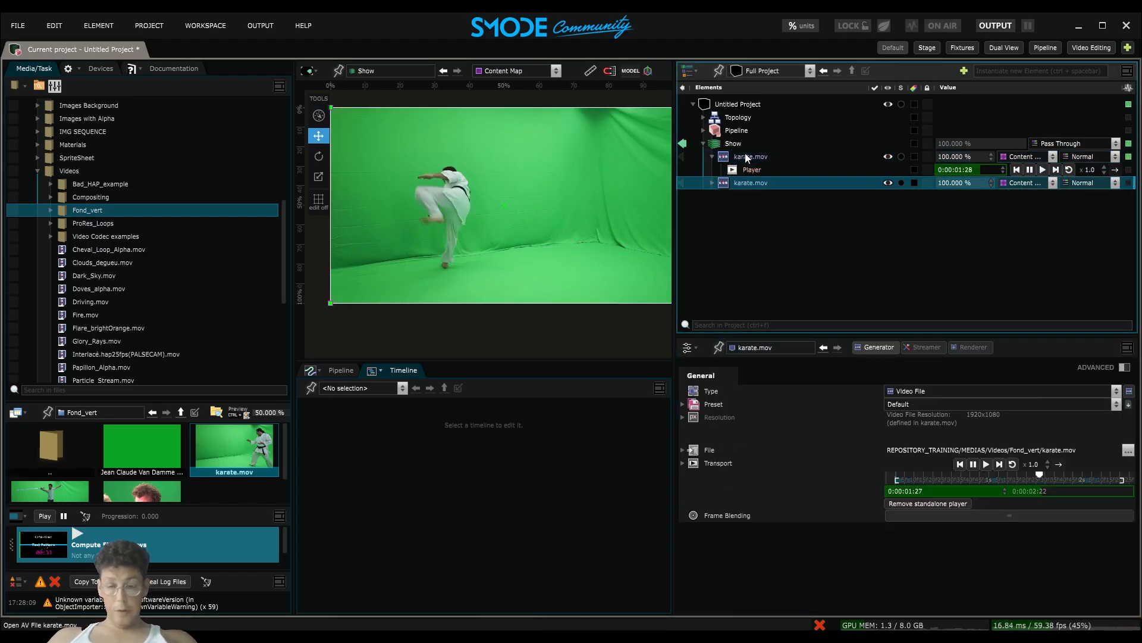
left_click(754, 156)
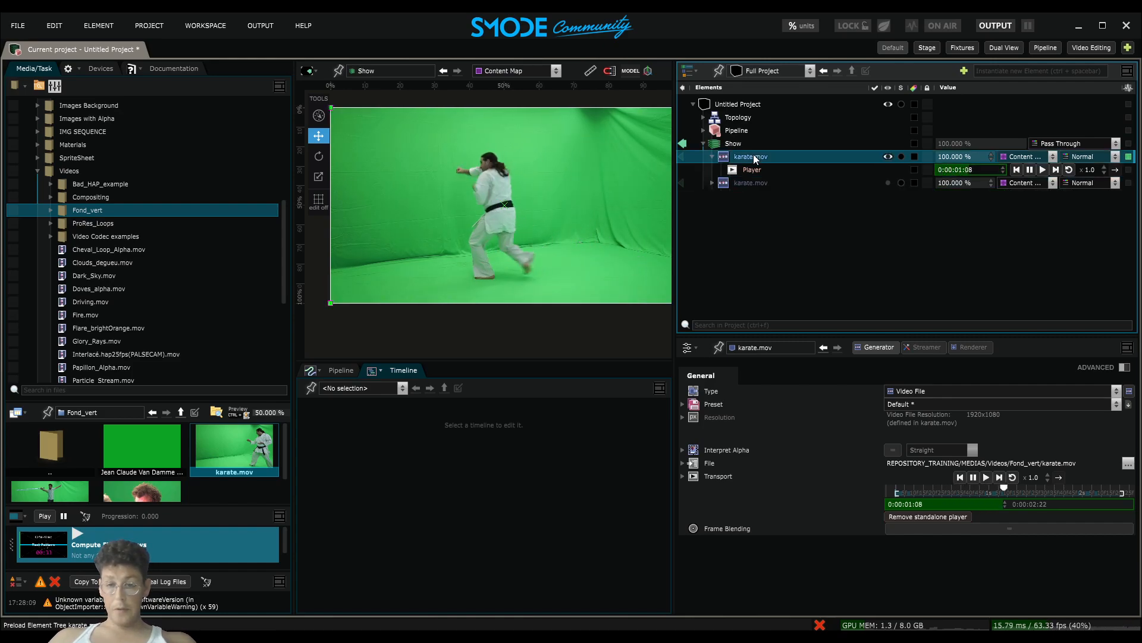
left_click_drag(559, 227, 520, 229)
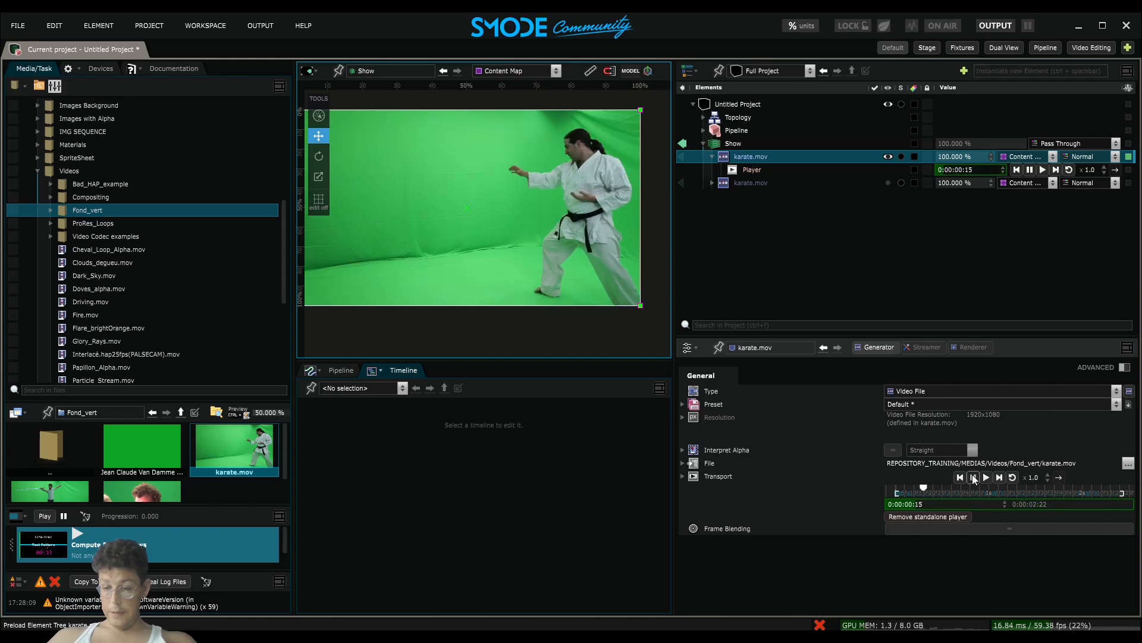
Add the -- Video Loop Command script to the upper karate.mov layer and set its Crossfade to 0:00:00:20
right_click(748, 154)
mouse_move(651, 248)
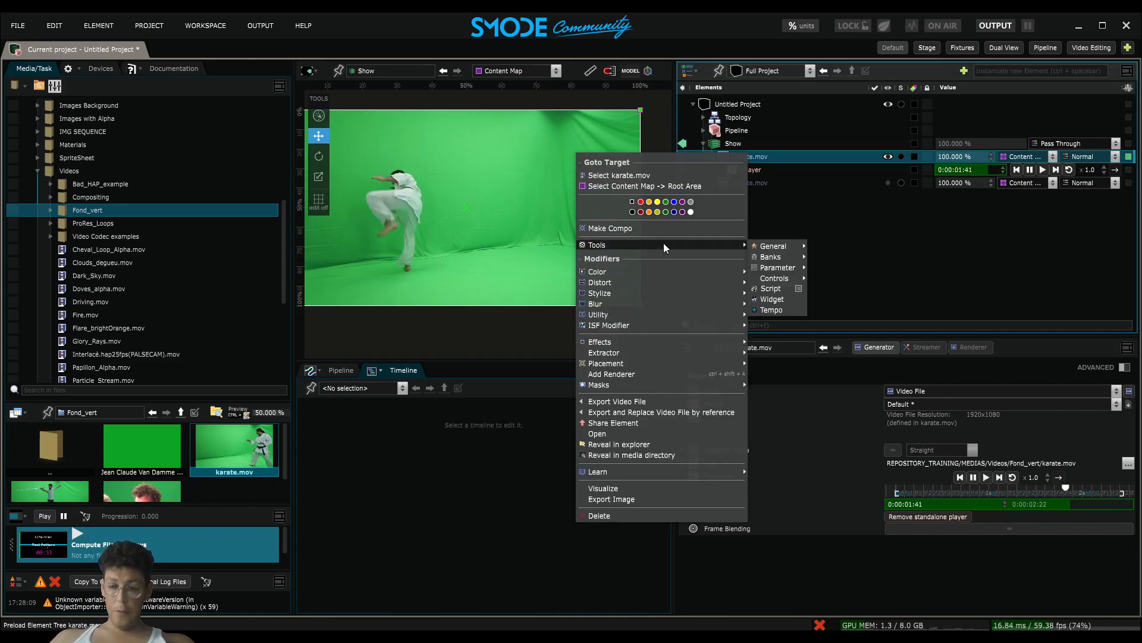
mouse_move(805, 295)
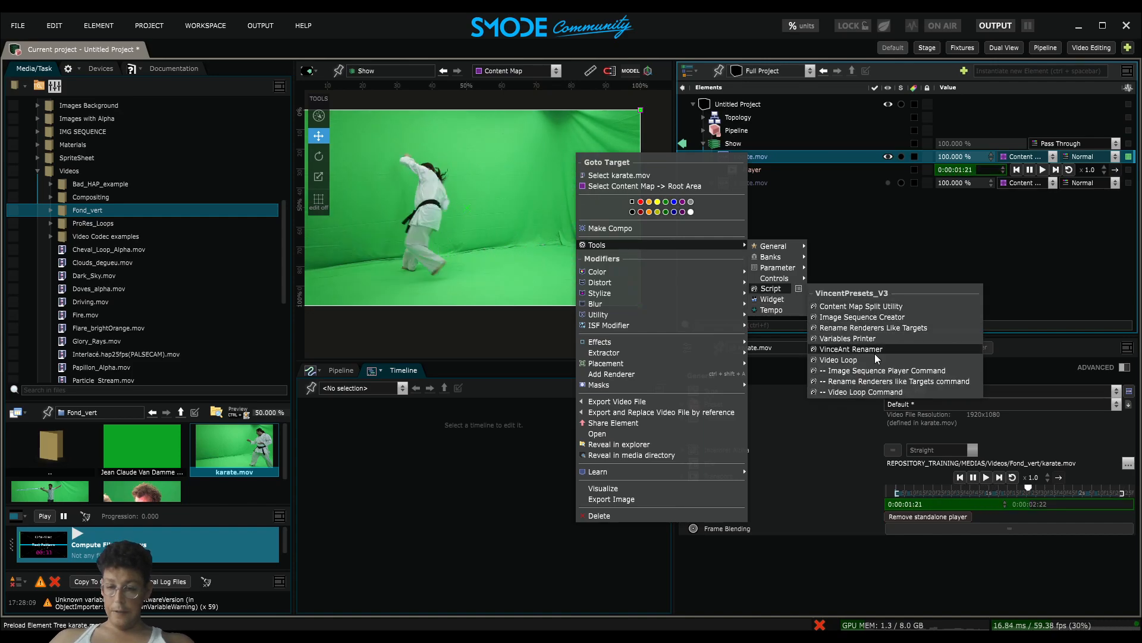
left_click(866, 390)
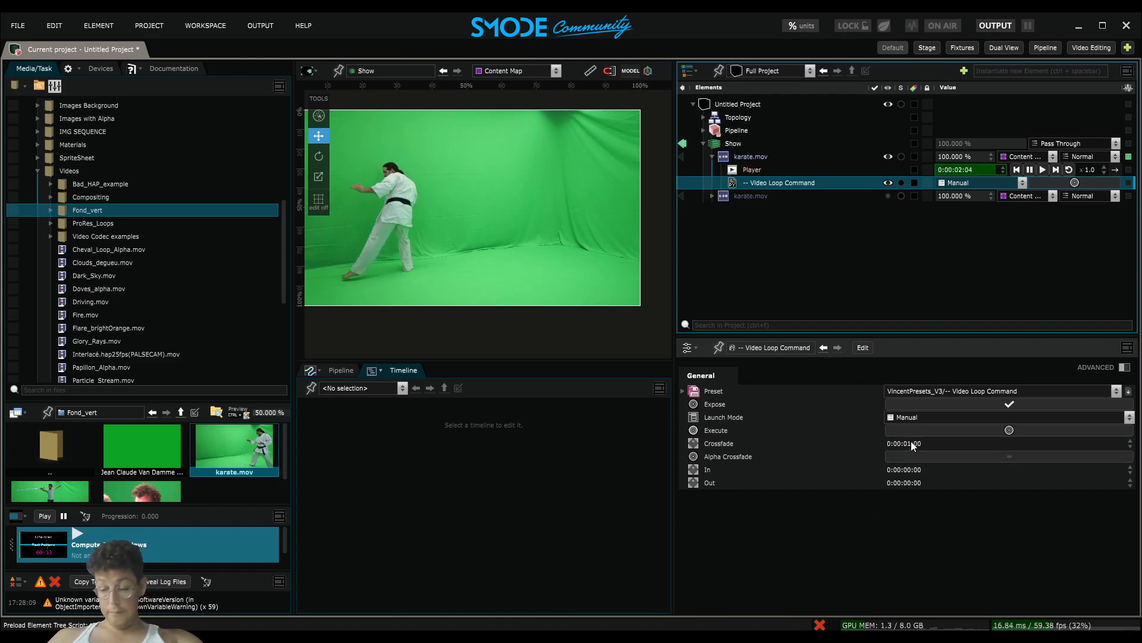
left_click(911, 443)
type("20")
key("Return")
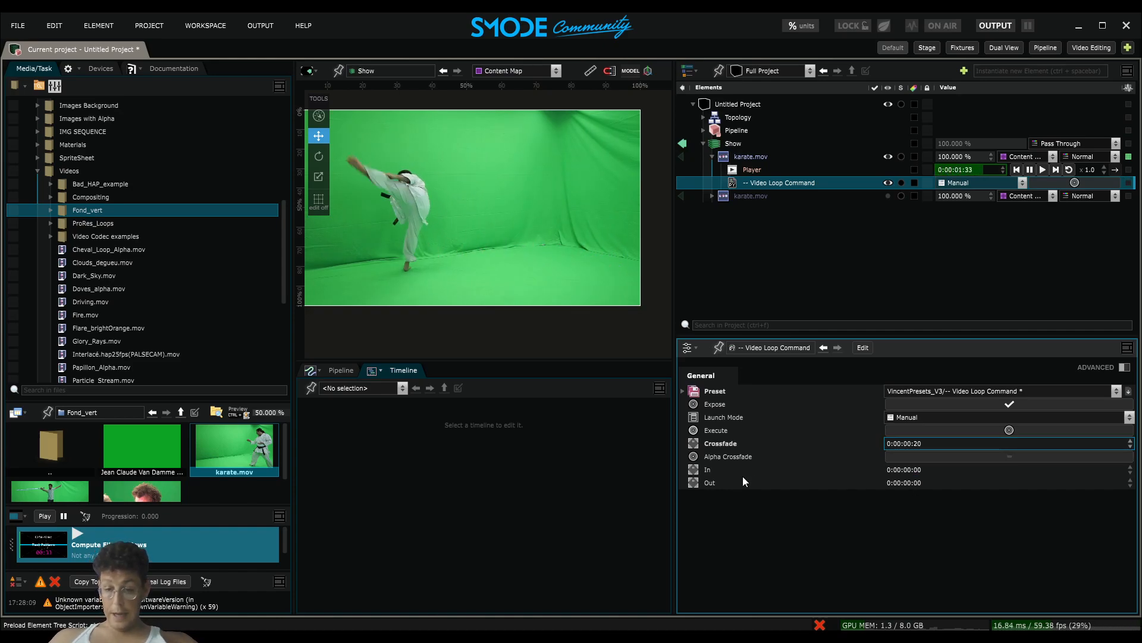
Review the In and Out settings of the Video Loop Command script and execute it on karate.mov
left_click(724, 470)
left_click(726, 483)
left_click(727, 470)
left_click(725, 481)
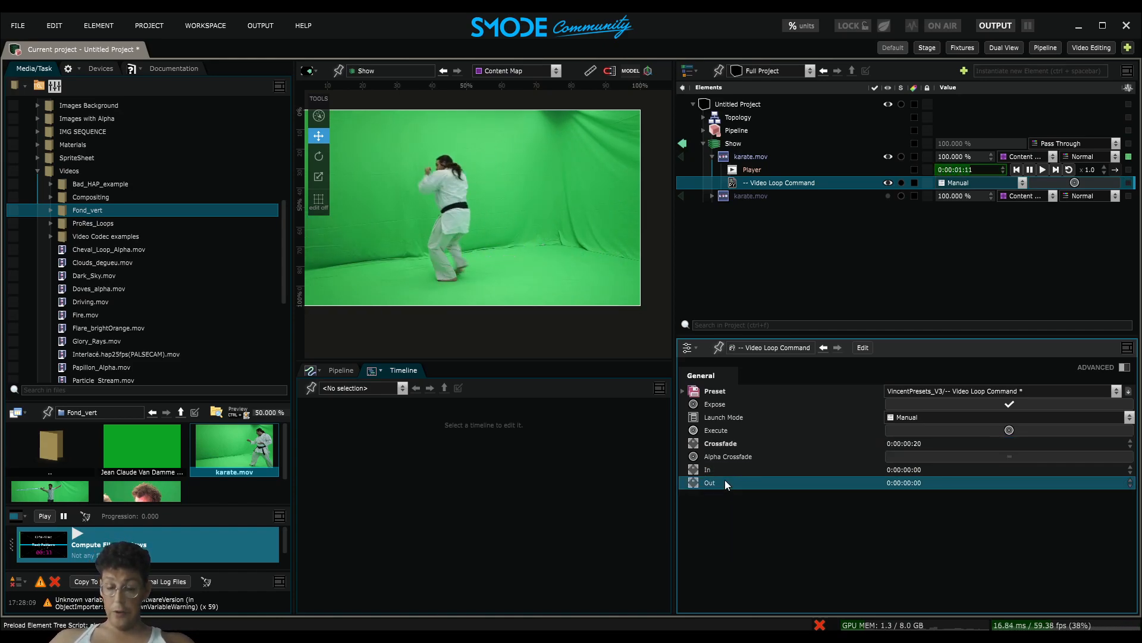
left_click(729, 470)
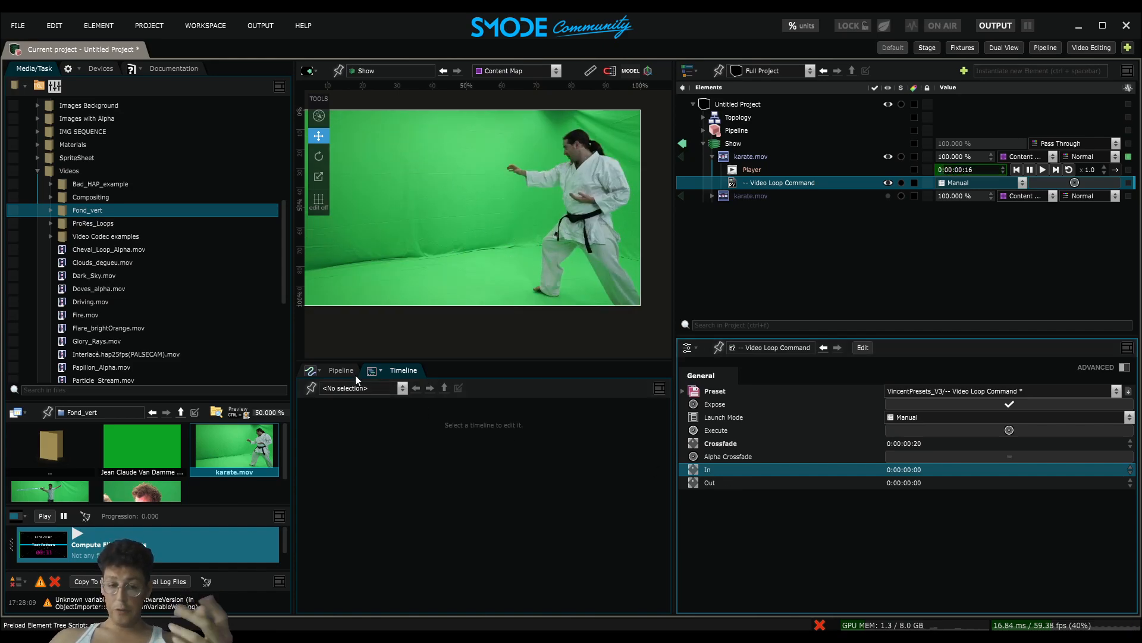
left_click_drag(296, 349, 238, 349)
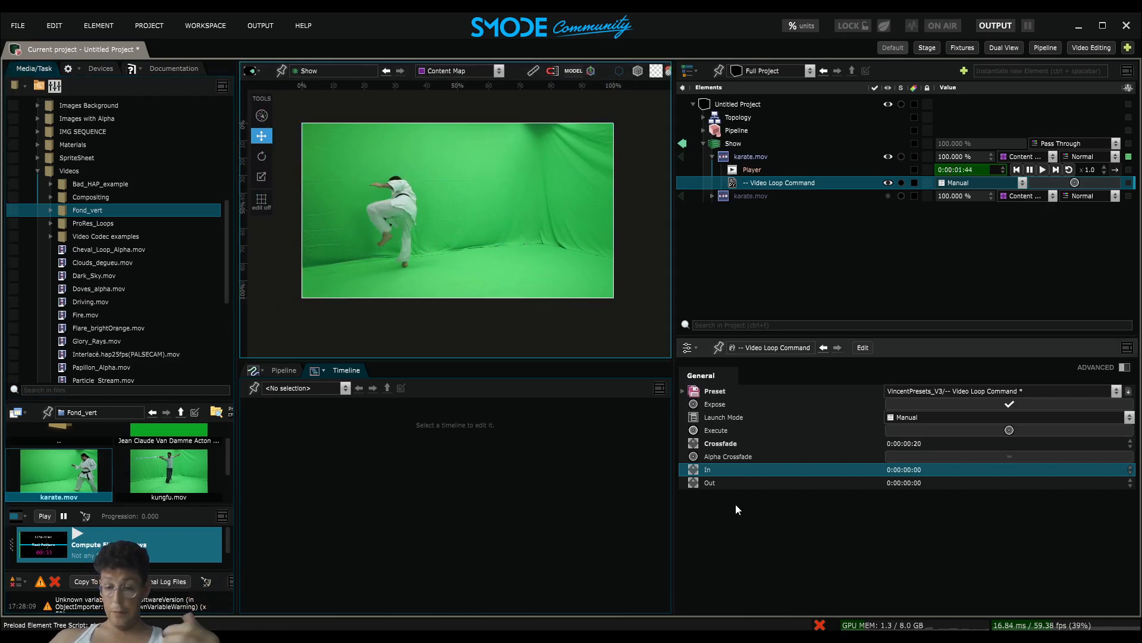
left_click(945, 485)
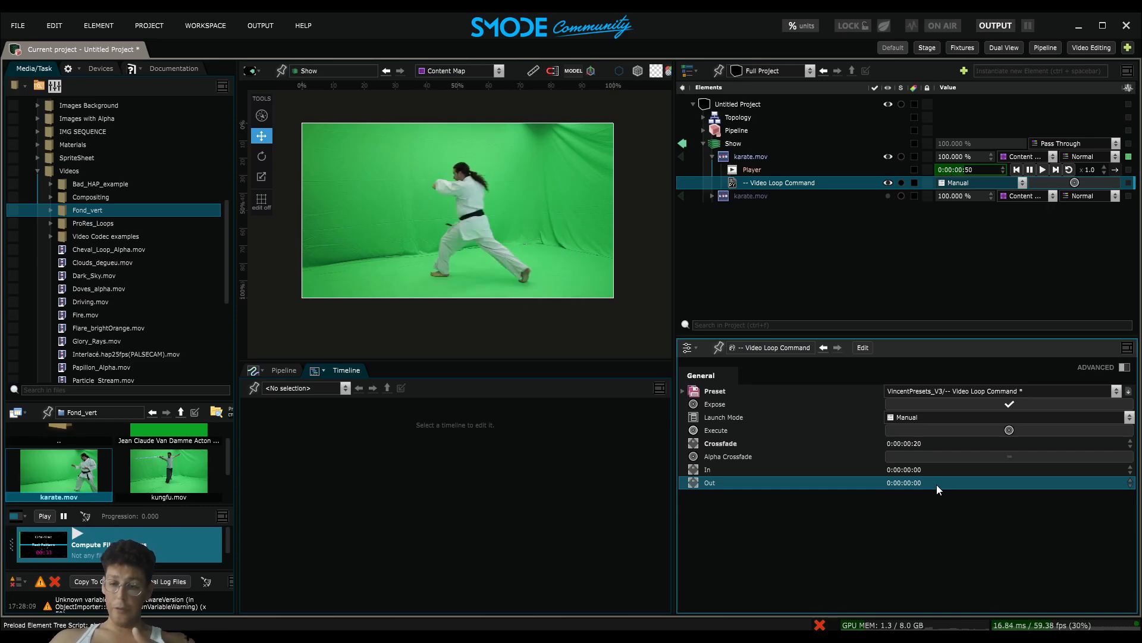
left_click(957, 435)
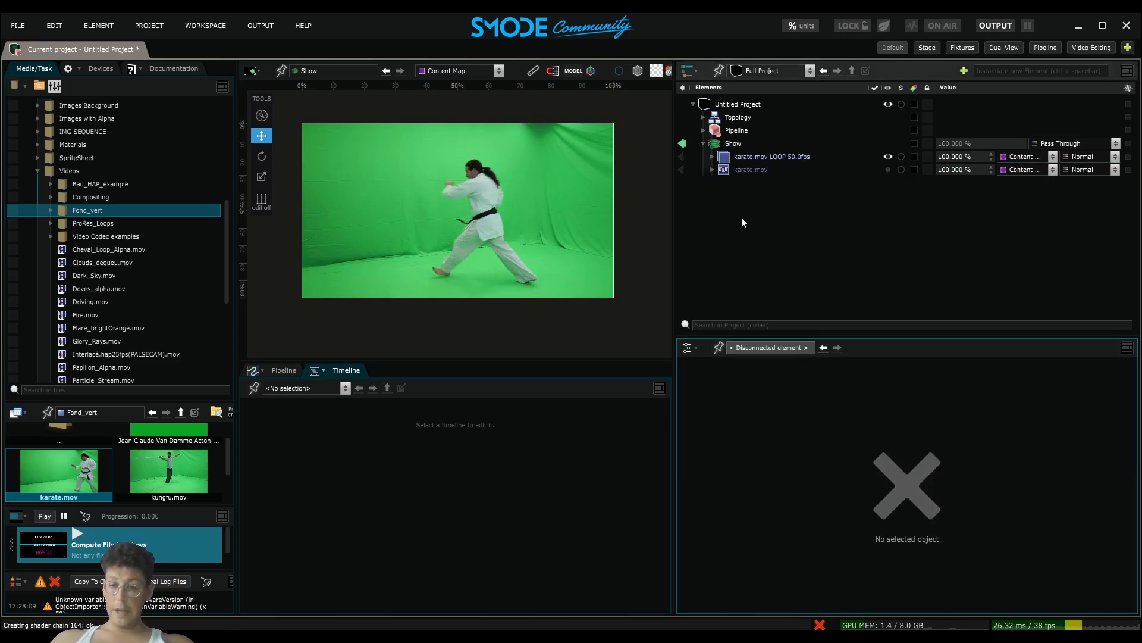
Examine the contents of the karate.mov LOOP 50.0fps compo and the parameters of its Main Timeline
left_click(745, 158)
left_click(713, 157)
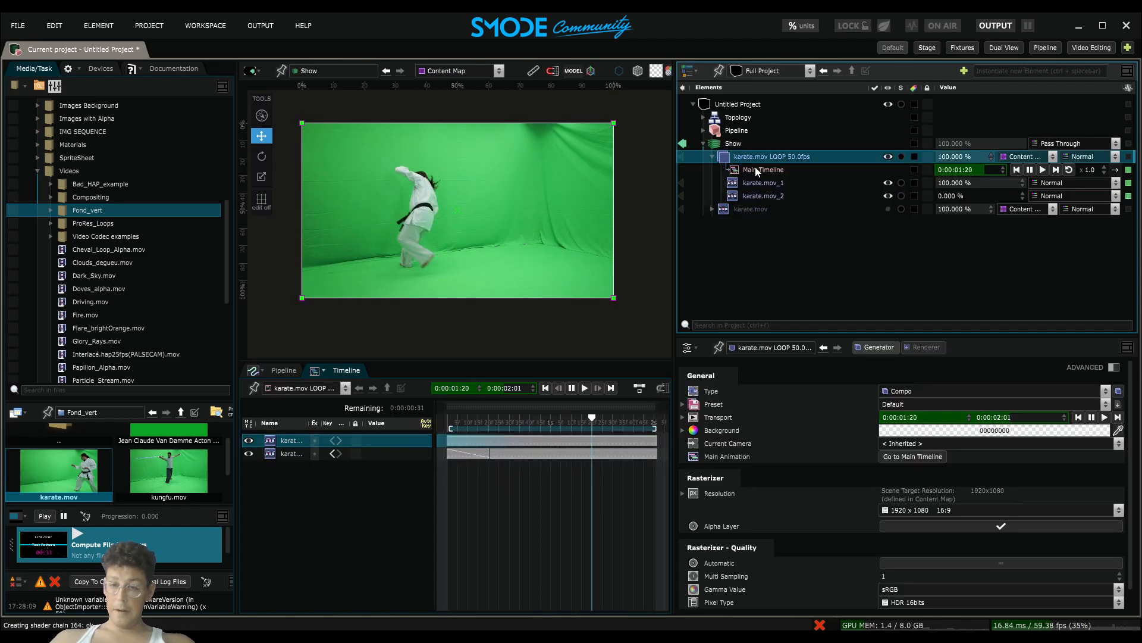
left_click(769, 171)
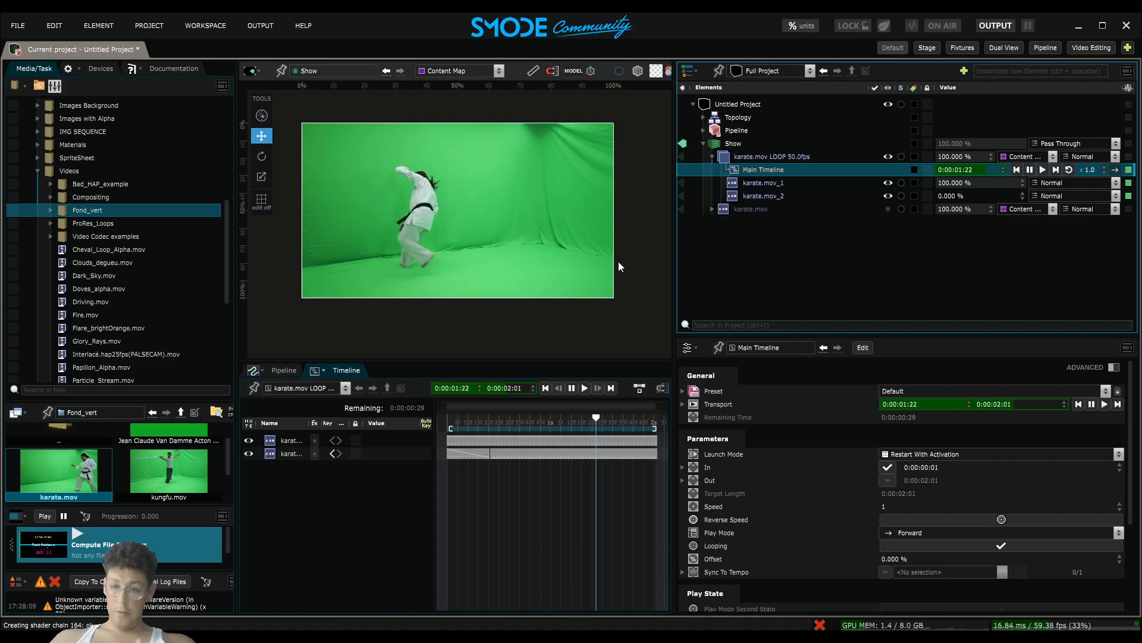
Delete the karate.mov LOOP 50.0fps compo from the Show and reactivate the remaining karate.mov layer
left_click(713, 156)
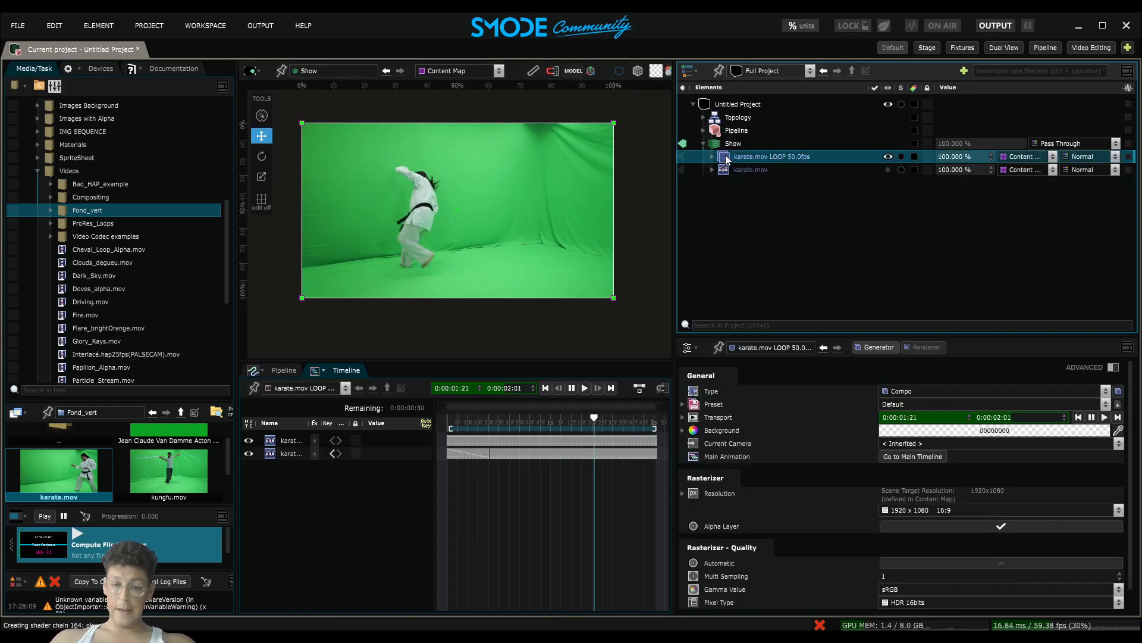
key("Delete")
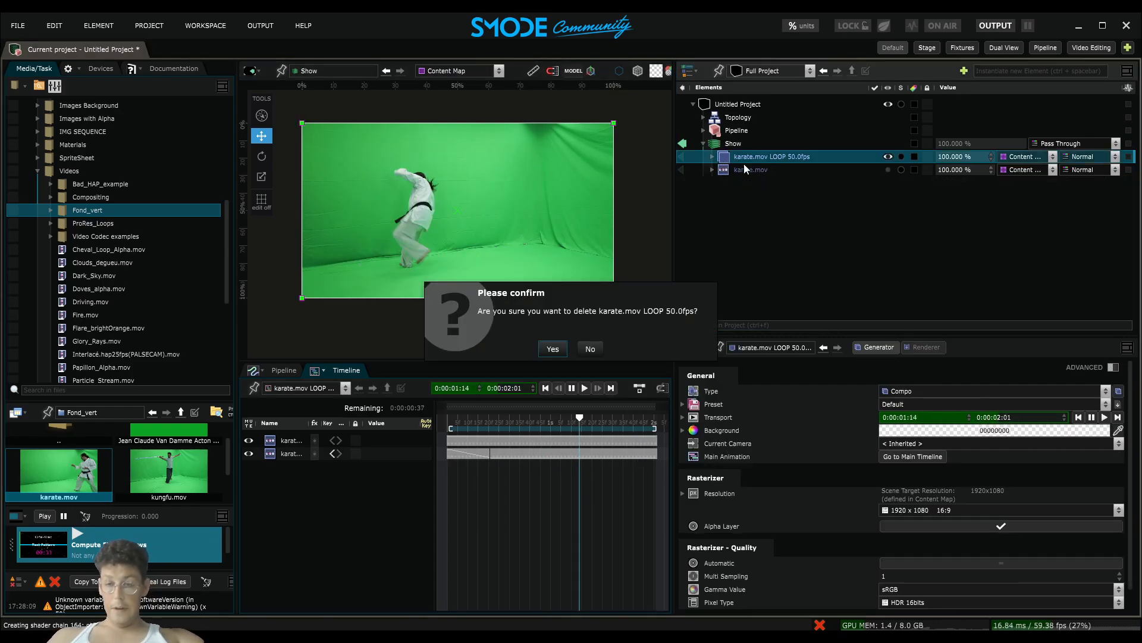
key("Return")
Add the Video Loop script to the Show and assign karate.mov as its Video To Loop
right_click(747, 188)
mouse_move(717, 217)
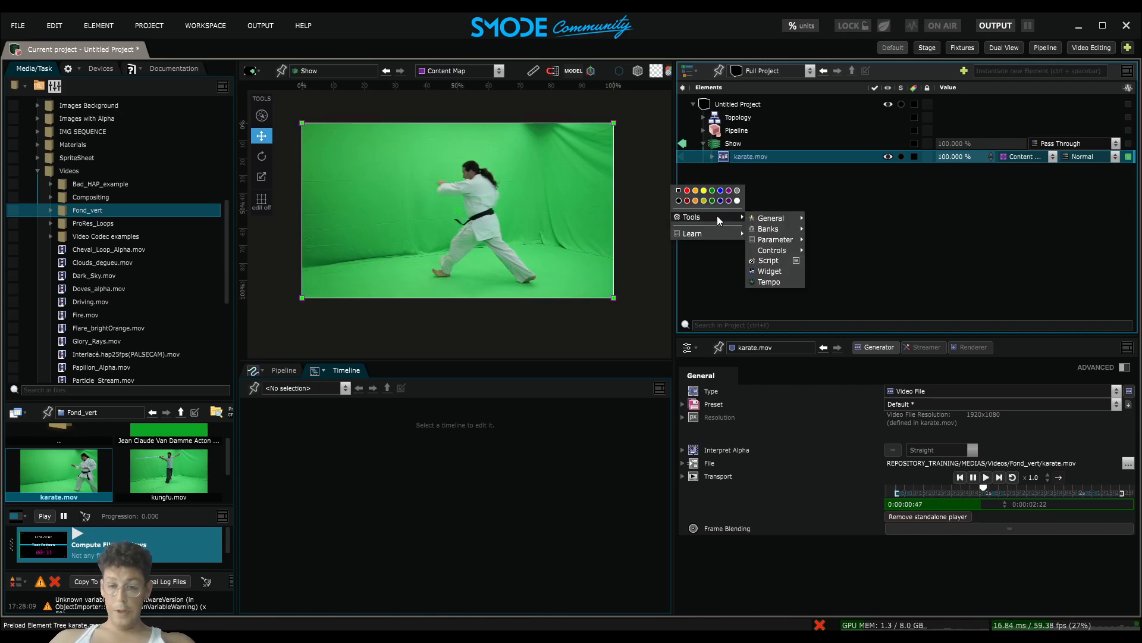
mouse_move(770, 261)
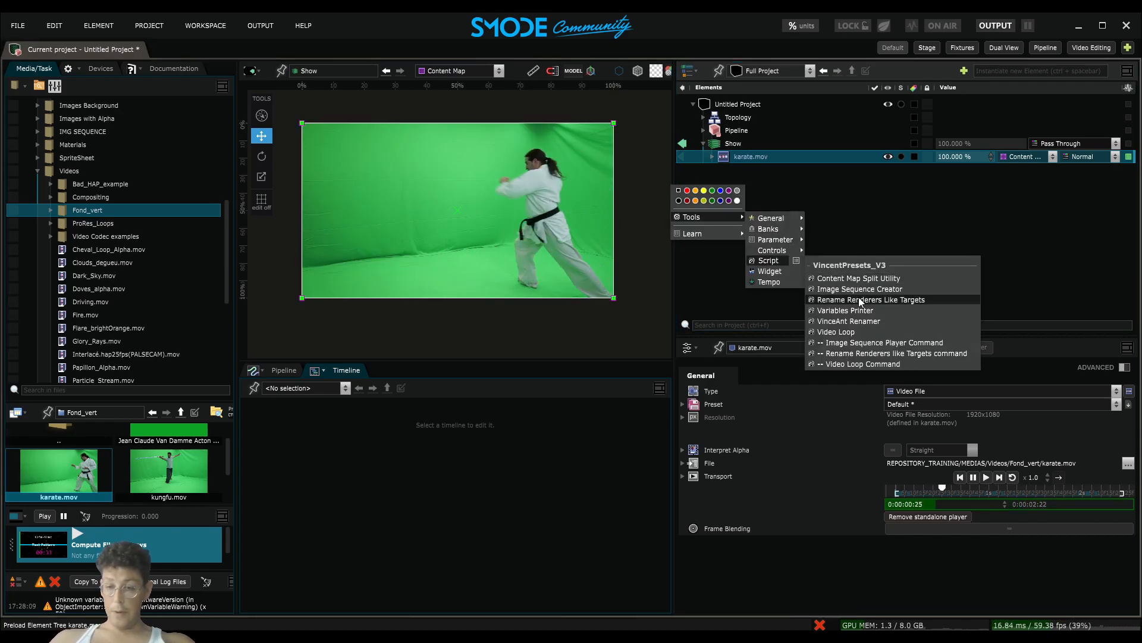
left_click(845, 331)
left_click_drag(733, 149, 952, 444)
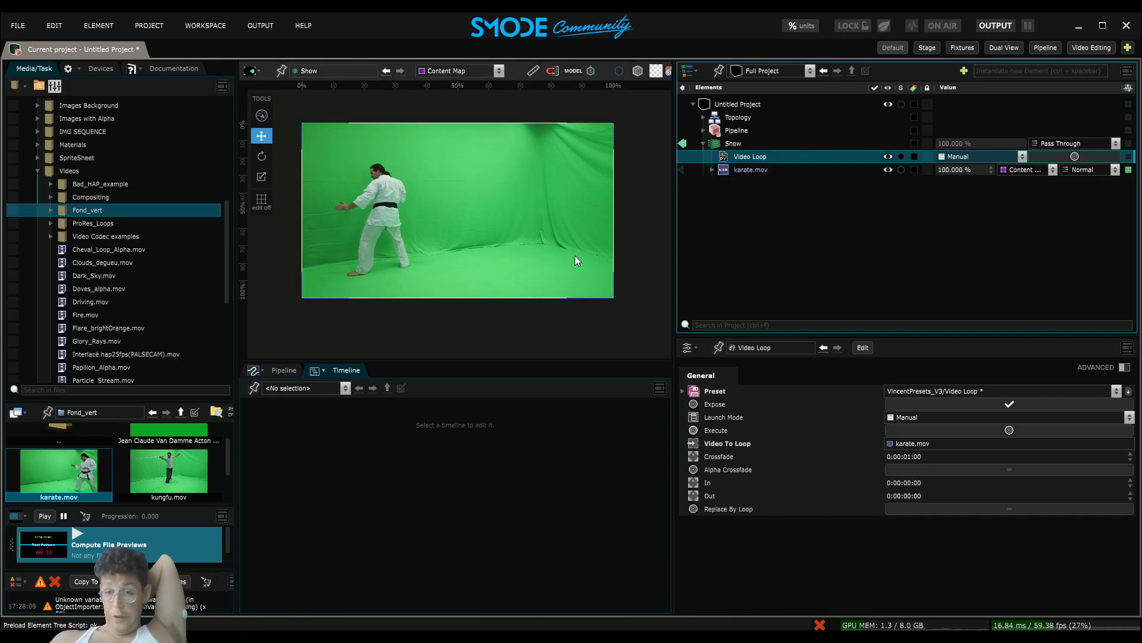
Set the Crossfade of the Video Loop script to 20
double_click(930, 457)
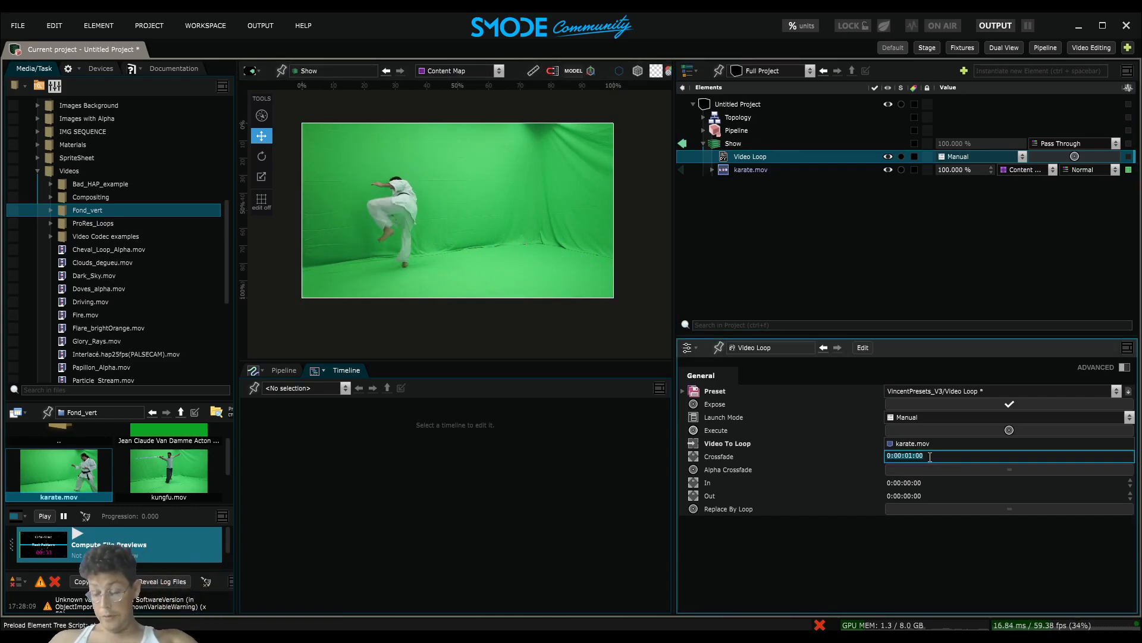
type("20")
key("Return")
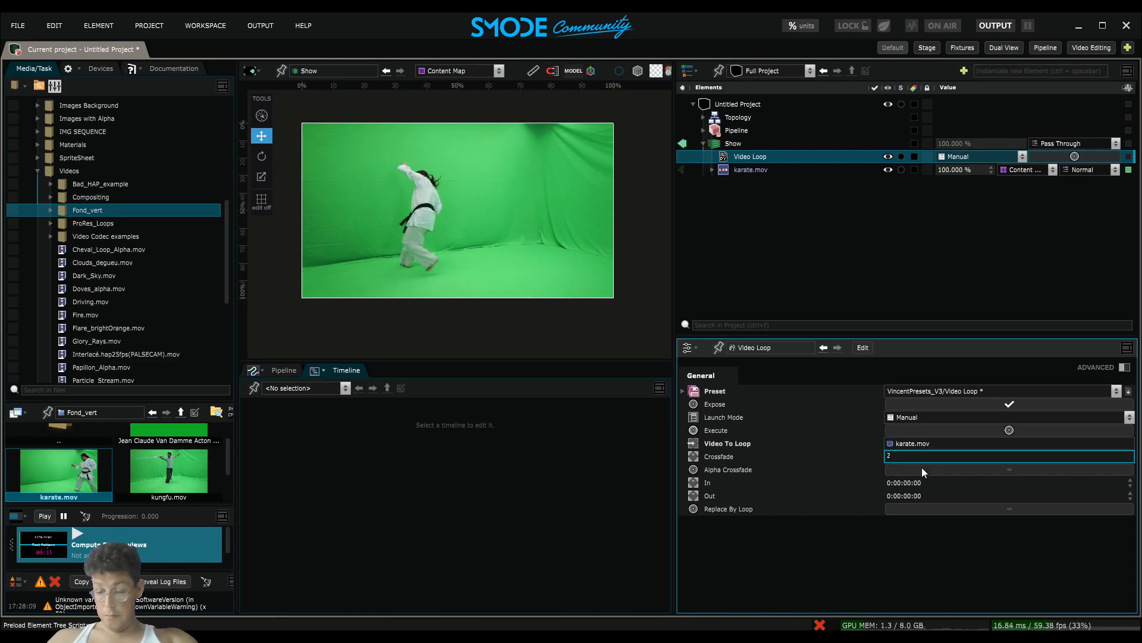
Execute the Video Loop script on karate.mov and inspect the generated loop compo
left_click(1021, 430)
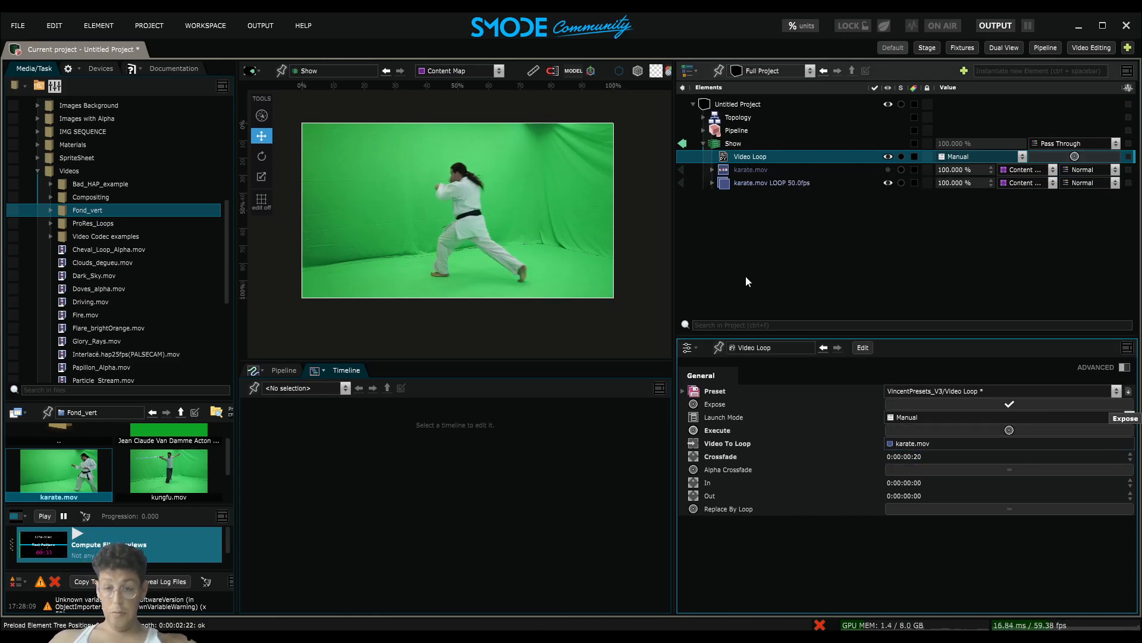
left_click(752, 169)
left_click(750, 180)
left_click(752, 174)
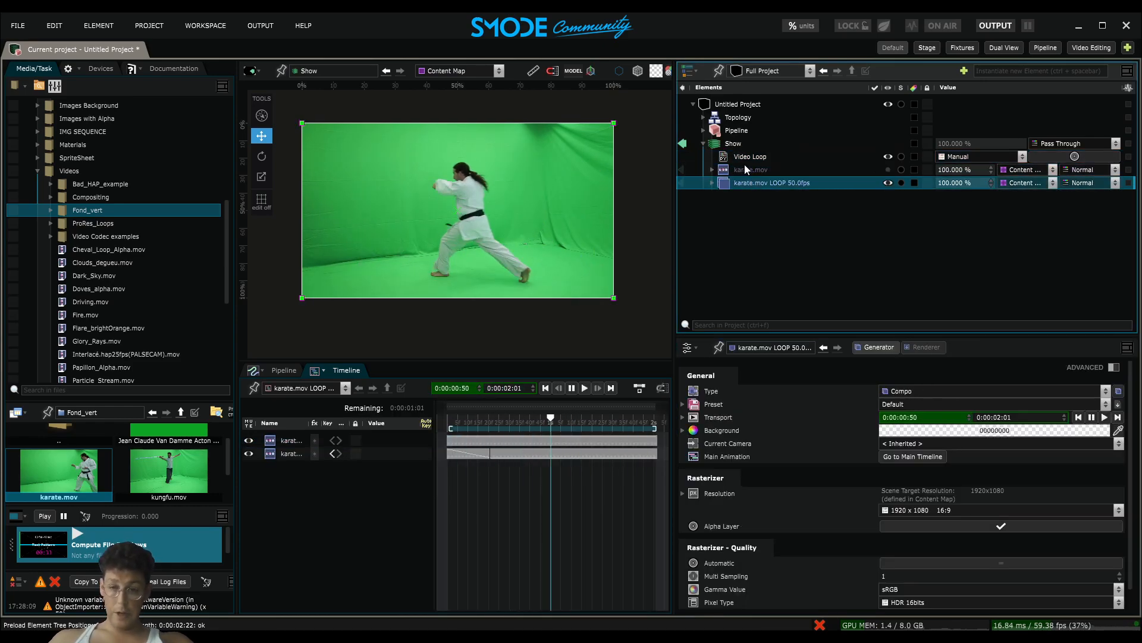
Set the Video Loop script's Crossfade to 10, execute it again and inspect the regenerated loop compo
left_click(748, 158)
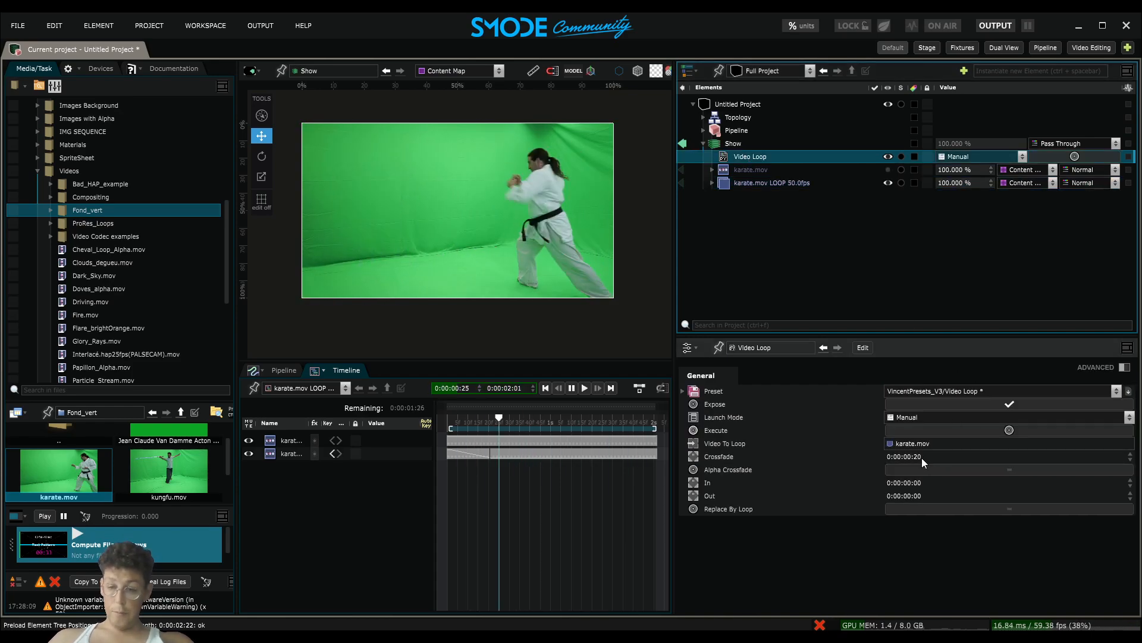
left_click(922, 457)
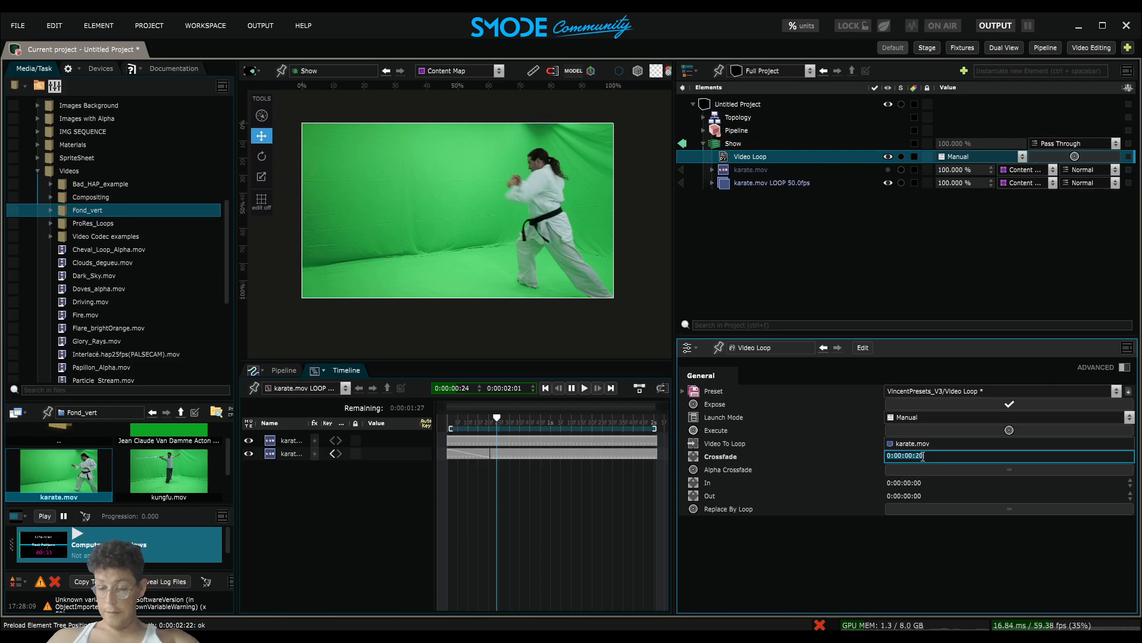
type("10")
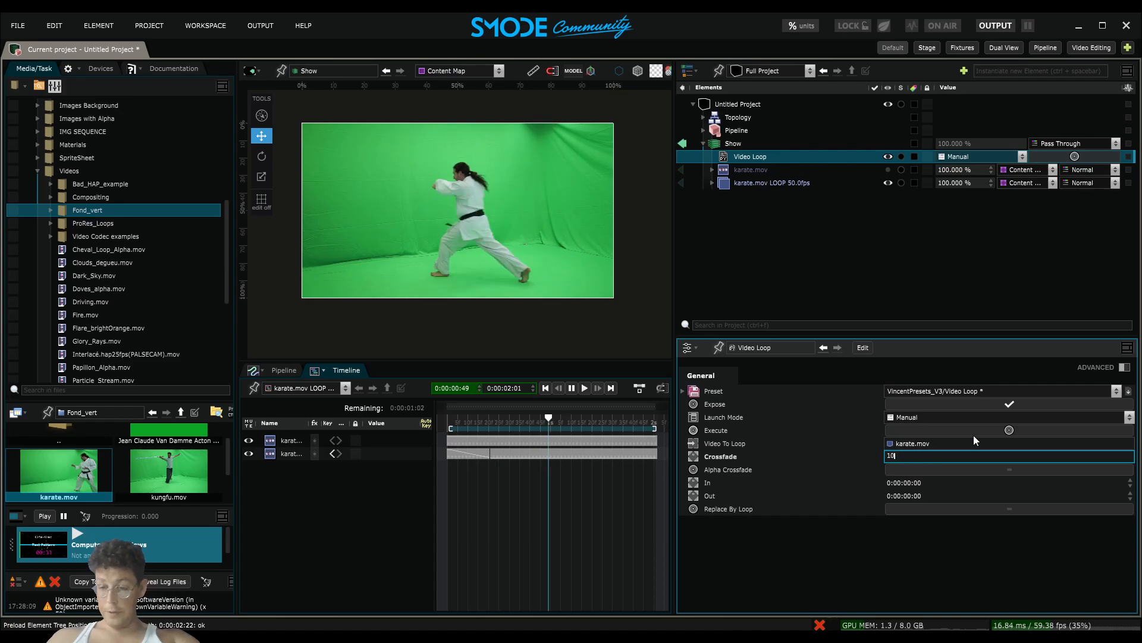
key("Return")
left_click(985, 429)
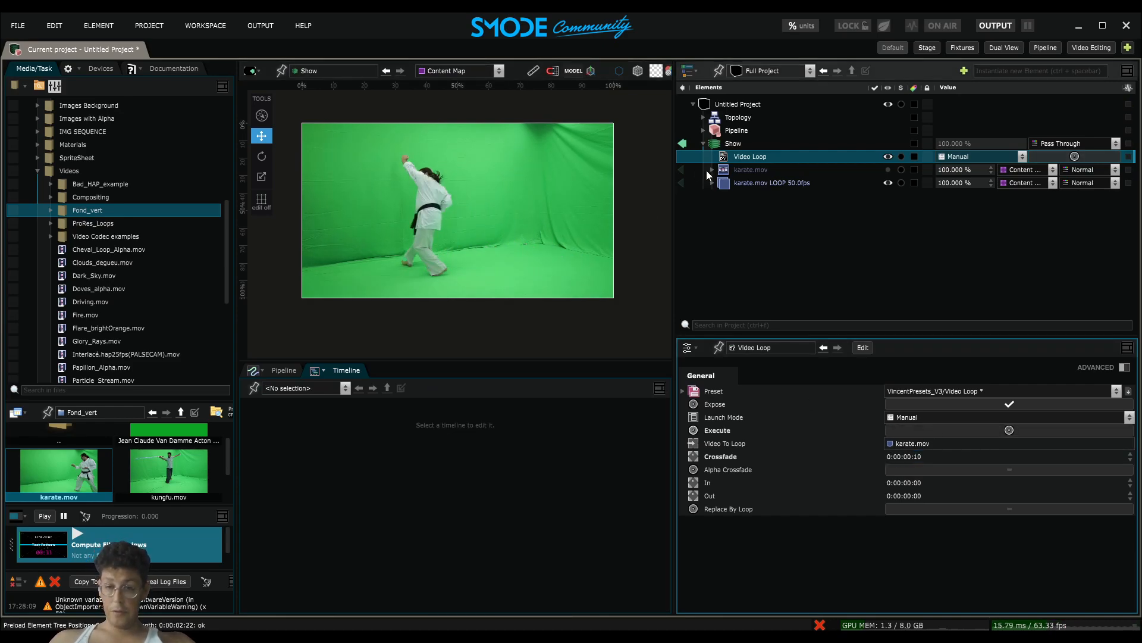
left_click(734, 182)
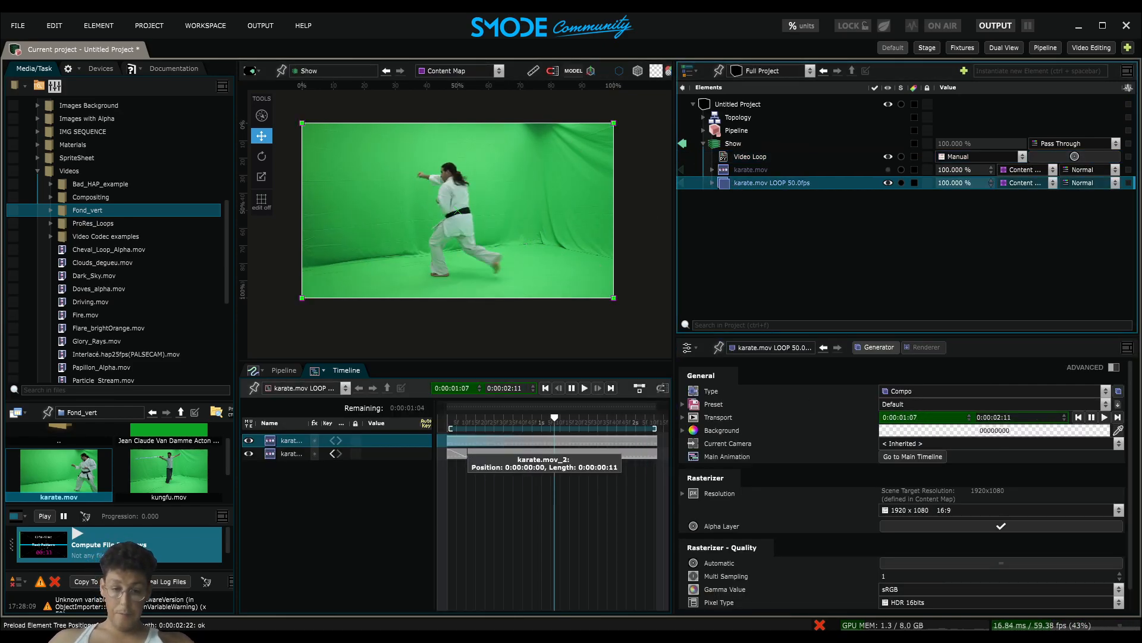
Set the Video Loop script's Out point to 1 second, execute it and inspect the shortened loop compo
left_click(734, 157)
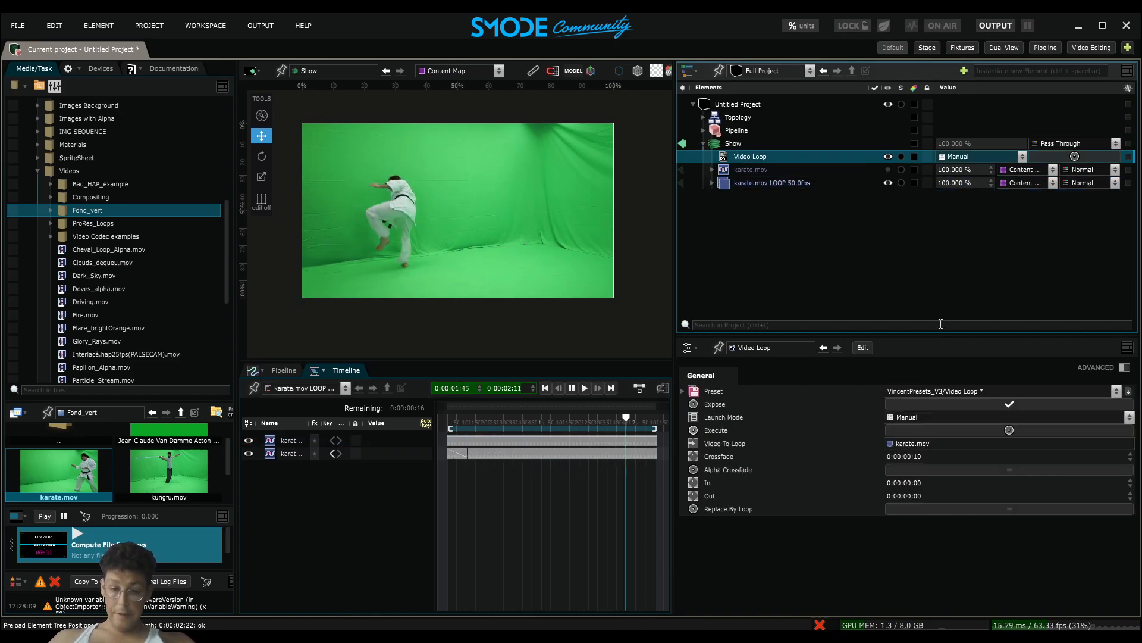
left_click(901, 492)
type("1.")
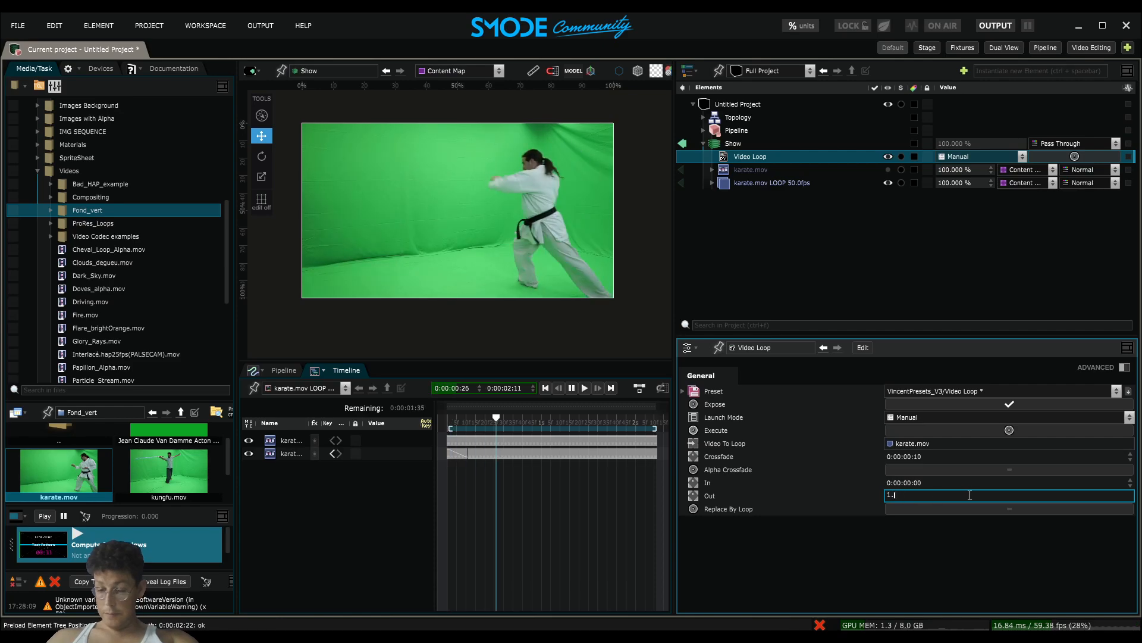
key("Return")
left_click(1009, 431)
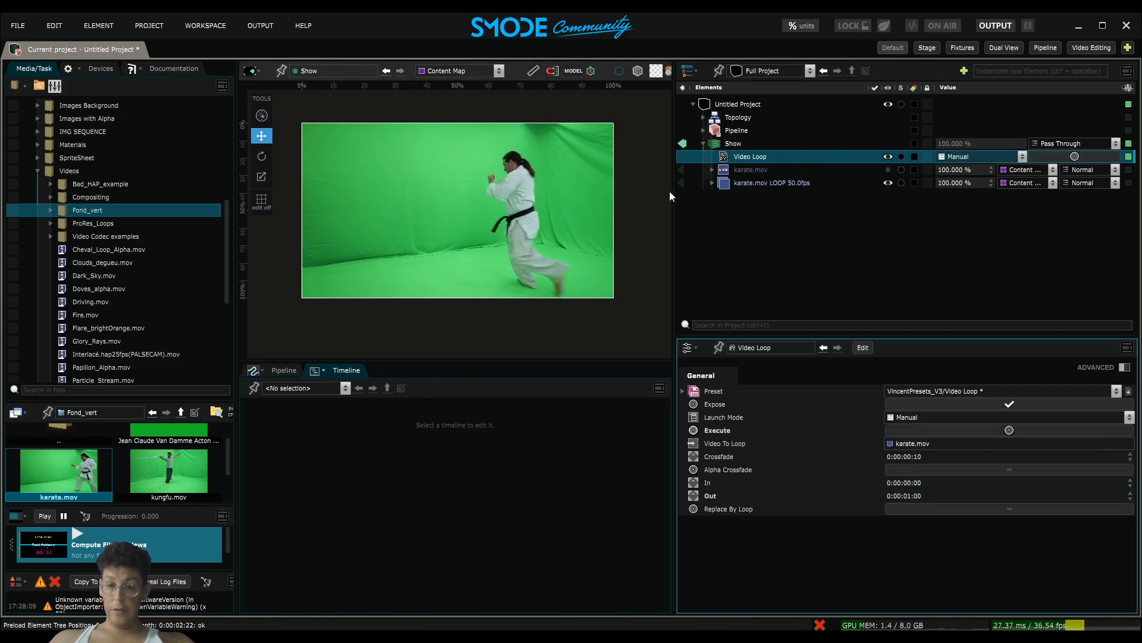
left_click(737, 184)
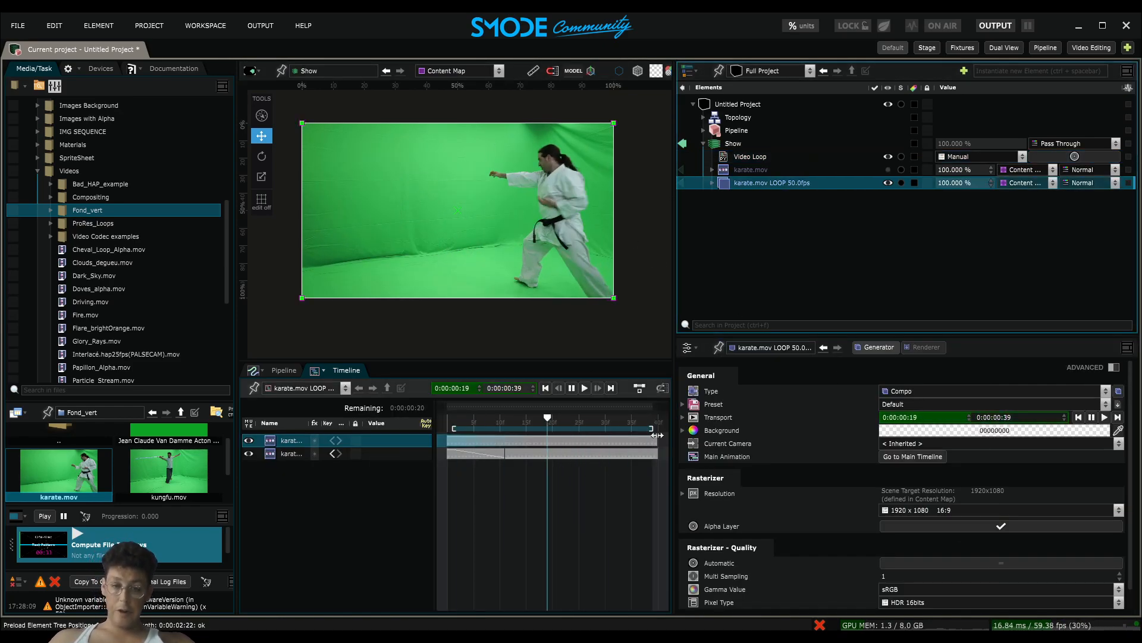
Delete the karate.mov layer together with its LOOP 50.0fps compo, and undo that deletion
left_click(752, 170)
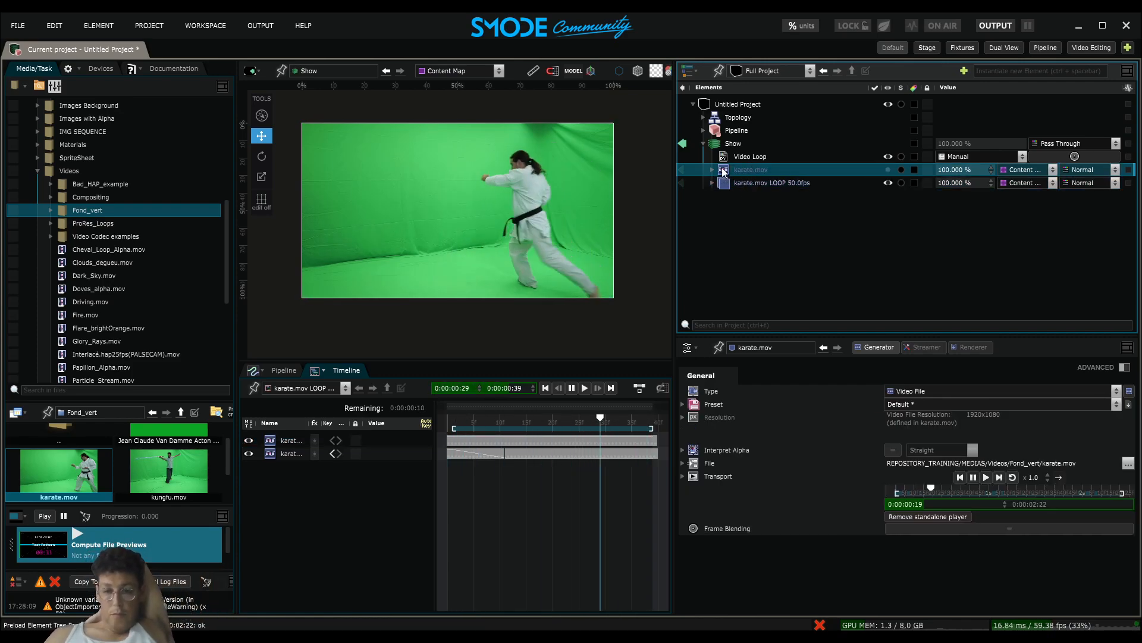
left_click(737, 183, "ctrl")
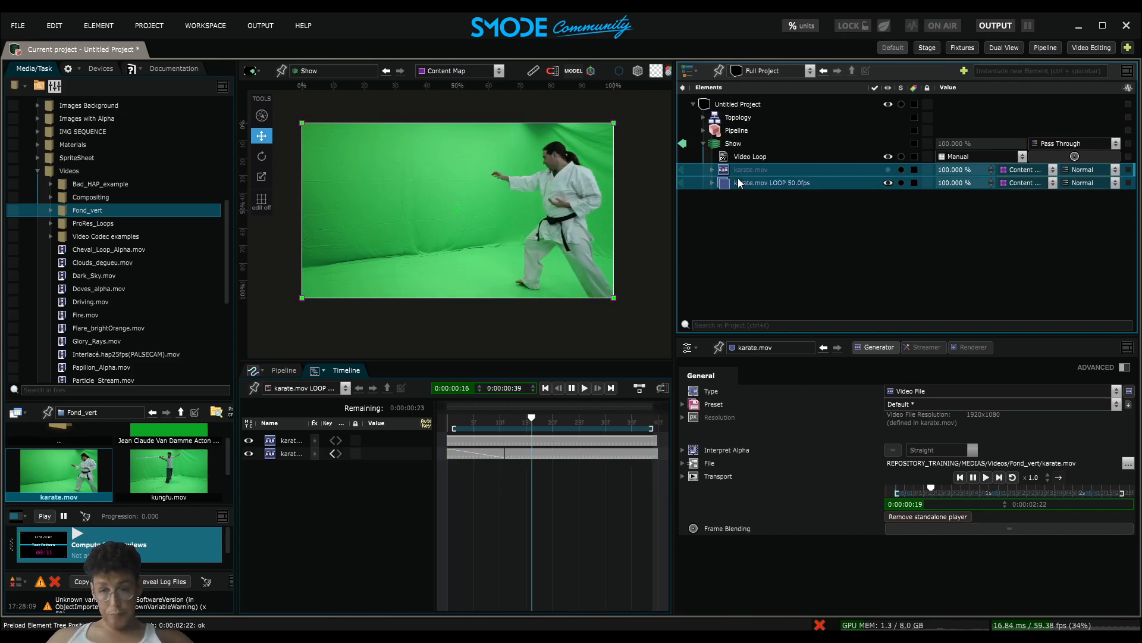
key("Delete")
left_click(747, 158)
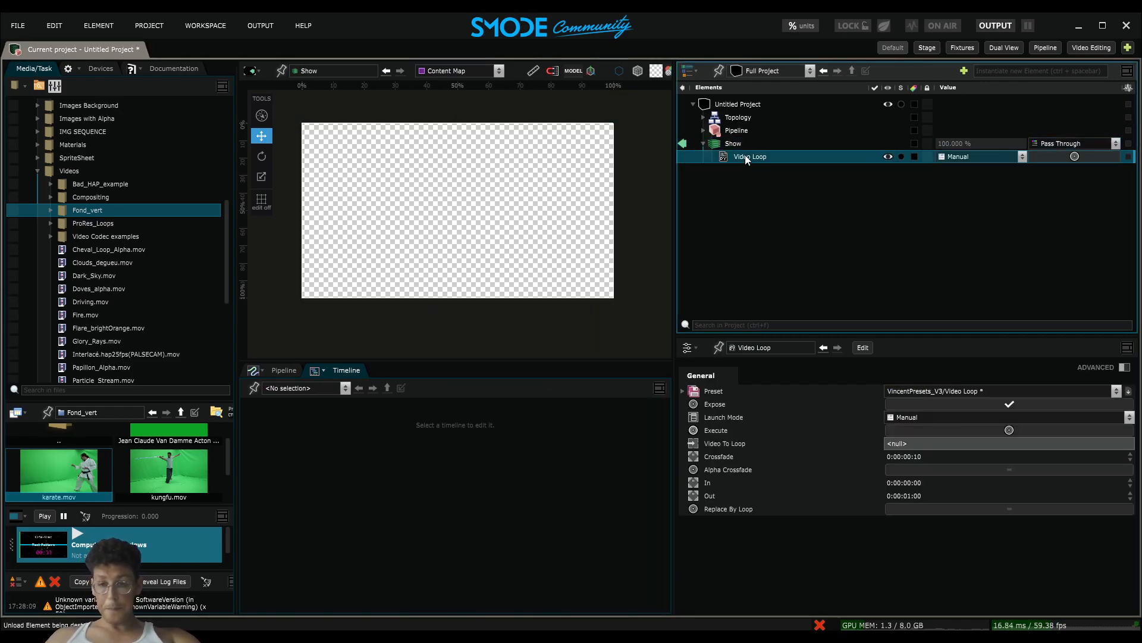
key("ctrl+z")
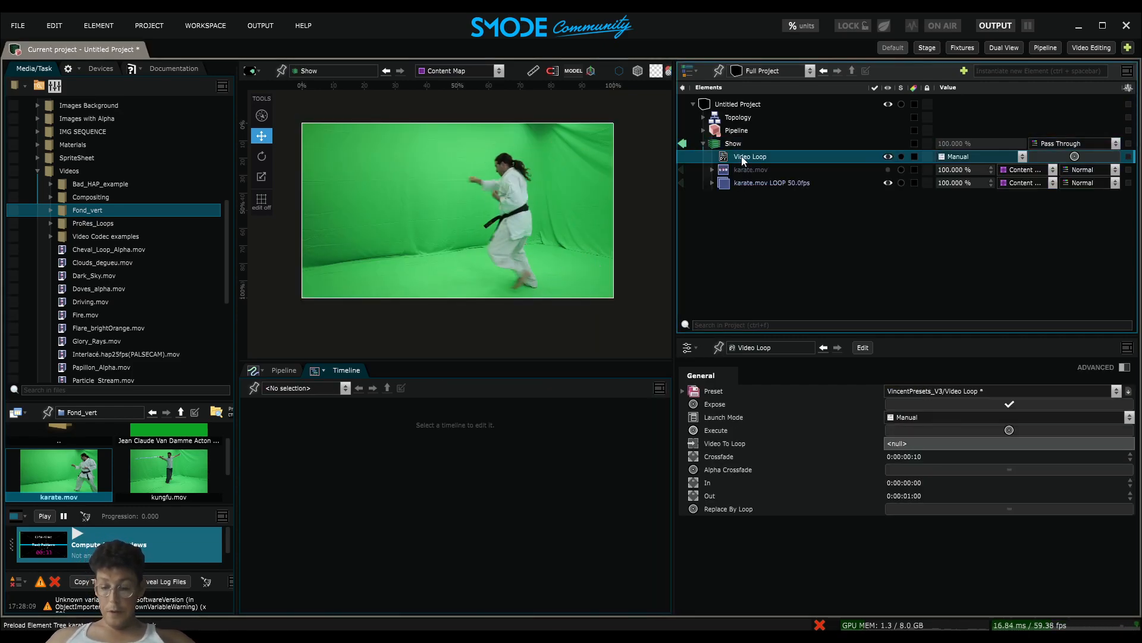
Delete the Video Loop script from the Show and display the VincentPresets_V3 scripts available for the Show
key("Delete")
key("Return")
right_click(736, 186)
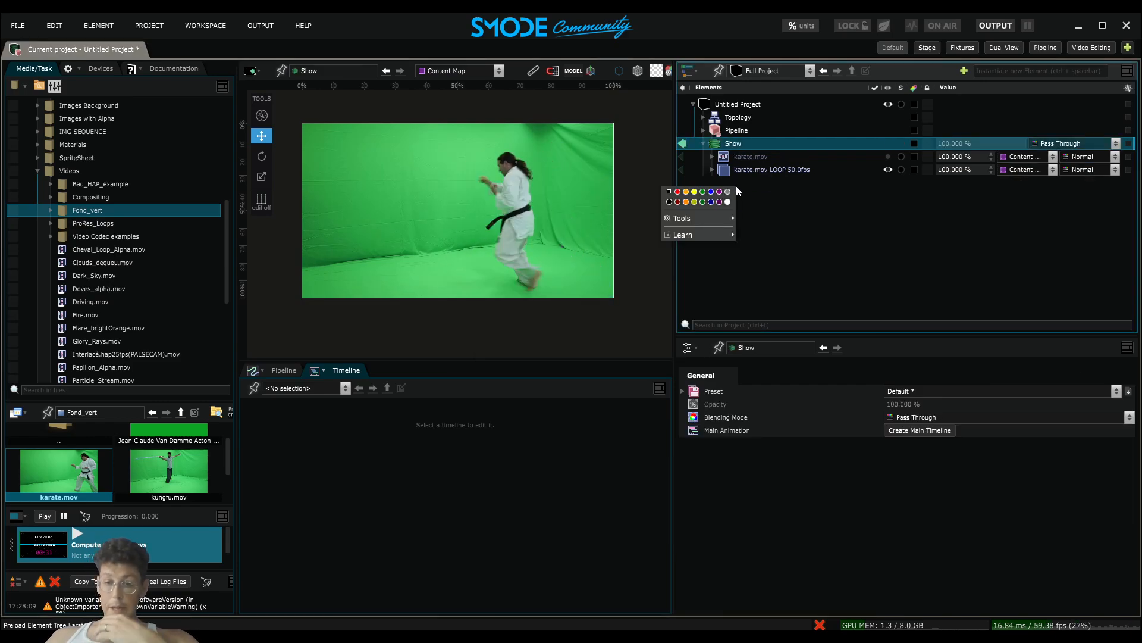
right_click(741, 143)
mouse_move(732, 175)
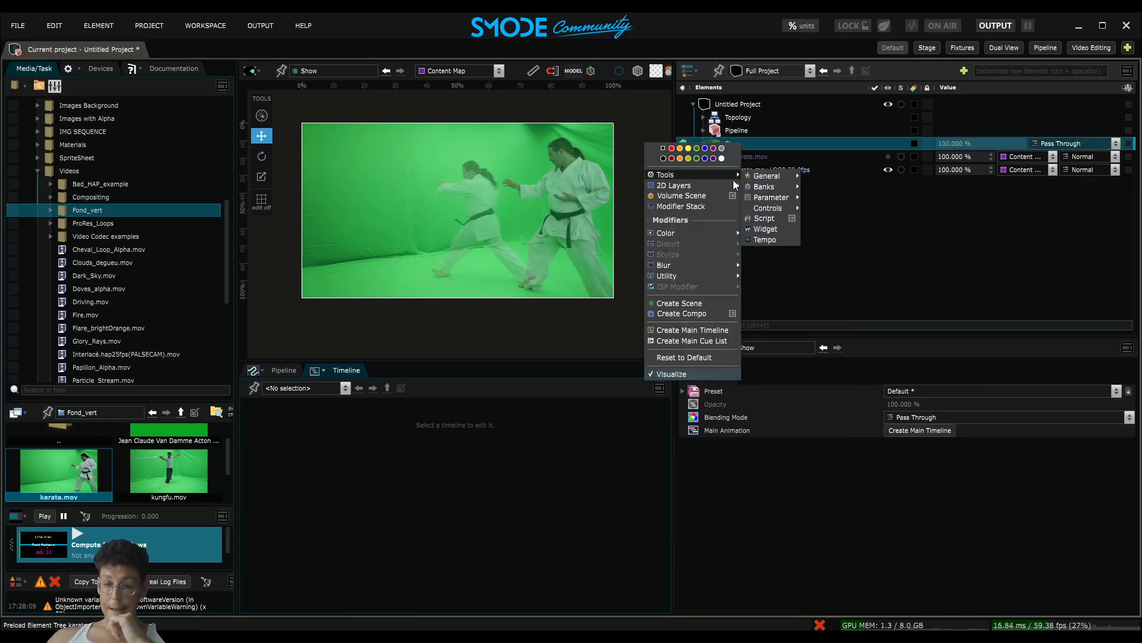
mouse_move(774, 219)
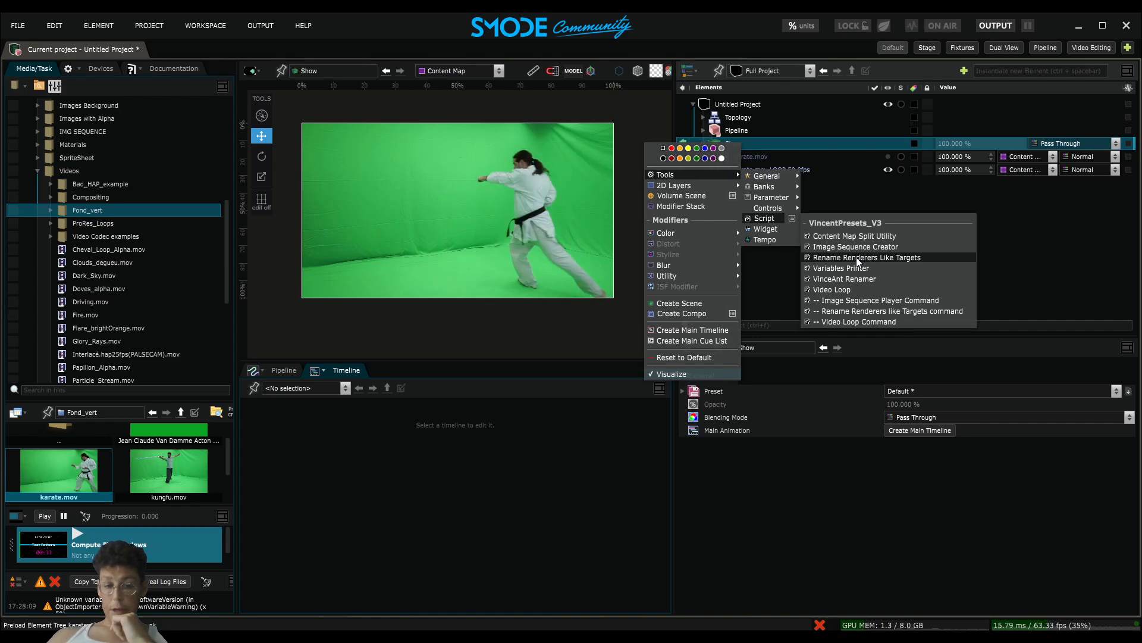
Set the Content Map resolution in the Pipeline to 352 x 288
left_click(278, 370)
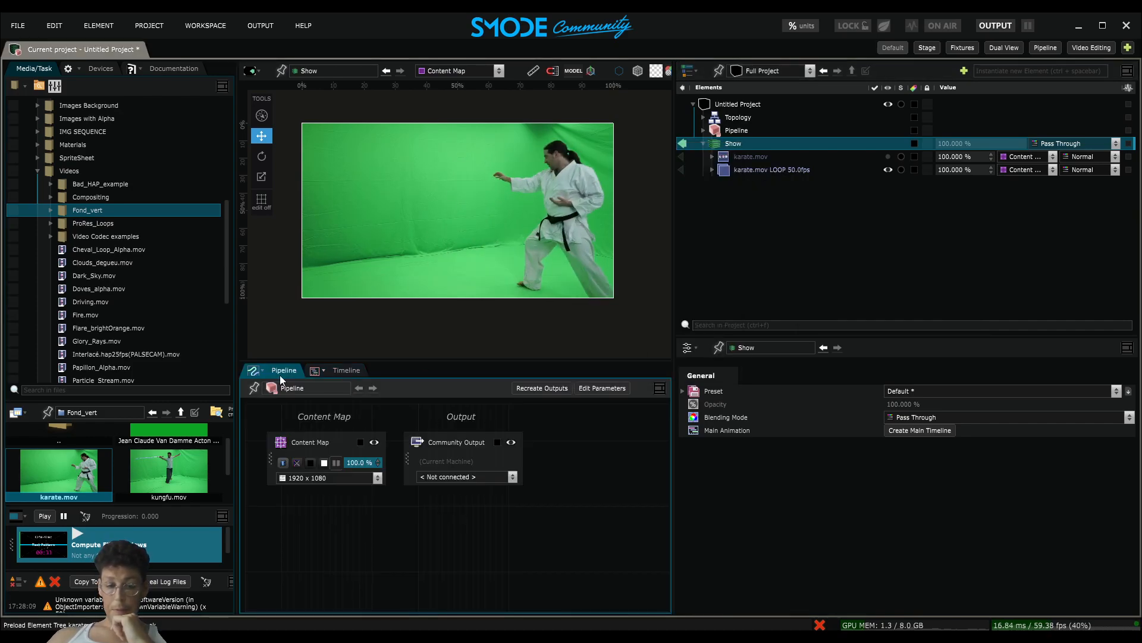
left_click(341, 479)
left_click(343, 208)
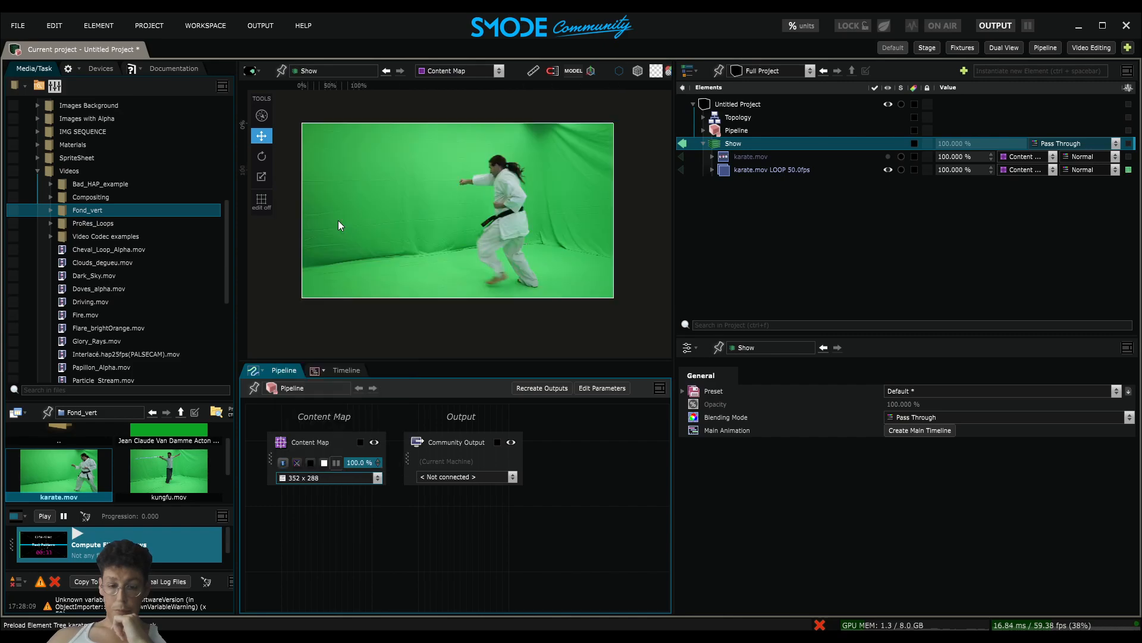
scroll(452, 220, "up", 2)
left_click_drag(310, 169, 432, 263)
scroll(459, 205, "up", 2)
Duplicate the Content Map in the Pipeline and rename the copy dsq
left_click(314, 447)
key("ctrl+d")
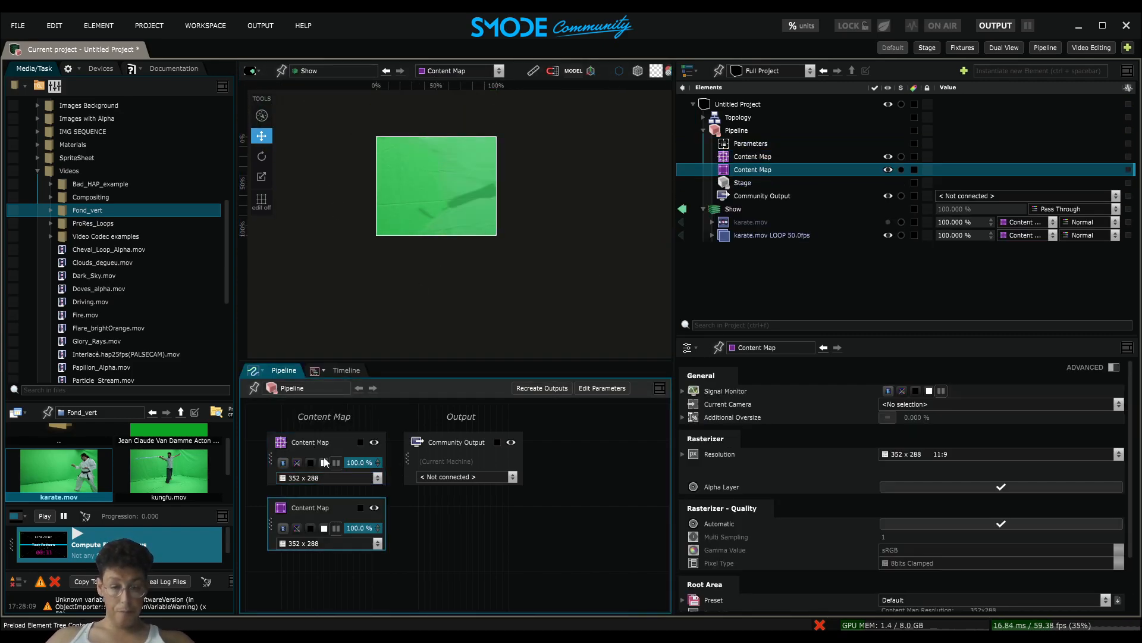
double_click(310, 507)
type("dsq")
key("Return")
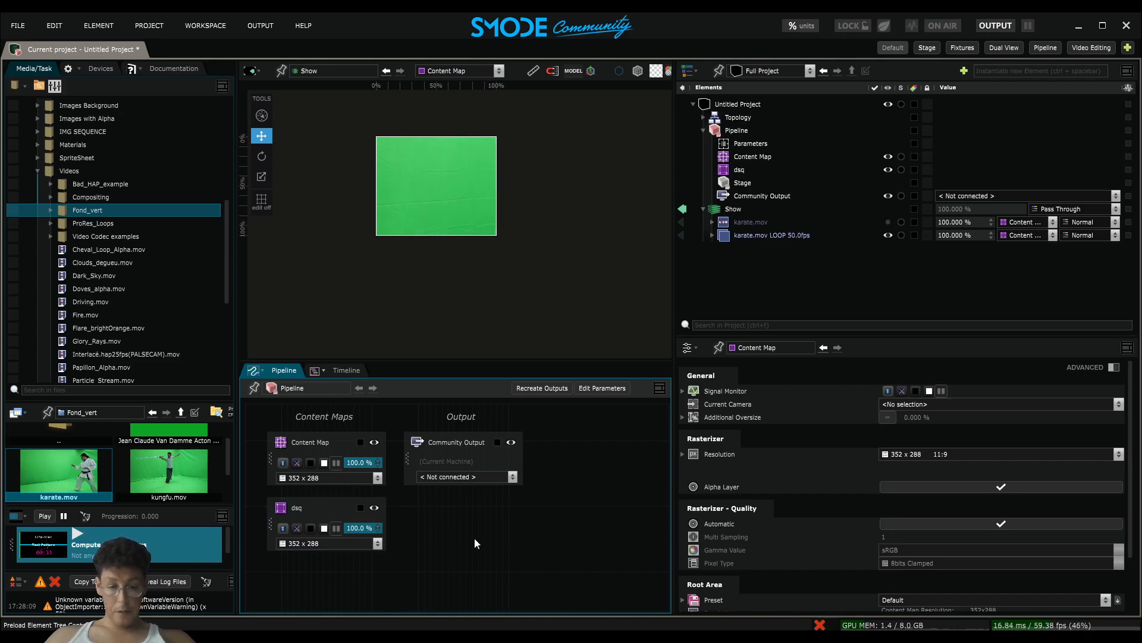
Add a second Parametric placement to the karate.mov LOOP 50.0fps compo and set its target to the dsq content map
left_click(754, 236)
key("ctrl+p")
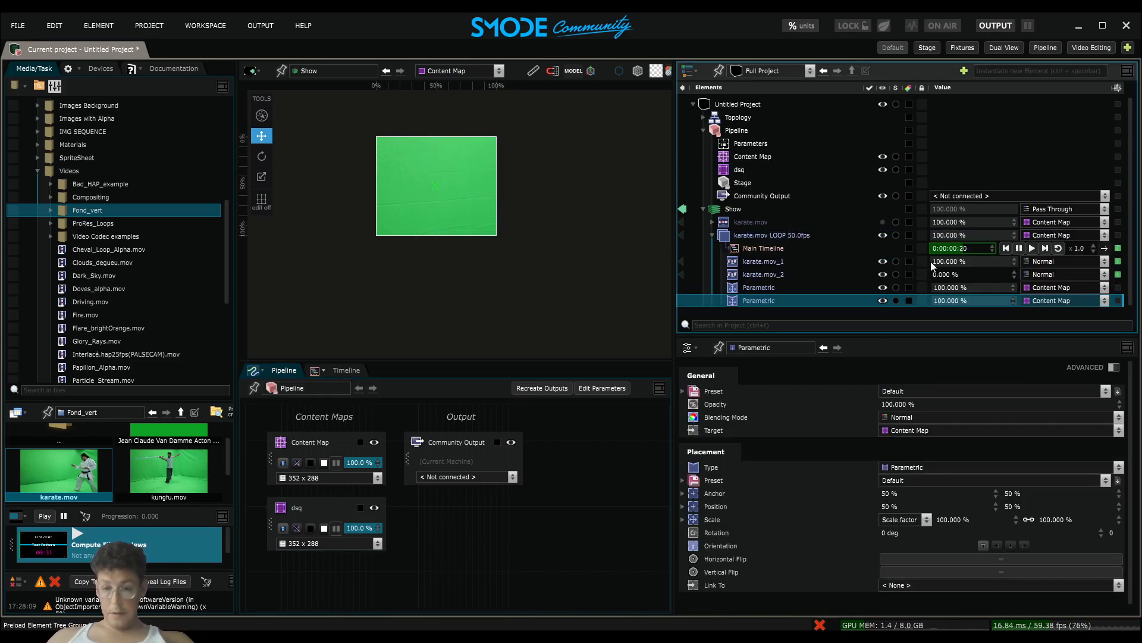
left_click(1070, 301)
left_click(1063, 325)
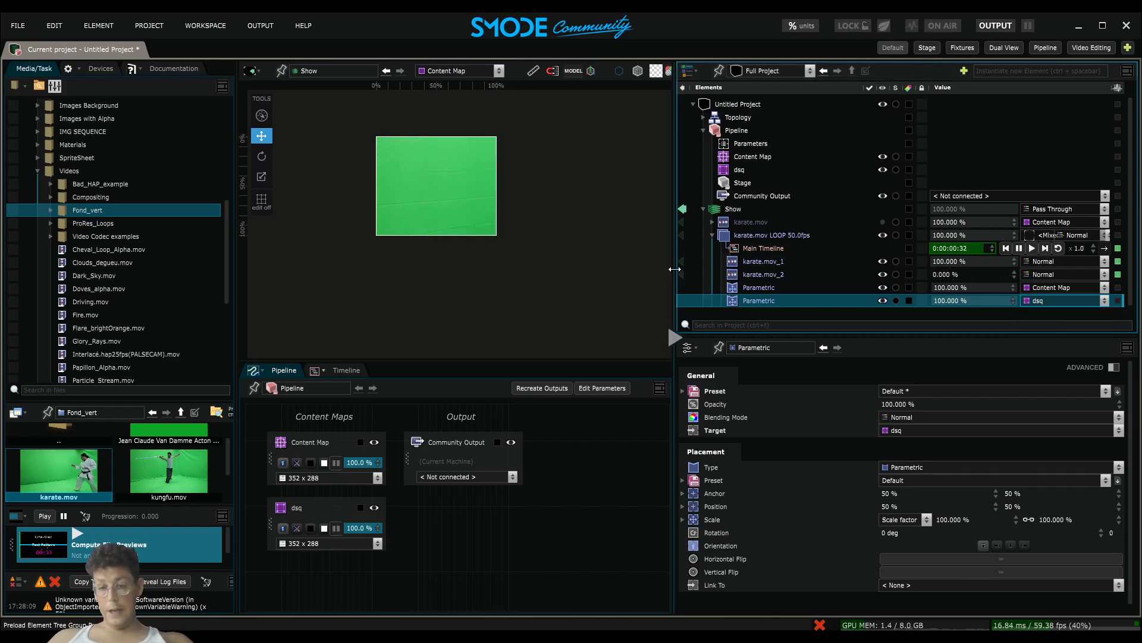
left_click_drag(675, 268, 587, 260)
scroll(964, 280, "down", 1)
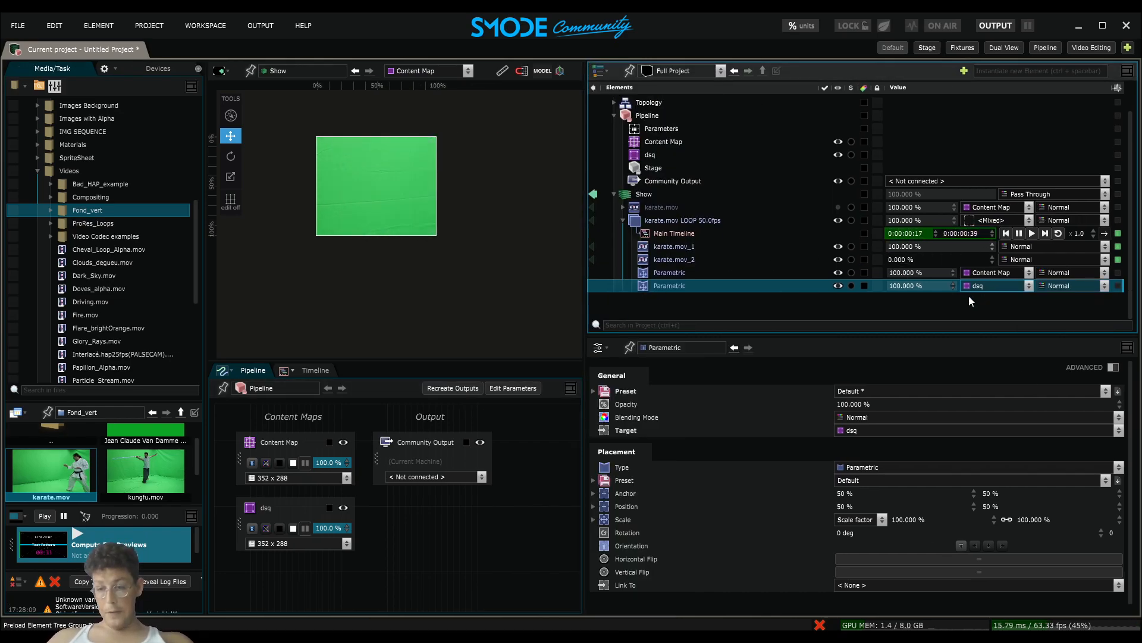
Duplicate the dsq content map, target the second Parametric placement at the copy, and delete that copy from the Pipeline
left_click(270, 509)
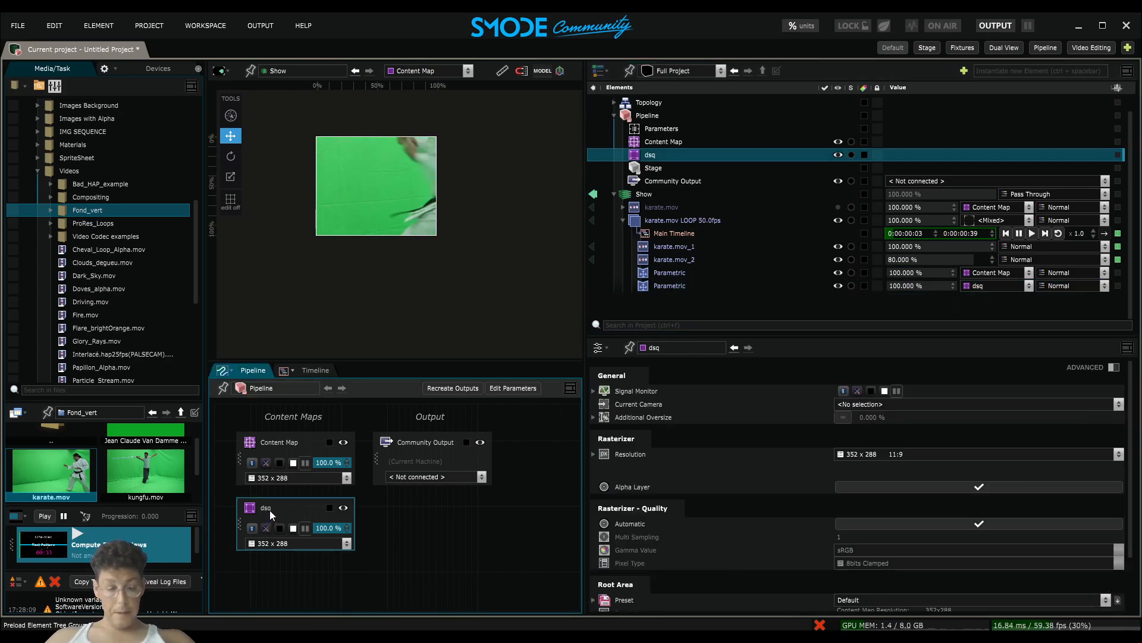
key("ctrl+d")
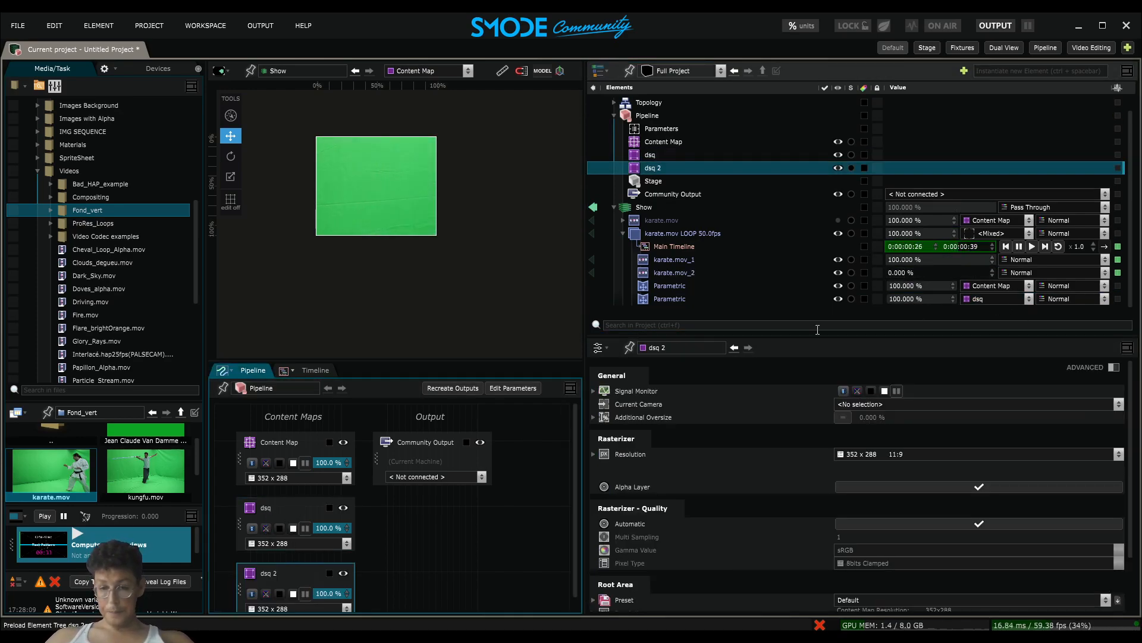
left_click(976, 299)
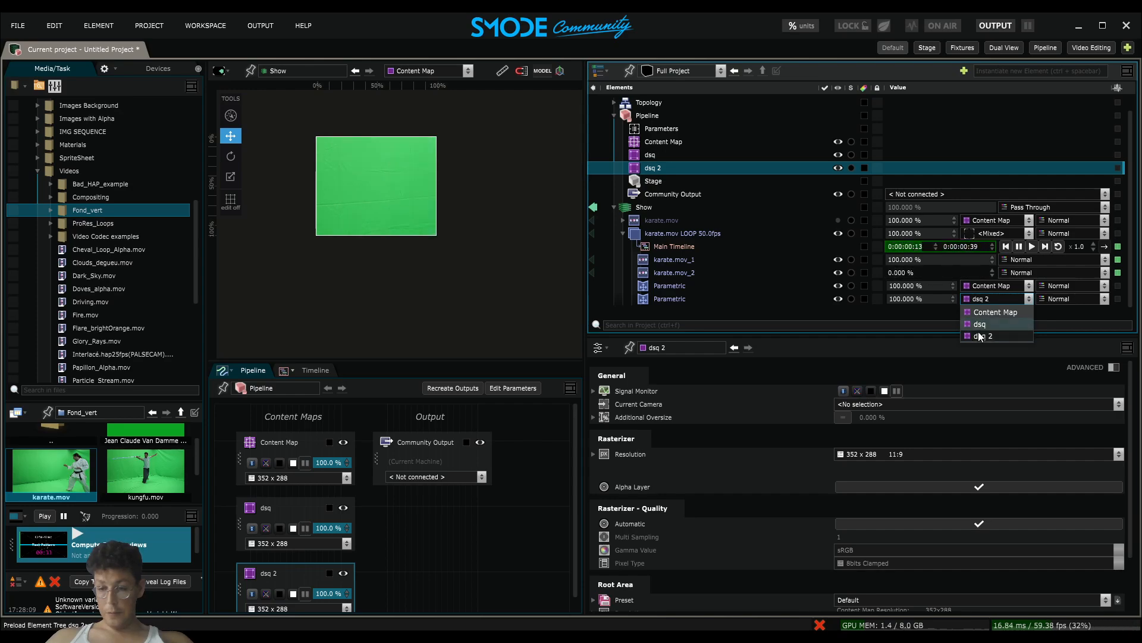
left_click(983, 336)
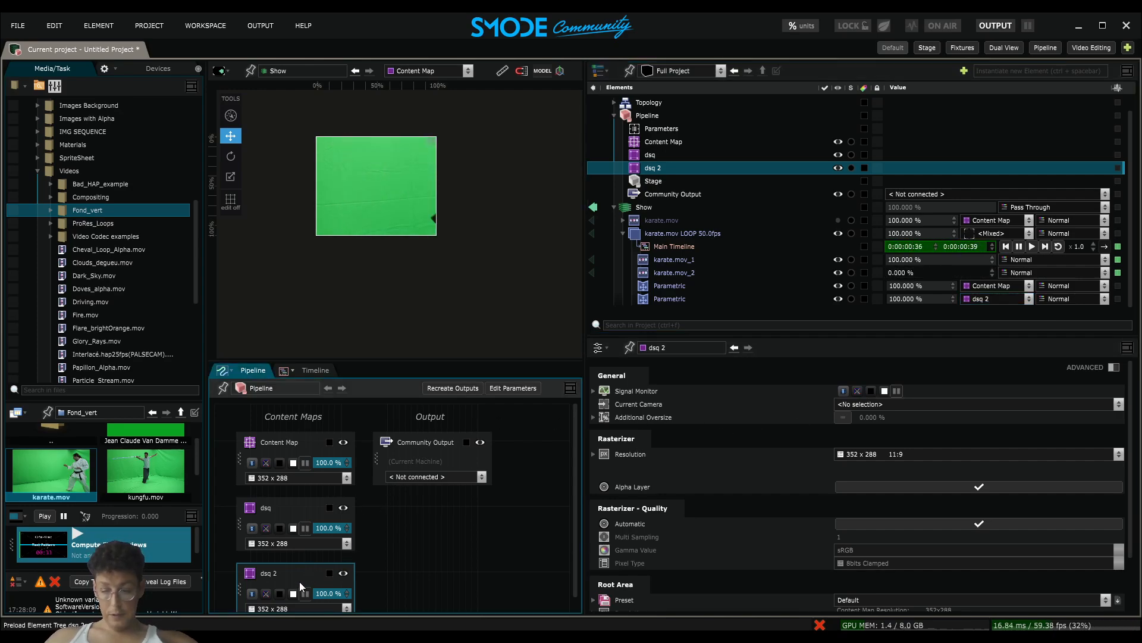
key("Delete")
key("Return")
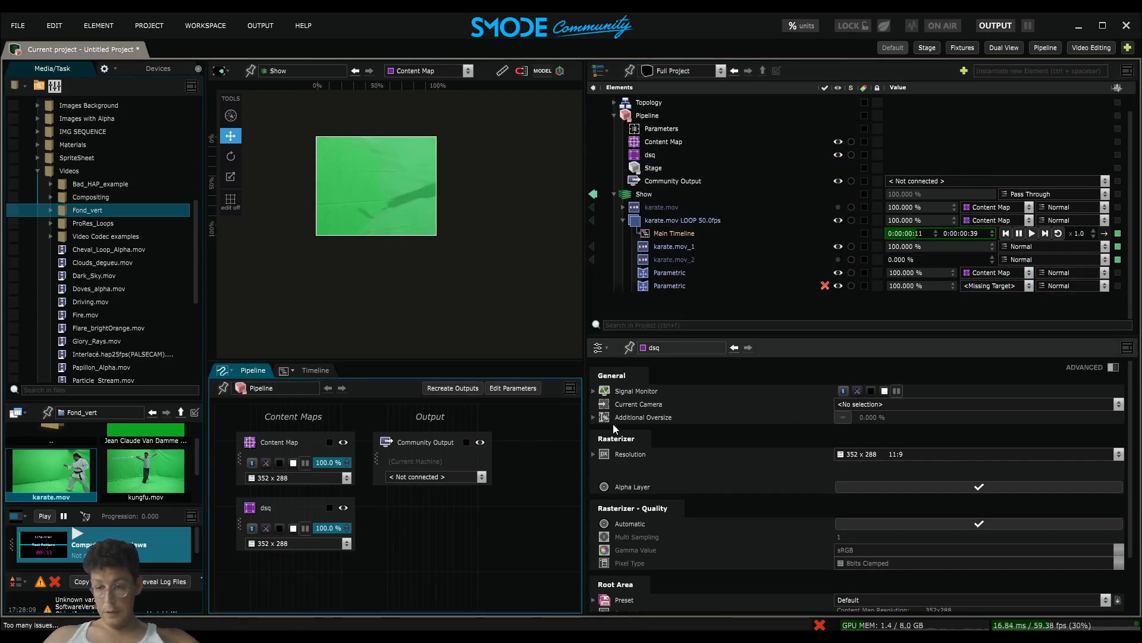
Duplicate the Parametric placement that targets Content Map and set the copy's target to dsq
left_click(673, 273)
key("ctrl+d")
left_click(991, 285)
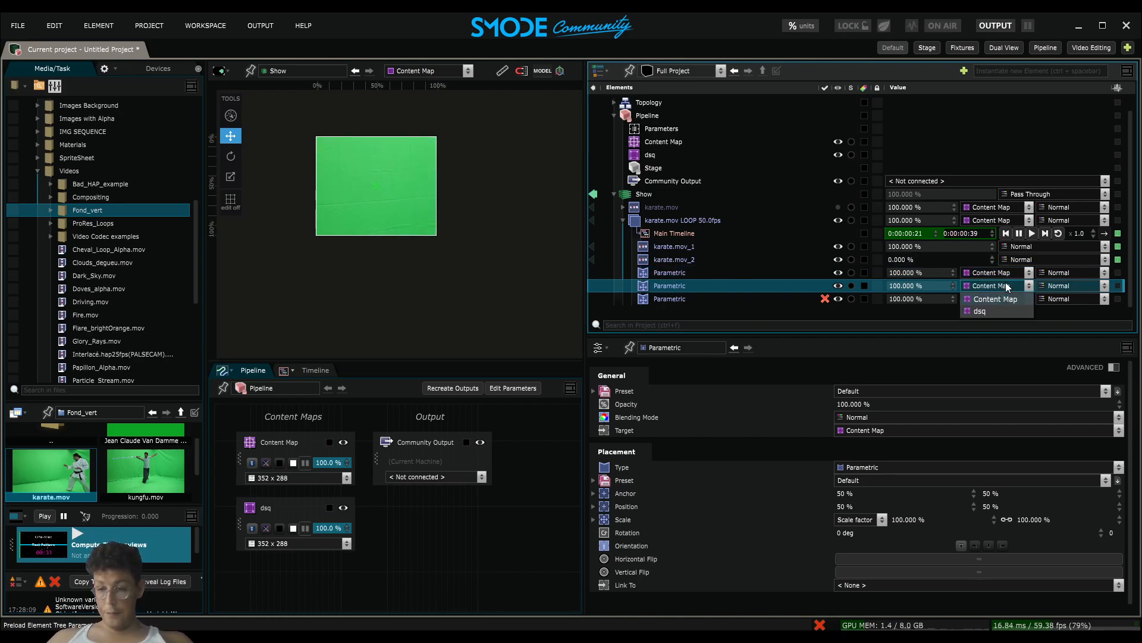
left_click(1008, 312)
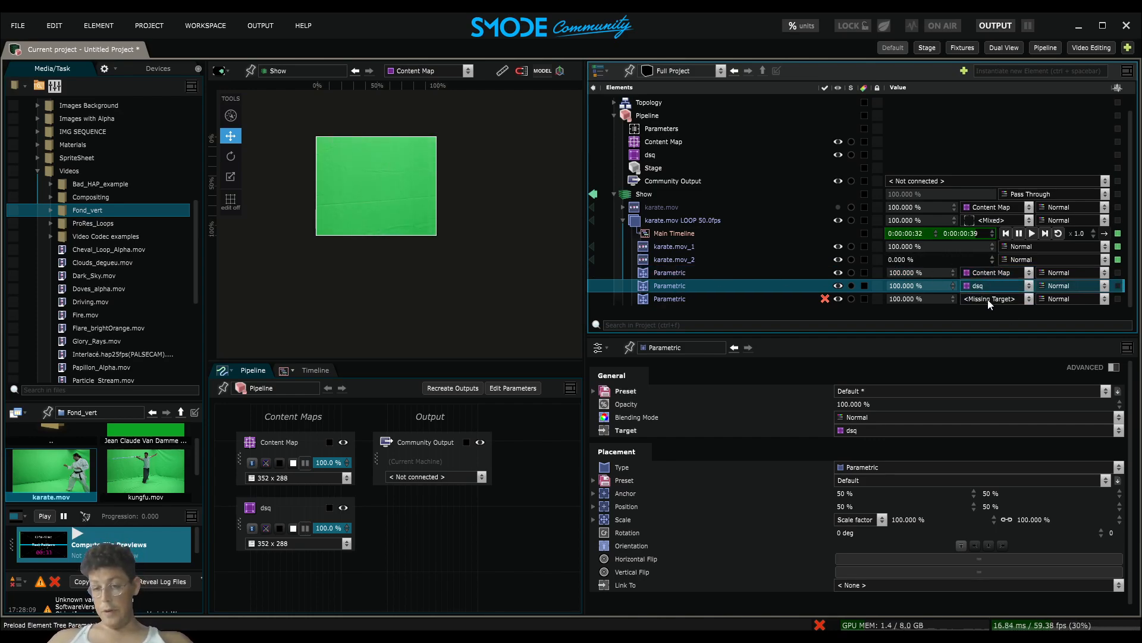
Delete the karate.mov_1 and karate.mov_2 layers from the karate.mov LOOP 50.0fps compo
left_click(662, 262)
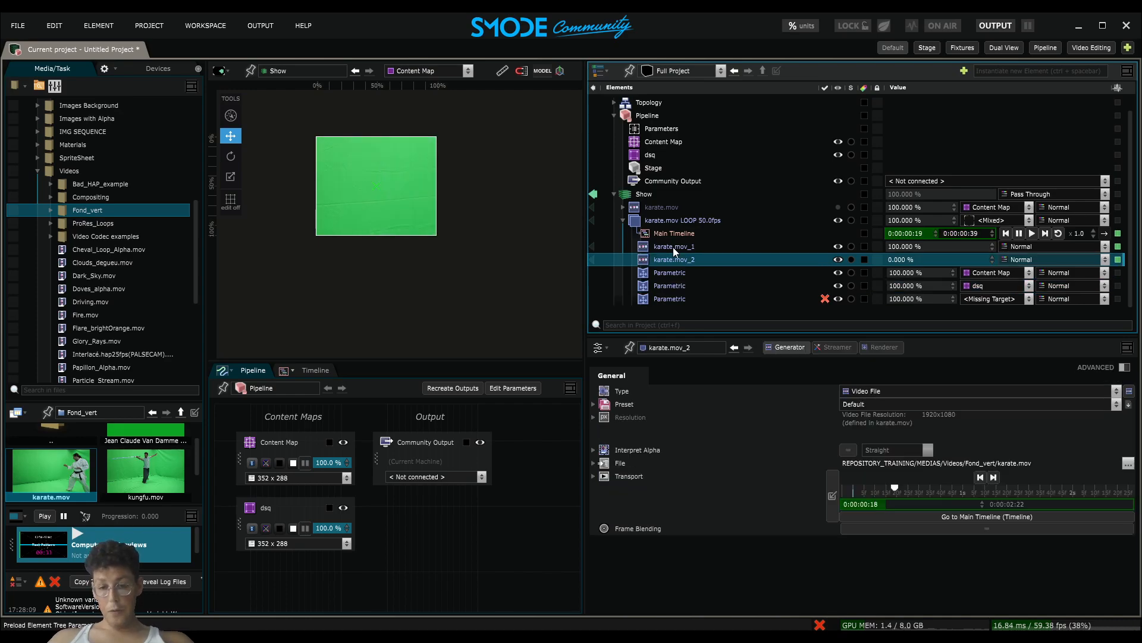
left_click(673, 247, "ctrl")
key("Delete")
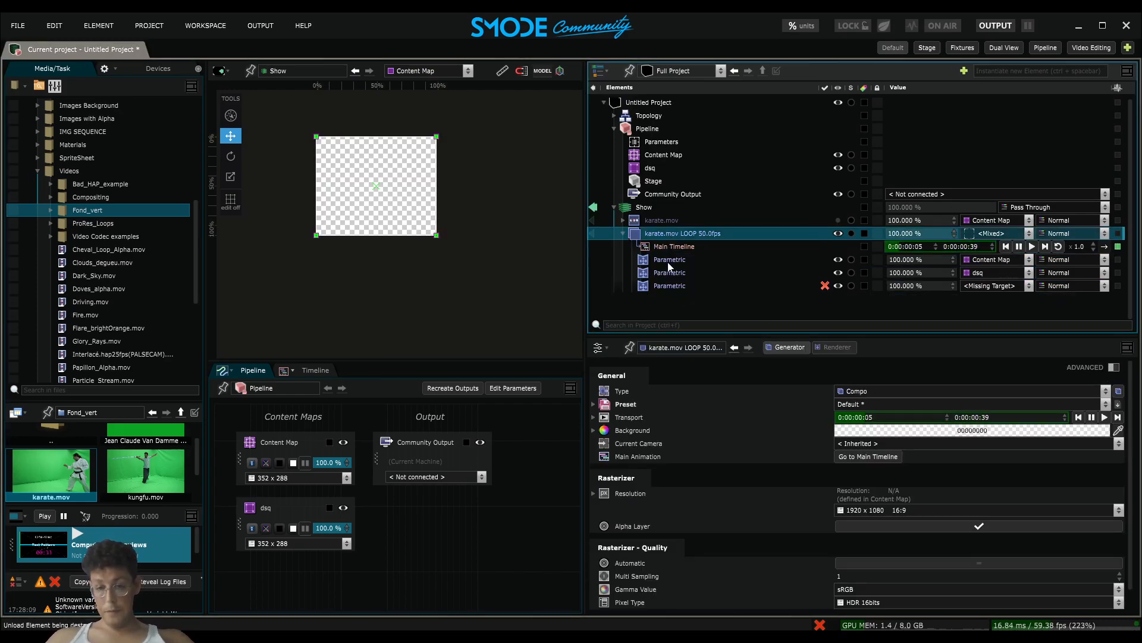
Add the "-- Rename Renderers like Targets command" script to the karate.mov LOOP 50.0fps compo and inspect its placements
right_click(655, 235)
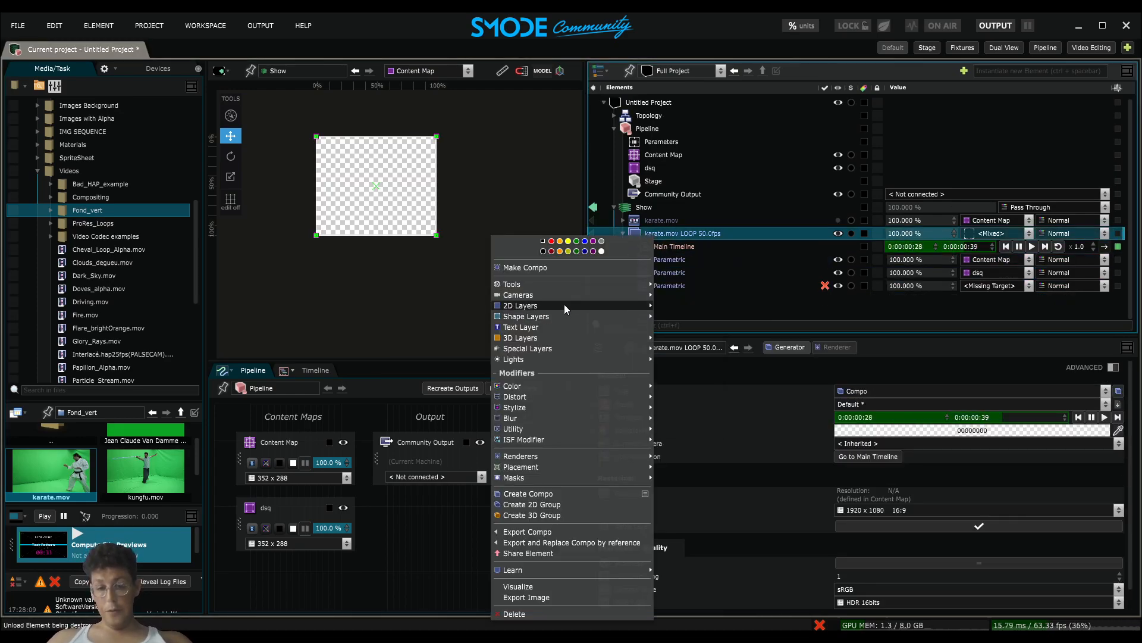
mouse_move(573, 282)
mouse_move(704, 332)
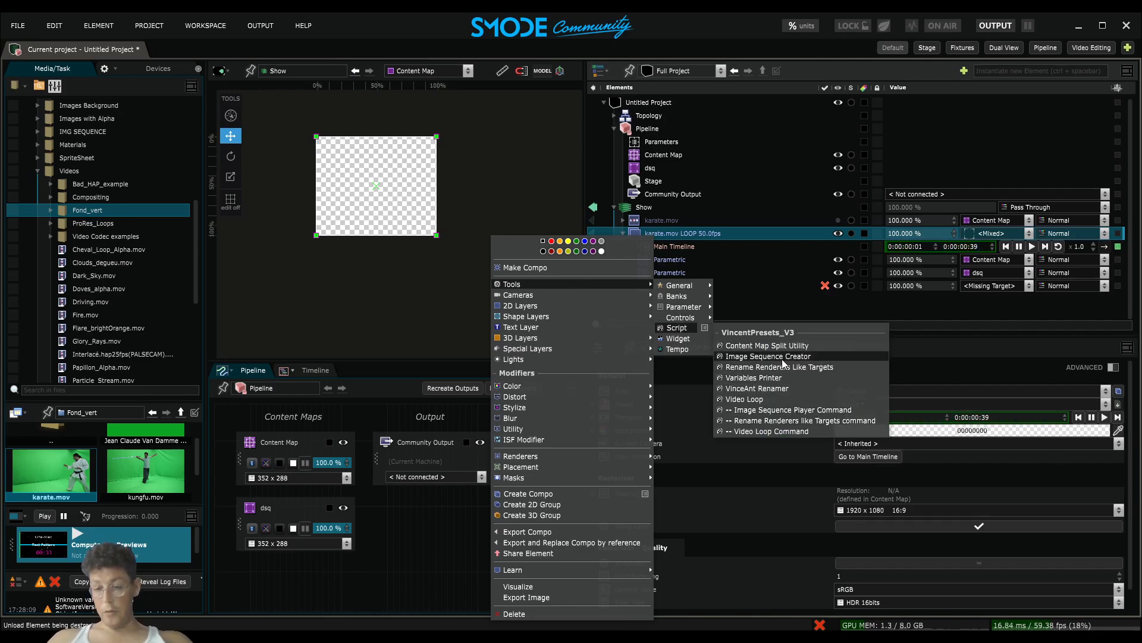
left_click(790, 422)
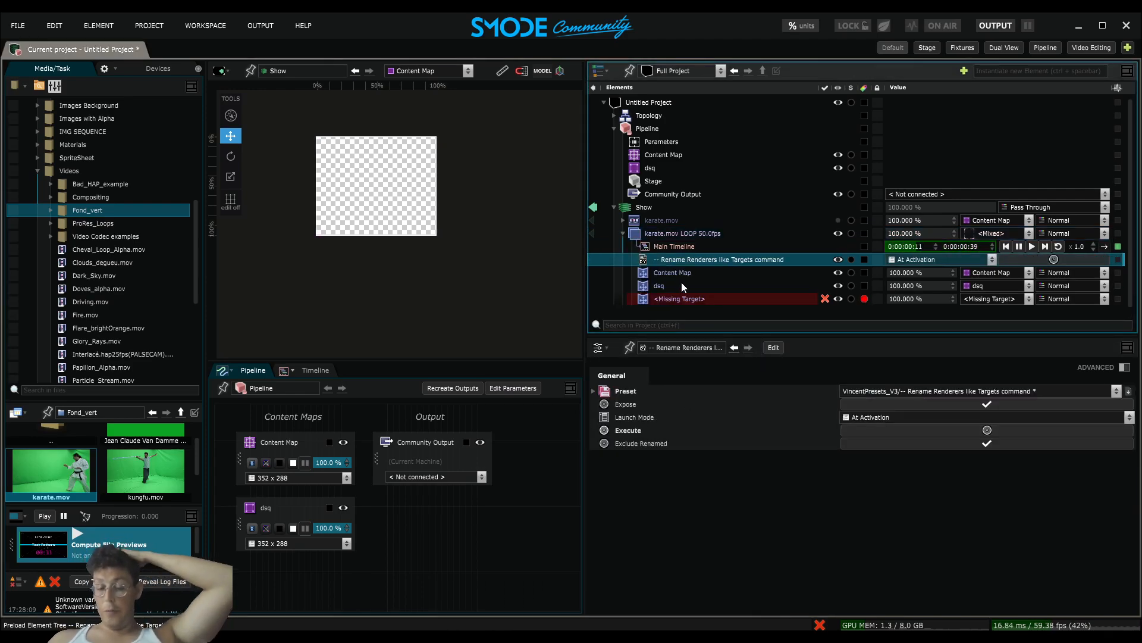
left_click(677, 275)
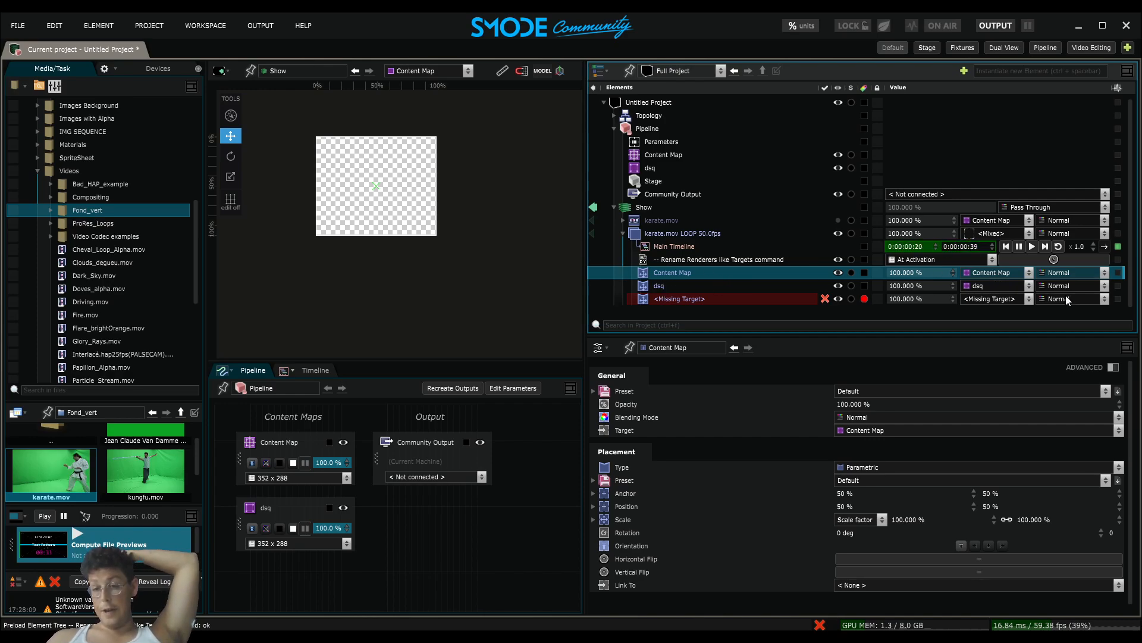
left_click(634, 300)
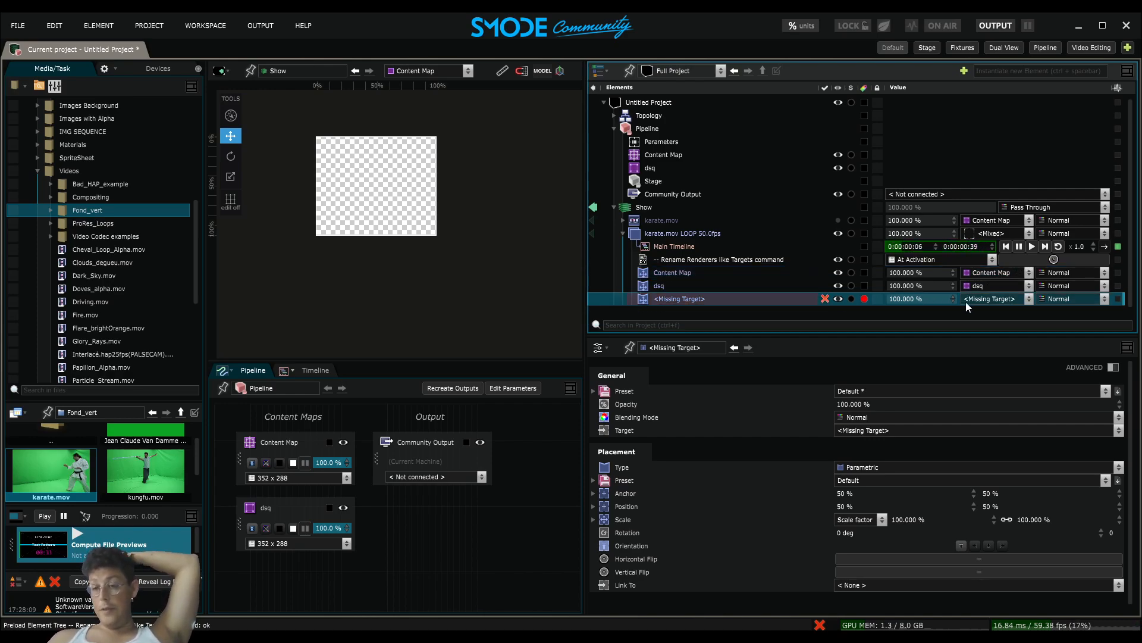
left_click(658, 274)
left_click(662, 301)
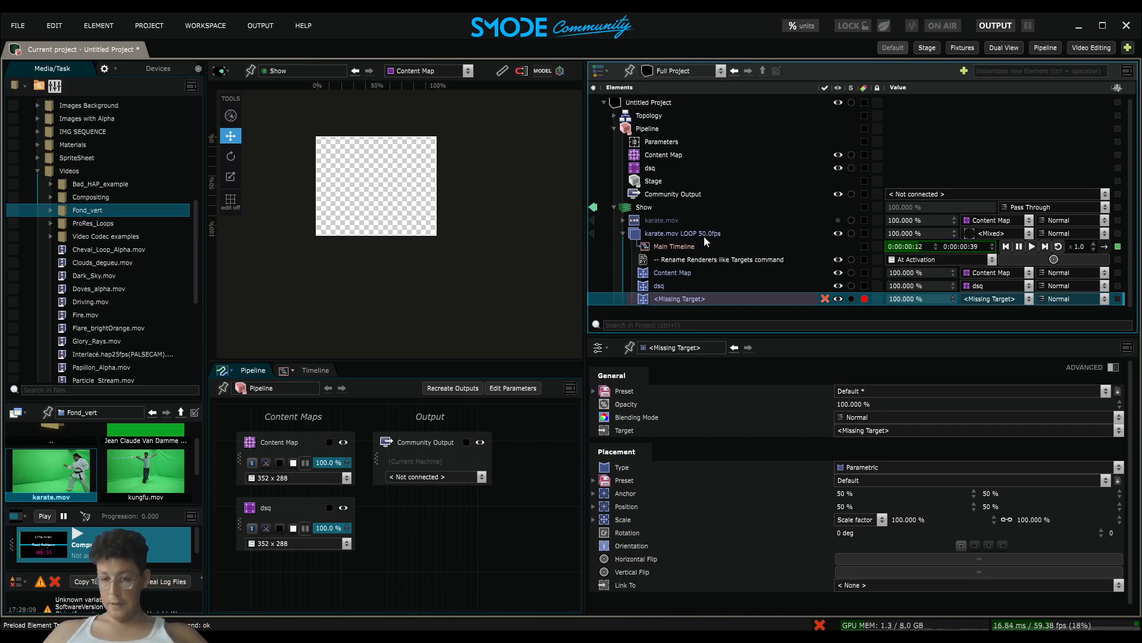
Delete the karate.mov LOOP 50.0fps compo, reactivate karate.mov and add an N-Points Gradient layer to Show
left_click(647, 231)
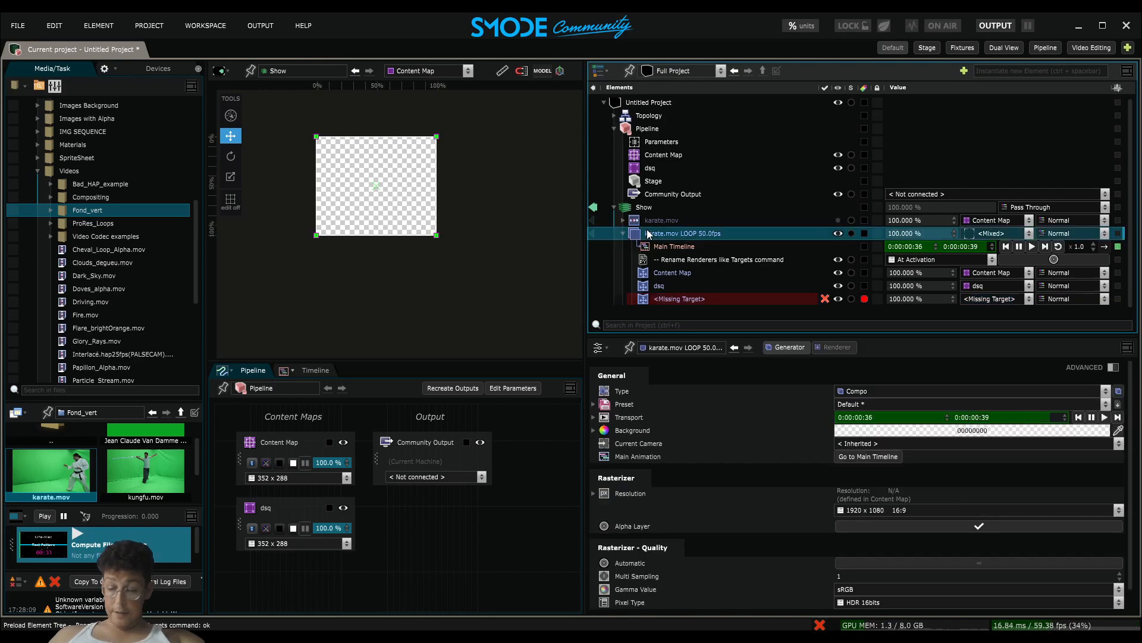
key("Delete")
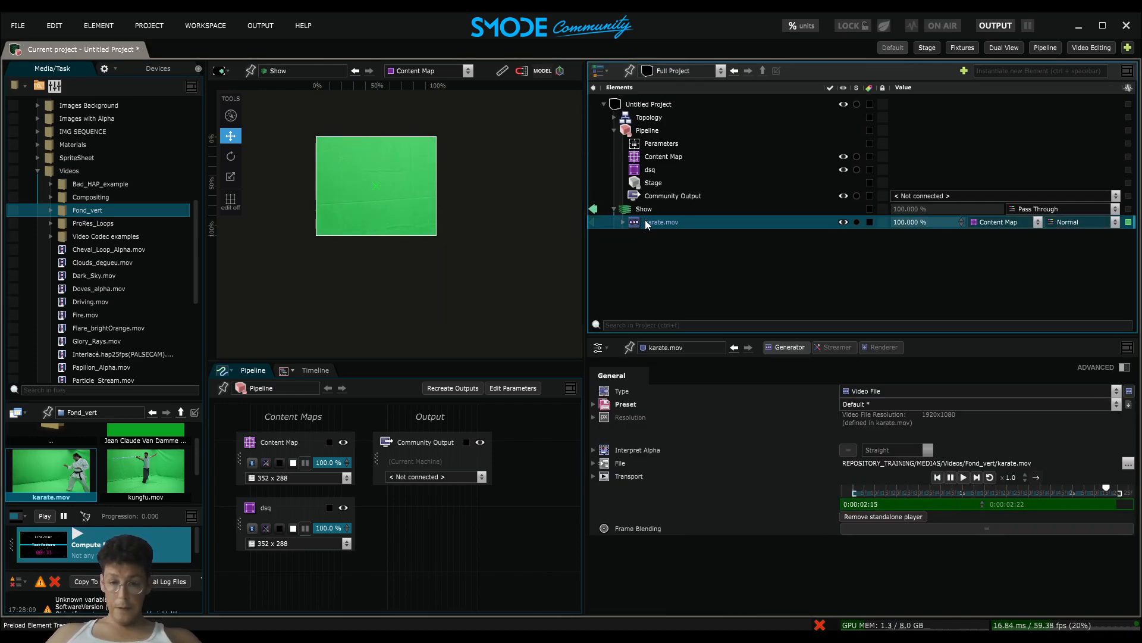
left_click(645, 209)
right_click(645, 210)
mouse_move(595, 253)
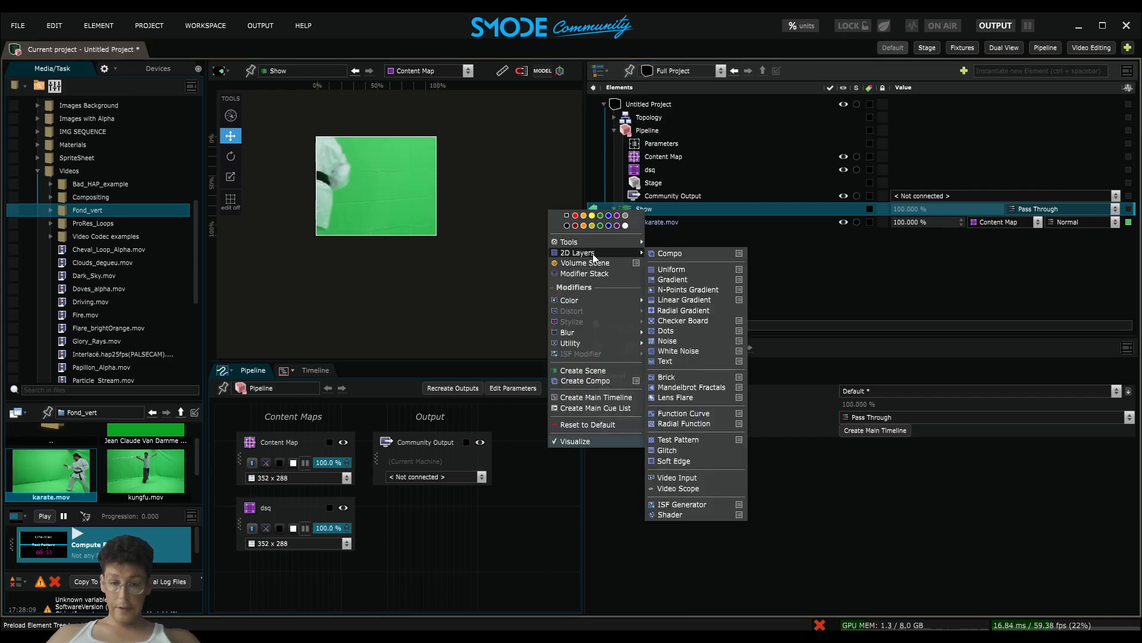
left_click(685, 290)
Add a Dots layer to Show and duplicate it six times
left_click(641, 206)
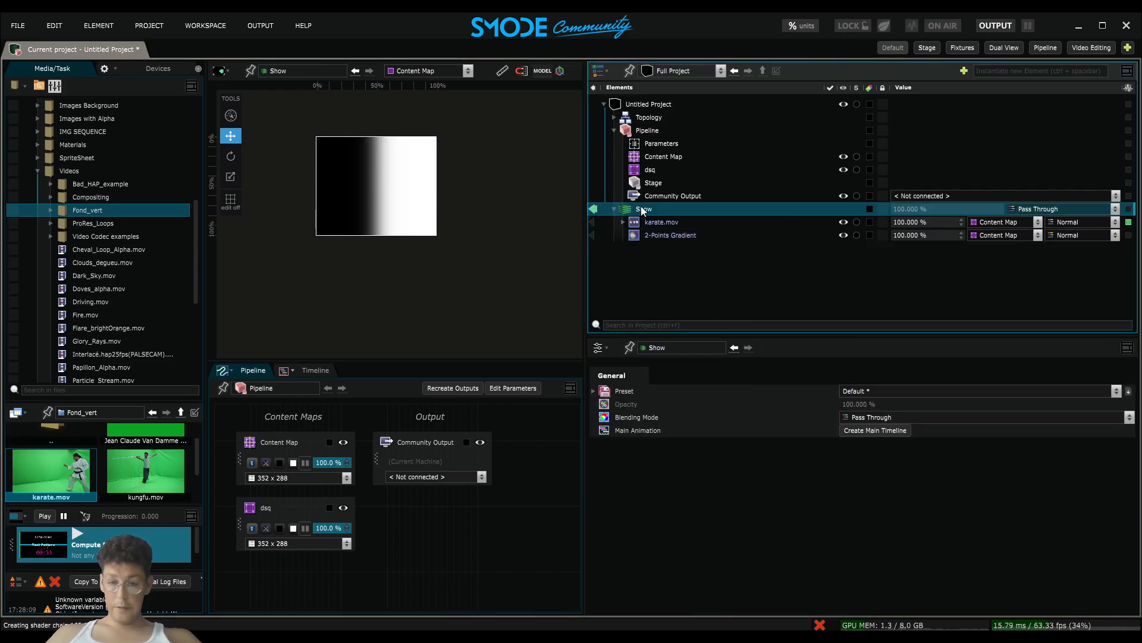
right_click(640, 206)
mouse_move(609, 248)
left_click(662, 327)
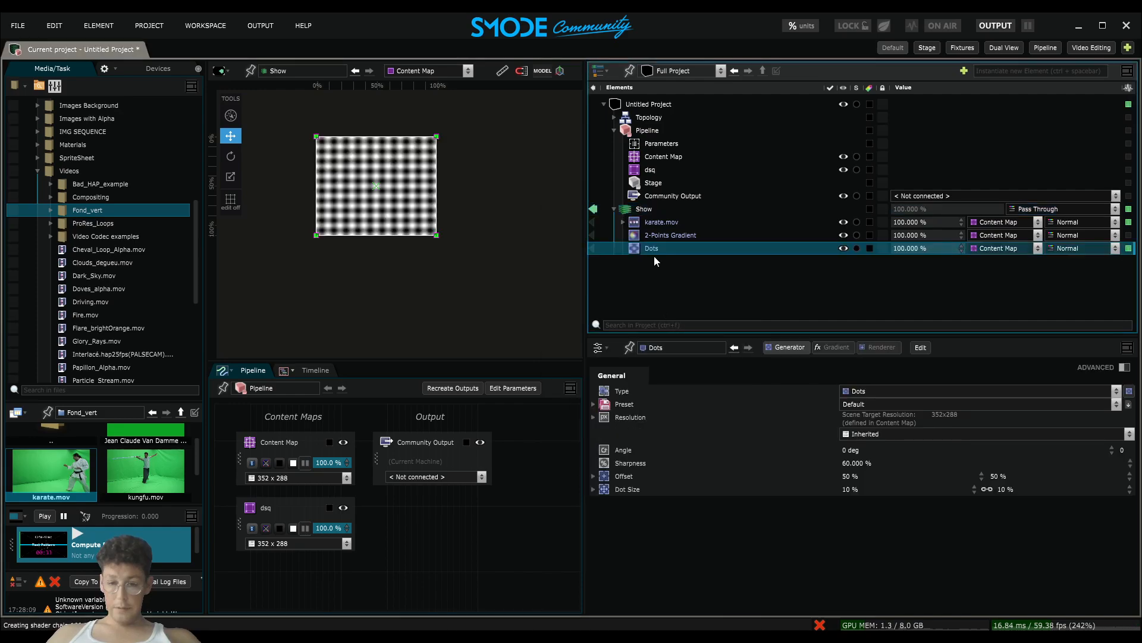
key("ctrl+d")
key("ctrl+d")
key("ctrl+d")
key("ctrl+d")
key("ctrl+d")
key("ctrl+d")
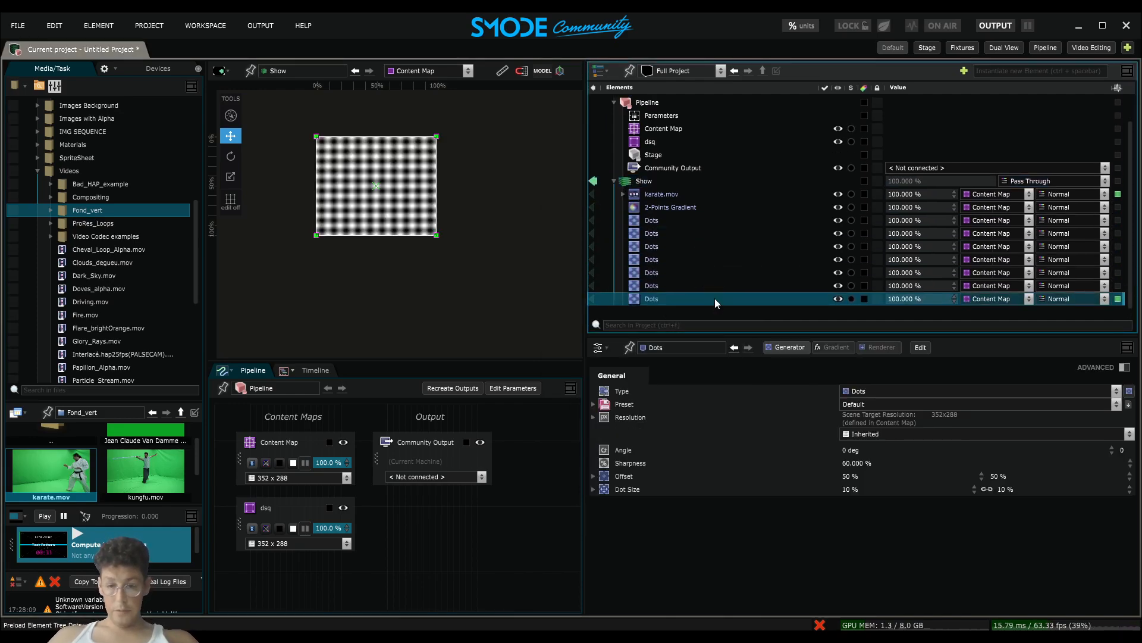
Add the VinceAnt Renamer preset script from VincentPresets_V3 to Show
left_click(650, 183)
right_click(651, 183)
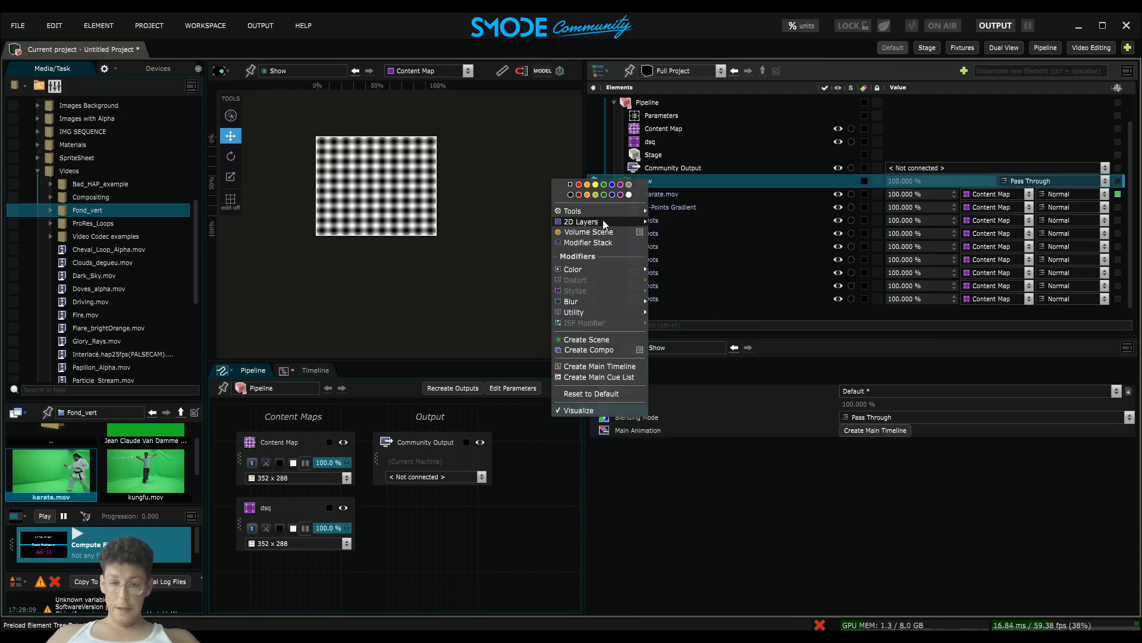
mouse_move(601, 212)
mouse_move(679, 254)
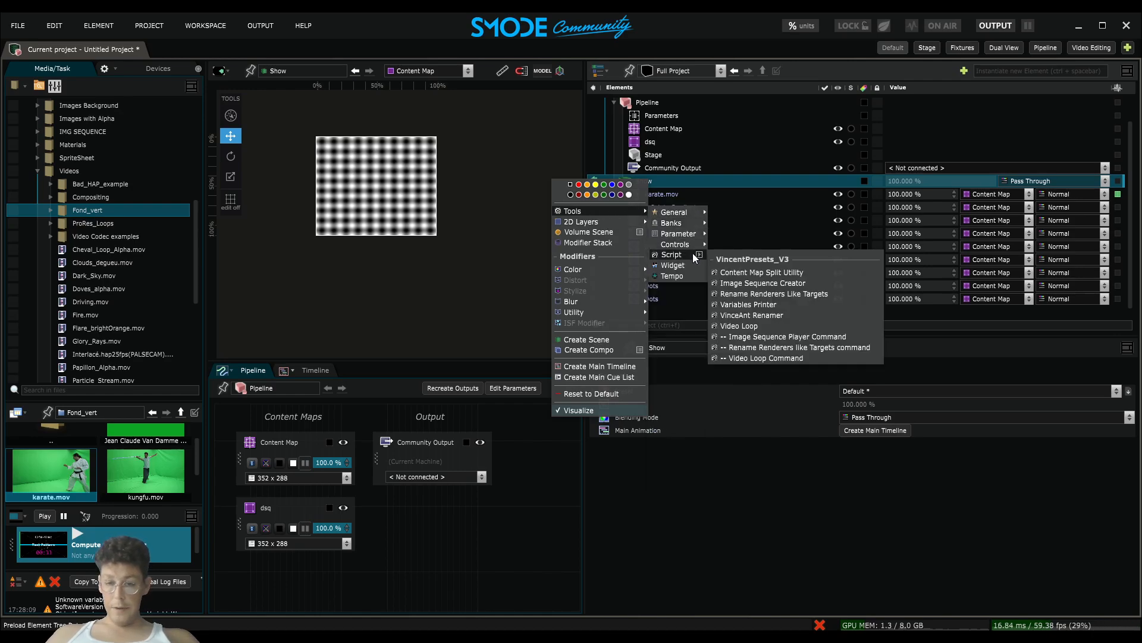
left_click(787, 313)
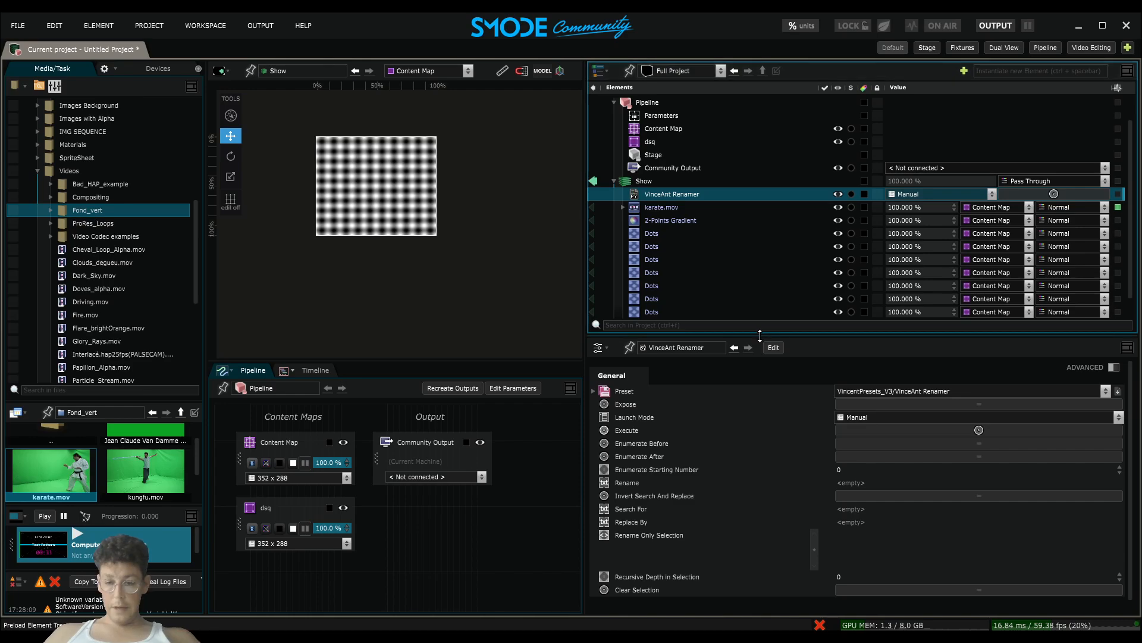
Enlarge the parameter area and pin the VinceAnt Renamer's parameters so they stay displayed when other elements are selected
left_click_drag(759, 333, 755, 281)
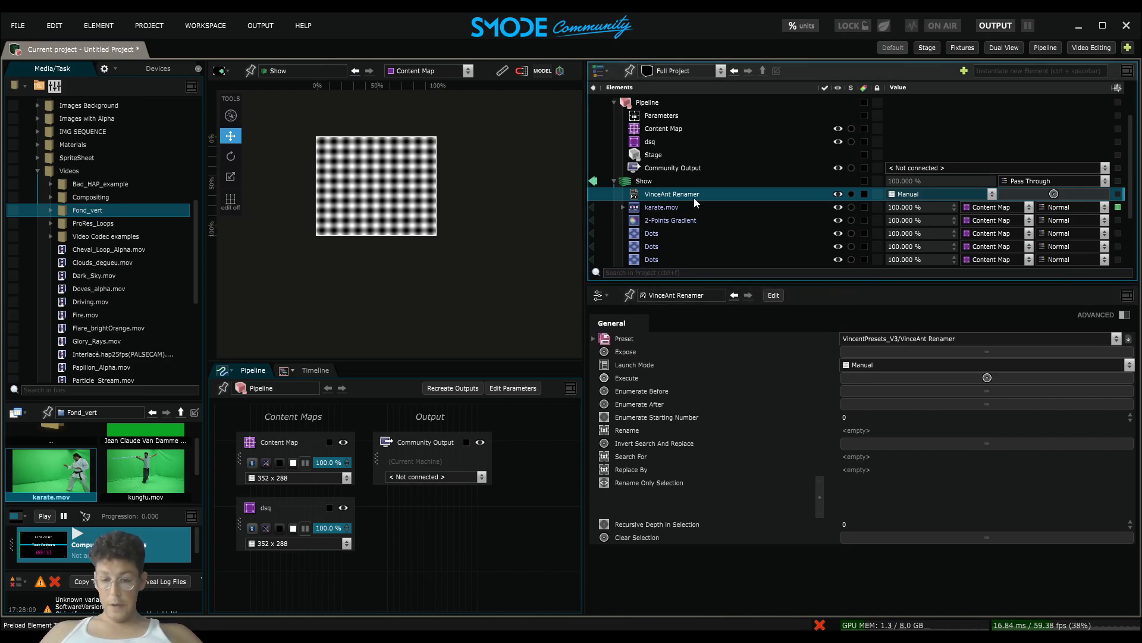
scroll(693, 198, "down", 5)
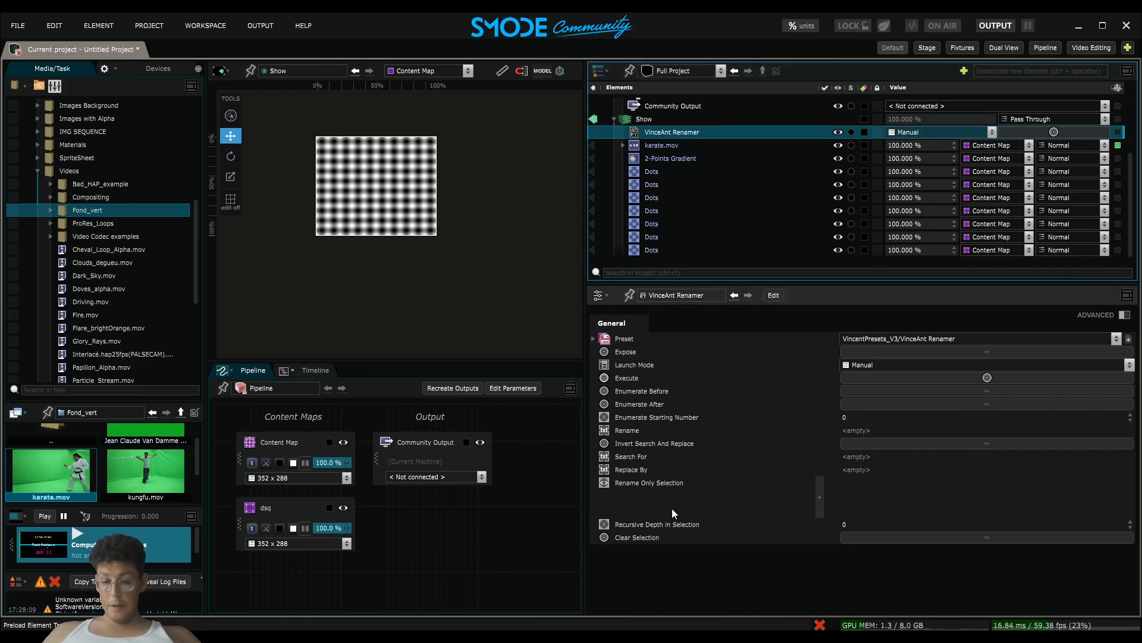
left_click(669, 487)
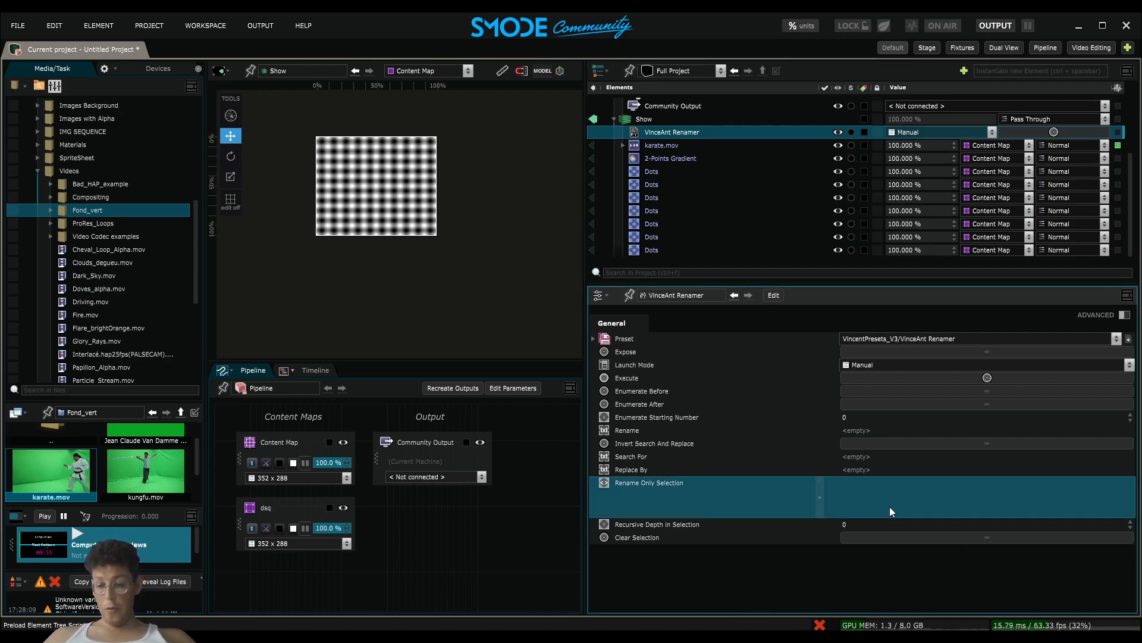
left_click(668, 146)
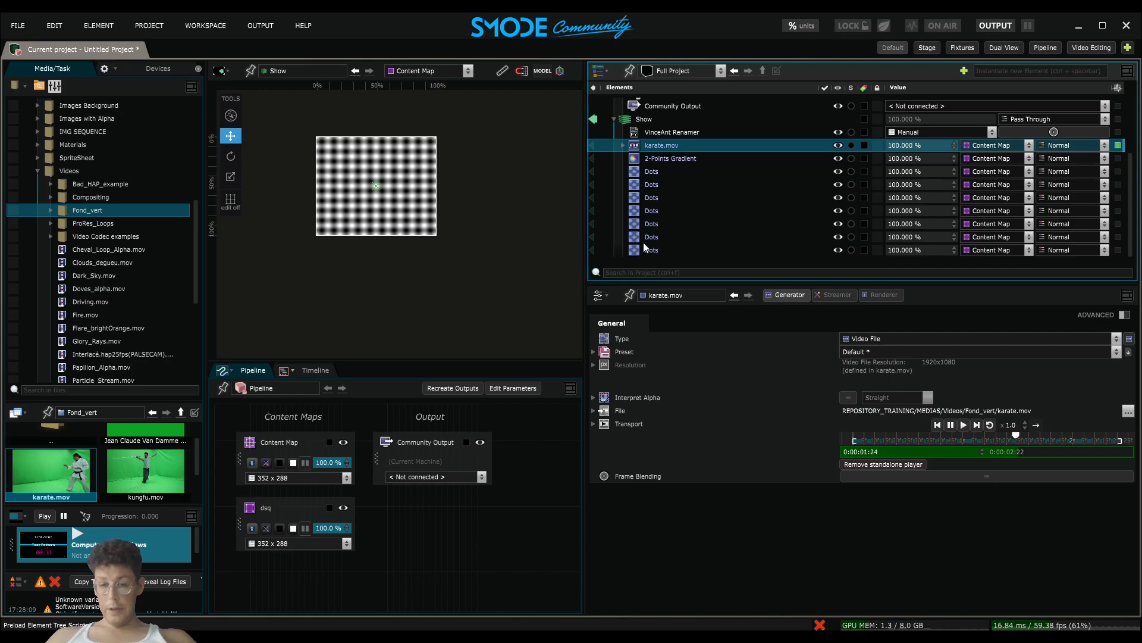
left_click(668, 131)
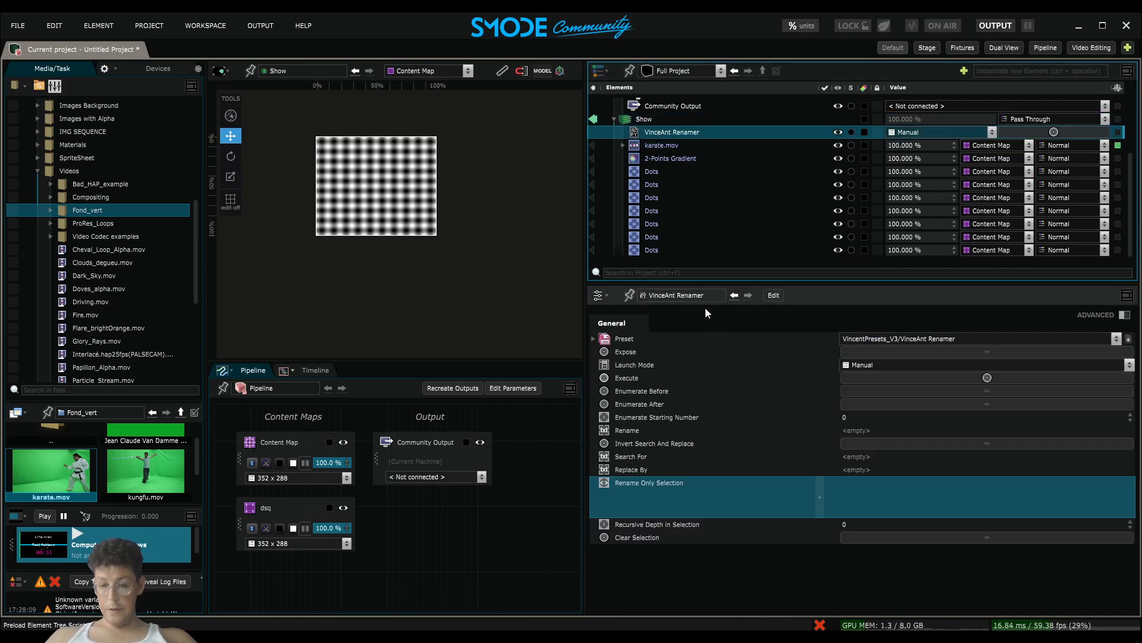
left_click(631, 296)
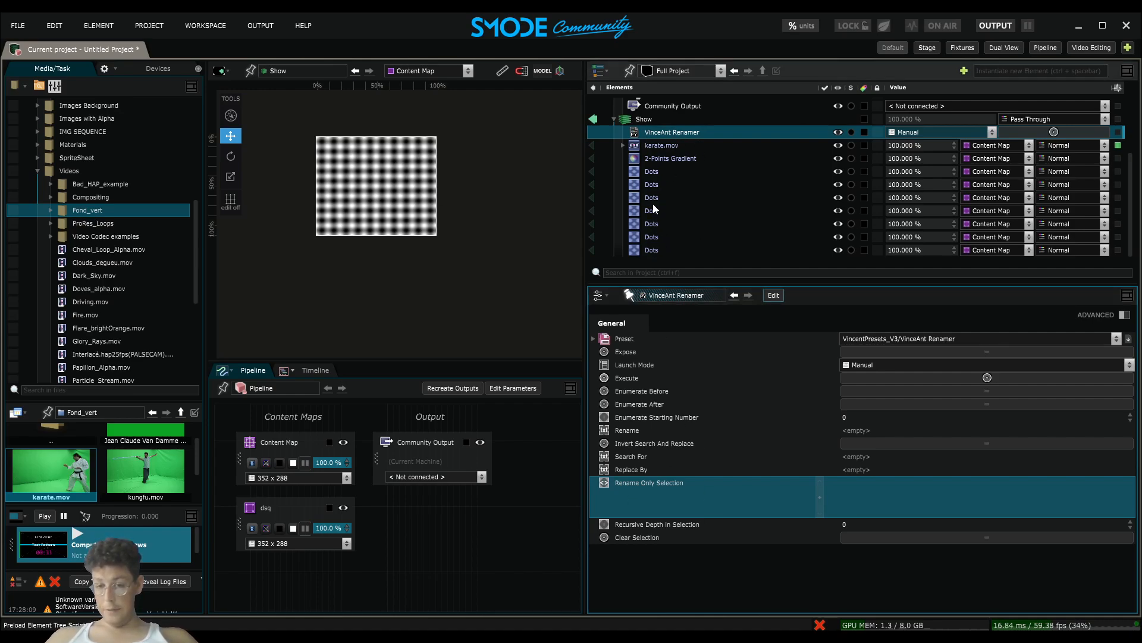
Execute the VinceAnt Renamer with Enumerate After enabled, and again with Enumerate Before enabled as well
left_click(954, 380)
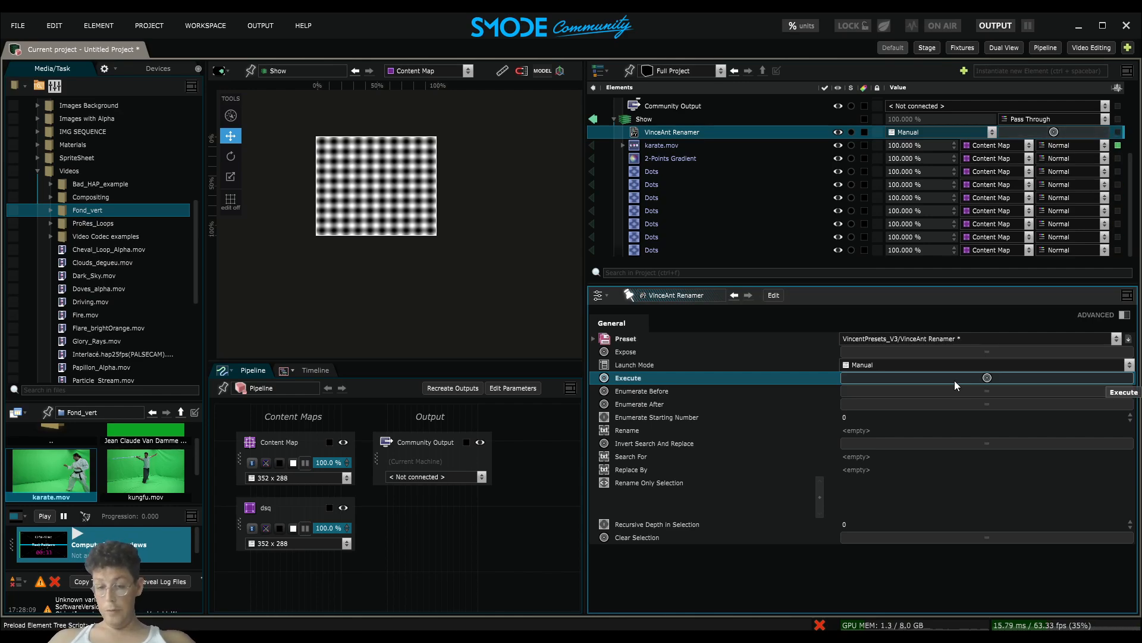
left_click(954, 402)
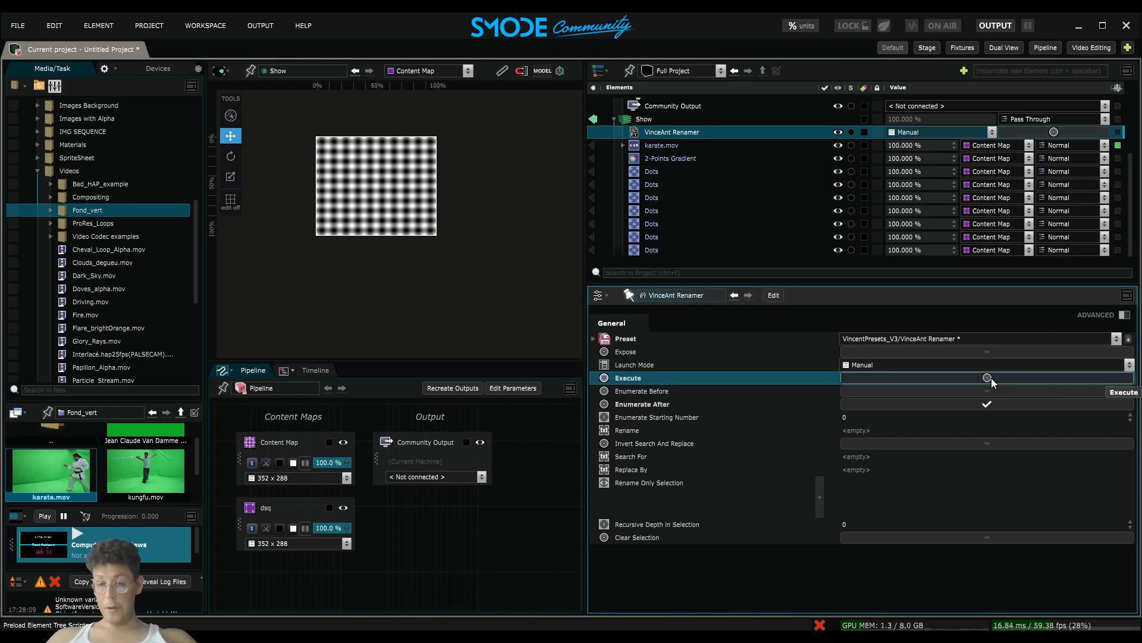
left_click(991, 377)
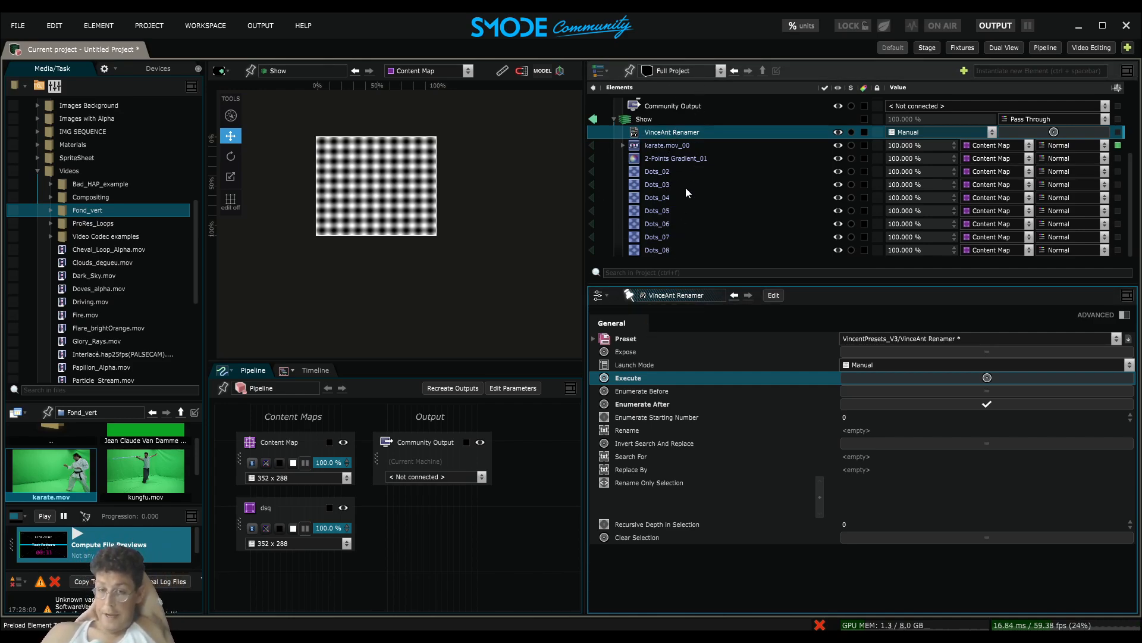
left_click(952, 391)
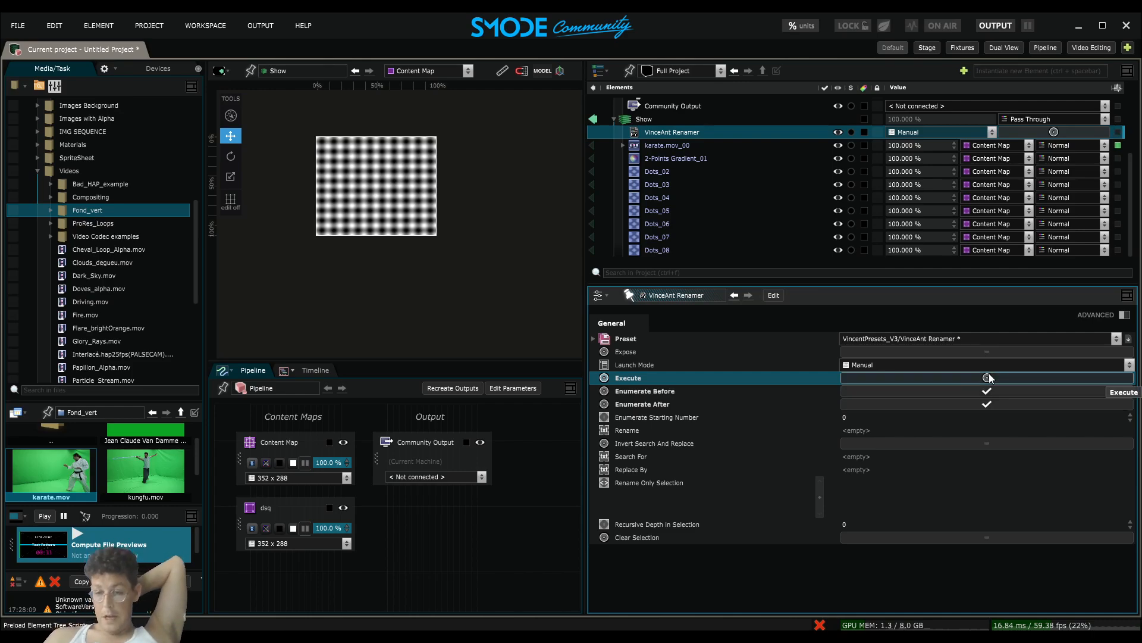
left_click(987, 377)
Disable Enumerate Before and Enumerate After and execute the renamer to strip the numbers from the layer names
left_click(988, 391)
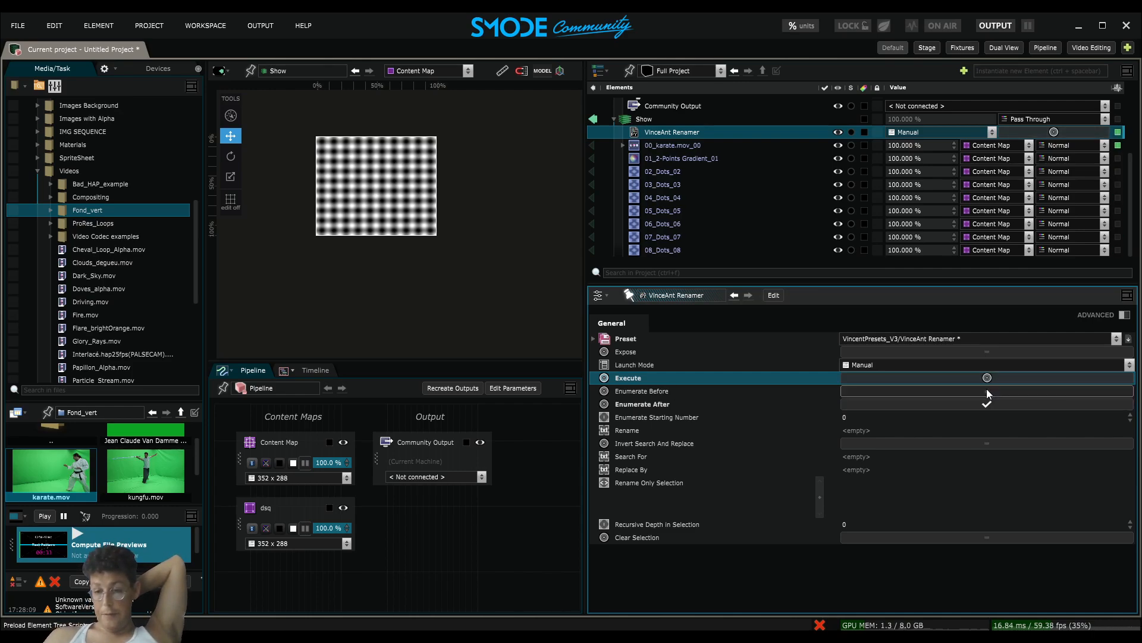
left_click(987, 404)
left_click(987, 377)
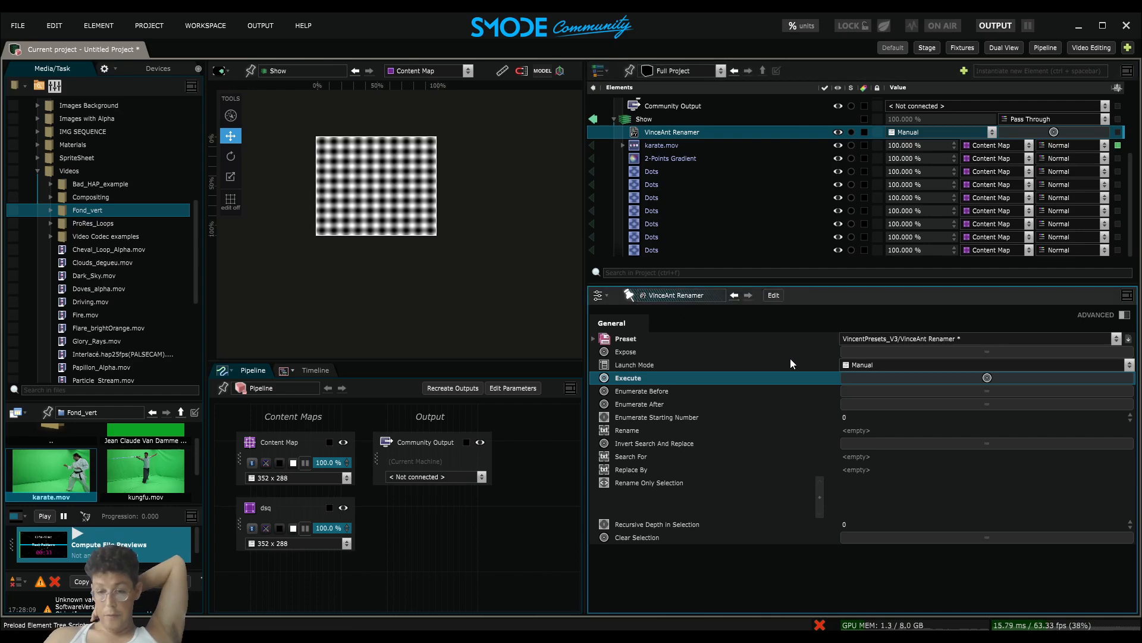
Enable Enumerate After, set the Enumerate Starting Number to 10 and execute the renamer
left_click(1008, 404)
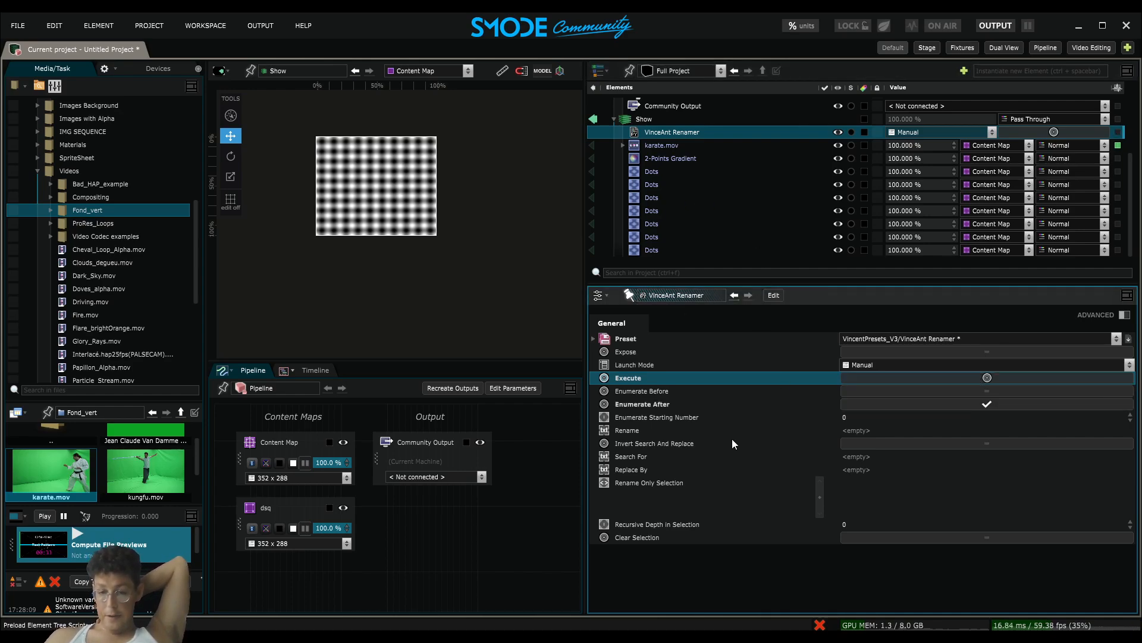
left_click(845, 415)
type("10")
key("Return")
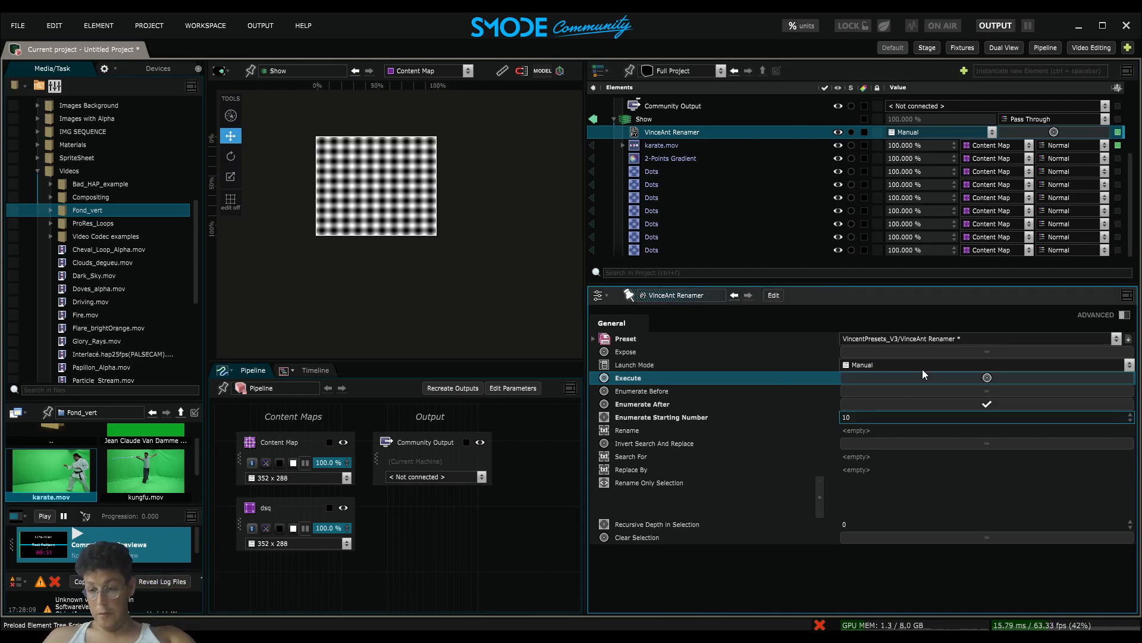
left_click(954, 377)
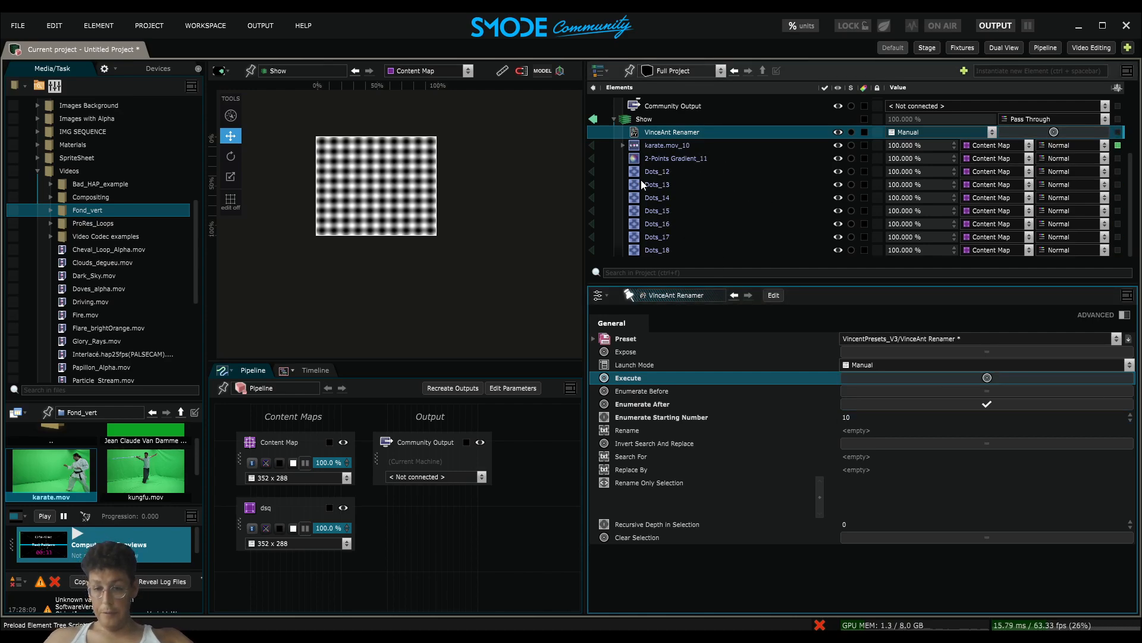
Disable Enumerate After, execute the renamer to remove the number suffixes, and select its Rename parameter
left_click(981, 404)
left_click(987, 378)
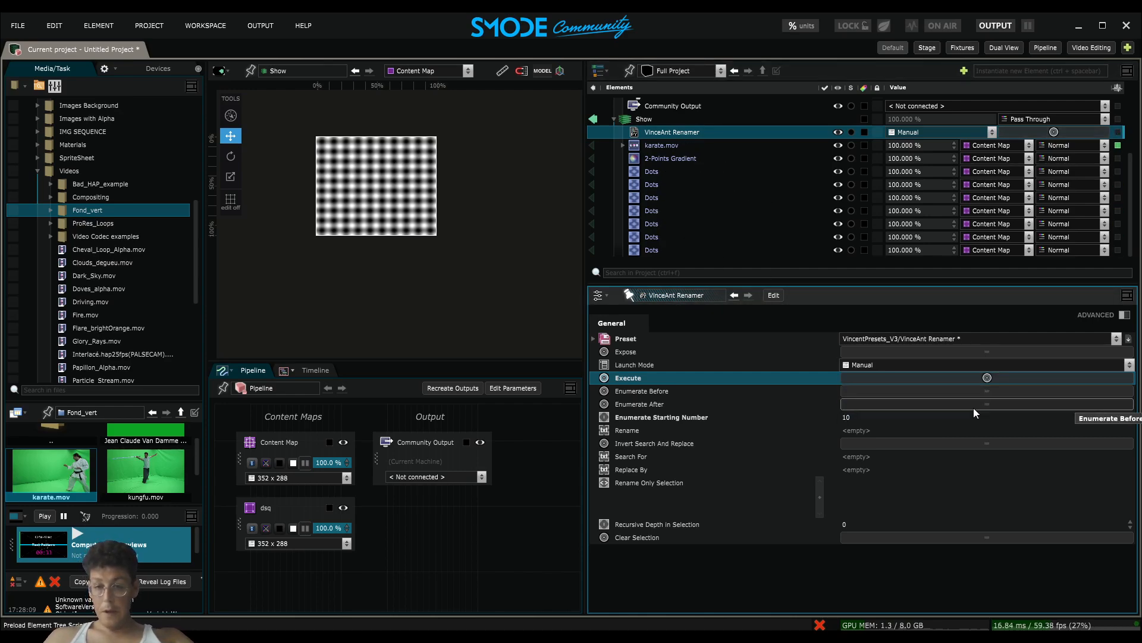
left_click(869, 418)
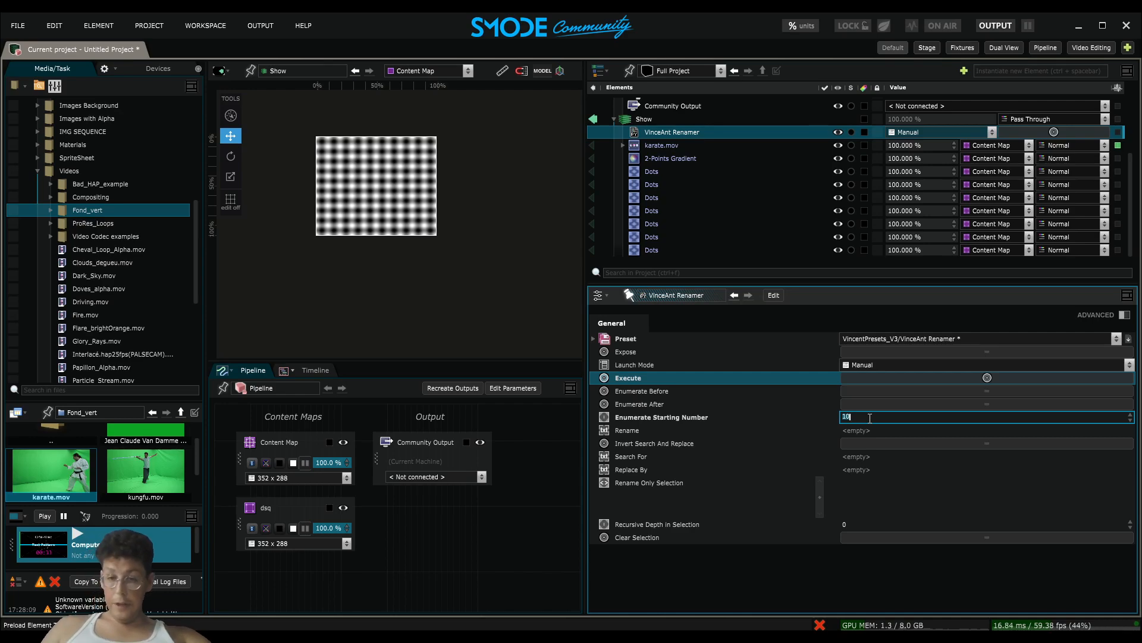
left_click(813, 432)
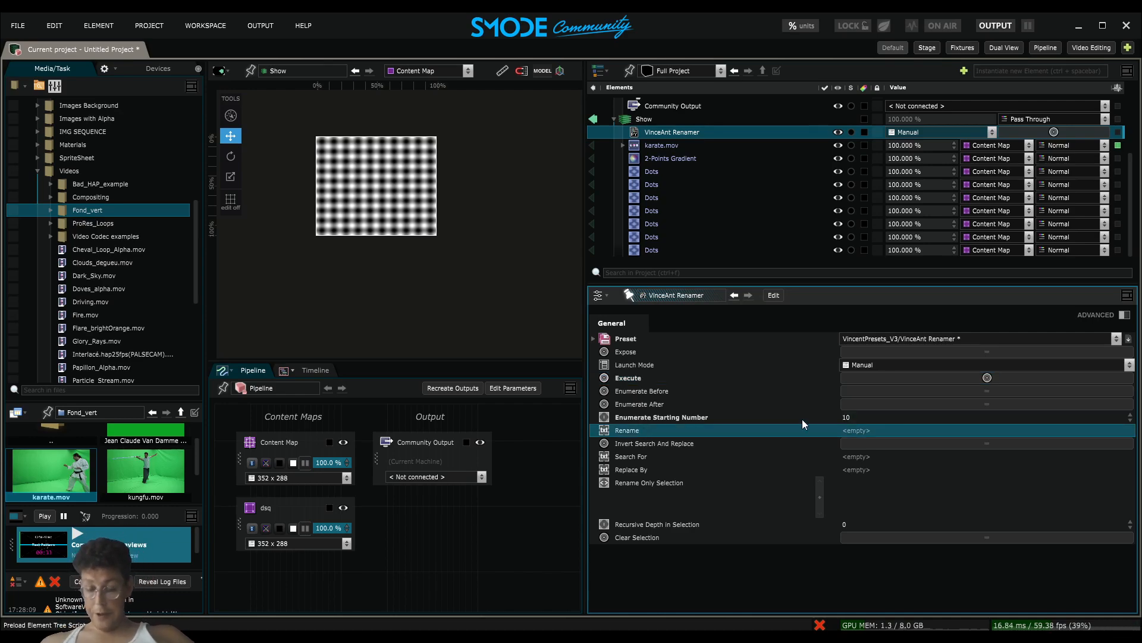
Set the renamer's Enumerate Starting Number to 0
left_click(872, 416)
type("0")
key("Return")
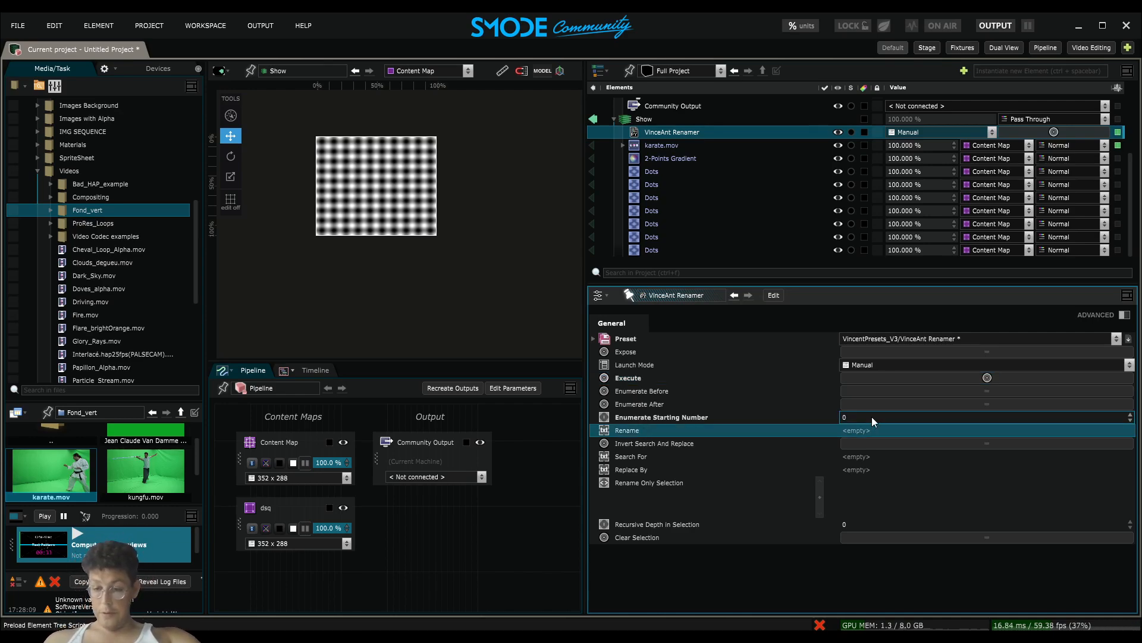
Add all Show layers from karate.mov through the last Dots to the renamer's Rename Only Selection list
left_click(659, 148)
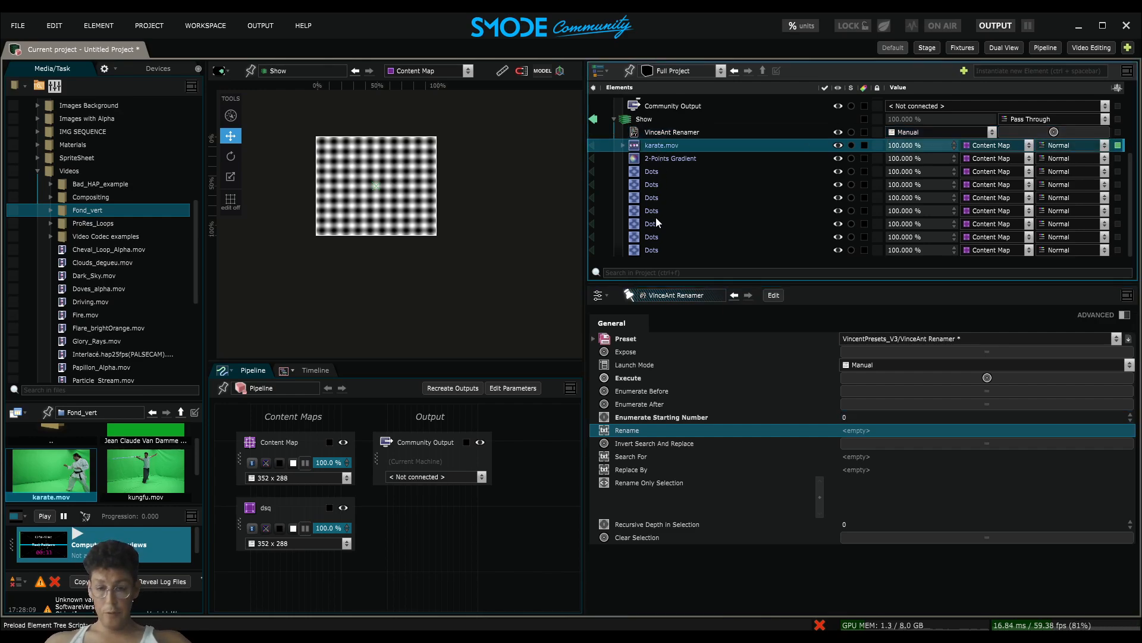
left_click(650, 250)
left_click(648, 147, "shift")
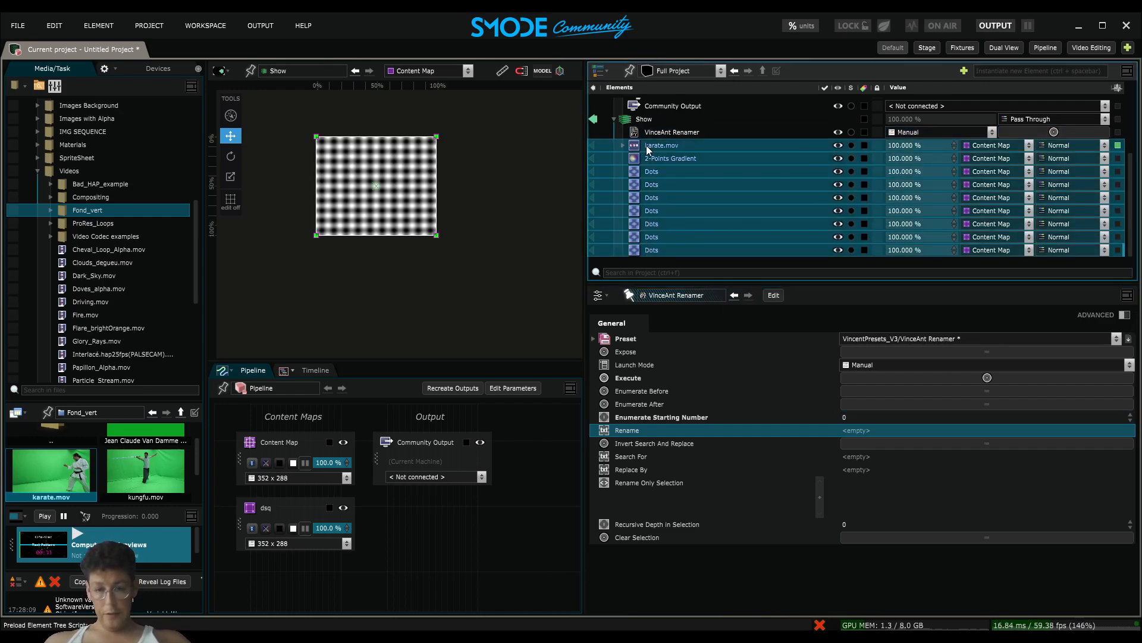
left_click_drag(649, 146, 900, 504)
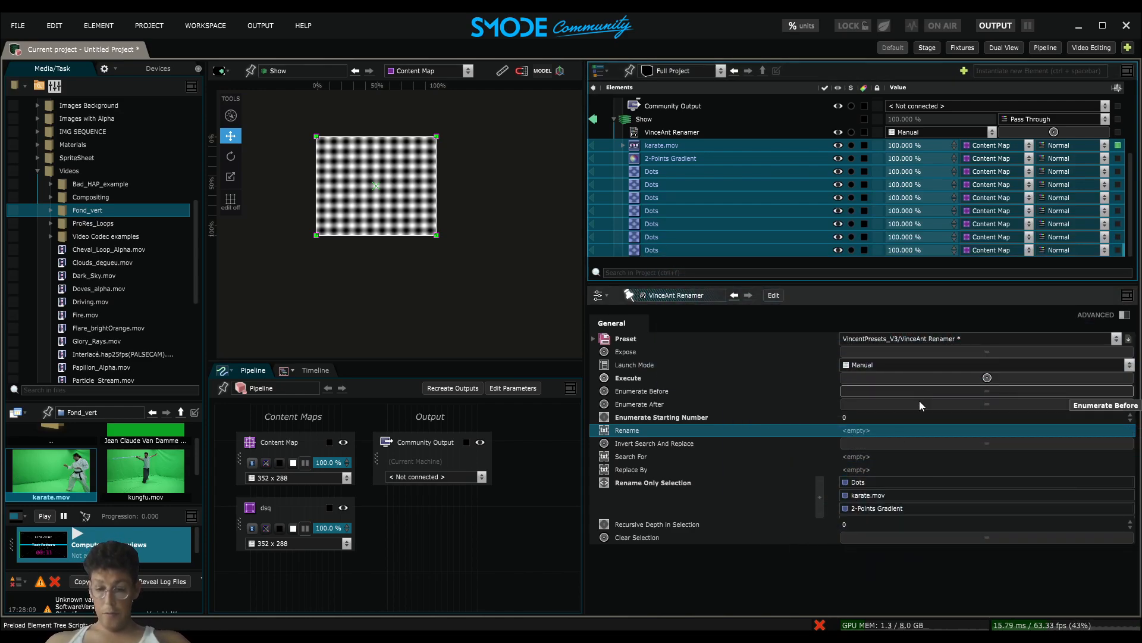
Set the renamer to search for "Dots" and replace it by "prout", and execute it on the listed layers
left_click(736, 456)
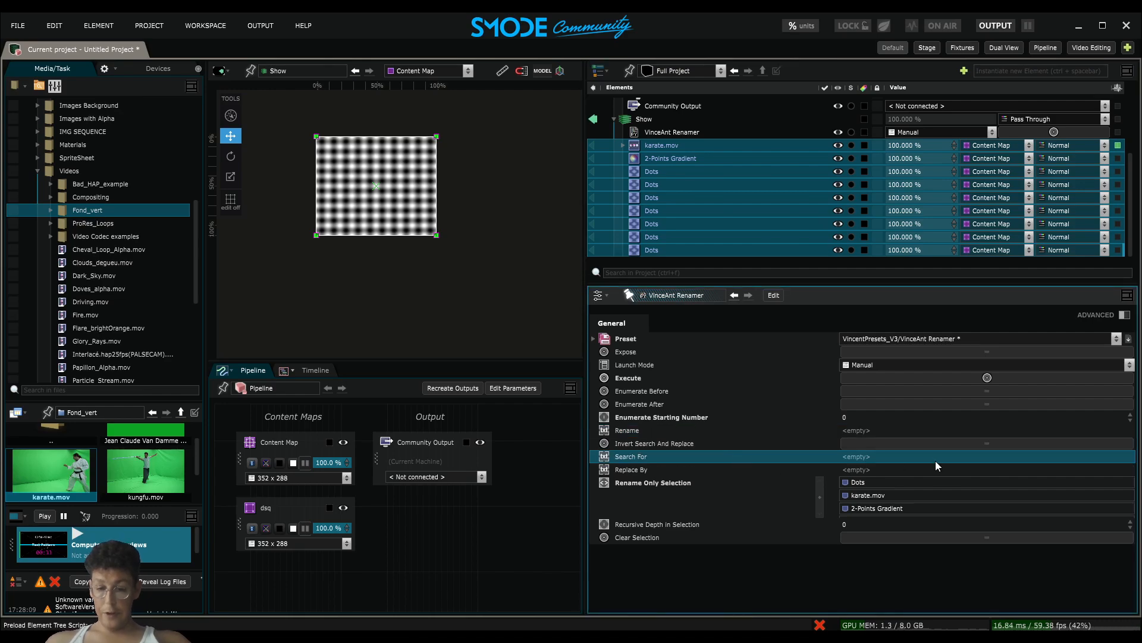
double_click(917, 459)
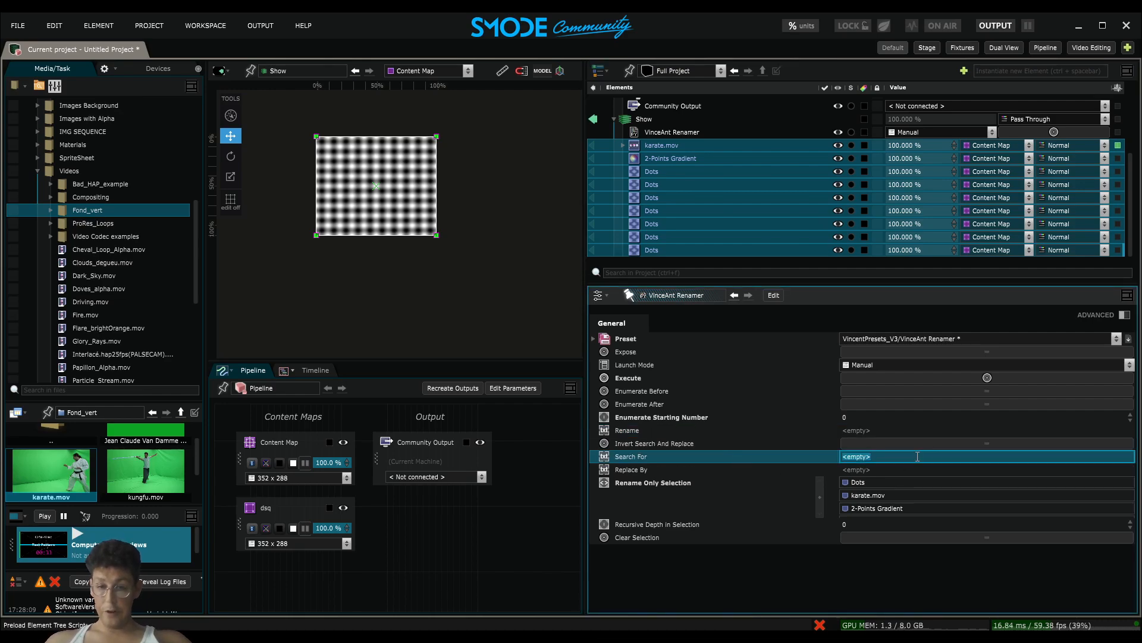
type("Dots")
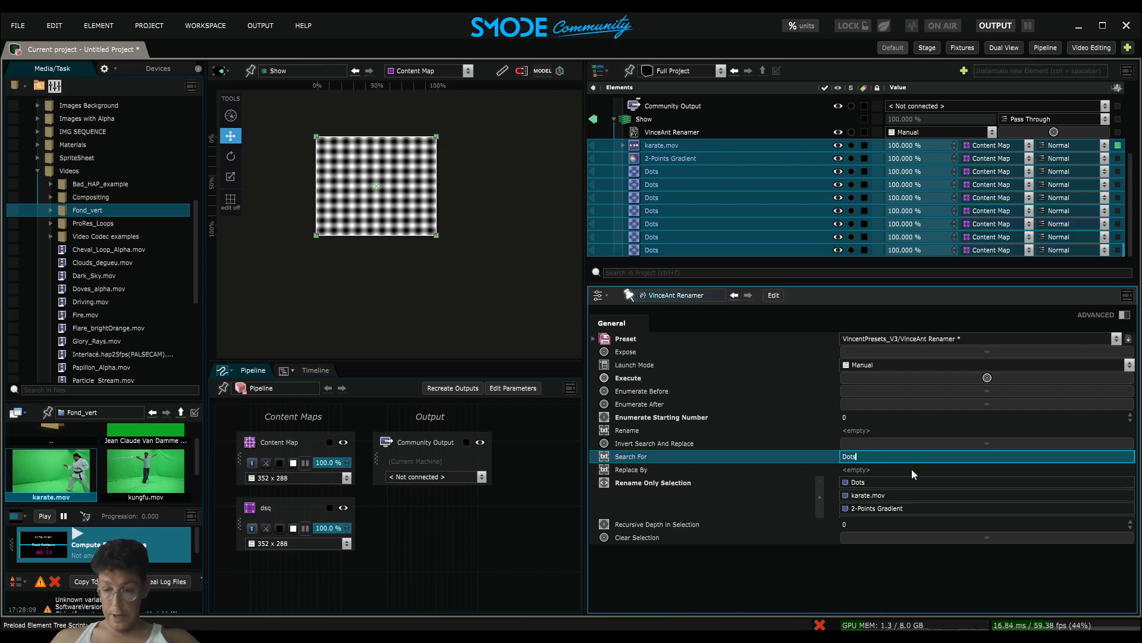
left_click(913, 470)
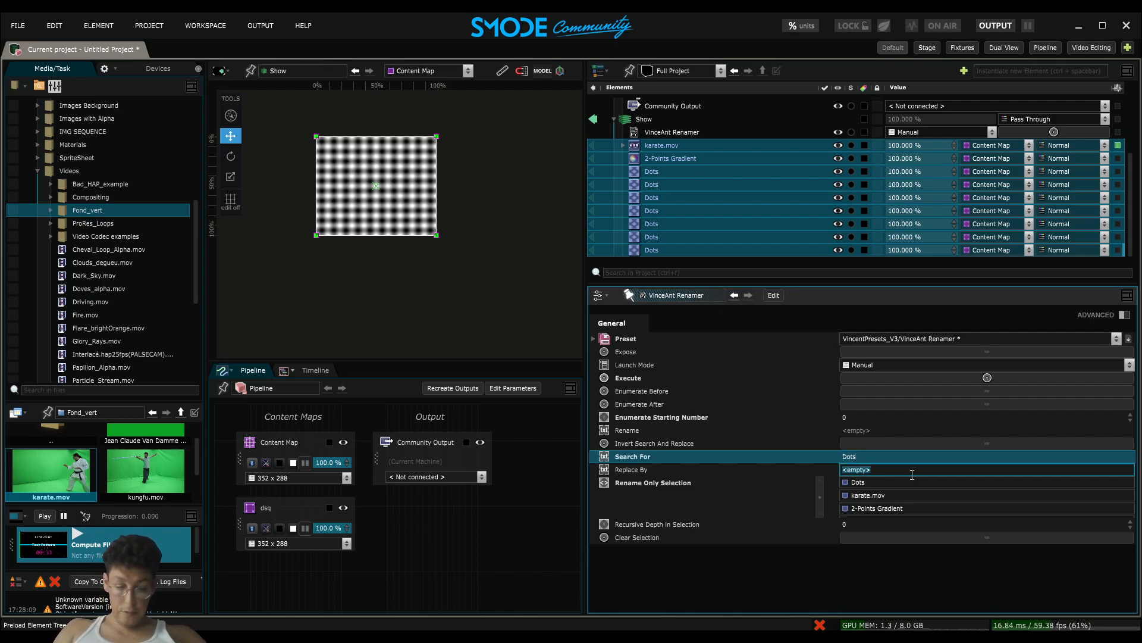
type("prout")
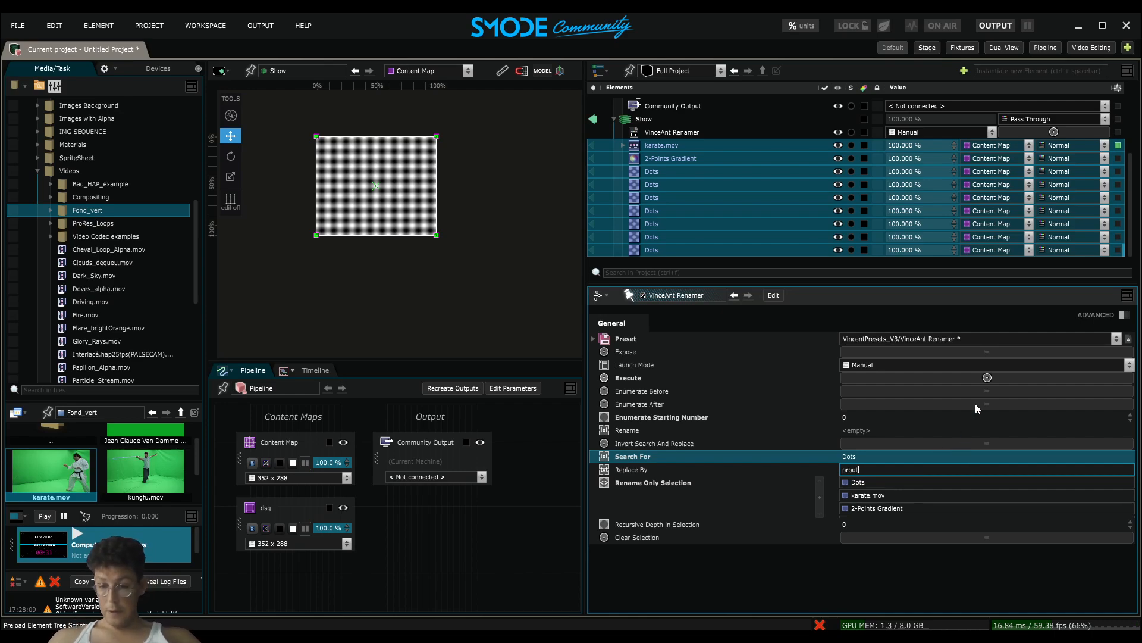
left_click(987, 381)
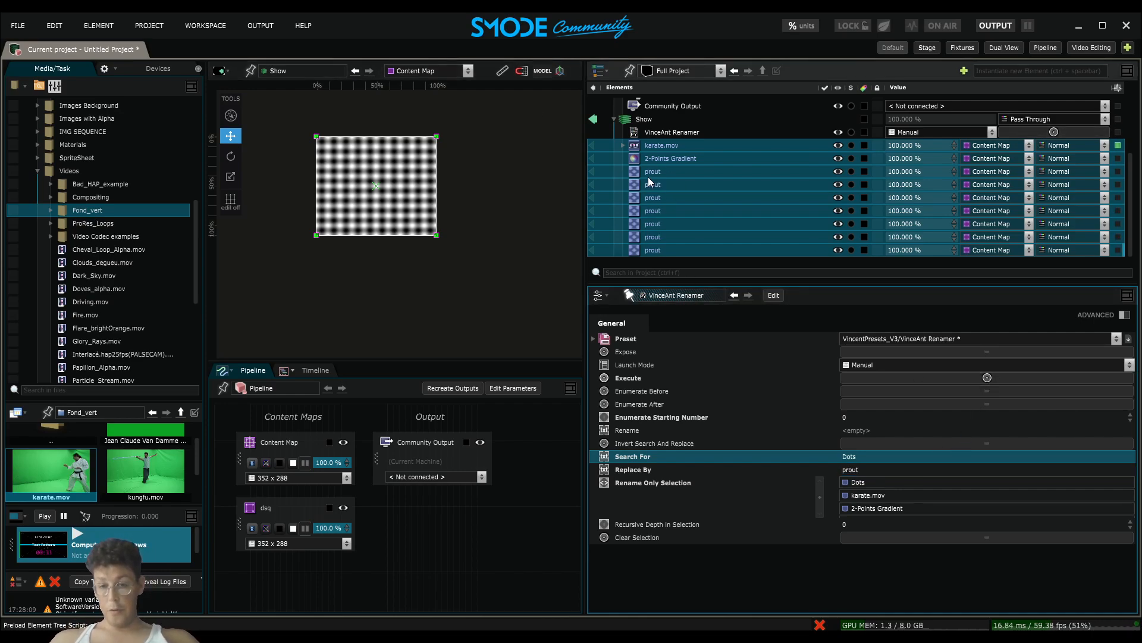
Add a Linear Gradient 2D layer to Show
left_click(651, 161)
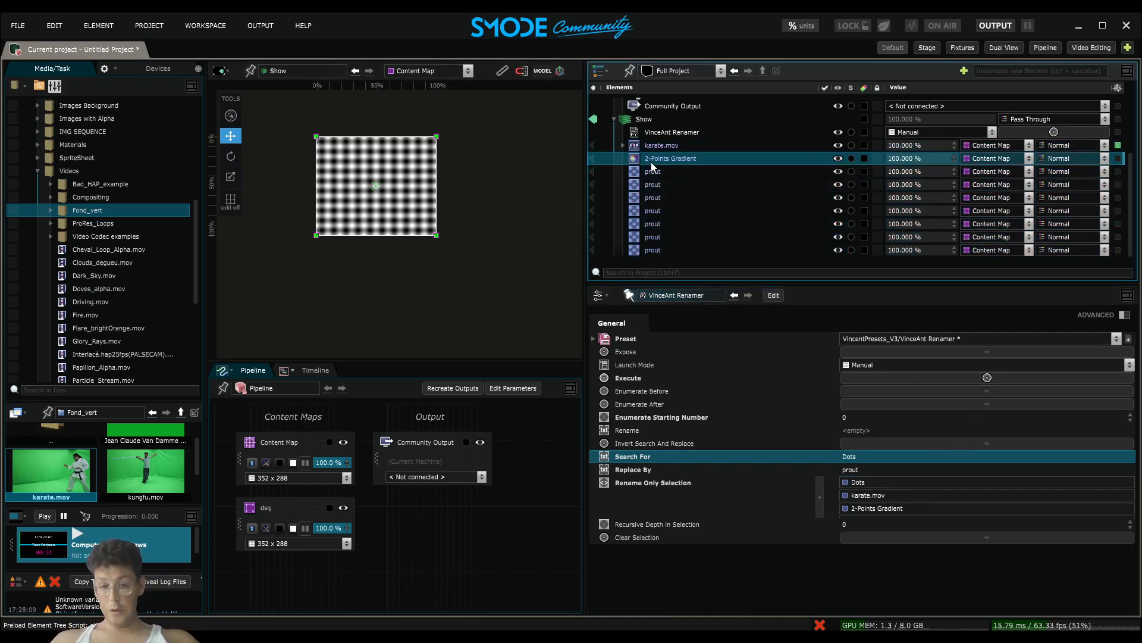
right_click(648, 121)
mouse_move(589, 165)
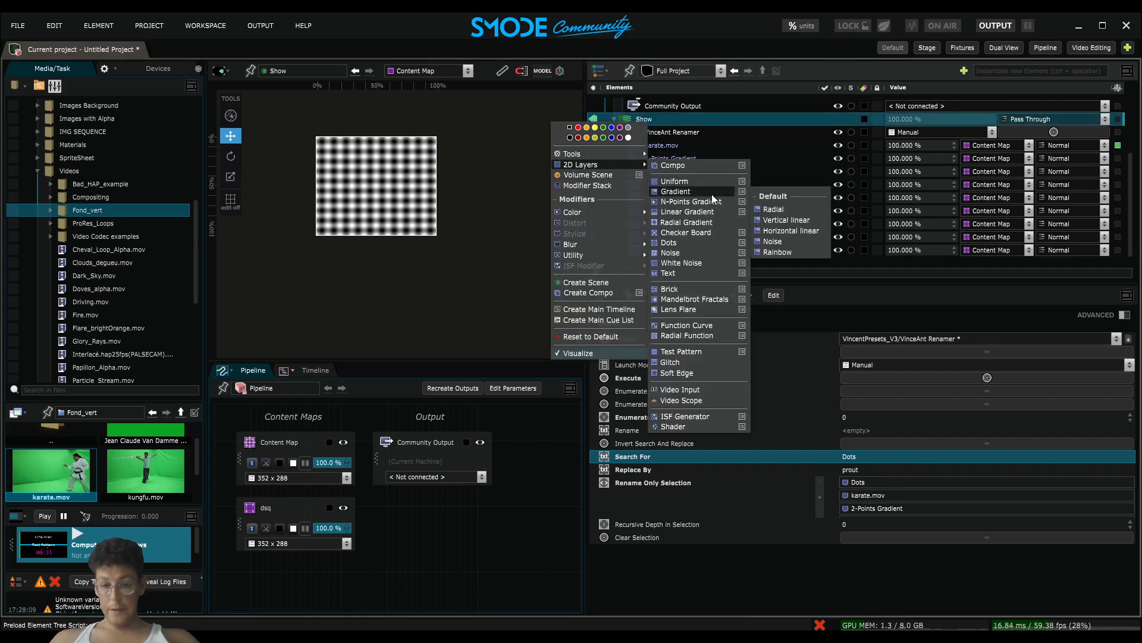
left_click(696, 214)
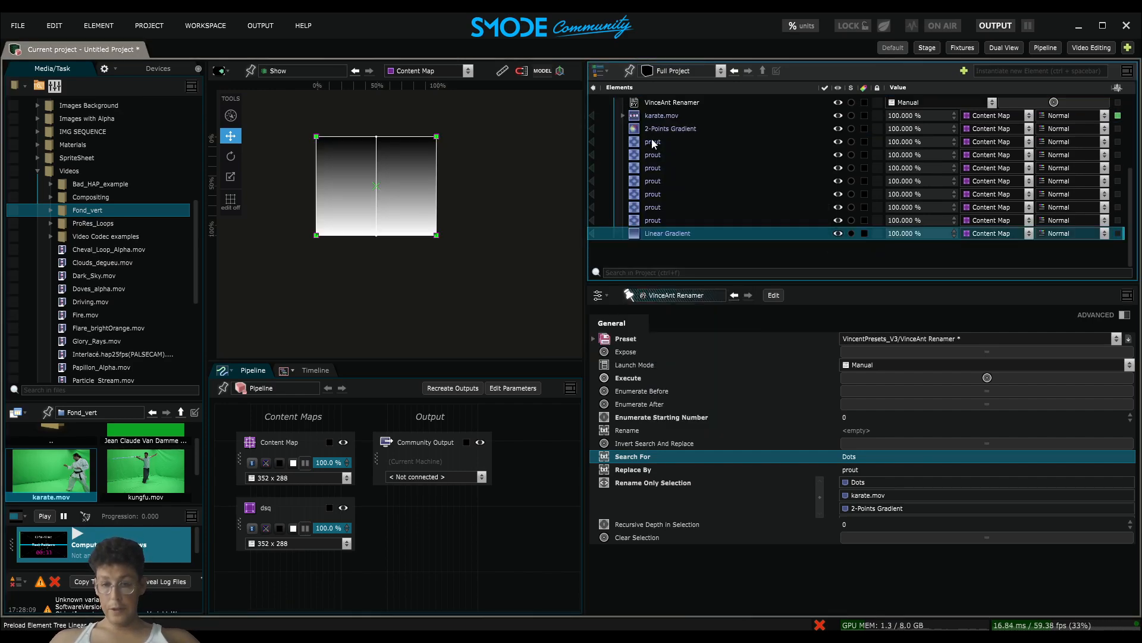
Delete the first six prout layers from Show, confirming the deletion
left_click(653, 143)
left_click(654, 207, "shift")
key("Delete")
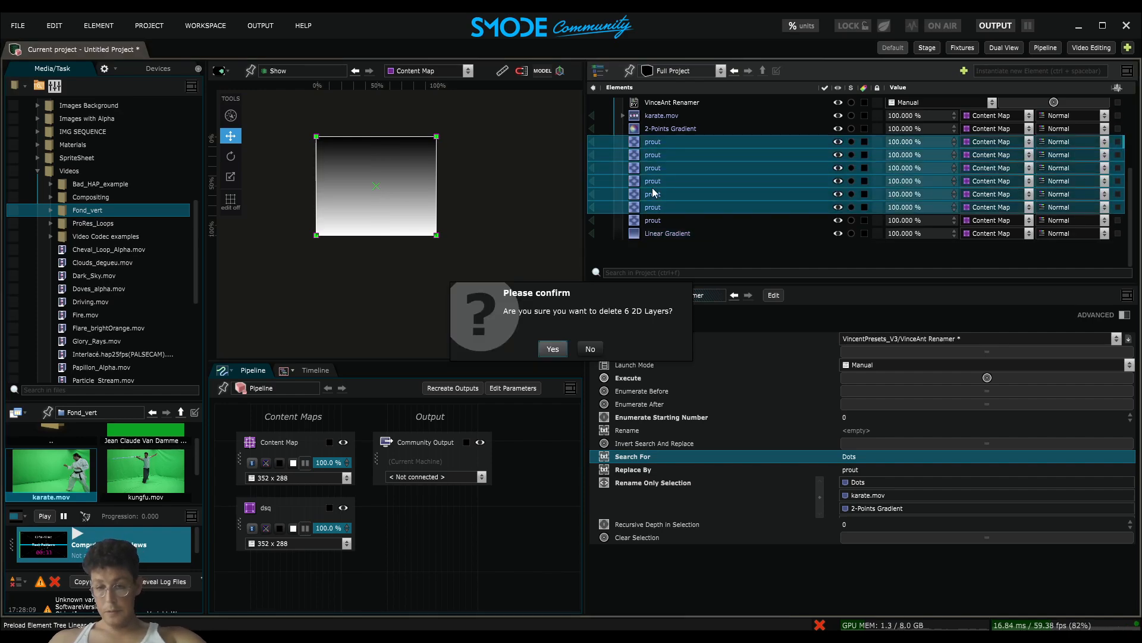
key("Return")
Add another 2-Points Gradient 2D layer to Show
right_click(643, 170)
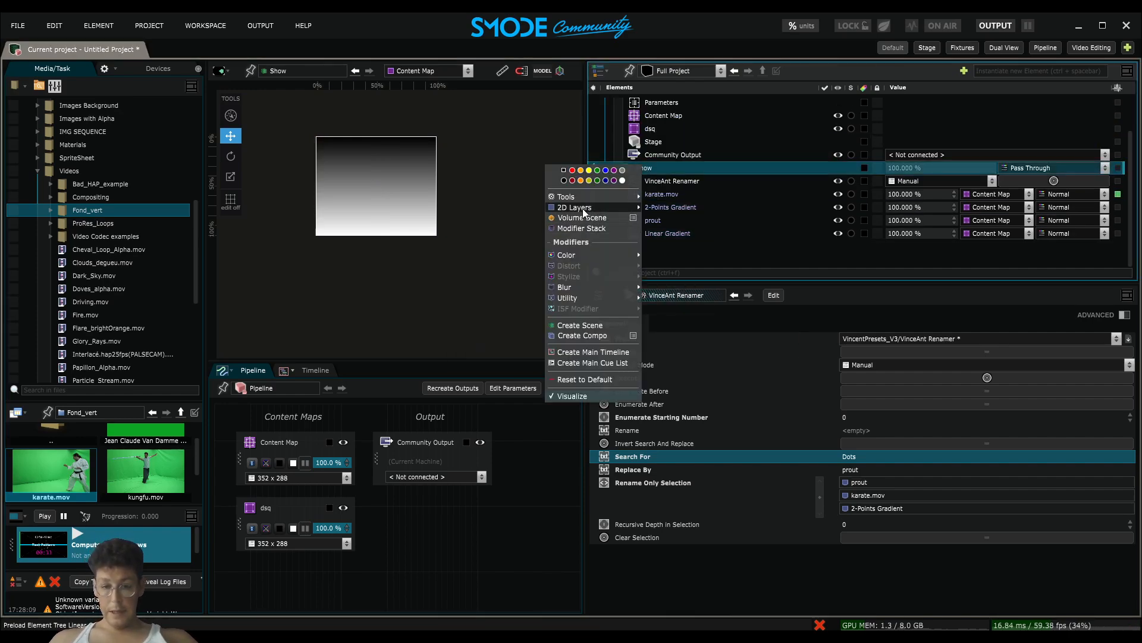
mouse_move(574, 207)
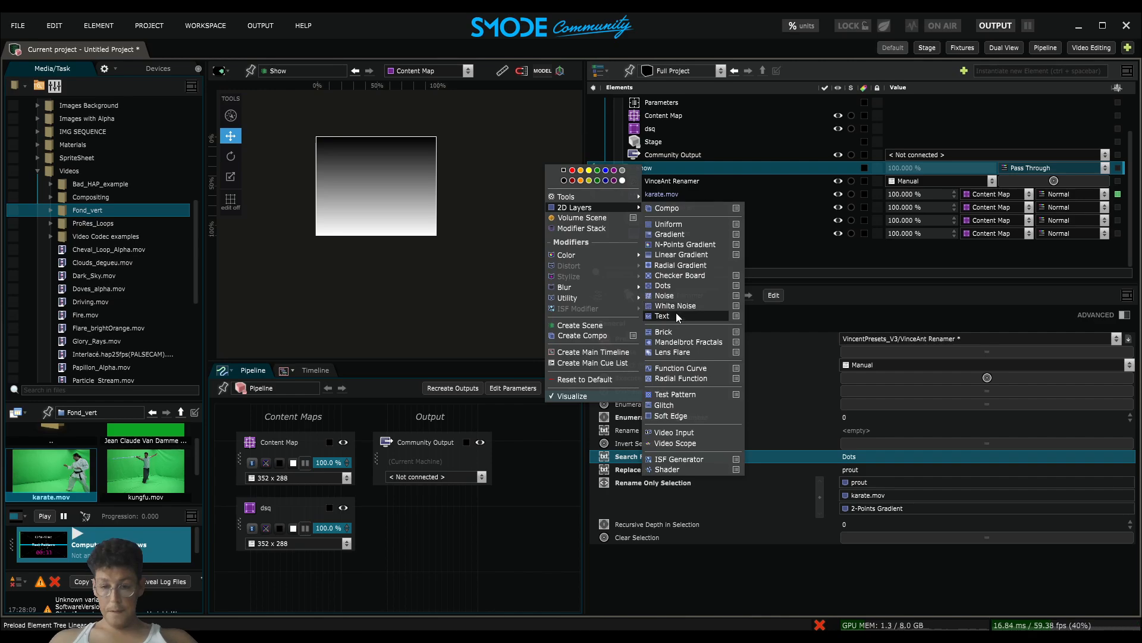
left_click(684, 255)
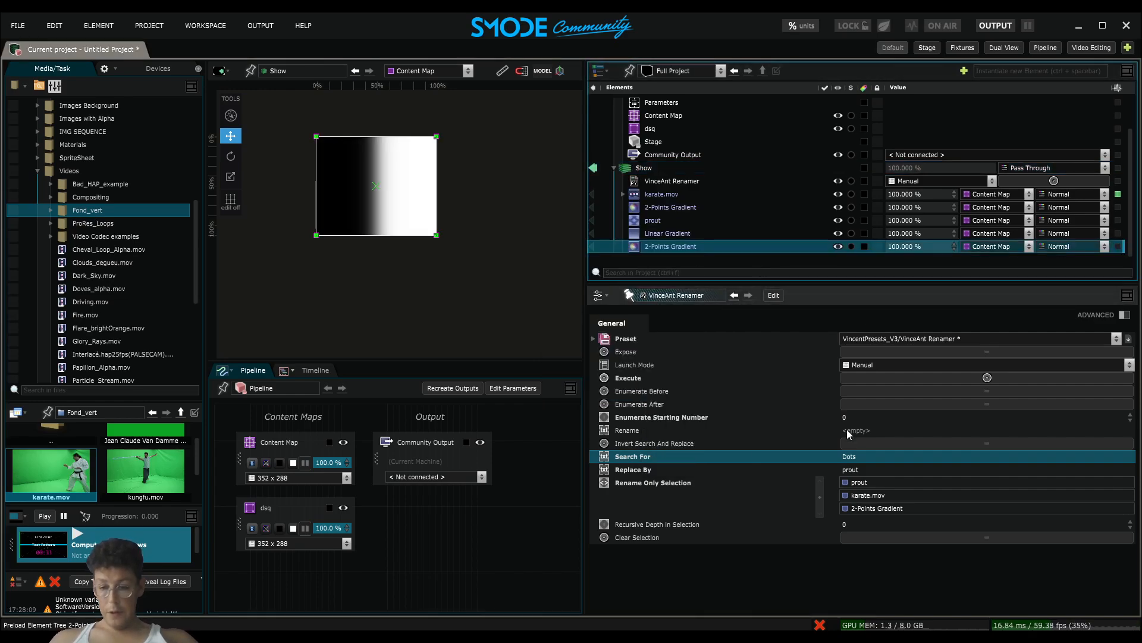
Replace "Gradient" with a first name in the listed layers, executing the renamer with Enumerate After enabled and again with it disabled
left_click(876, 456)
type("Gradient")
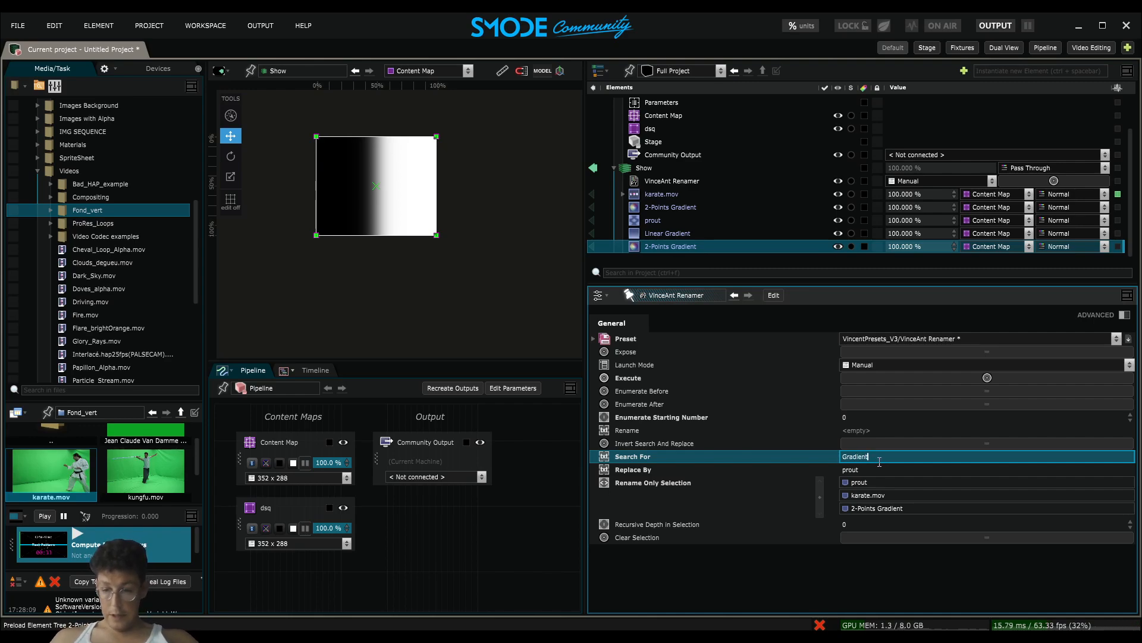
left_click(875, 467)
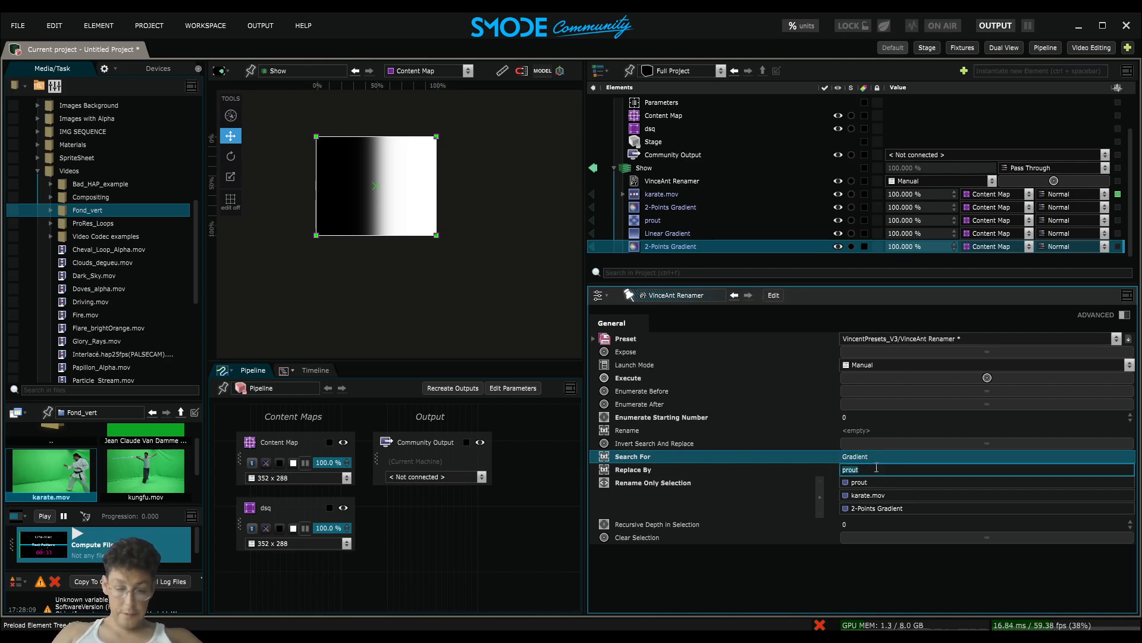
left_click(938, 404)
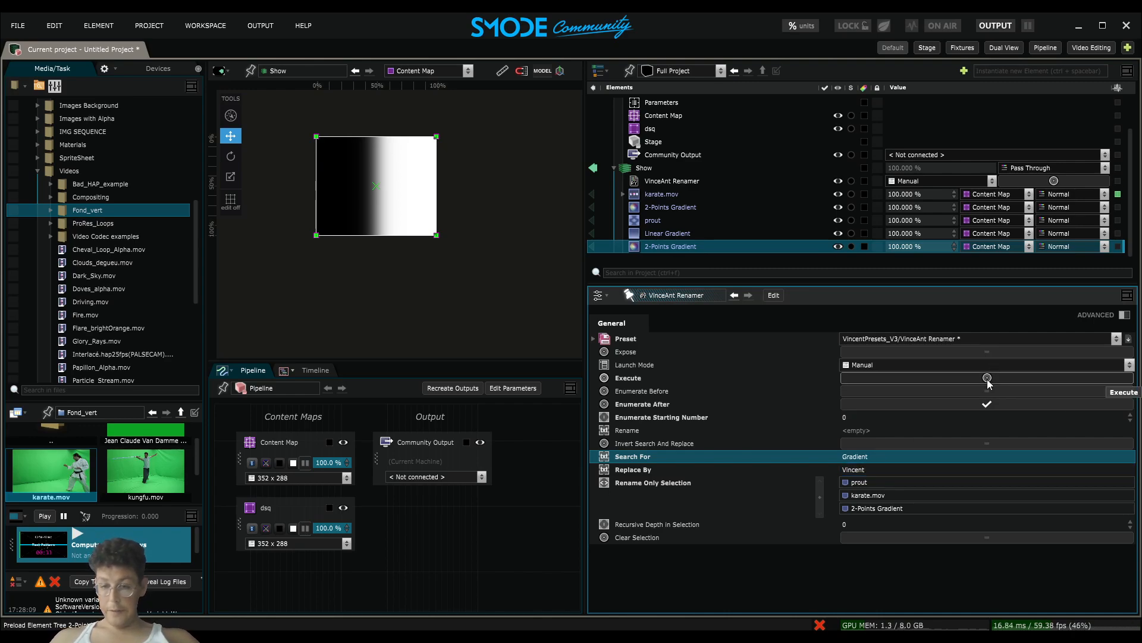
left_click(987, 378)
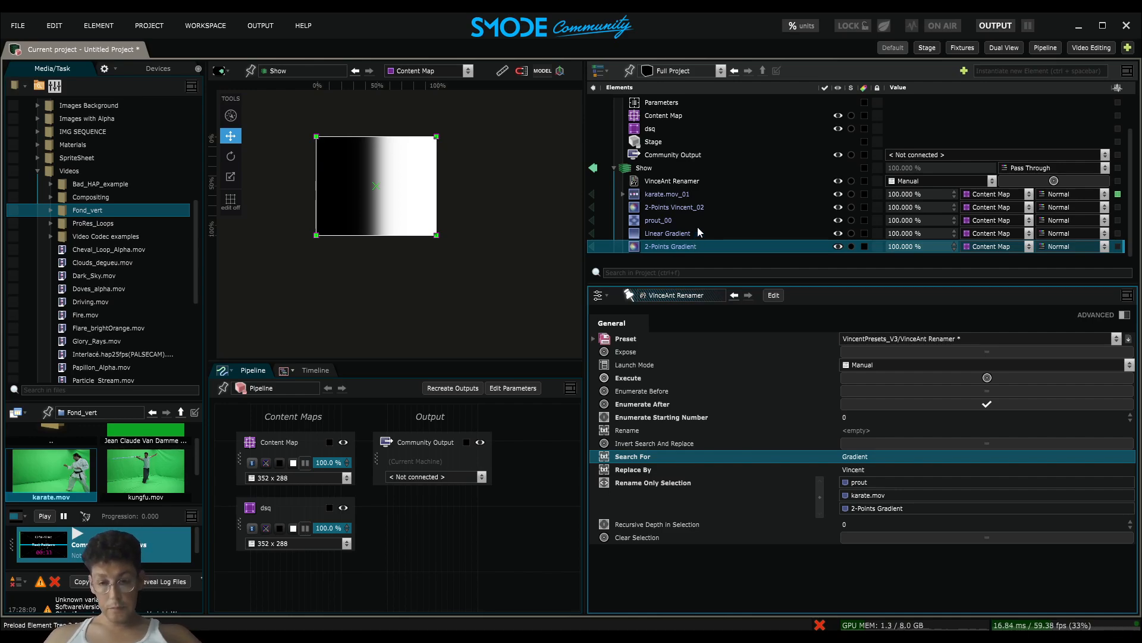
left_click(1009, 405)
left_click(981, 379)
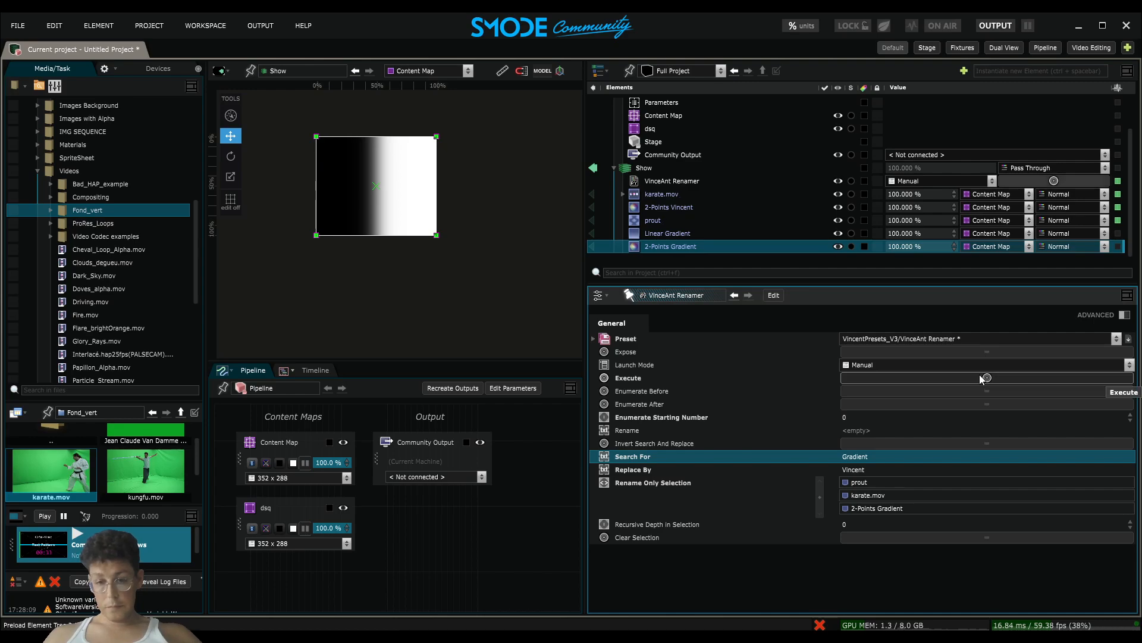
Clear the Rename Only Selection list, fill it with the two 2-Points layers and the Linear Gradient, and execute the renamer
left_click(867, 457)
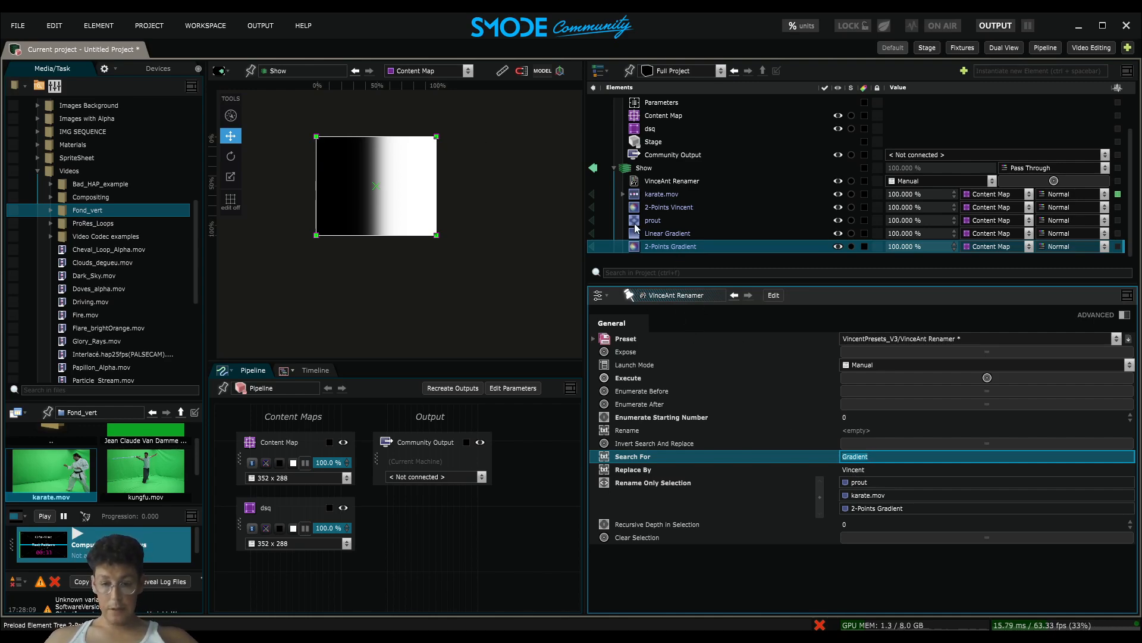
left_click(651, 233)
left_click(660, 246, "ctrl")
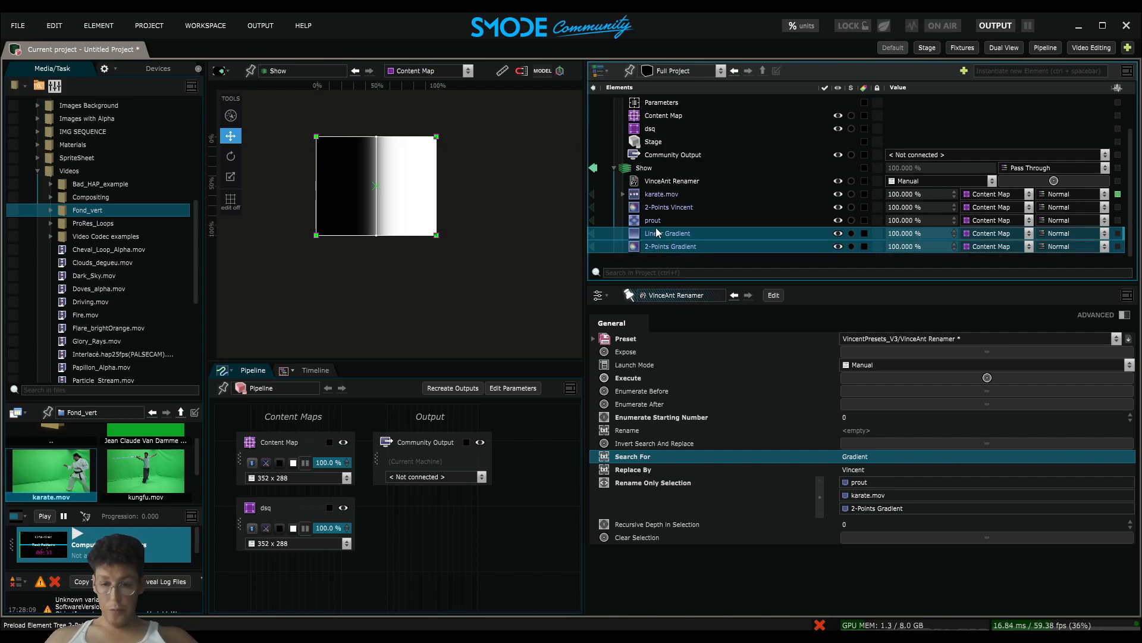
left_click(988, 538)
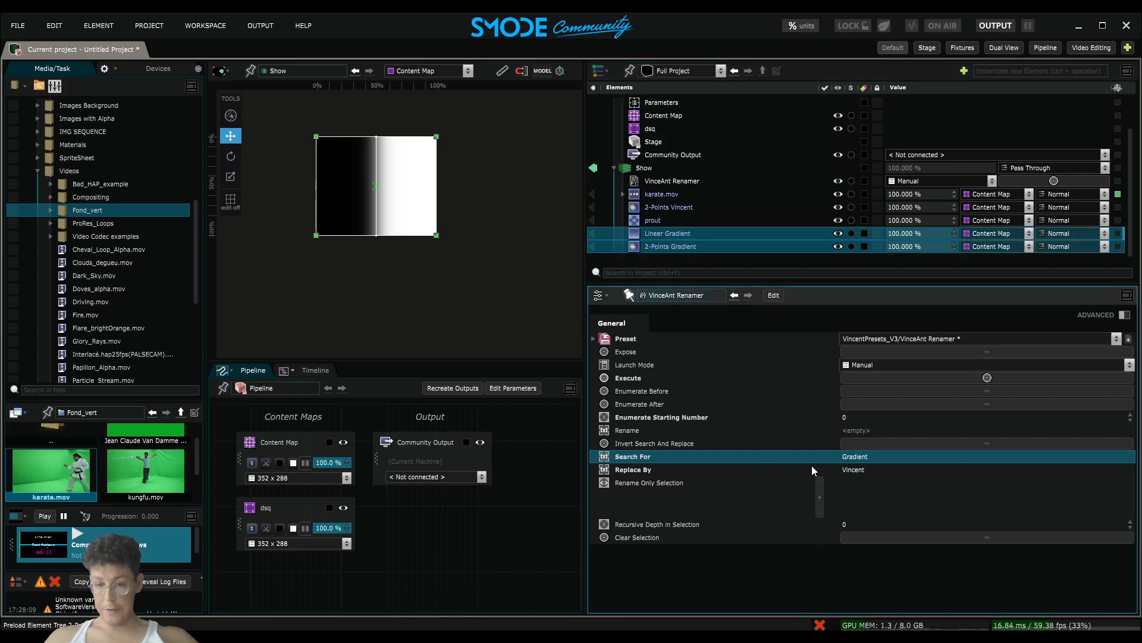
left_click(671, 208, "ctrl")
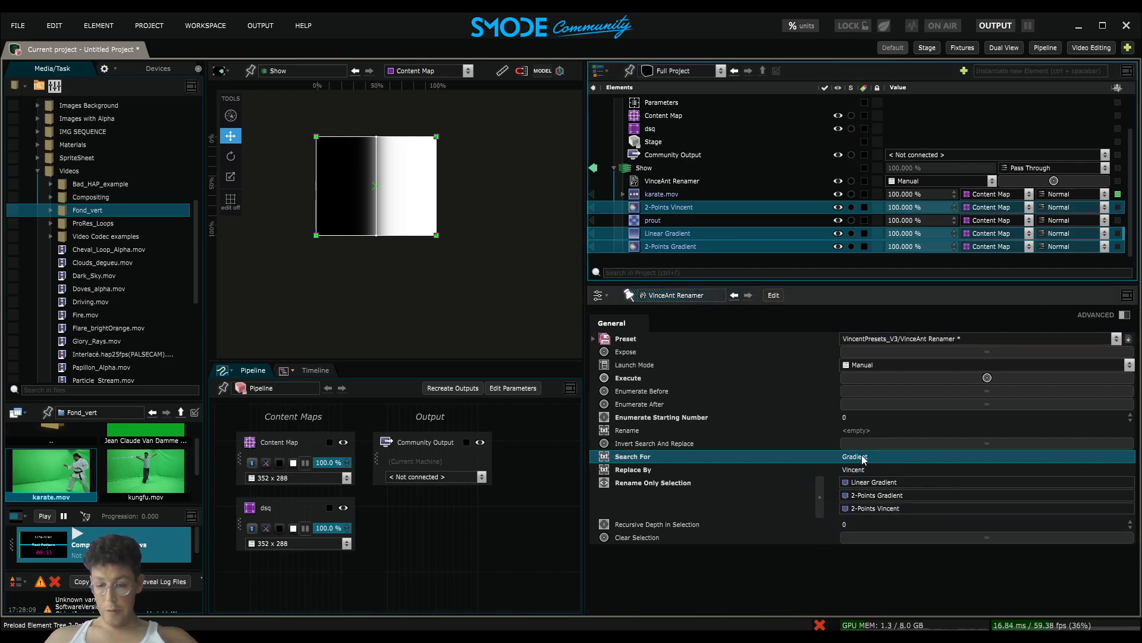
left_click(976, 377)
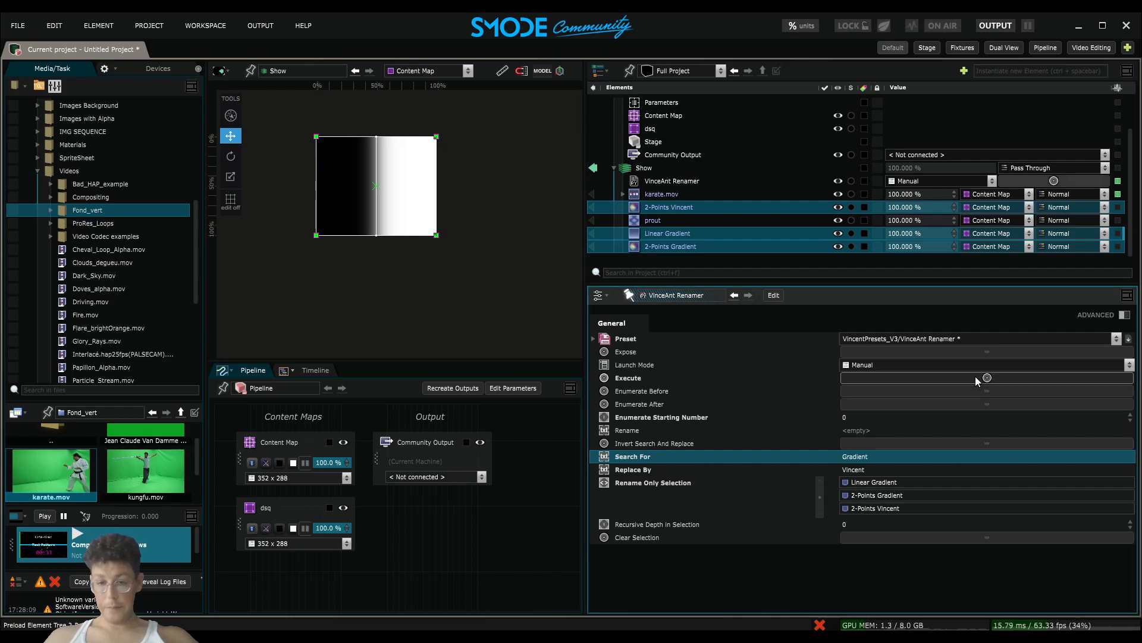
Enable Invert Search And Replace and execute the renamer repeatedly to swap the search and replacement words in the layer names
left_click(950, 444)
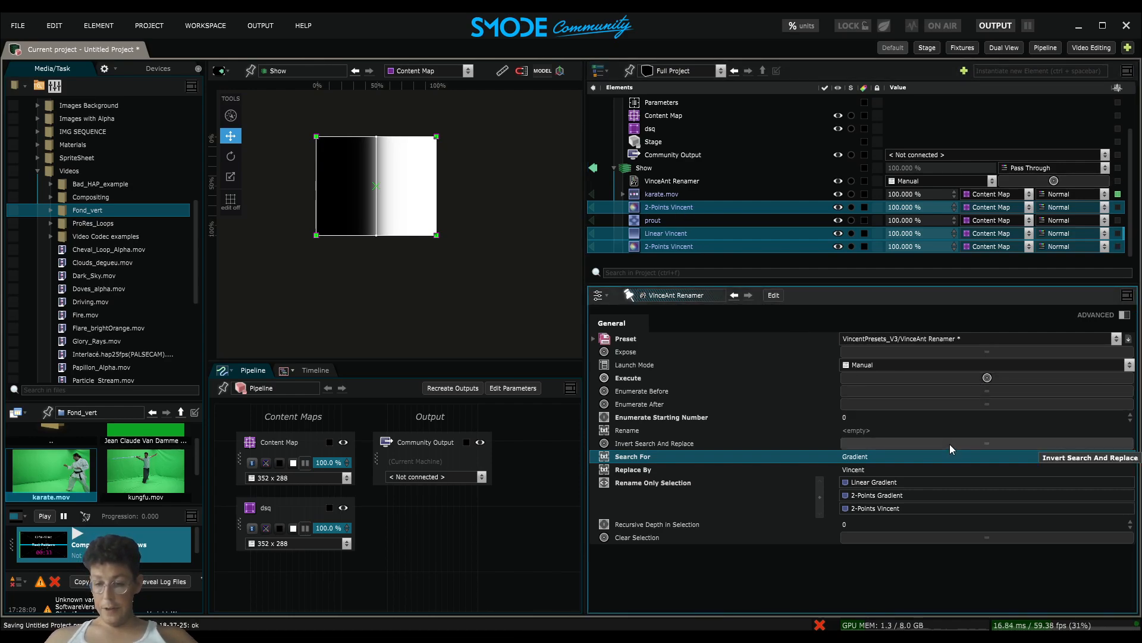
left_click(982, 377)
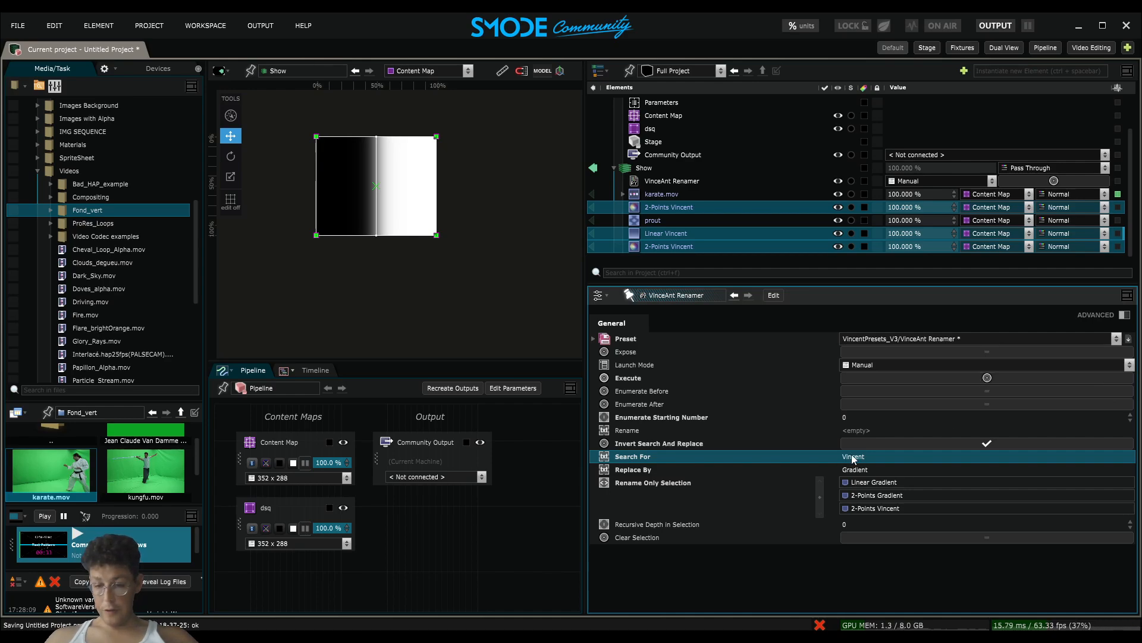
left_click(993, 377)
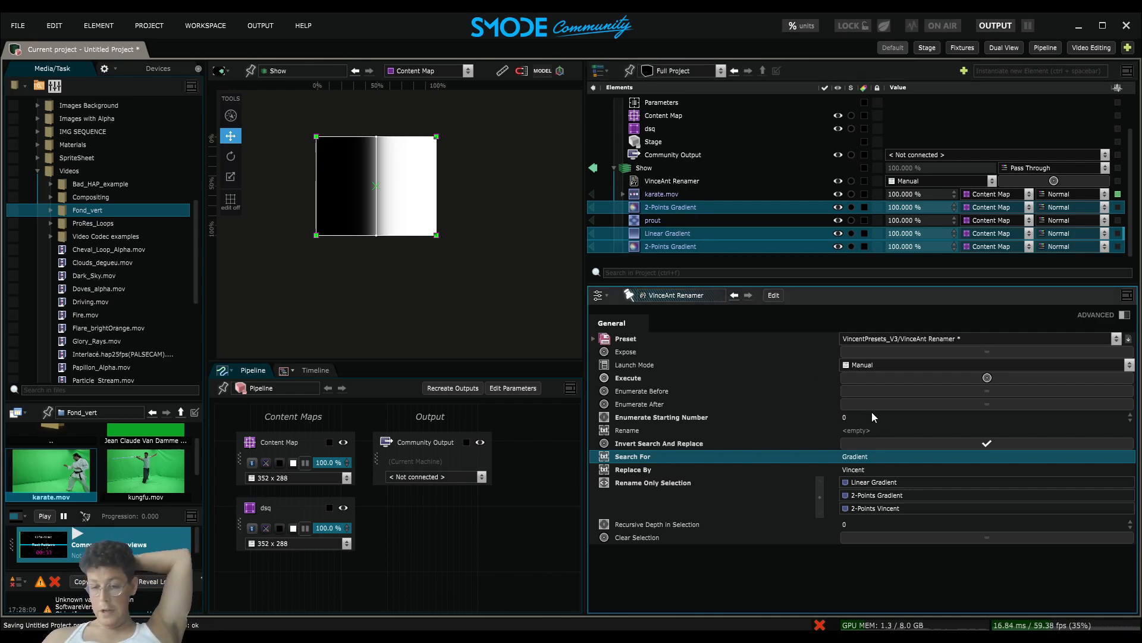
left_click(987, 378)
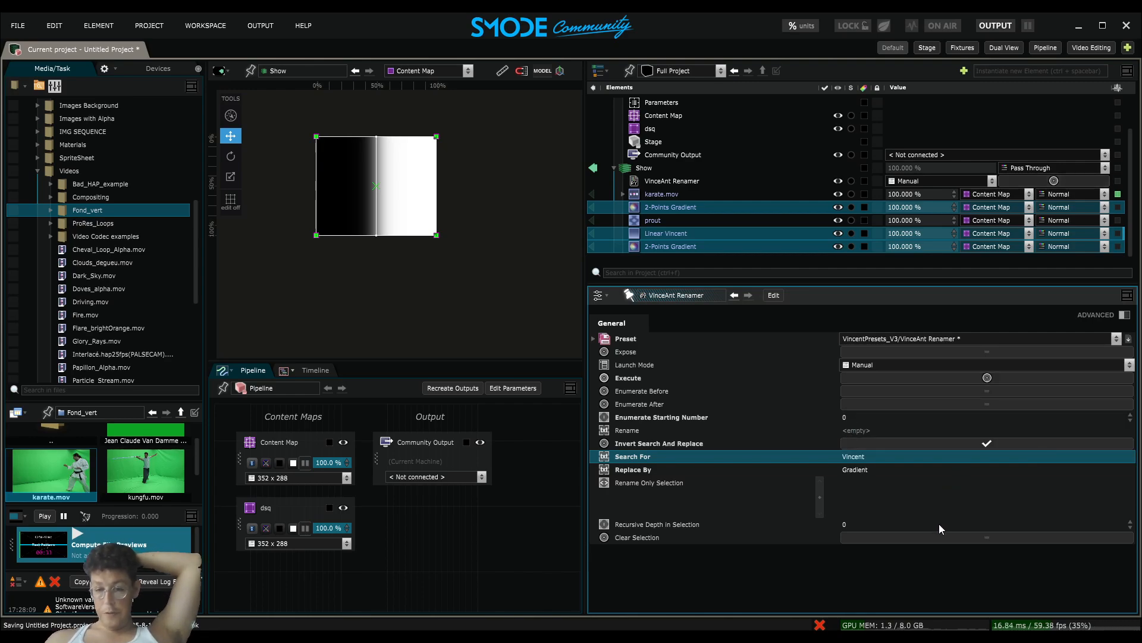
Delete the VinceAnt Renamer script from Show
left_click(661, 206)
left_click(662, 180)
key("Delete")
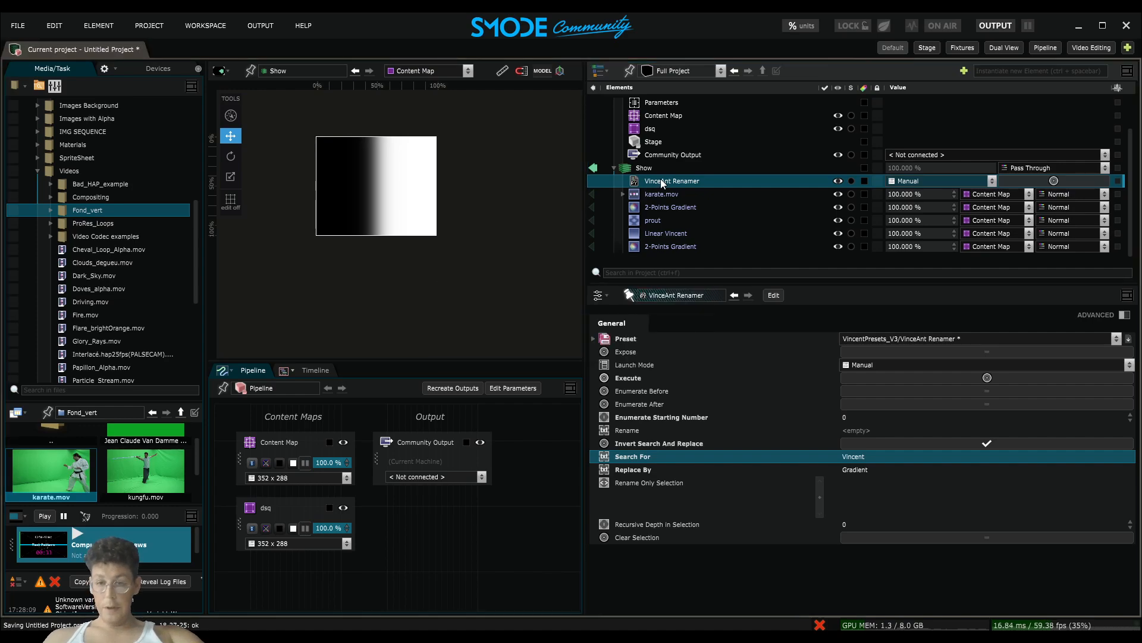
Add the Variables Printer script from VincentPresets_V3 to Show
right_click(648, 170)
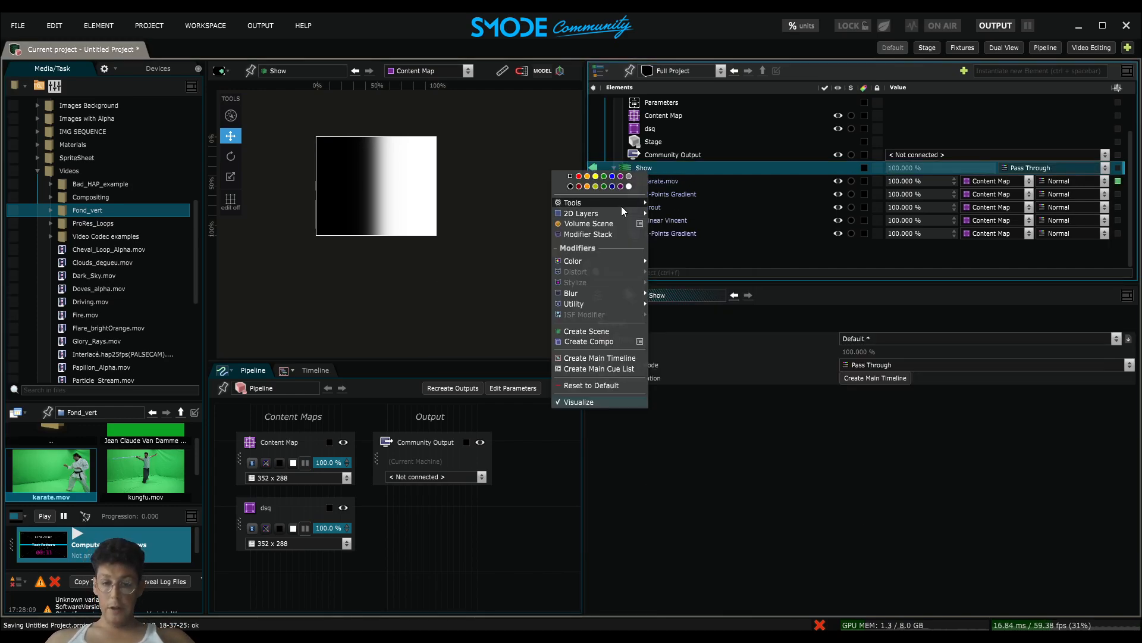
mouse_move(623, 201)
mouse_move(700, 247)
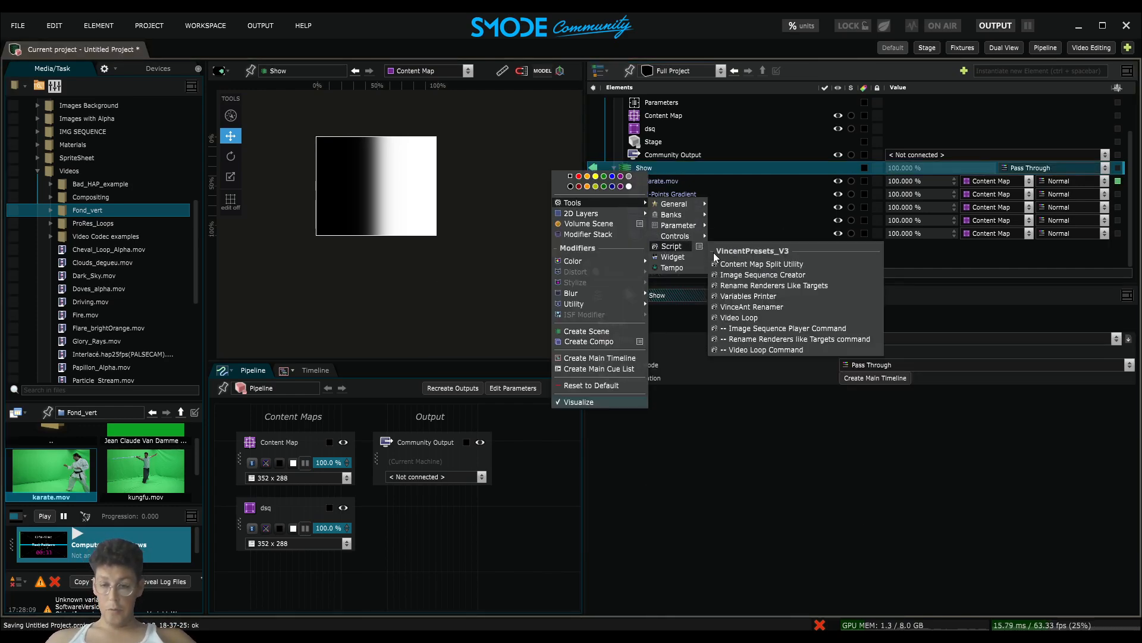
left_click(752, 295)
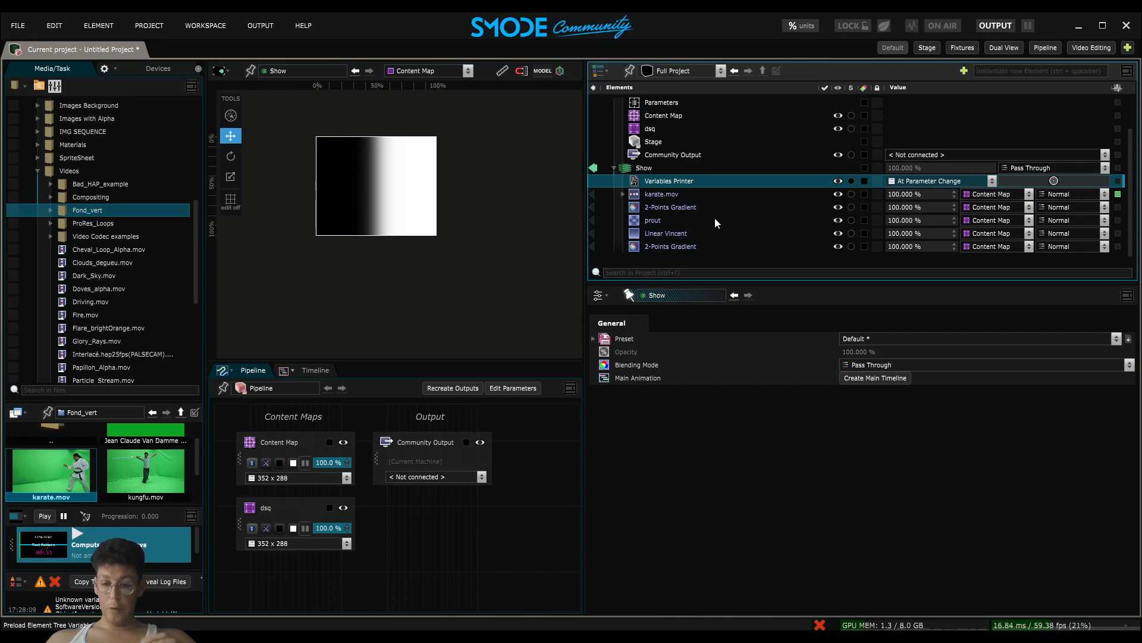
Unpin the parameters view from Show and split the Devices tab horizontally into three stacked panes in a widened column
left_click(628, 294)
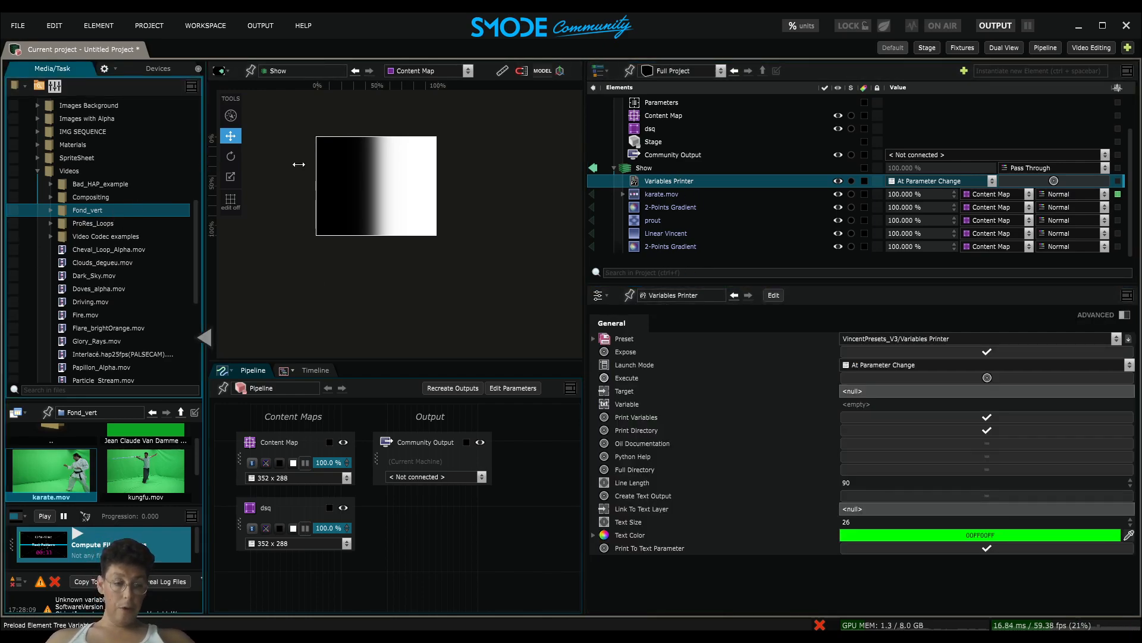
left_click_drag(205, 168, 293, 168)
left_click(97, 68)
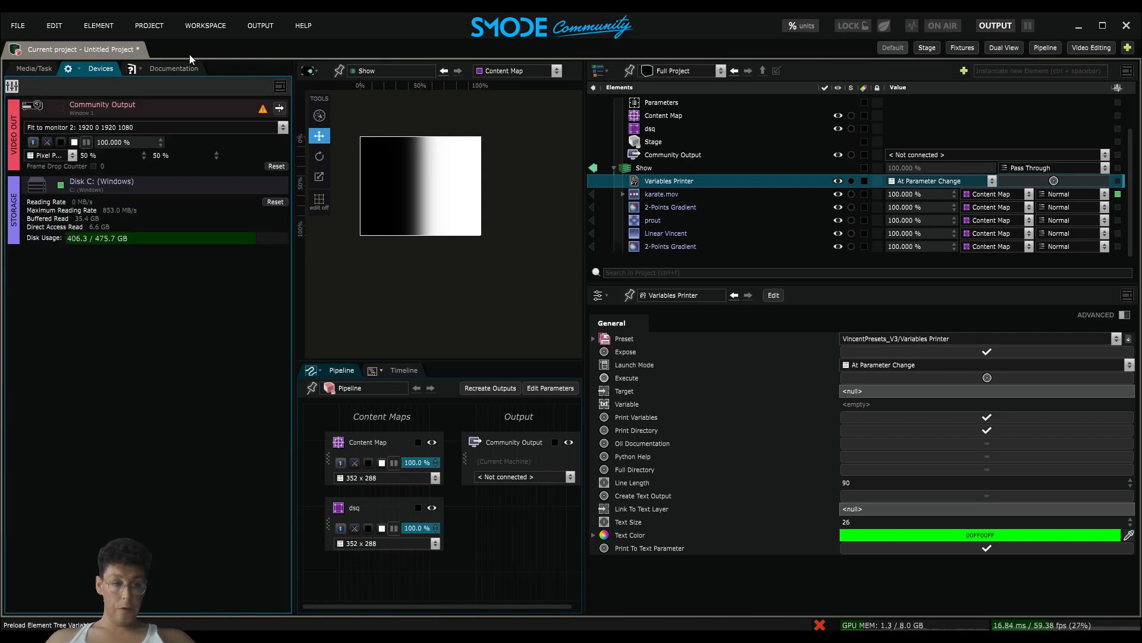
left_click(279, 86)
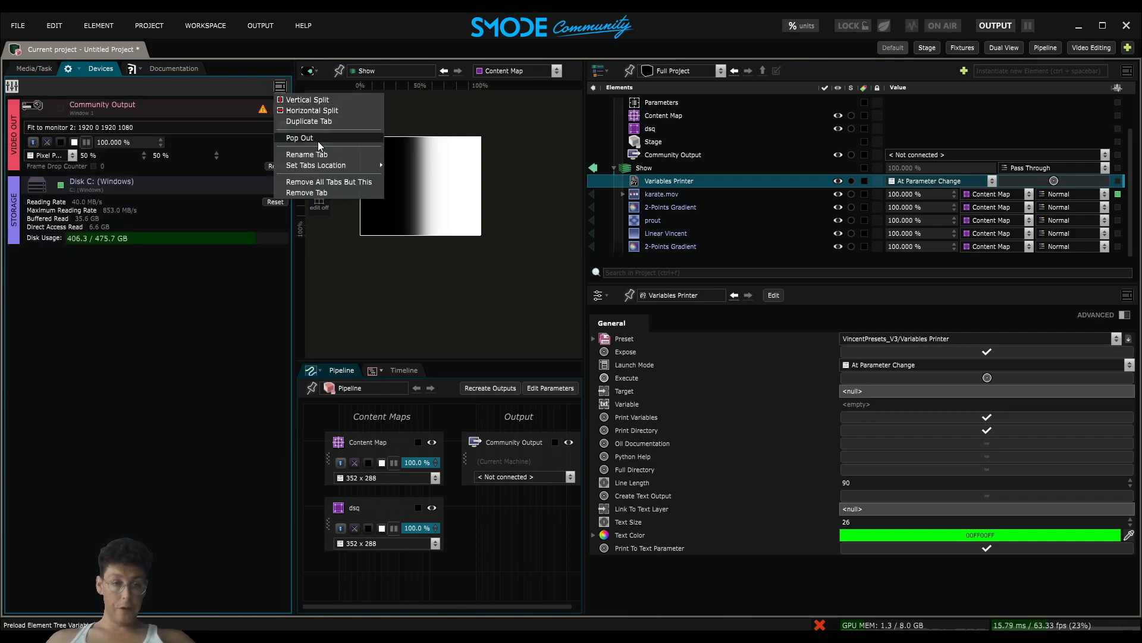
left_click(326, 111)
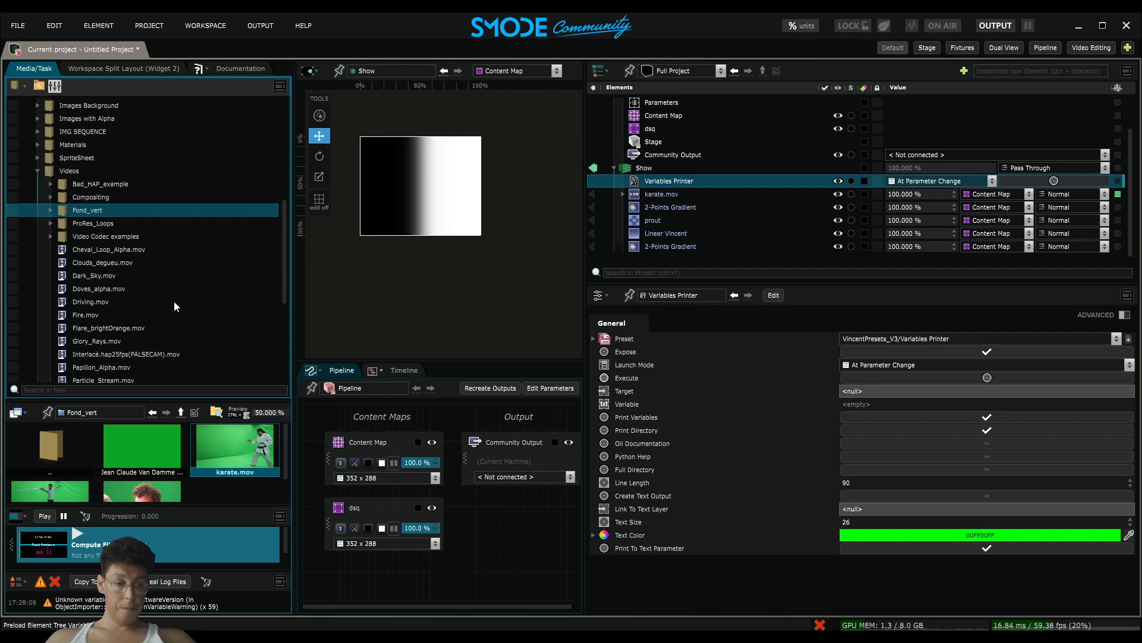
left_click(125, 66)
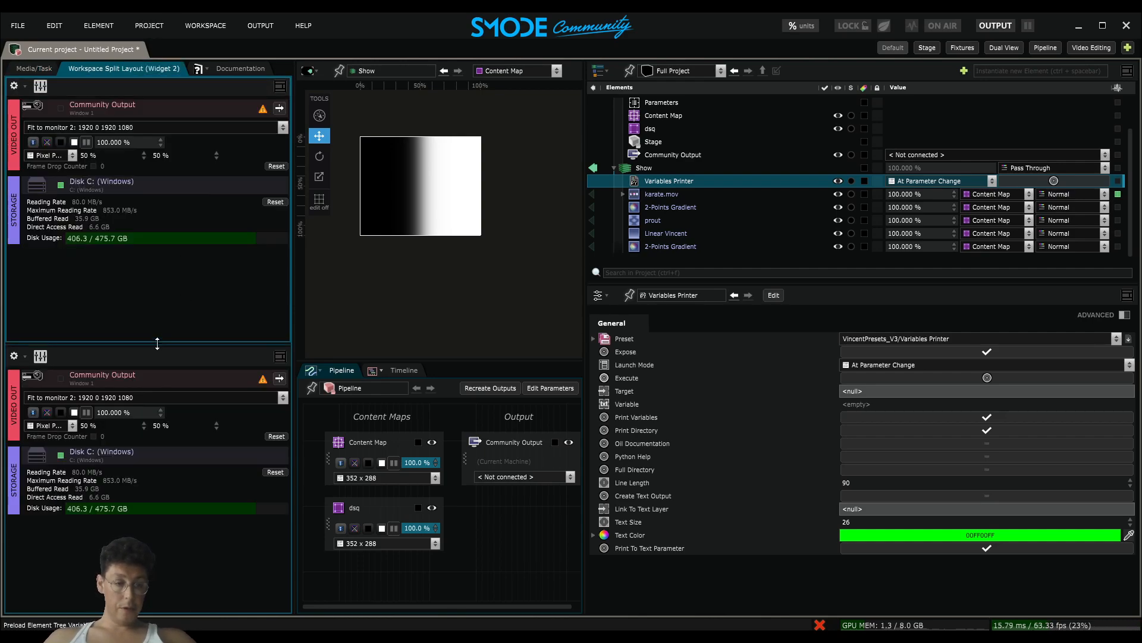
left_click_drag(157, 343, 157, 156)
left_click(279, 166)
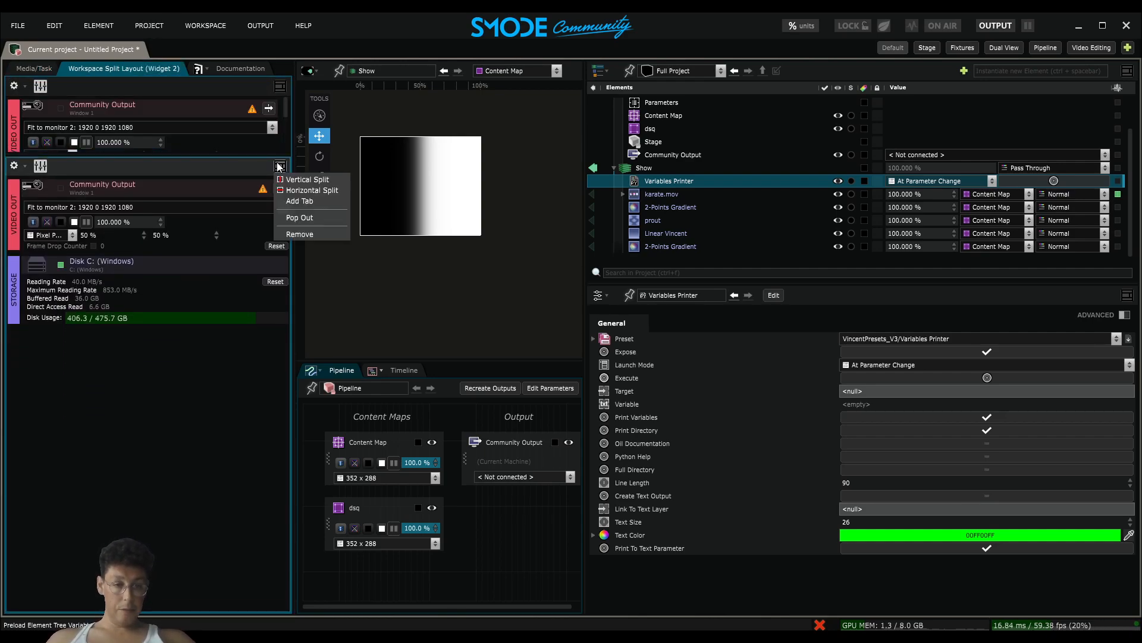
left_click(311, 190)
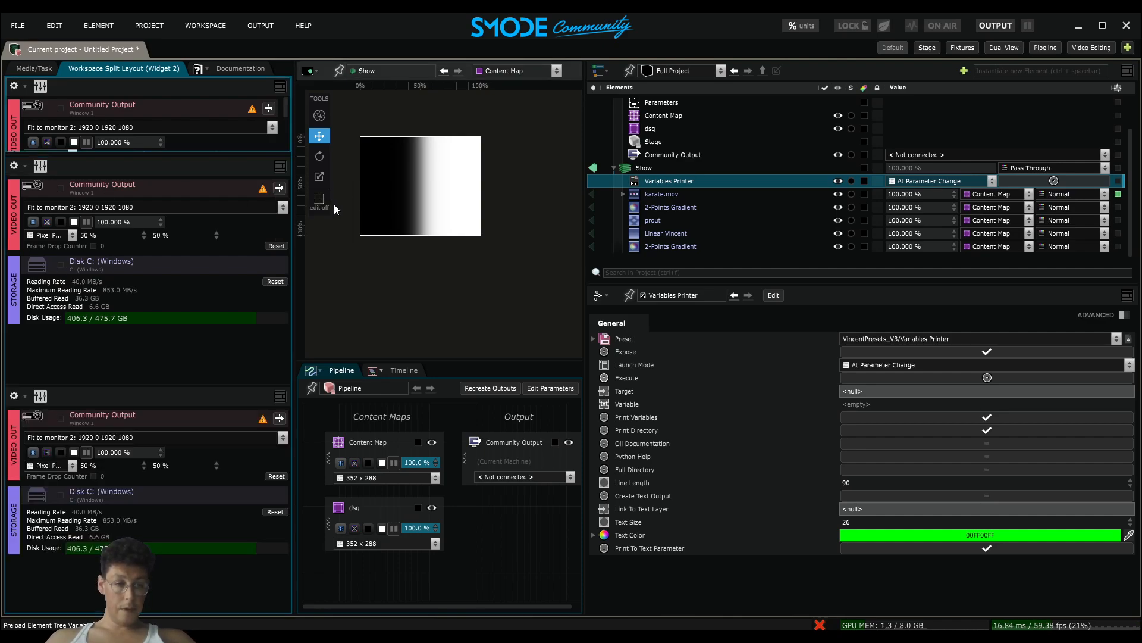
Turn the middle pane into a pinned Parameters view of Variables Printer and the lowest pane into an enlarged Script view
left_click(13, 166)
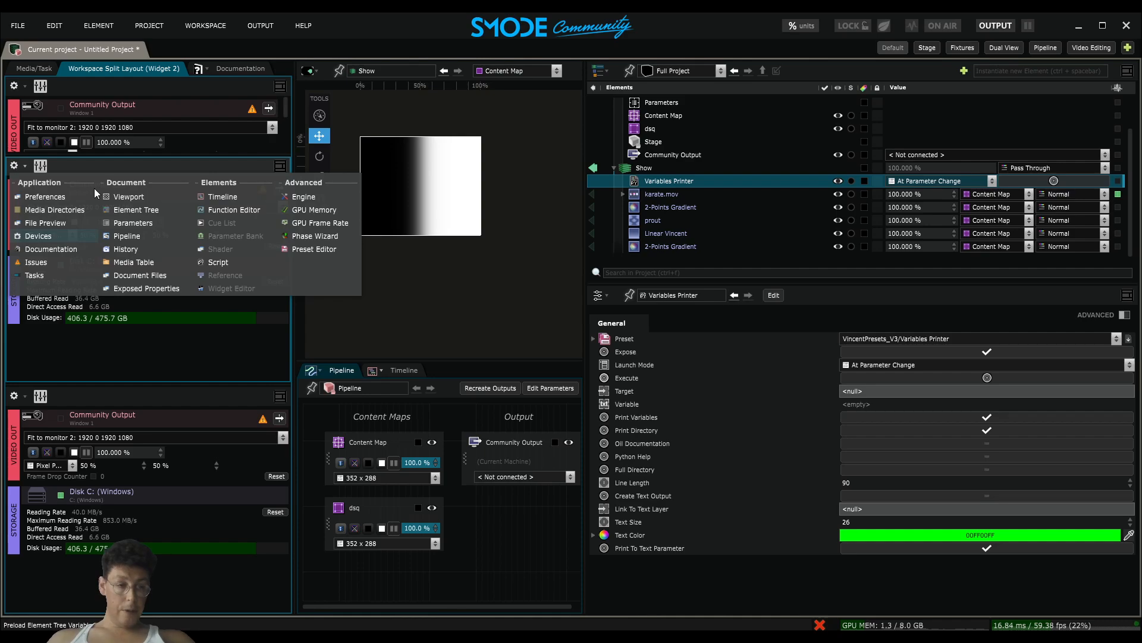
left_click(126, 222)
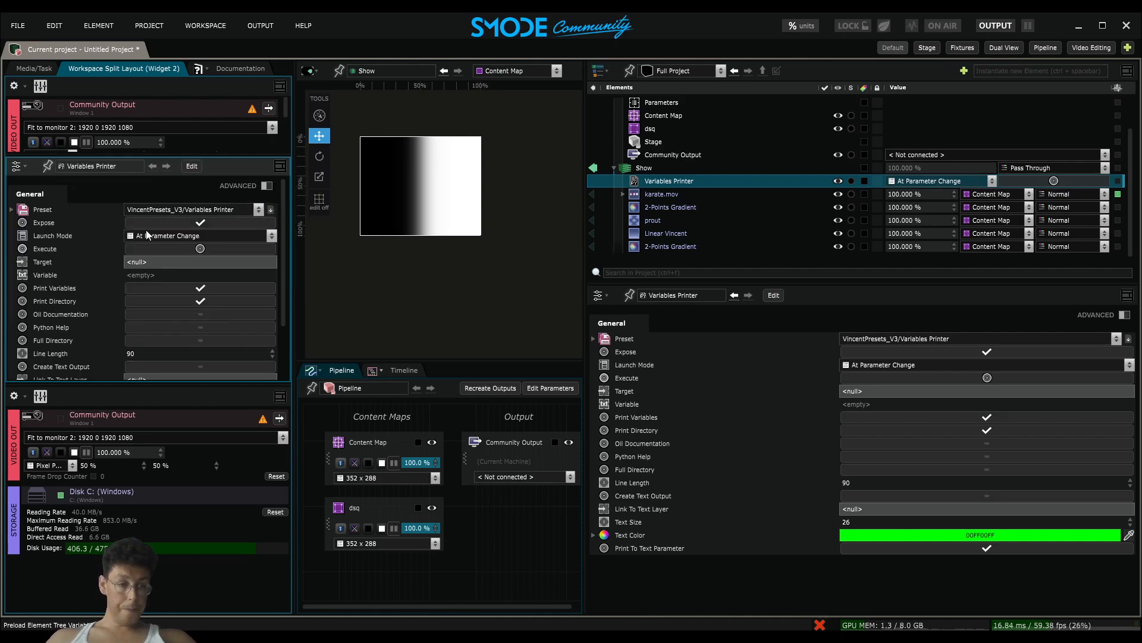
left_click(46, 166)
left_click(20, 397)
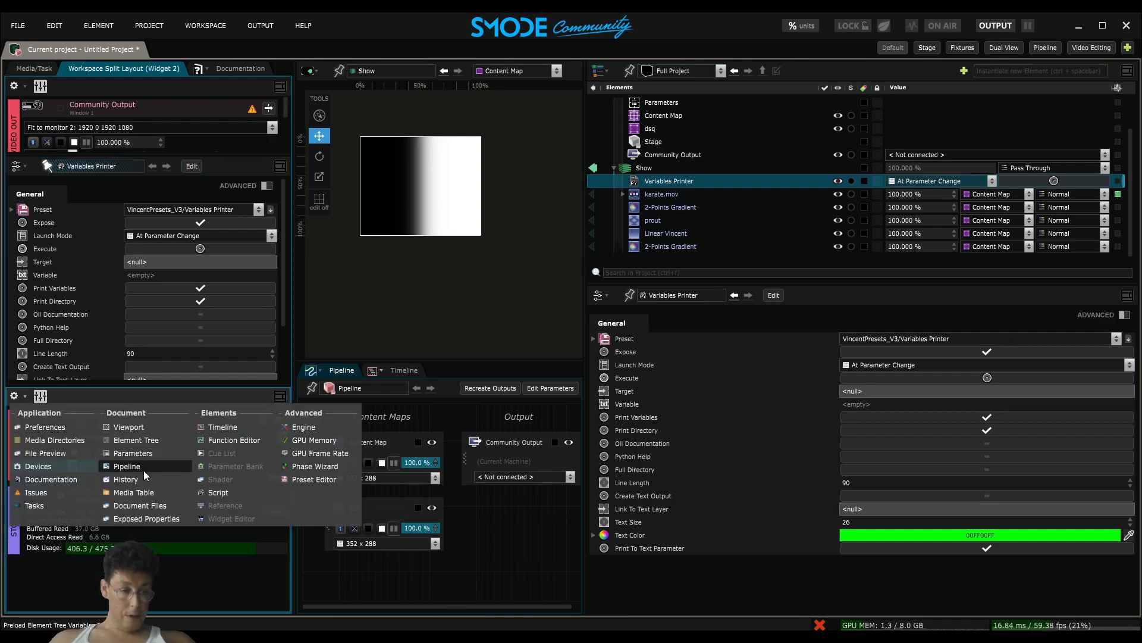
left_click(226, 492)
left_click_drag(159, 508, 186, 313)
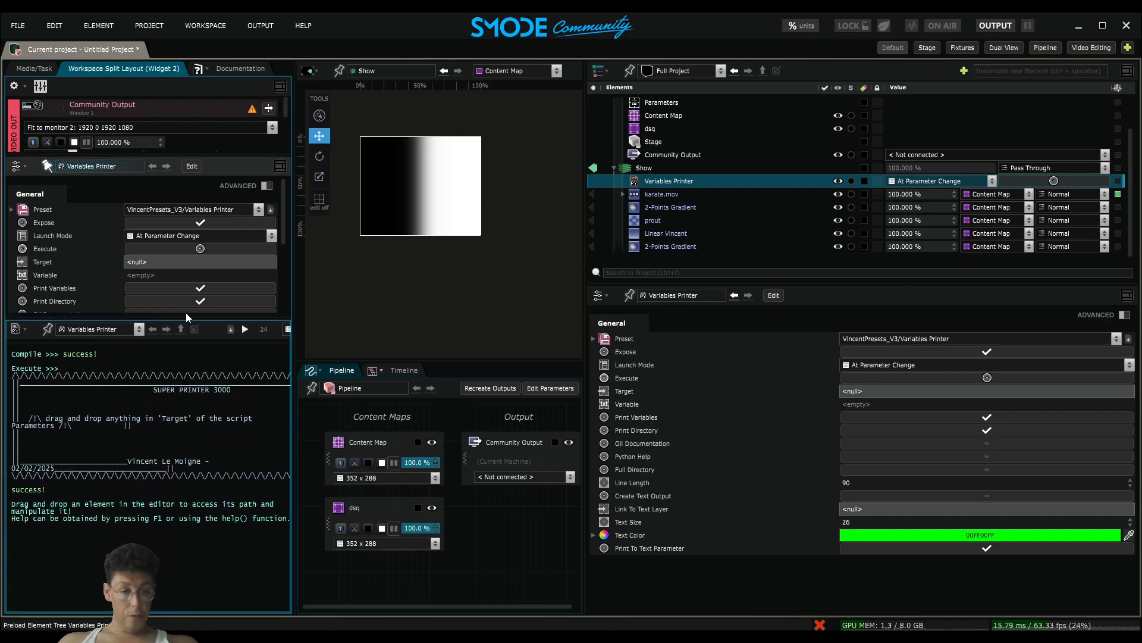
Set the Variables Printer's Target to the 2-Points Gradient layer below karate.mov and review the printed variables
scroll(184, 247, "down", 1)
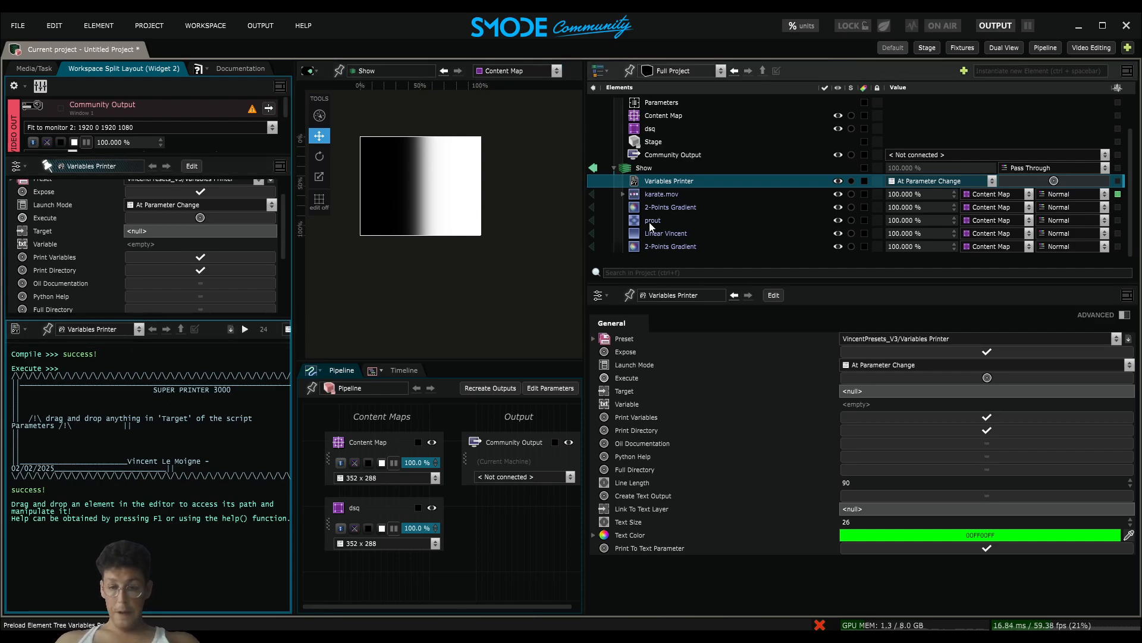
left_click(660, 194)
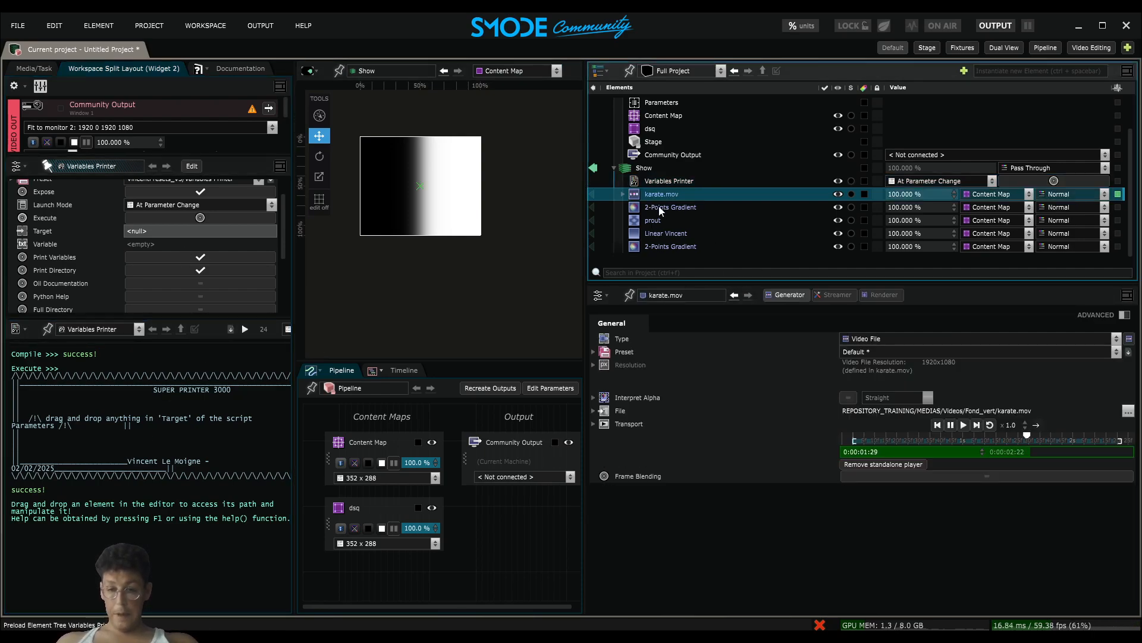
left_click_drag(659, 205, 181, 235)
left_click(226, 237)
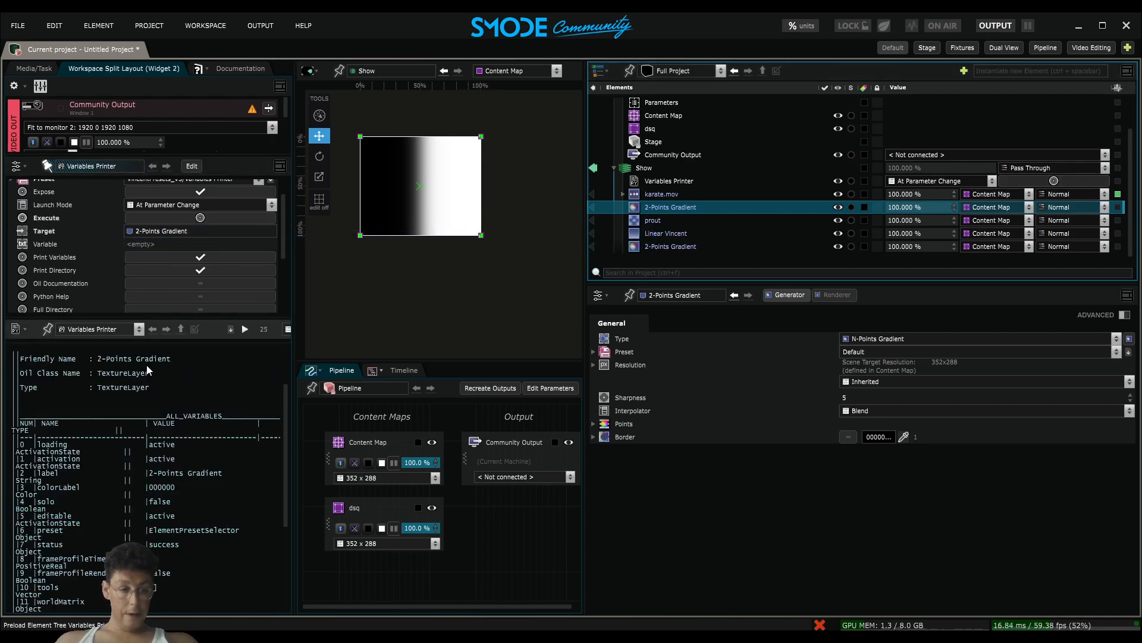
scroll(124, 491, "down", 5)
scroll(170, 490, "up", 4)
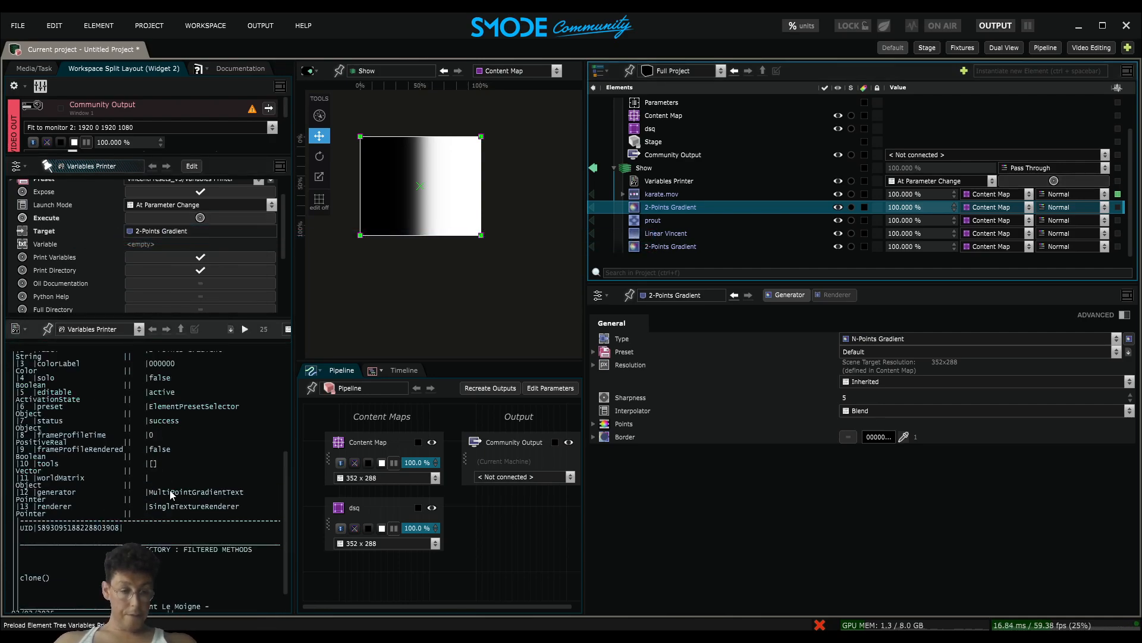
scroll(160, 248, "down", 3)
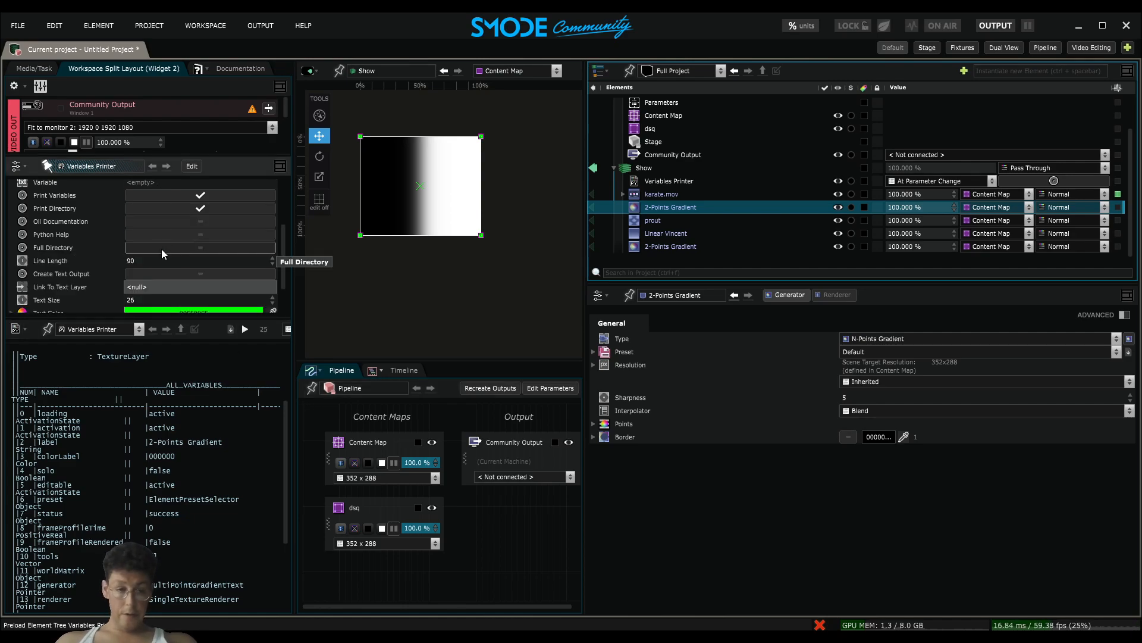
Set the Variables Printer's Line Length to 64 and review the layout of the printed table
left_click(86, 263)
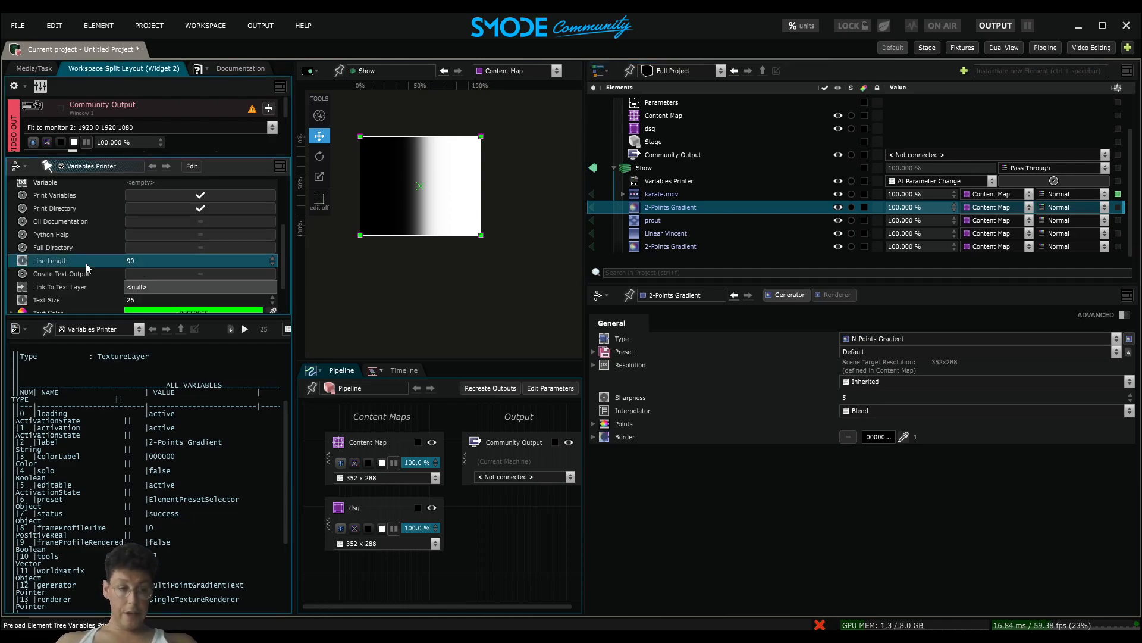
left_click_drag(149, 260, 149, 275)
scroll(177, 500, "up", 1)
scroll(176, 500, "down", 1)
scroll(176, 500, "up", 1)
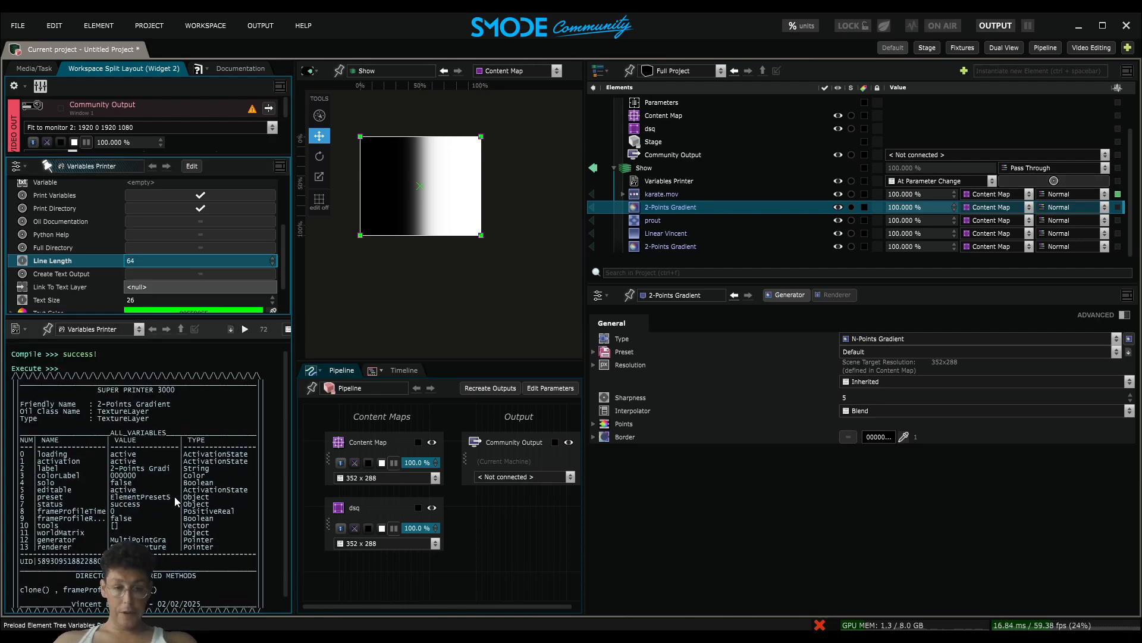
scroll(149, 440, "down", 1)
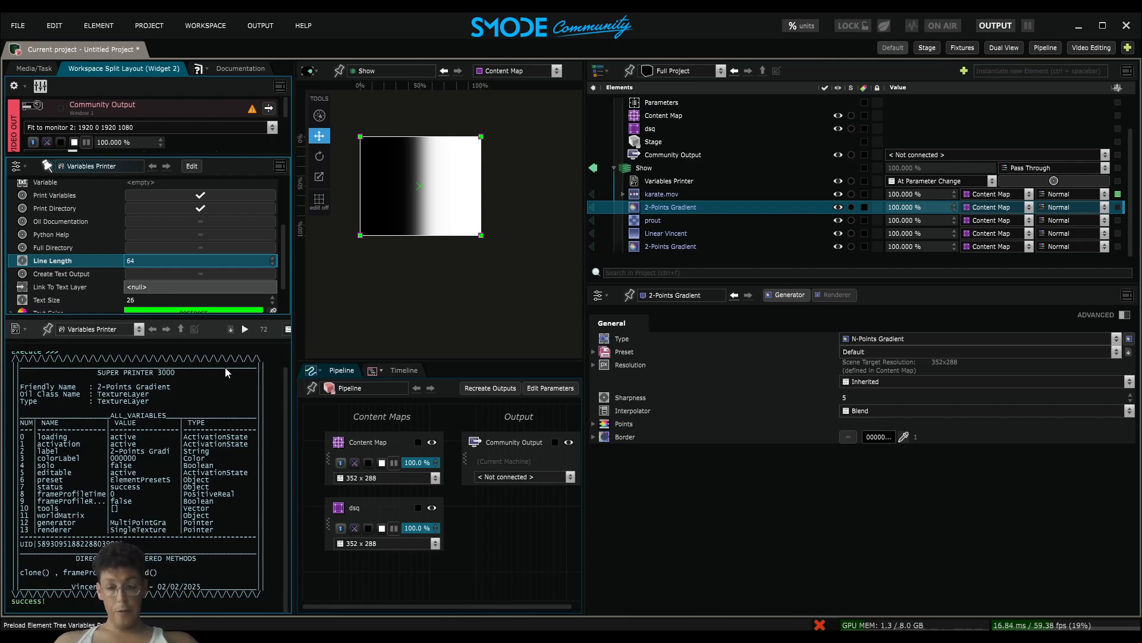
Set the Variables Printer's Target to the Sharpness parameter of the prout layer's Generator and look through the script's options
left_click_drag(651, 227, 181, 190)
mouse_move(227, 233)
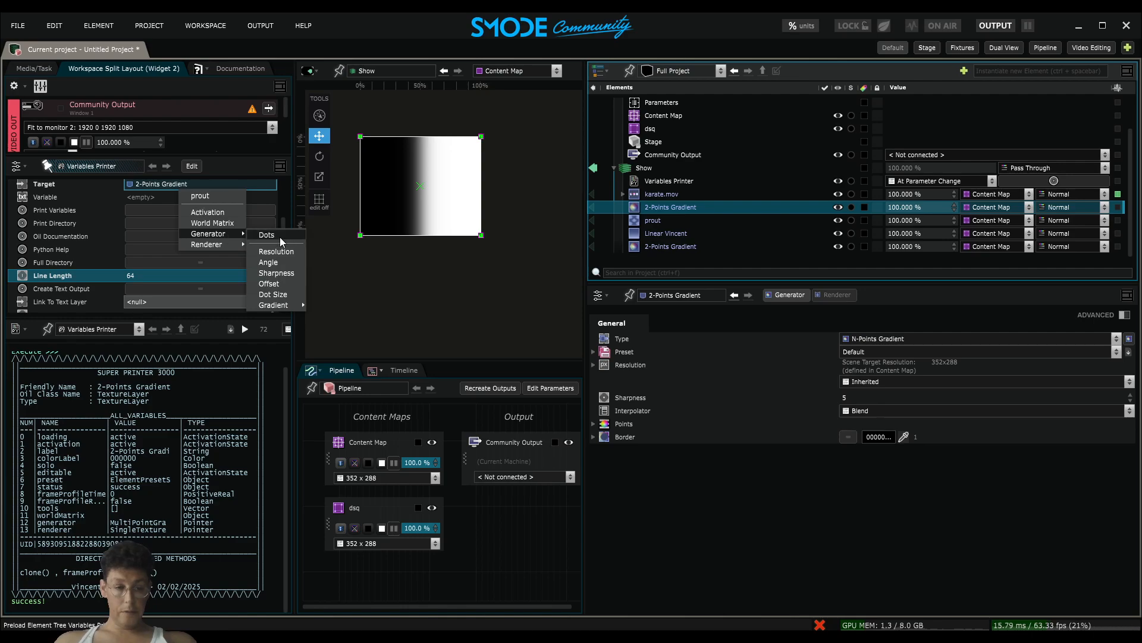
left_click(277, 273)
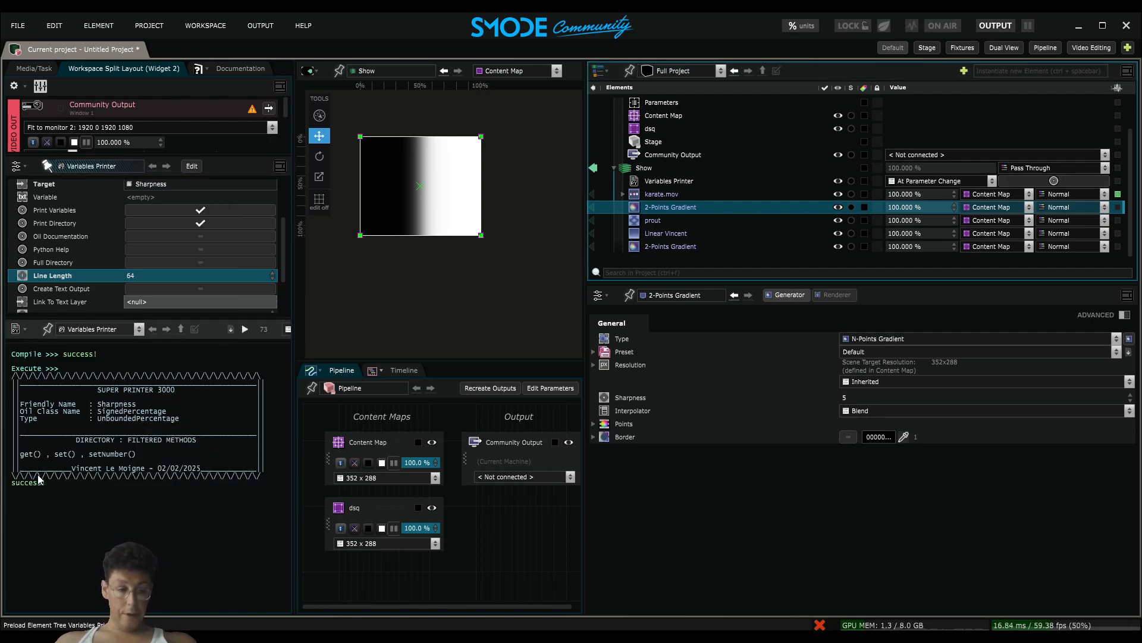
scroll(158, 259, "up", 2)
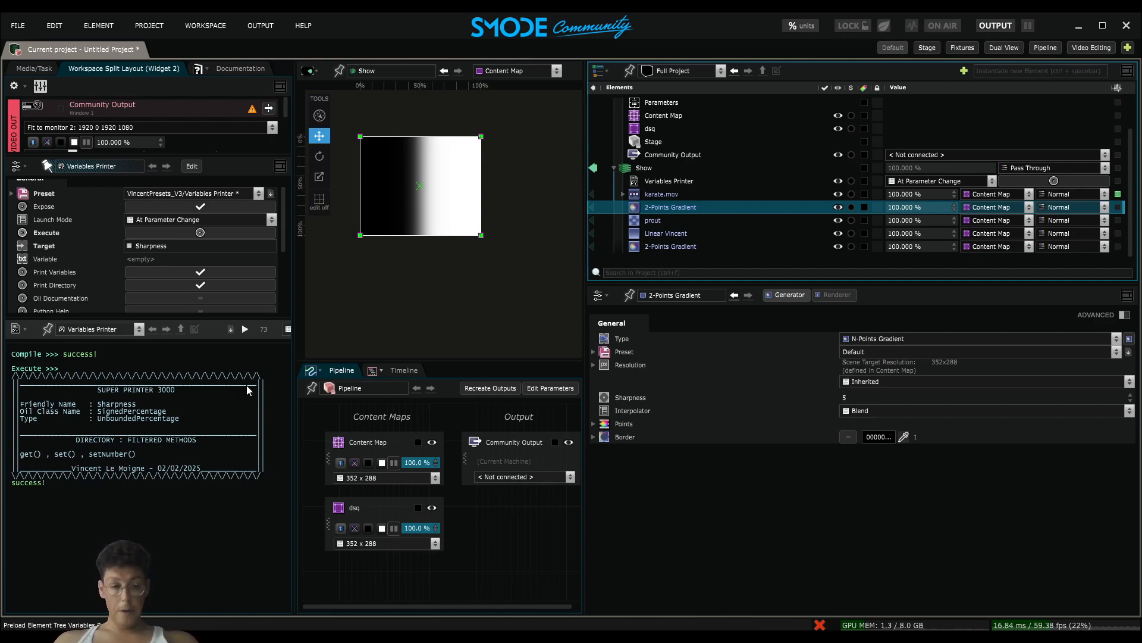
scroll(148, 253, "down", 2)
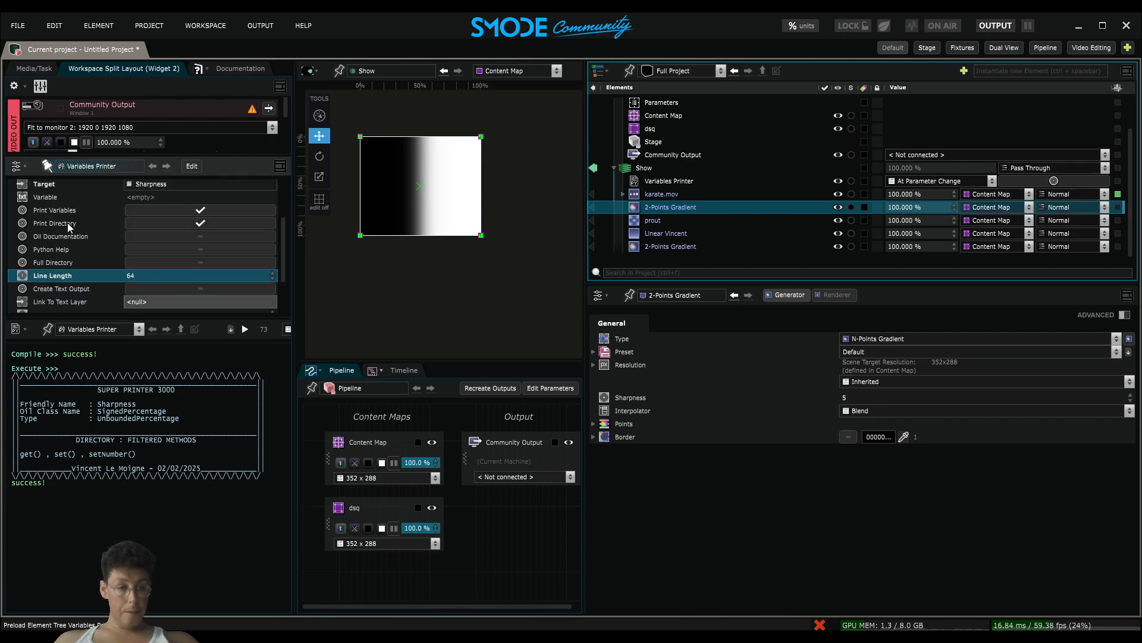
scroll(186, 262, "down", 2)
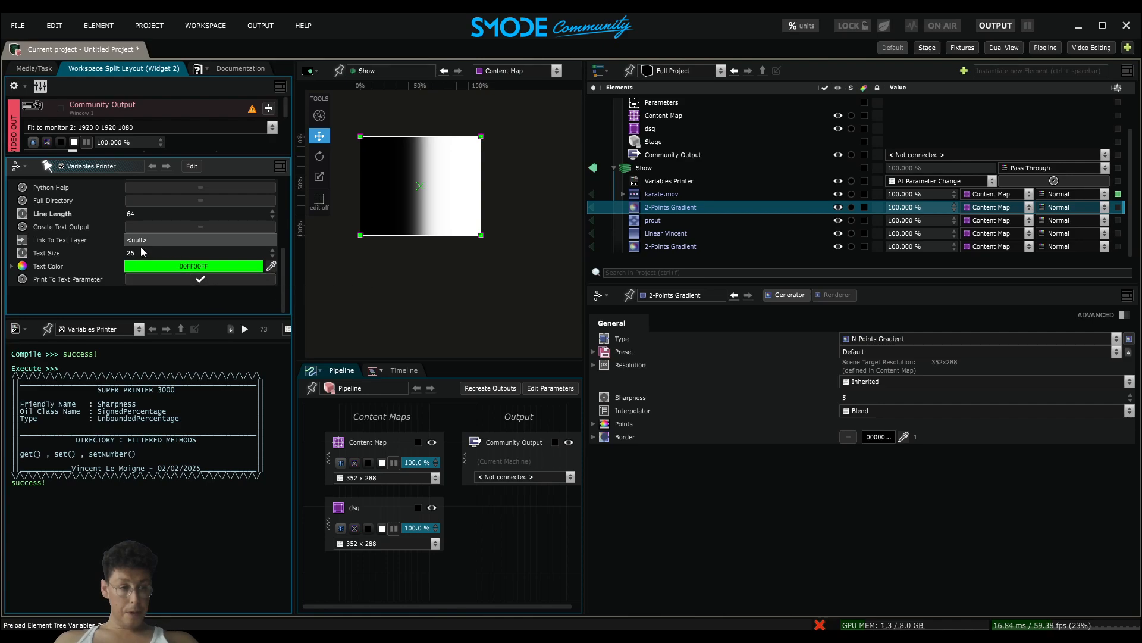
Toggle the Variables Printer's Print Variables option off and back on while Sharpness is the target
scroll(143, 252, "up", 5)
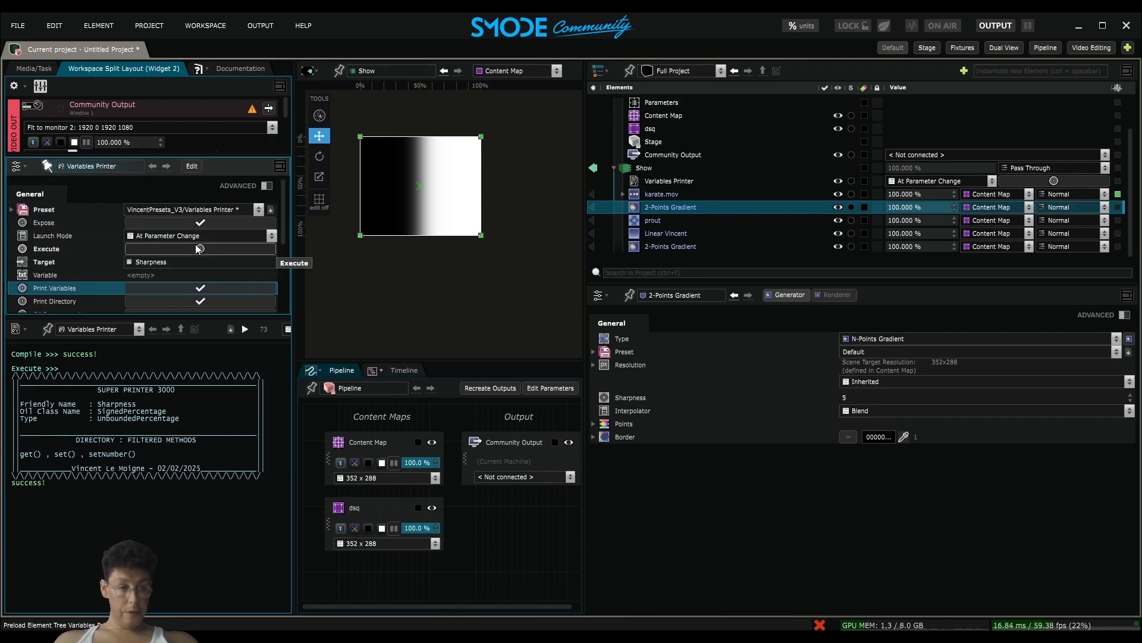
scroll(196, 251, "down", 1)
left_click(194, 258)
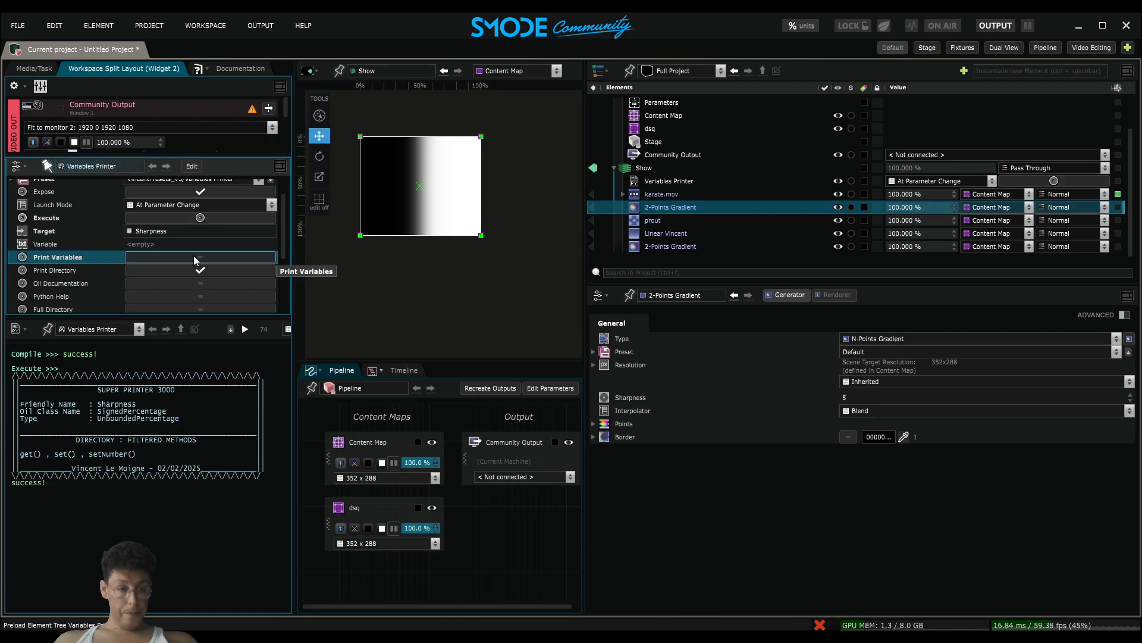
left_click(196, 258)
left_click(202, 260)
left_click(201, 258)
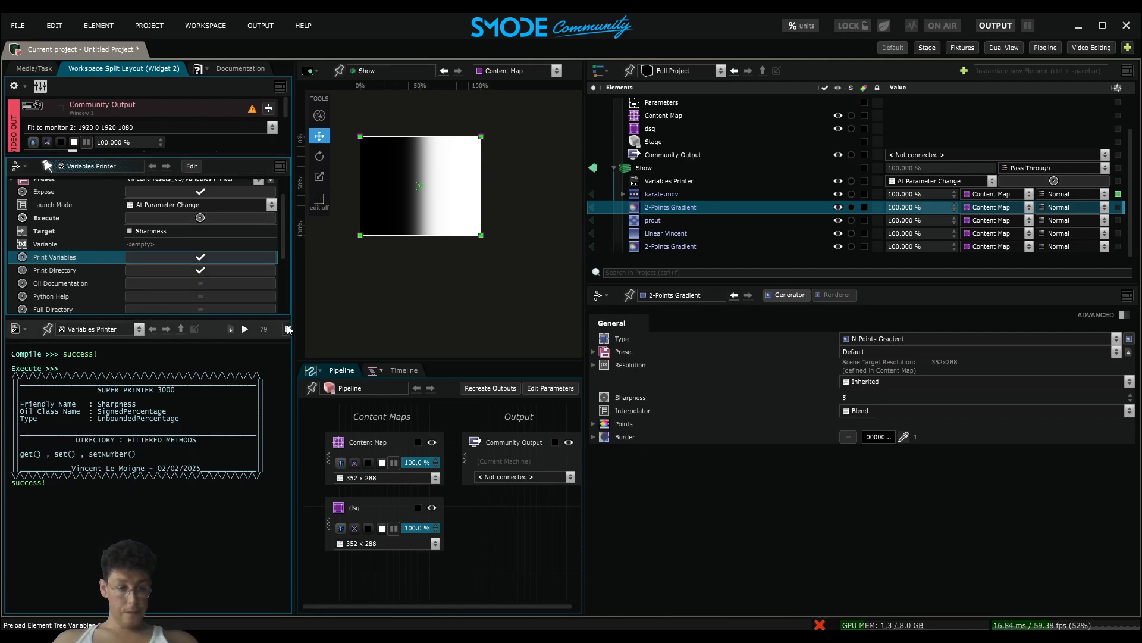
Widen the script column, enable Full Directory to print every method of Sharpness, and disable it again
left_click_drag(294, 329, 344, 329)
scroll(231, 280, "down", 2)
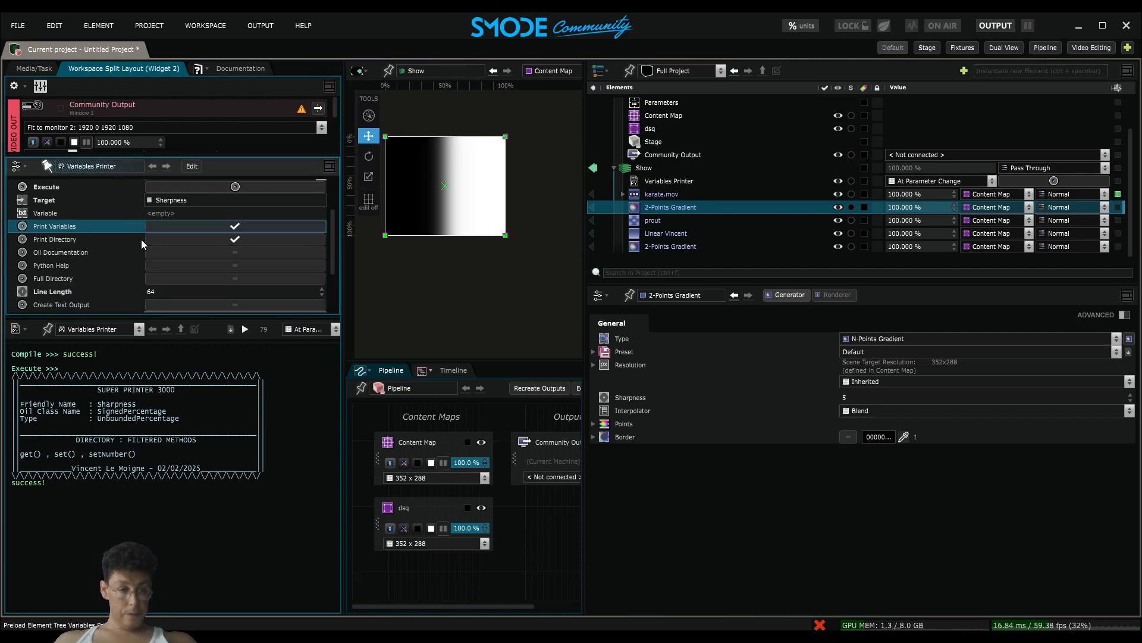
left_click(70, 277)
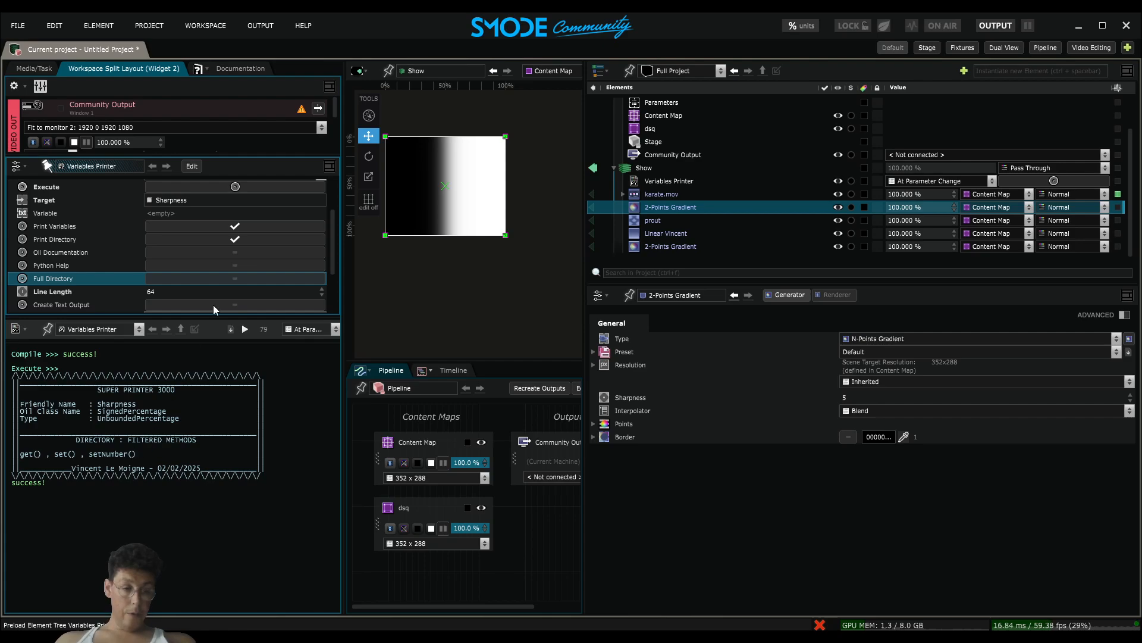
left_click(227, 276)
left_click(227, 276)
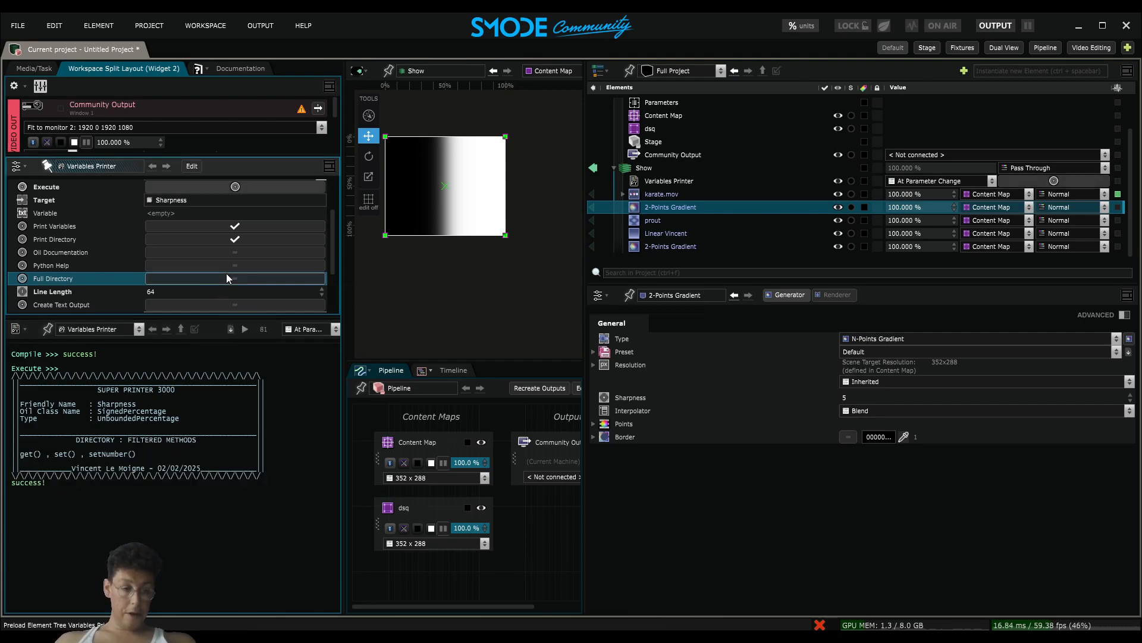
left_click(227, 278)
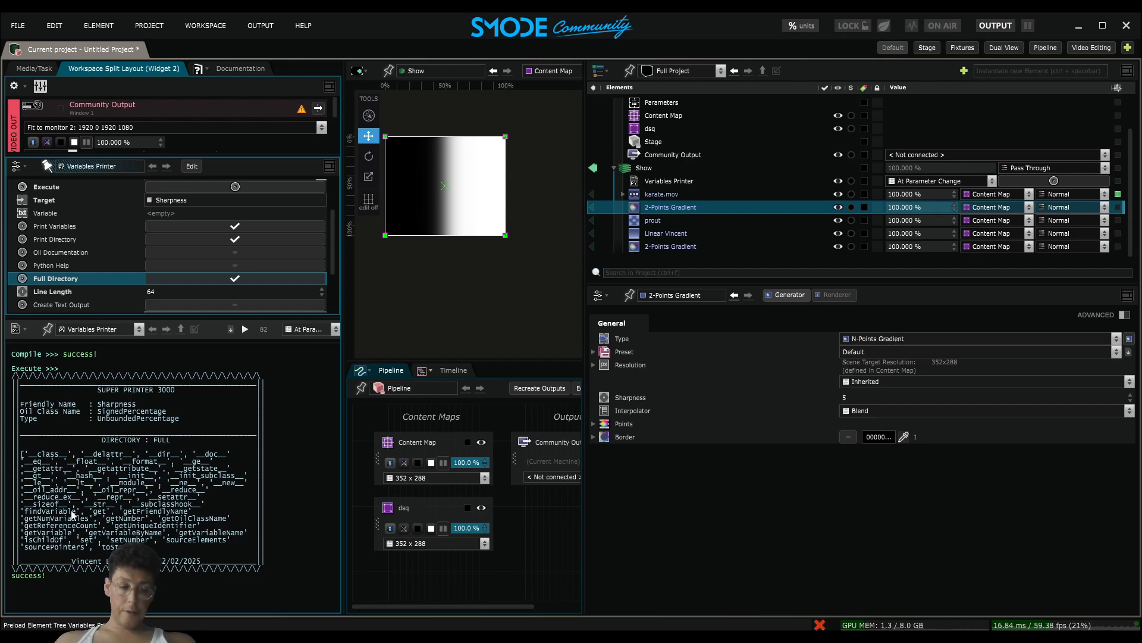
left_click(234, 279)
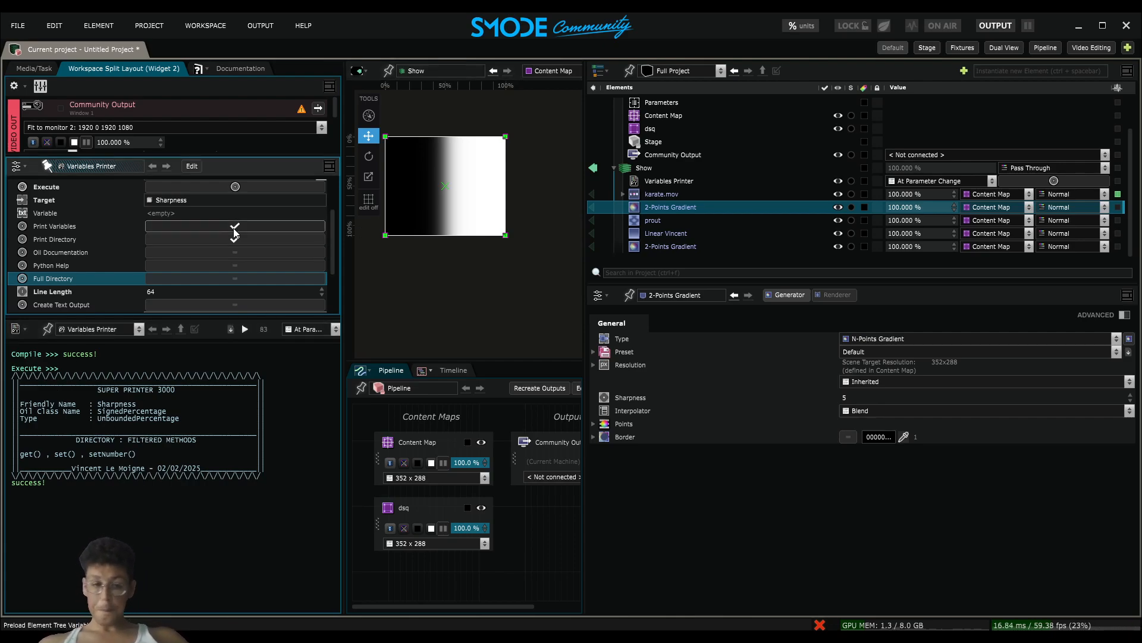
Enlarge the Devices pane, shrink the Variables Printer parameters pane and narrow the whole column
scroll(324, 244, "up", 5)
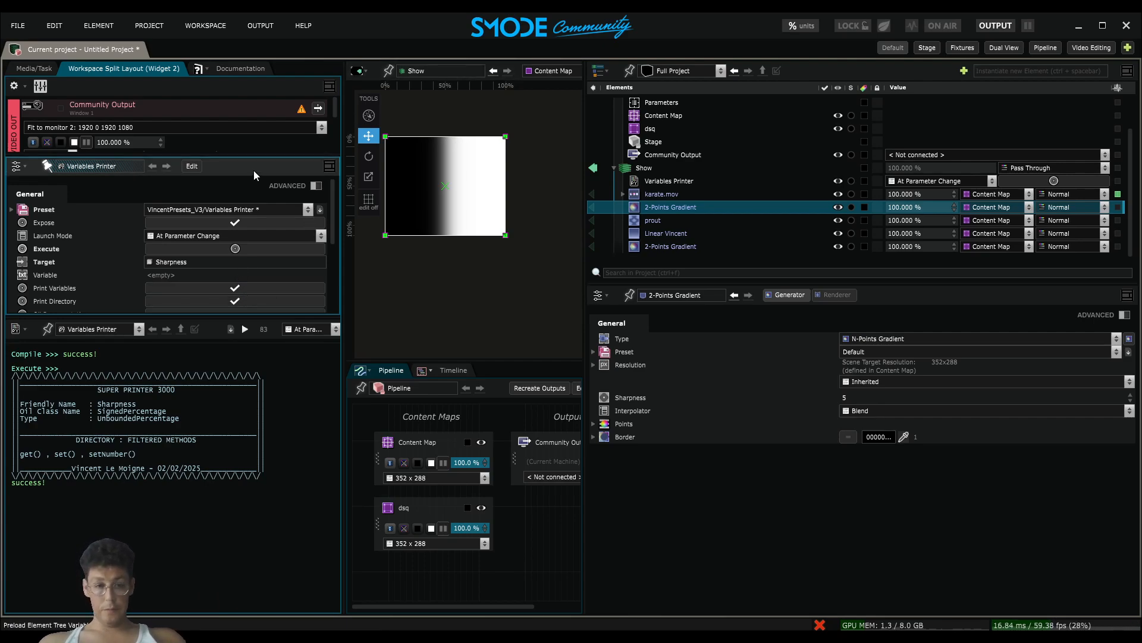
left_click_drag(261, 156, 261, 252)
left_click_drag(275, 381, 275, 330)
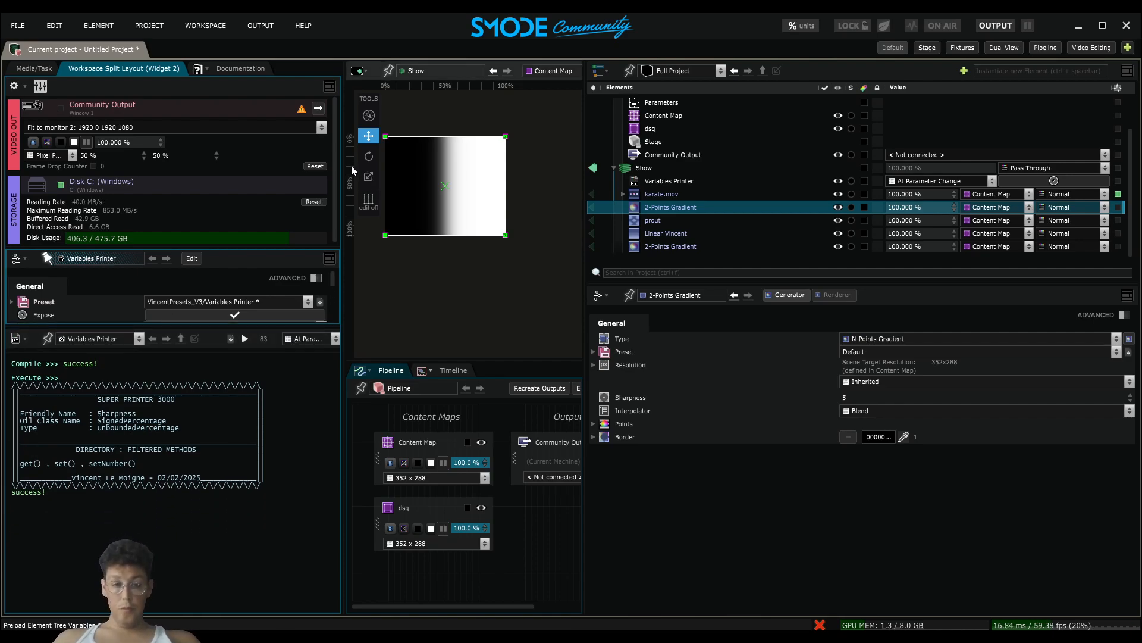
left_click_drag(345, 195, 223, 187)
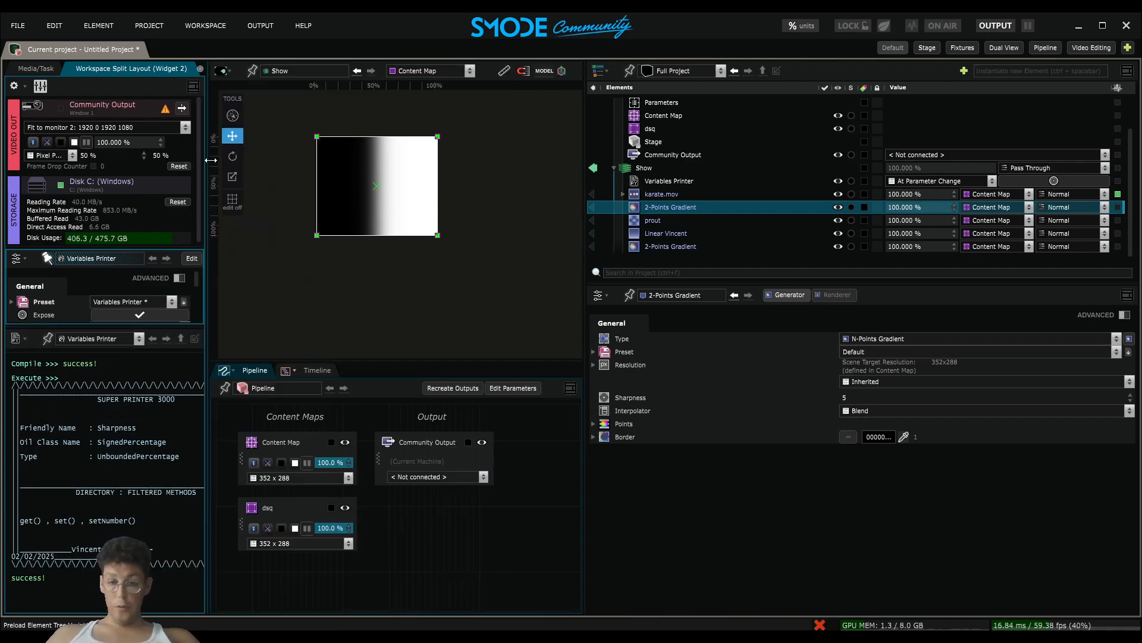
Show the media browser, expand the _SMODE_generatif repository and select the VincentPresets_V3 preset file in its Presets folder
left_click(38, 69)
scroll(112, 276, "up", 5)
scroll(113, 277, "up", 3)
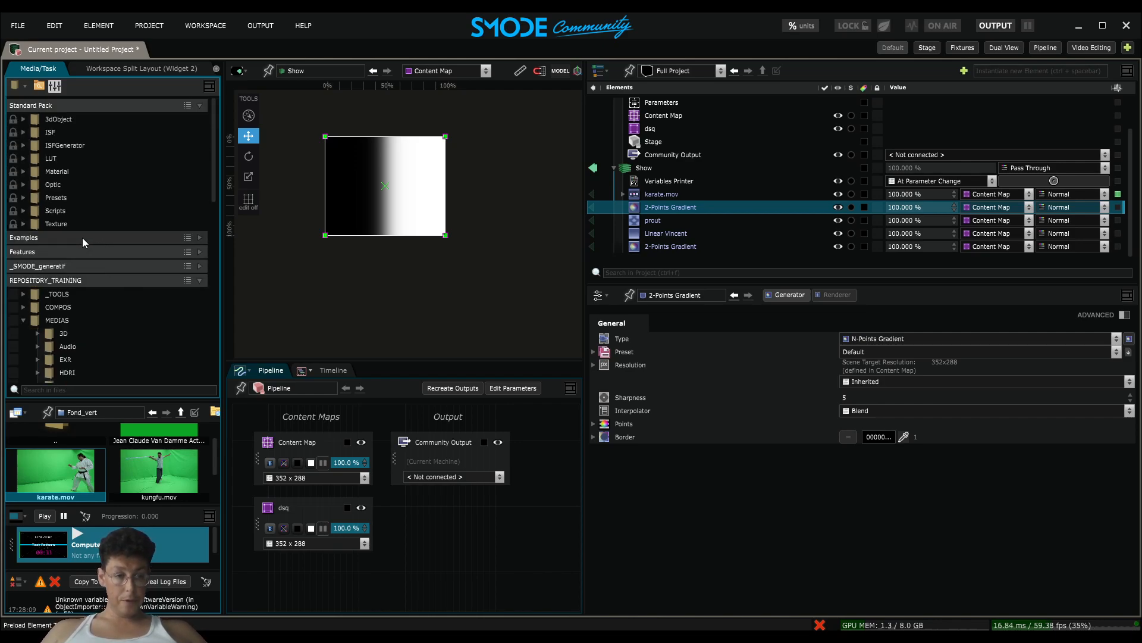
left_click(54, 267)
scroll(89, 272, "down", 6)
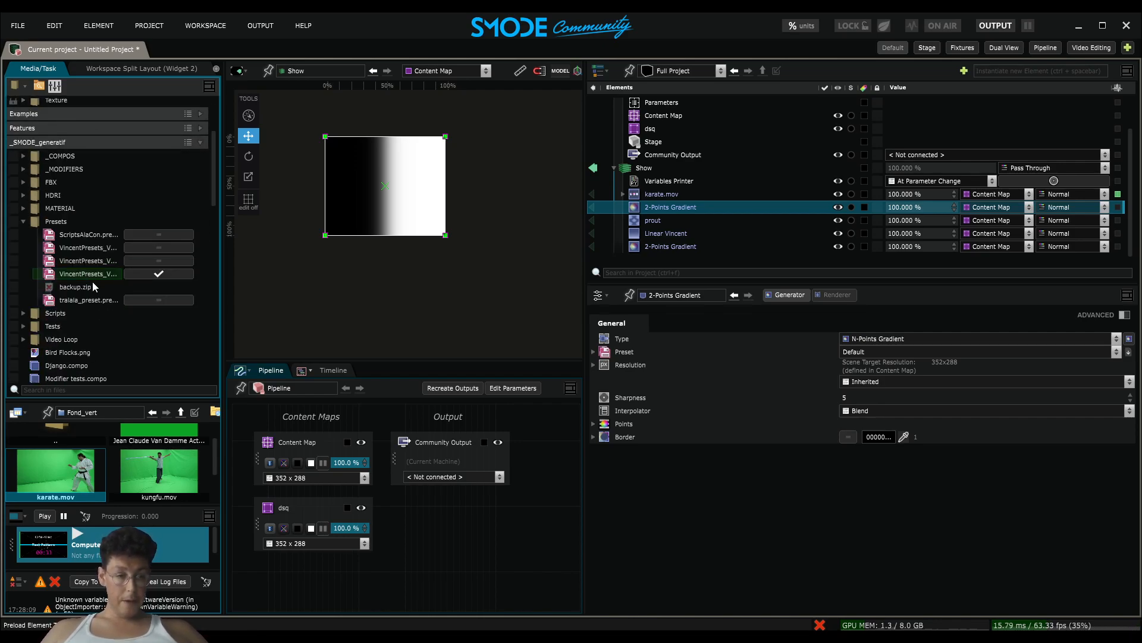
left_click(124, 274)
Delete the Variables Printer script from the Show
left_click(657, 181)
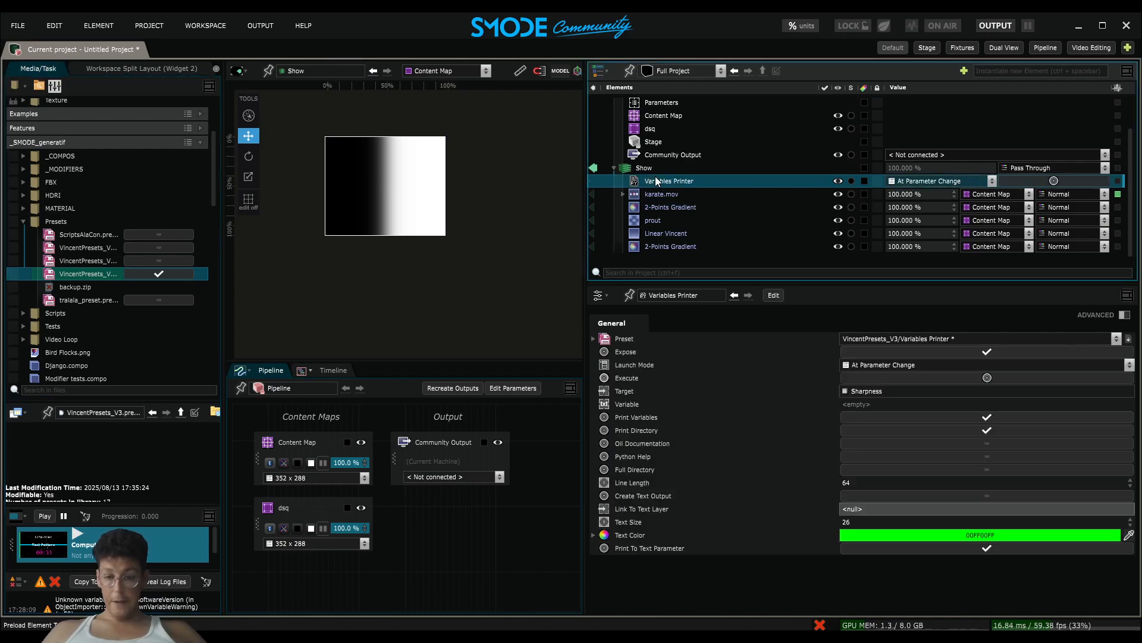
key("Delete")
key("Return")
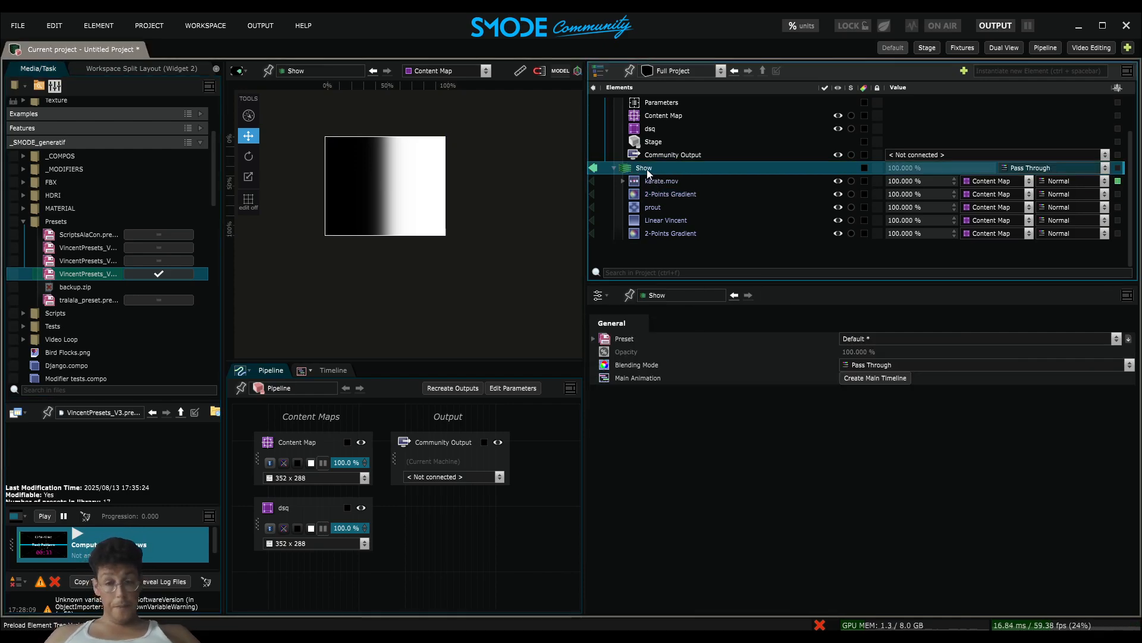
Add a 2D Compo layer to the Show from the VincentPresets_V3 preset Coeur
right_click(647, 169)
mouse_move(610, 213)
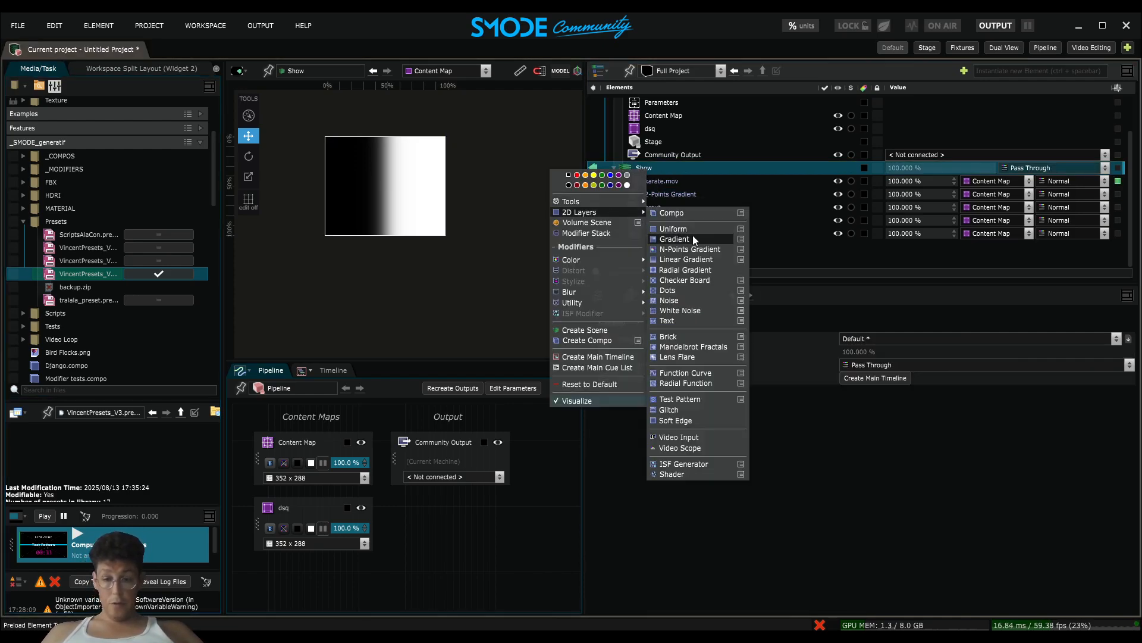
mouse_move(701, 213)
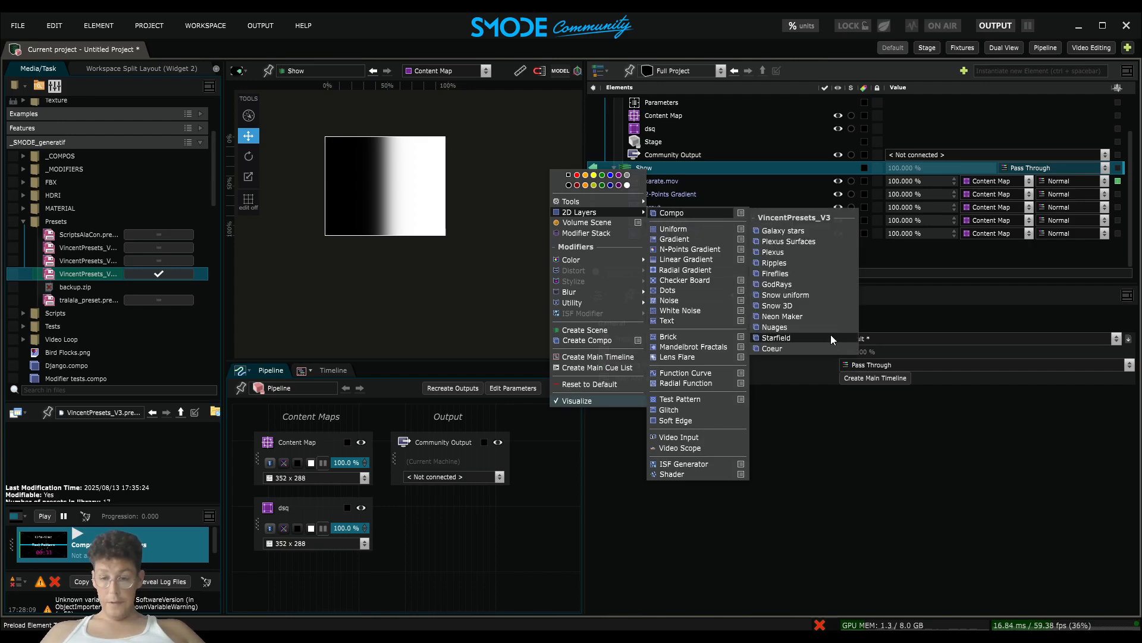
left_click(823, 348)
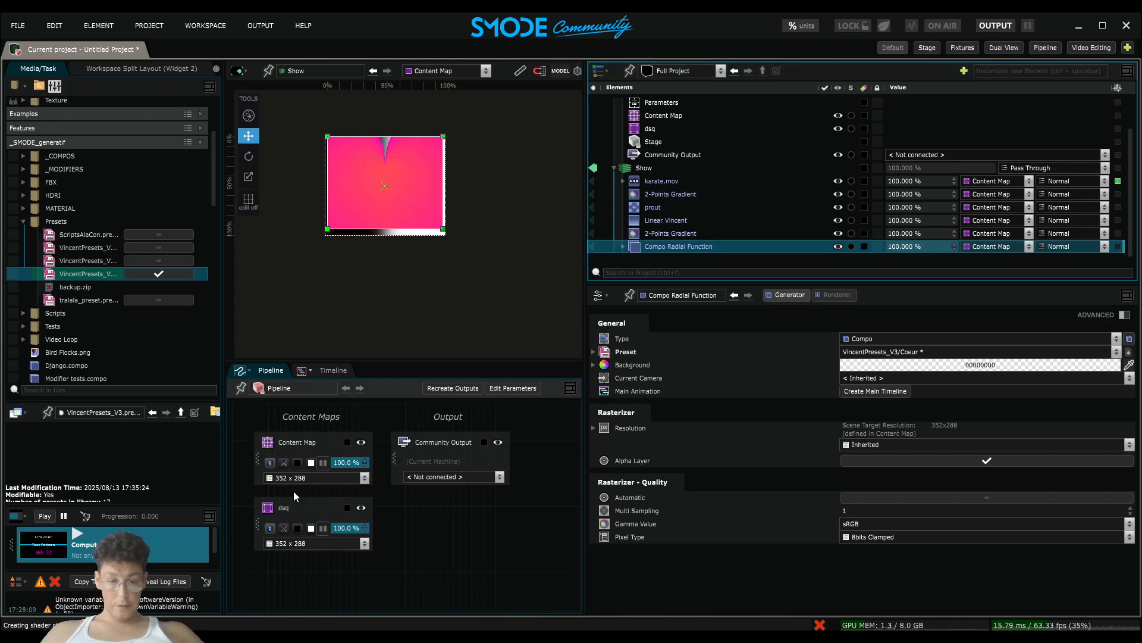
Set the Content Map's resolution to 1920 x 1080 and frame the heart in the viewport
left_click(309, 479)
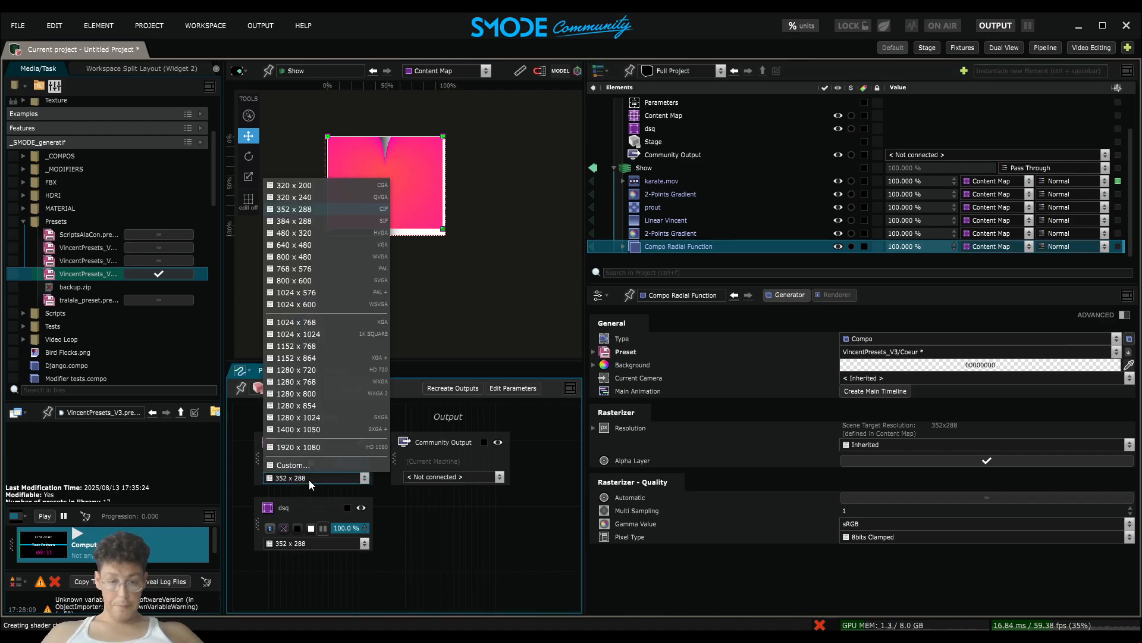
left_click(341, 446)
scroll(539, 319, "down", 2)
left_click_drag(539, 318, 324, 232)
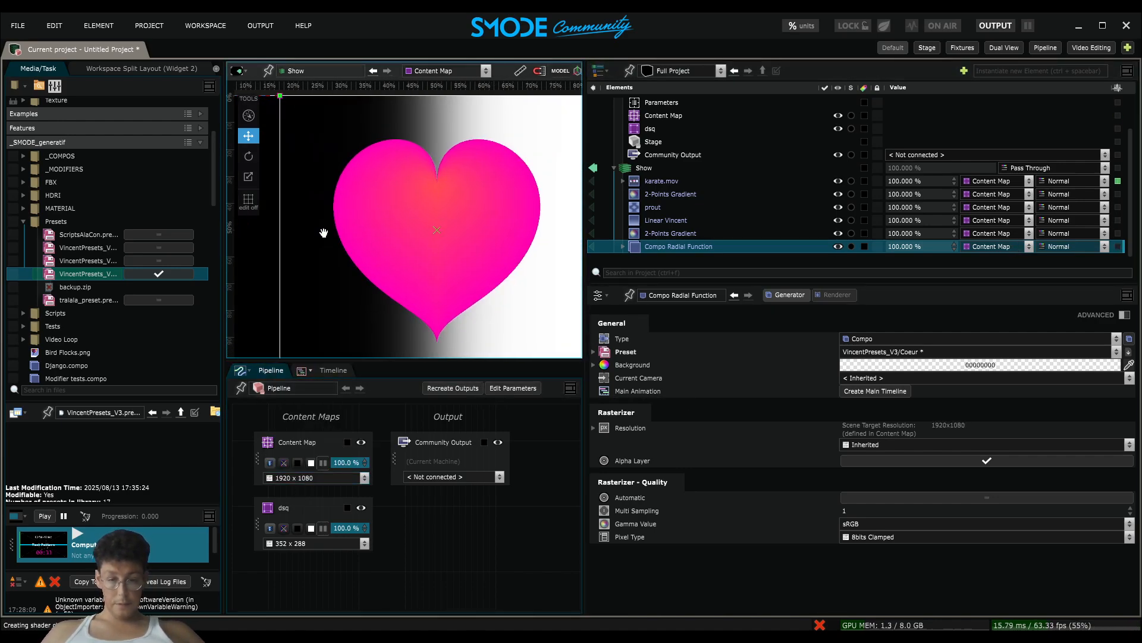
scroll(402, 241, "down", 2)
Delete all Show layers from karate.mov through the lower 2-Points Gradient, keeping only the heart compo
left_click(673, 232)
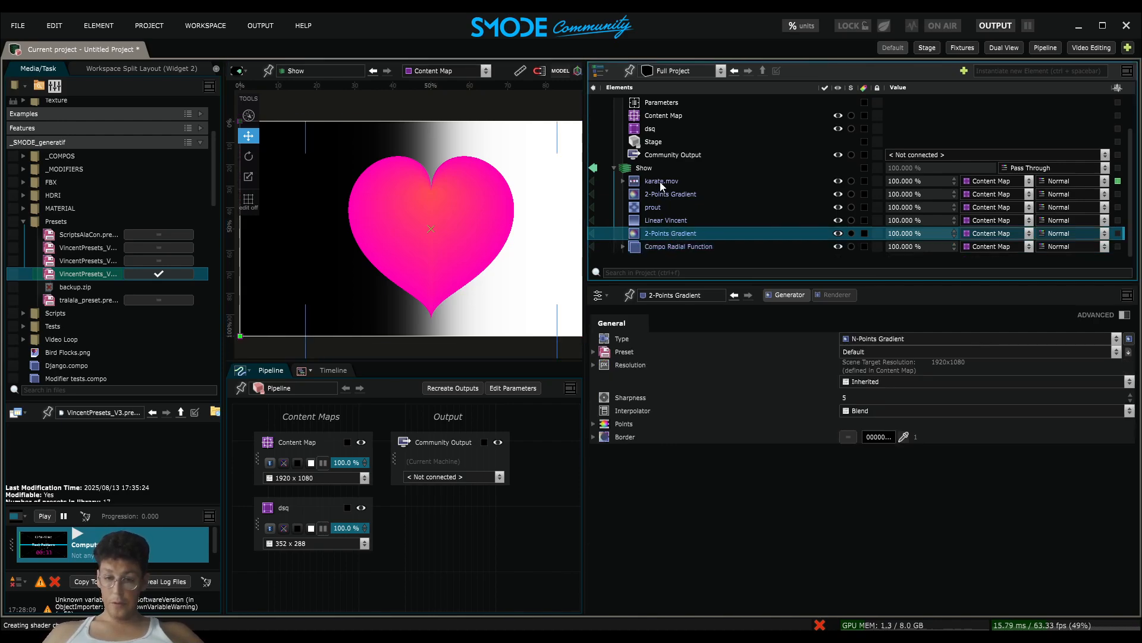
left_click(659, 181, "shift")
key("Delete")
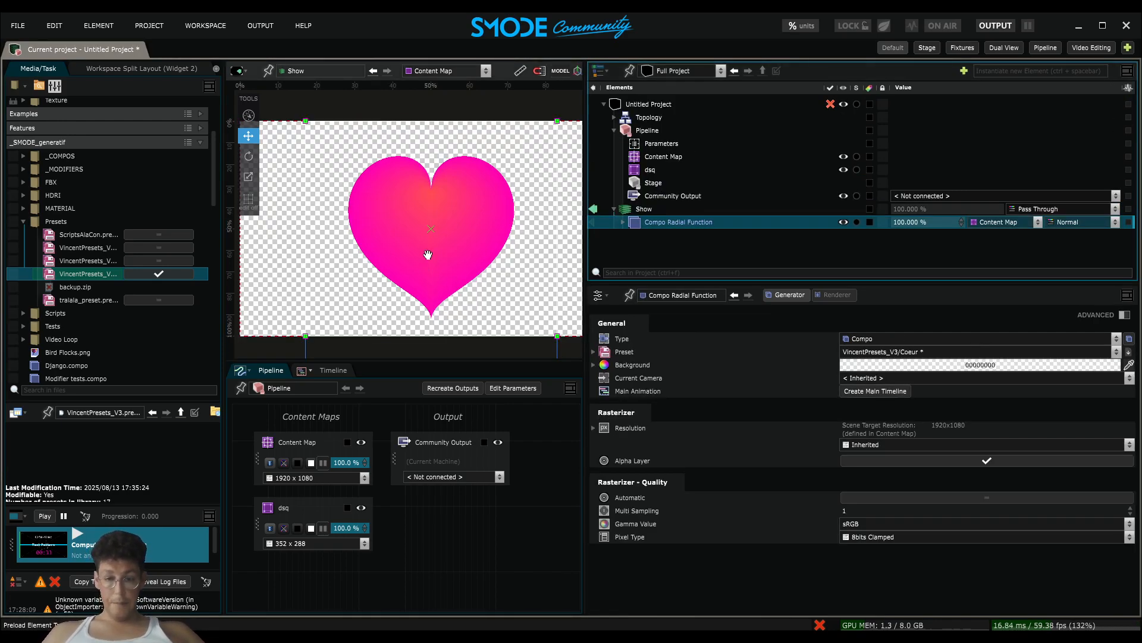
scroll(446, 237, "down", 1)
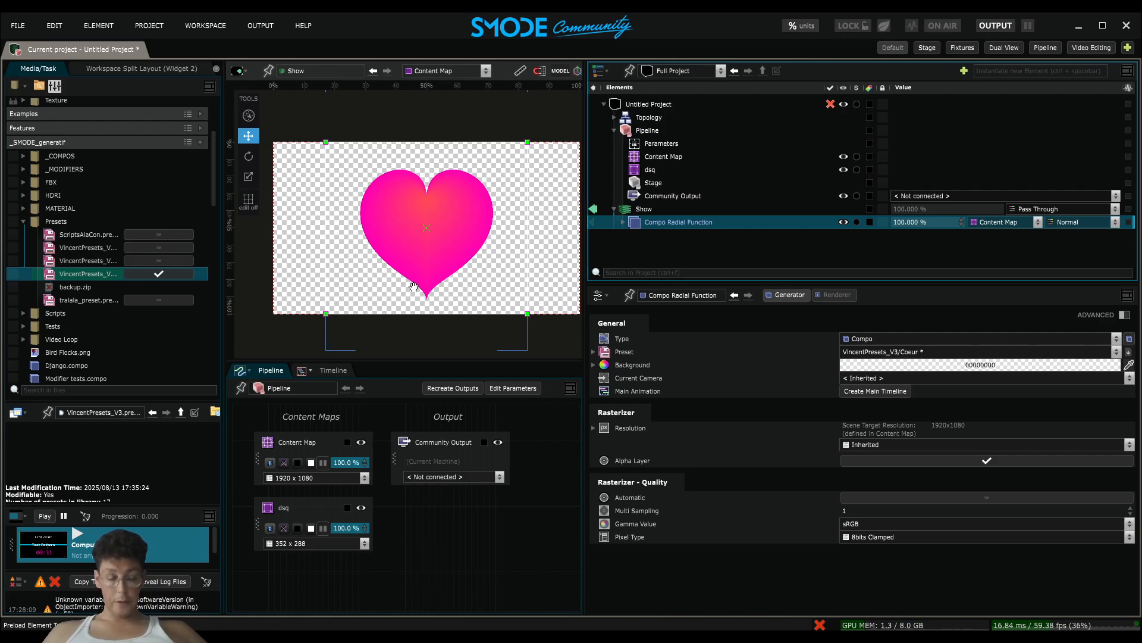
scroll(413, 287, "down", 1)
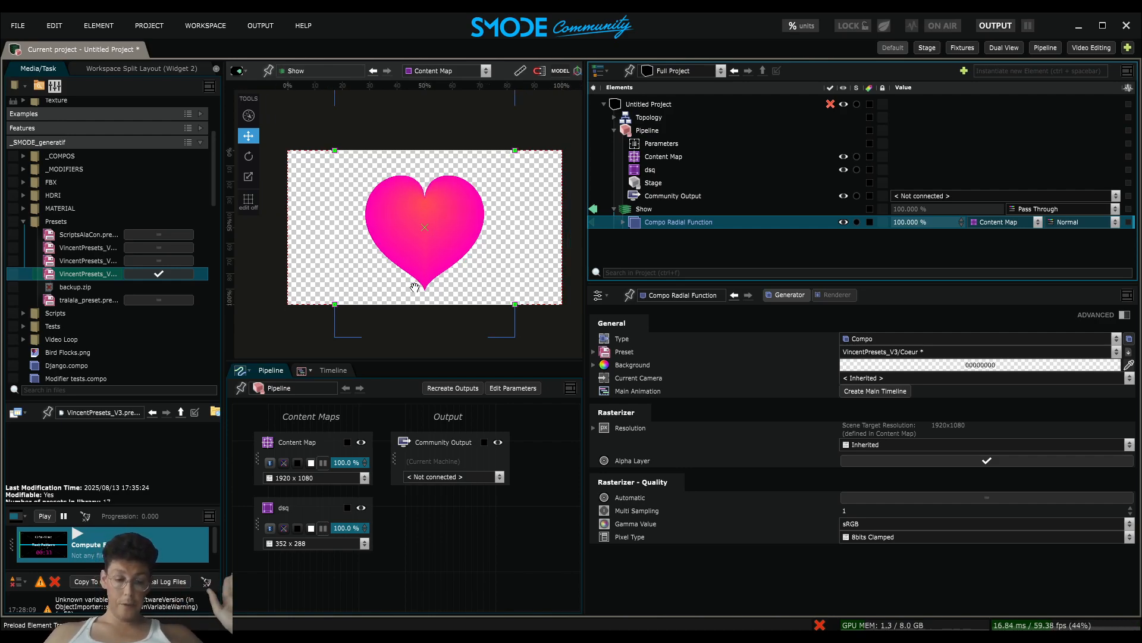